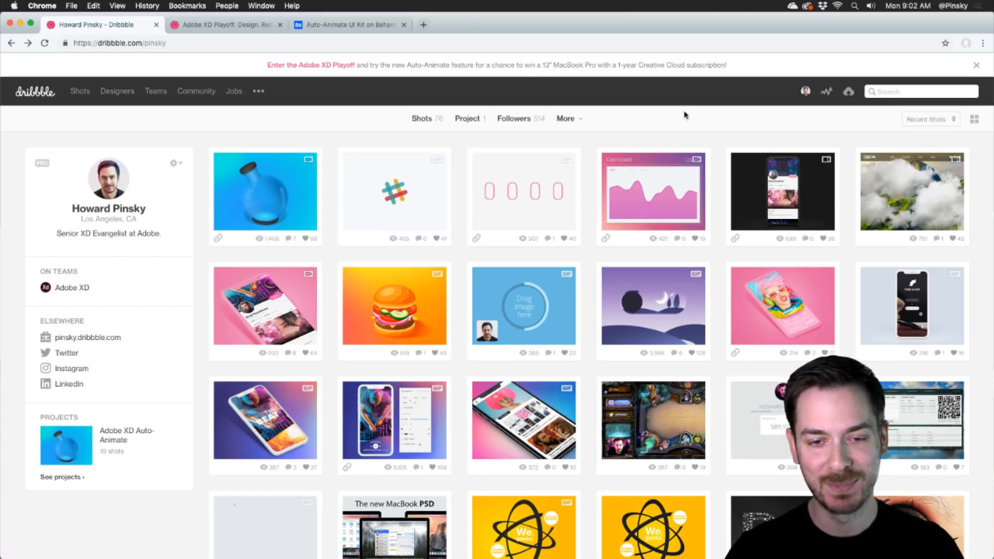
- View the World is Waiting Parallax Homepage shot and the Adobe XD Playoff page on Dribbble
click(901, 195)
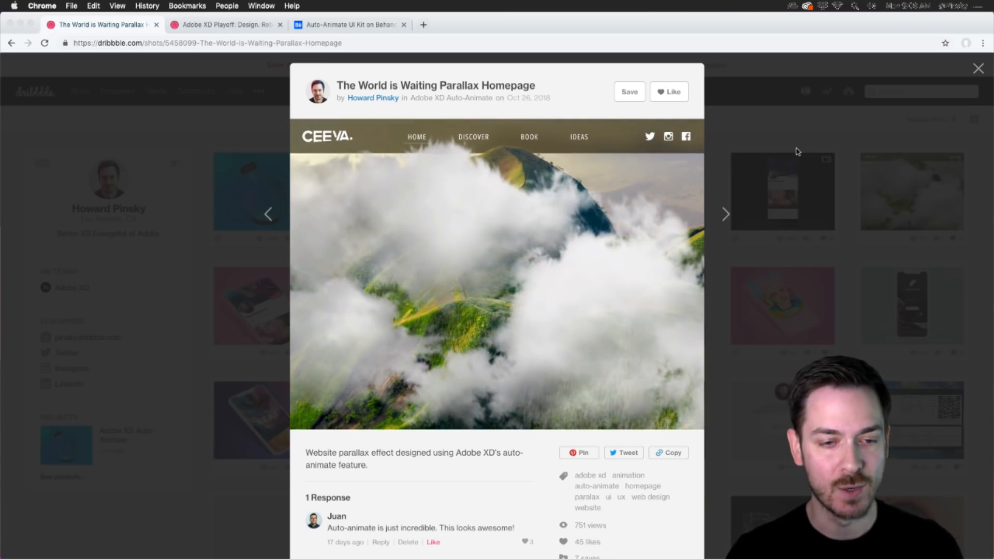
click(793, 165)
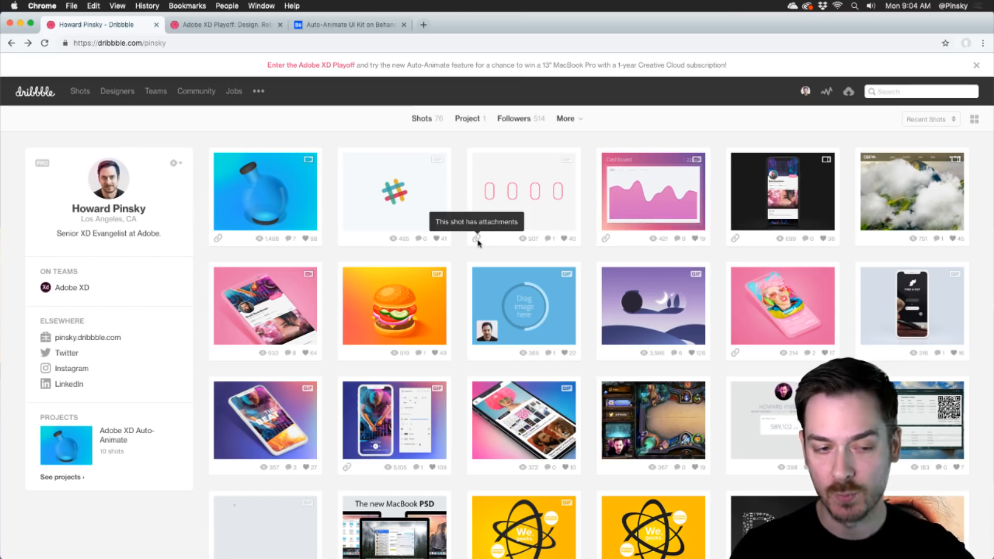
click(213, 25)
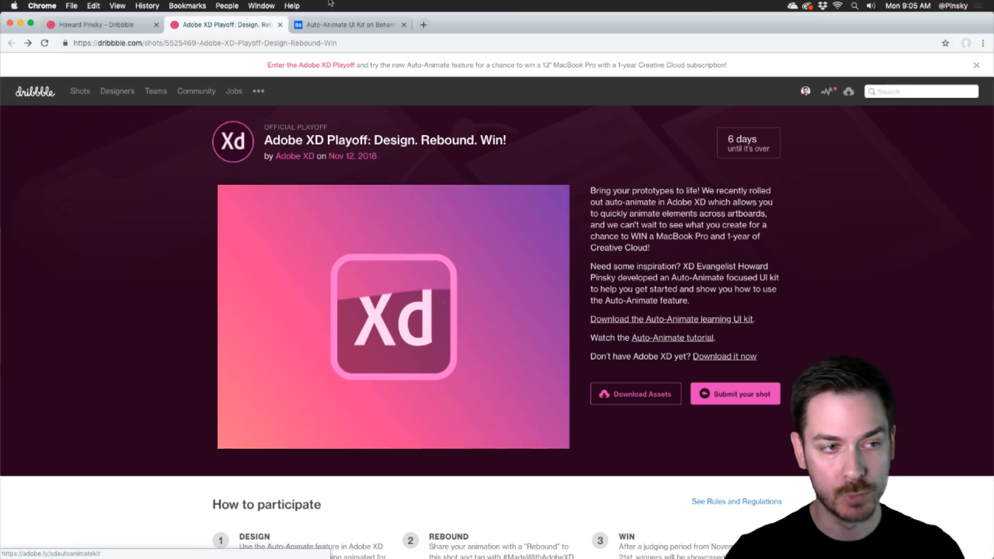
- Look through the Auto-Animate UI Kit project page on Behance
click(340, 26)
scroll(371, 228, down, 10)
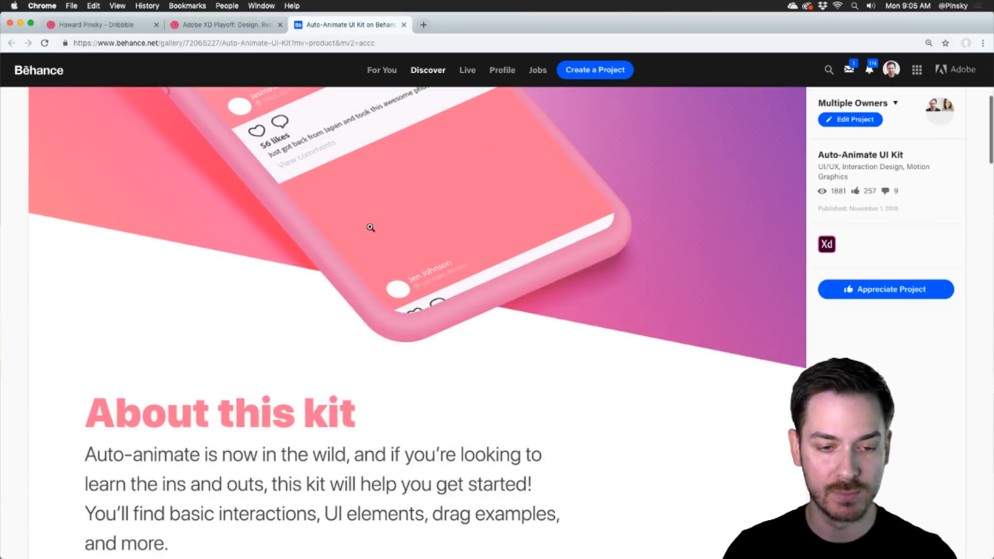
scroll(371, 227, down, 9)
scroll(370, 228, up, 20)
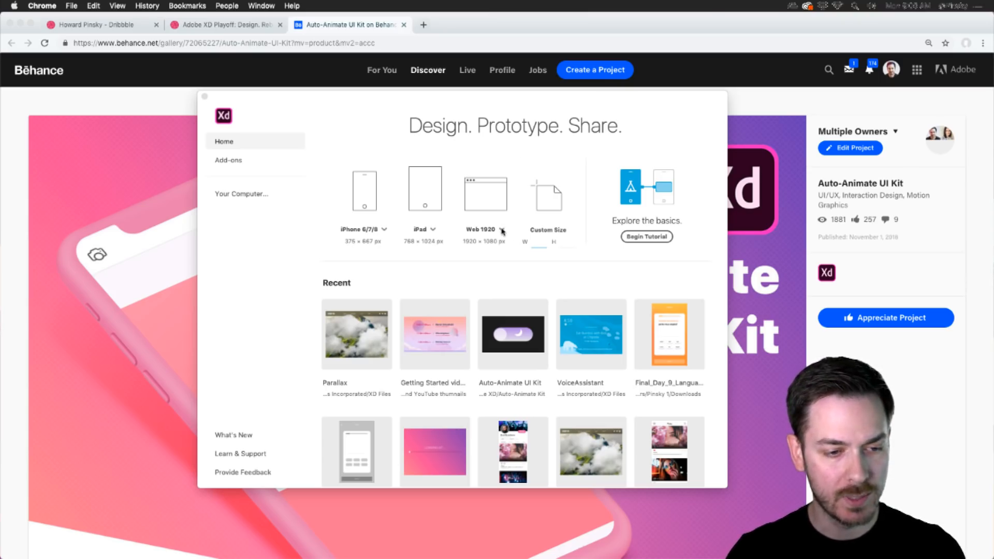
- Create a new Web 1920 document in Adobe XD and enlarge its window to fill the screen
click(497, 199)
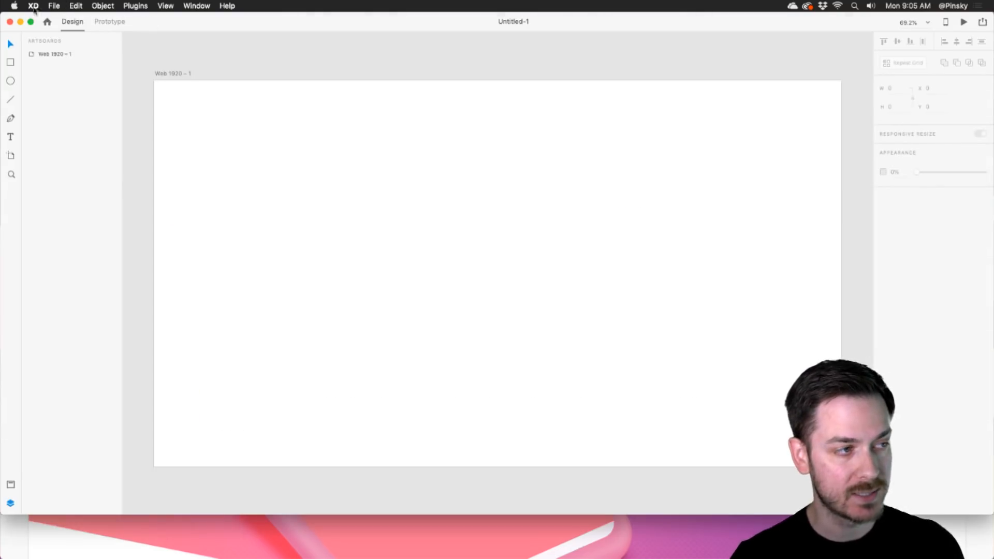
click(31, 23)
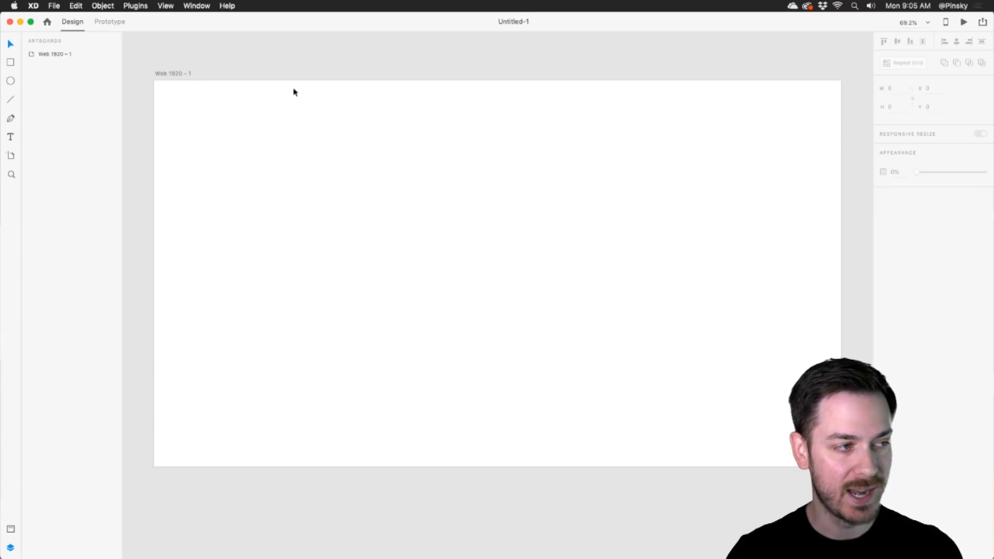
scroll(298, 95, down, 1)
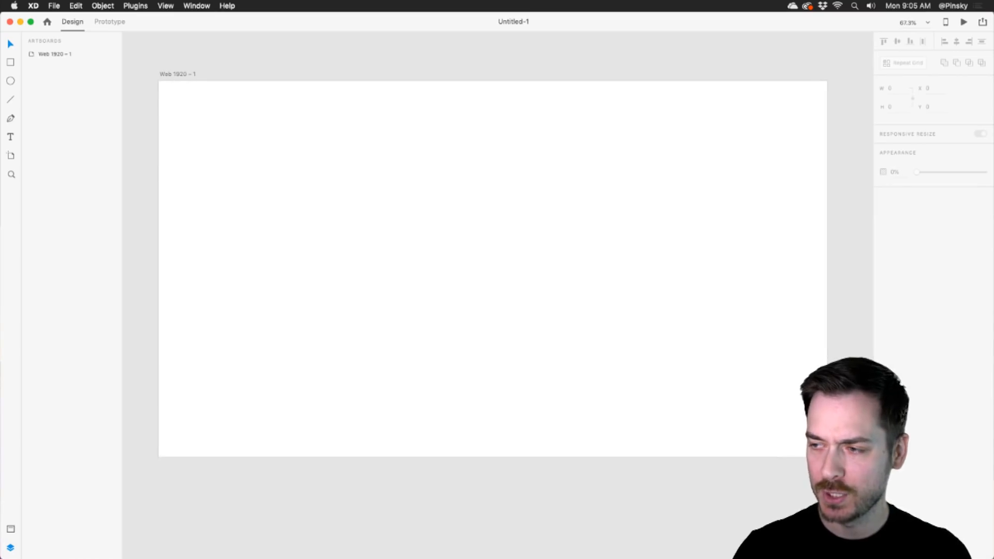
click(423, 209)
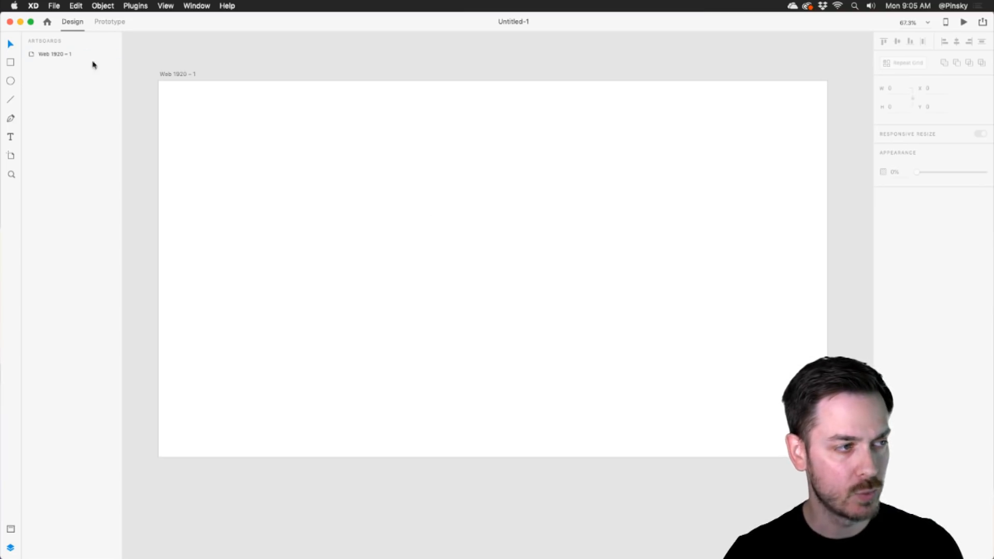
- Draw a 1920 × 1080 rectangle covering the whole artboard, remove its border and give it a light grey fill
click(11, 63)
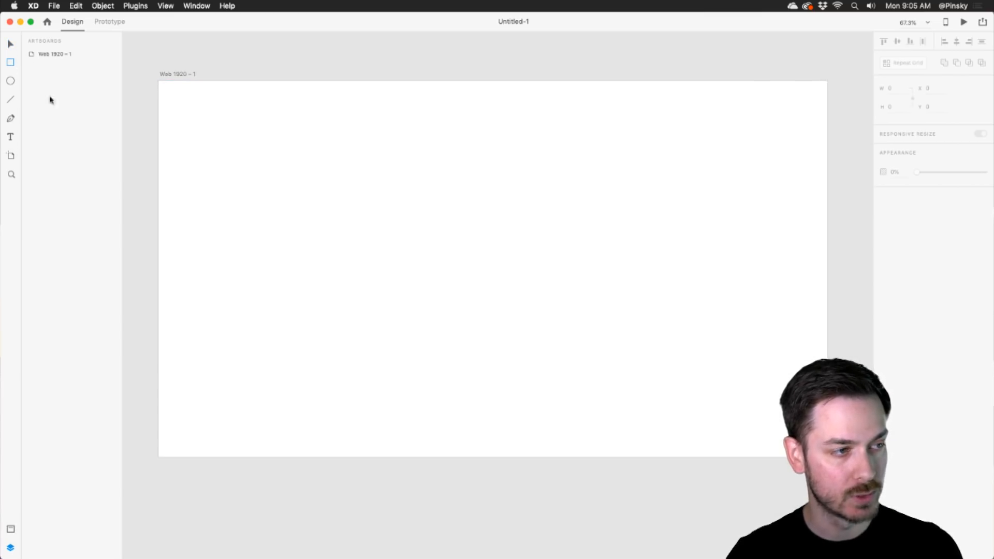
mouse_move(155, 86)
mouse_down()
mouse_move(590, 311)
mouse_move(828, 457)
mouse_up()
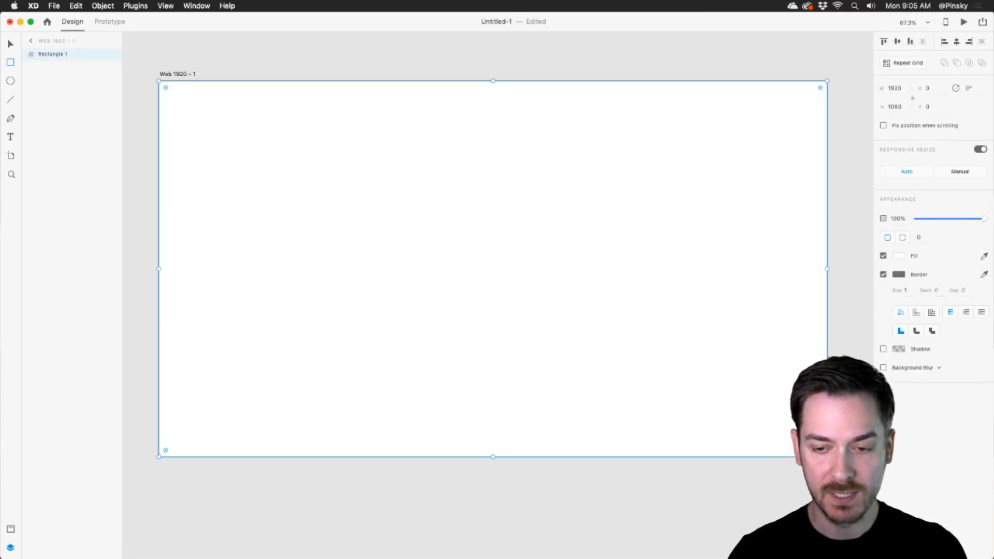
click(884, 274)
click(894, 257)
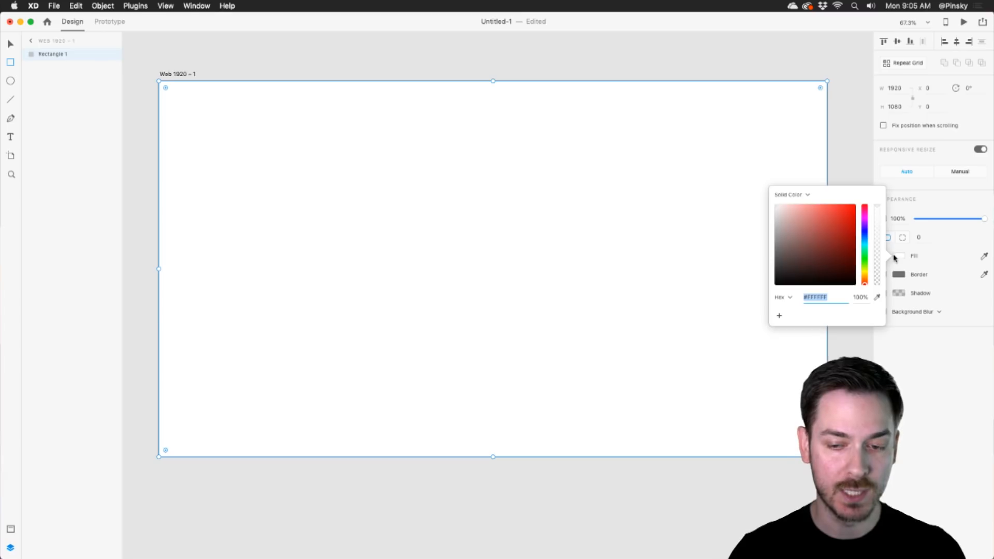
drag(795, 218, 773, 211)
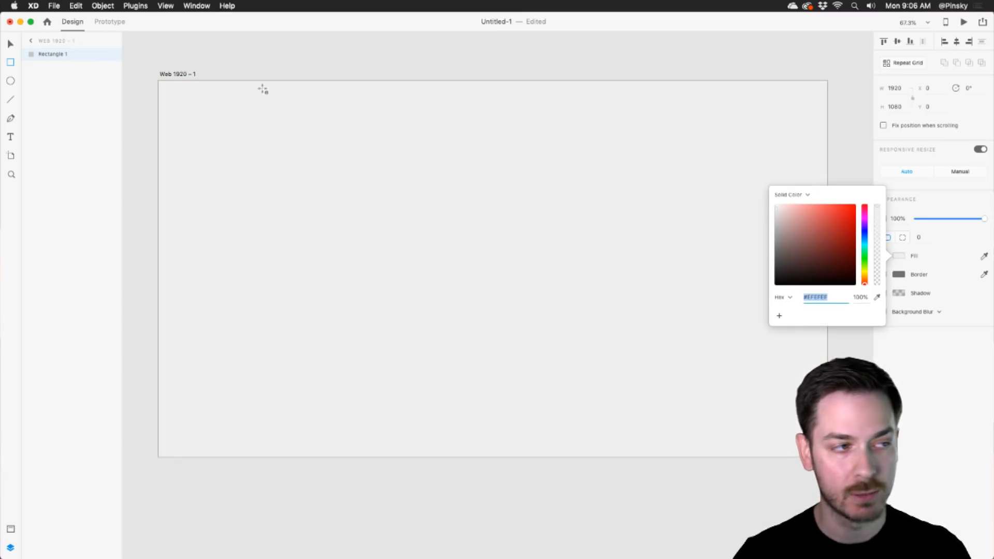
click(11, 42)
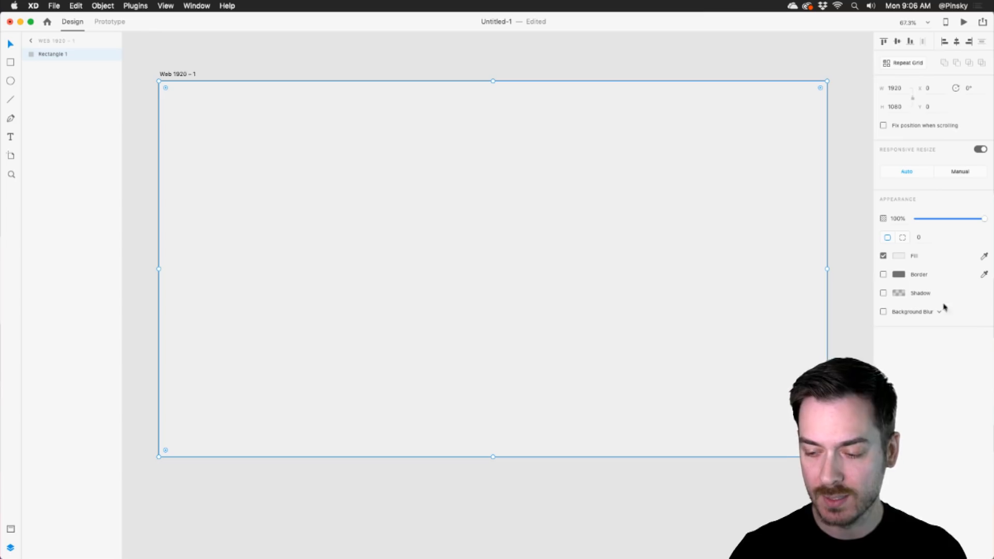
- Switch to Finder and place the green hills JPG from the Places folder as a loose image over the artboard
key(super+Tab)
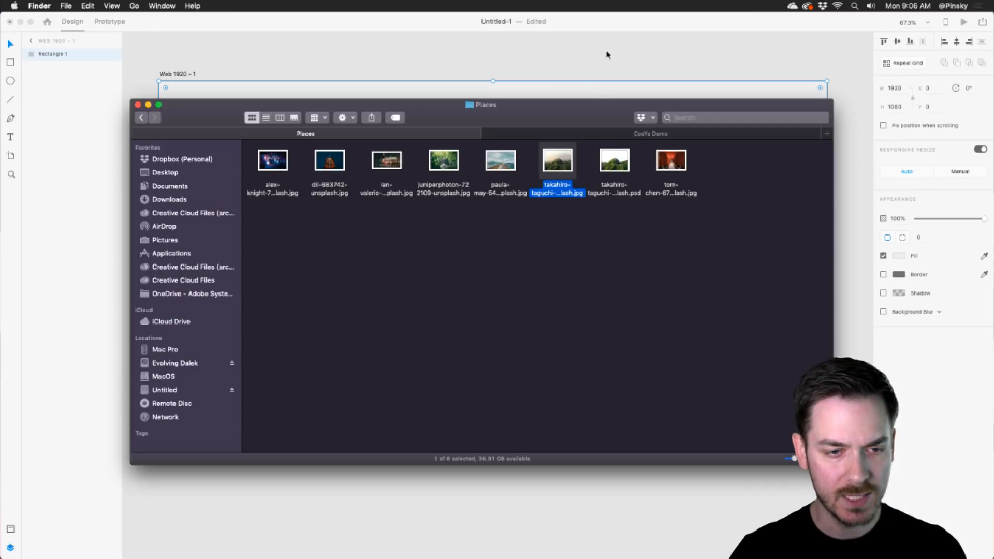
key(super+Tab)
key(super+Tab)
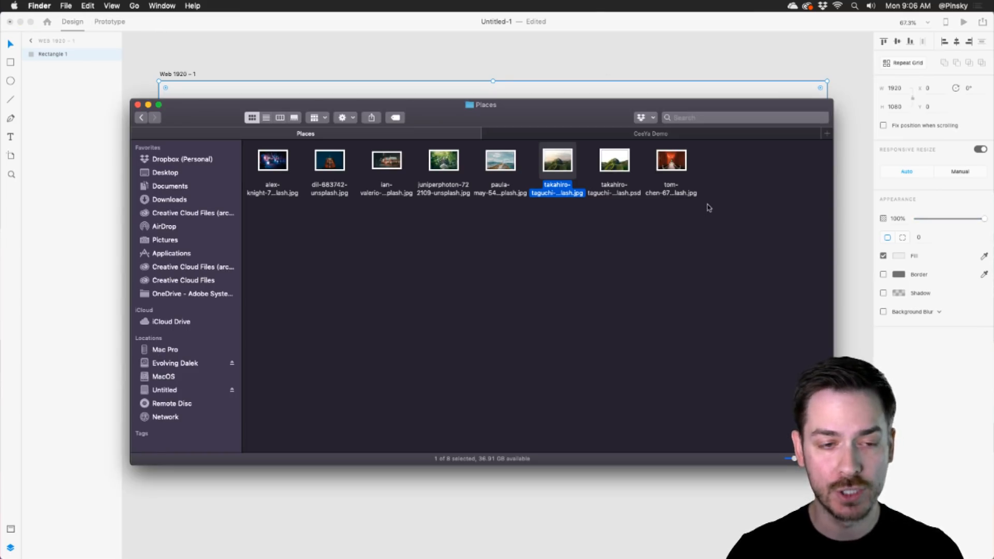
click(558, 163)
key(space)
key(space)
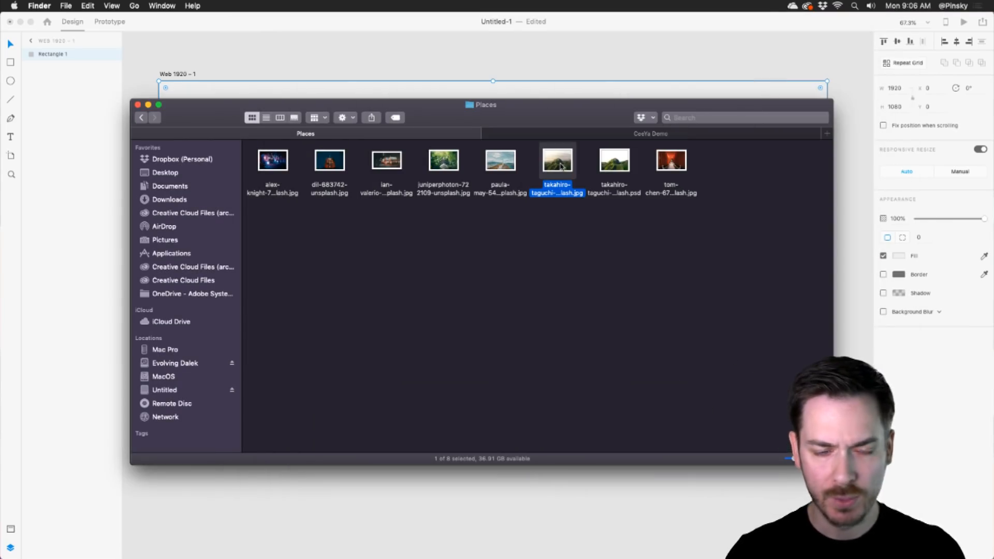
drag(560, 166, 555, 48)
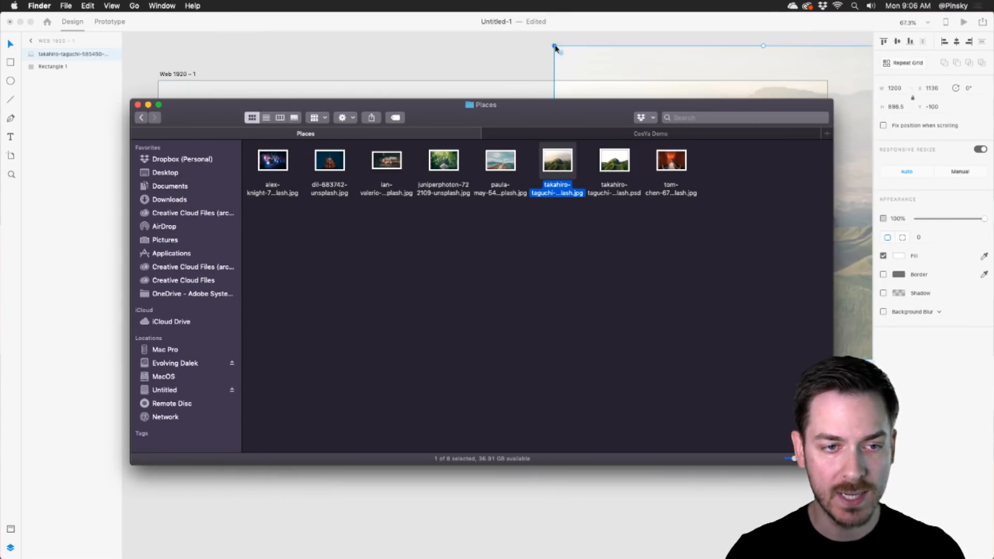
drag(659, 61, 383, 66)
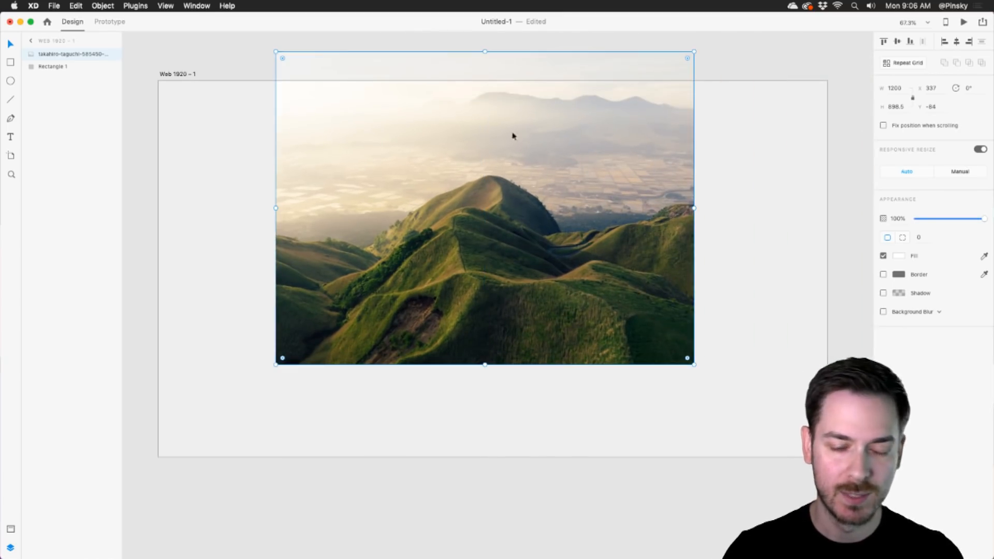
- Enlarge the placed hills image to about 5148 px wide, extending far beyond the artboard on all sides
scroll(615, 299, down, 5)
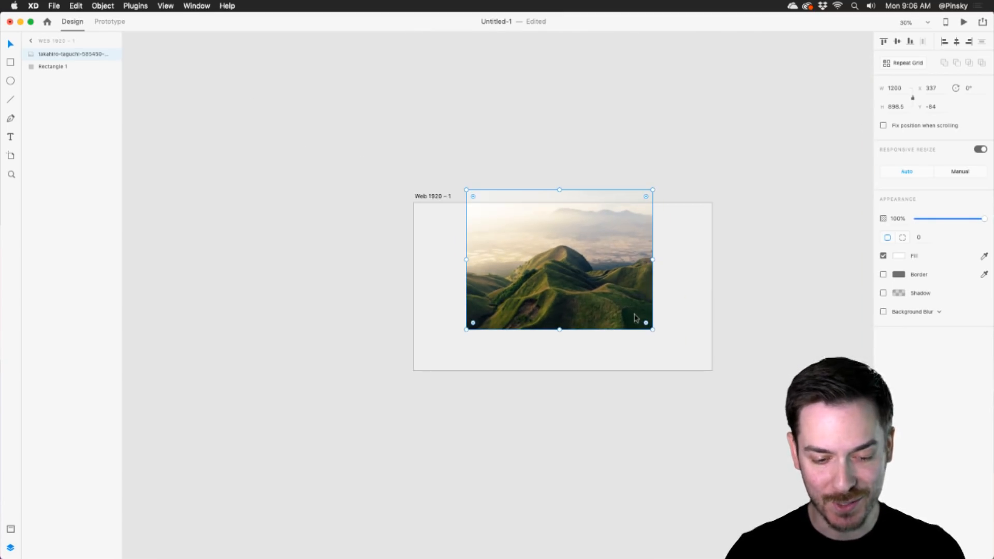
drag(652, 330, 958, 558)
click(148, 267)
scroll(526, 261, up, 3)
click(429, 238)
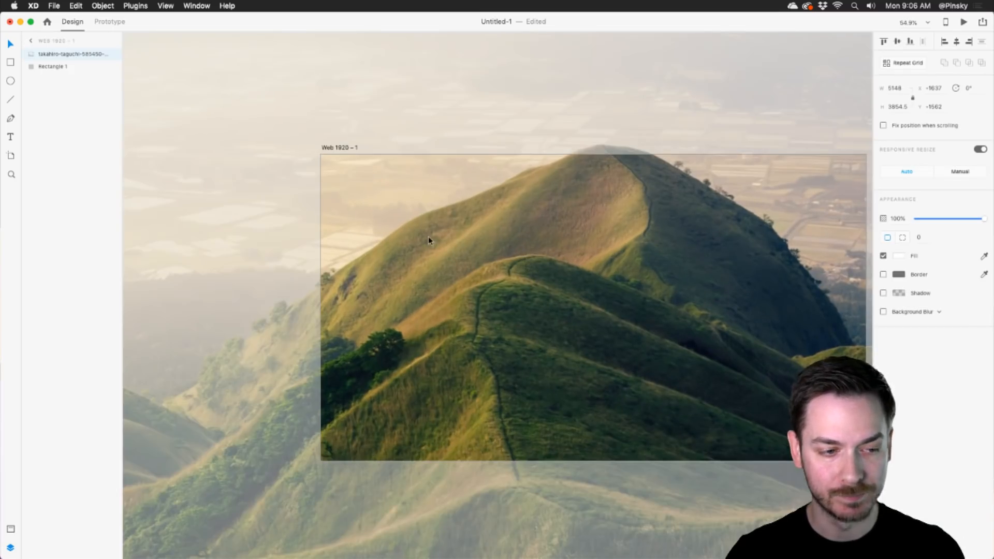
scroll(517, 259, down, 6)
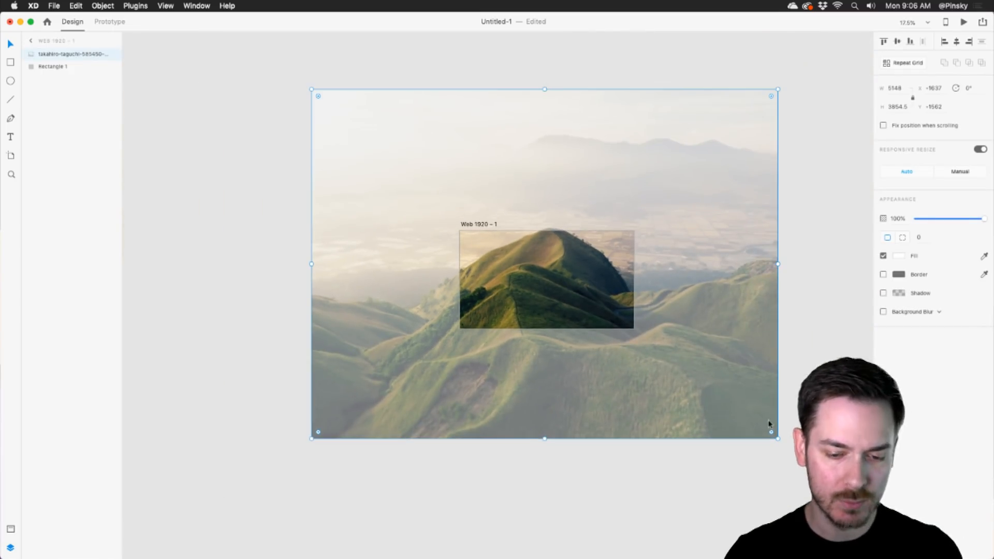
- Delete the oversized hills image from the artboard
key(Delete)
scroll(520, 320, up, 4)
drag(614, 286, 517, 304)
- Fill the grey full-artboard rectangle with the green hills JPG from the Places folder in Finder
key(super+Tab)
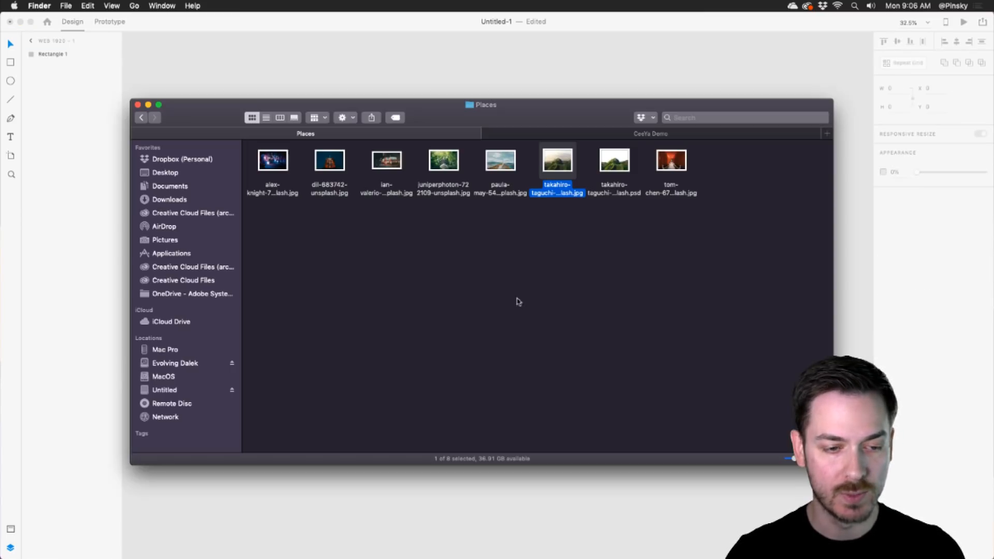
drag(565, 165, 449, 231)
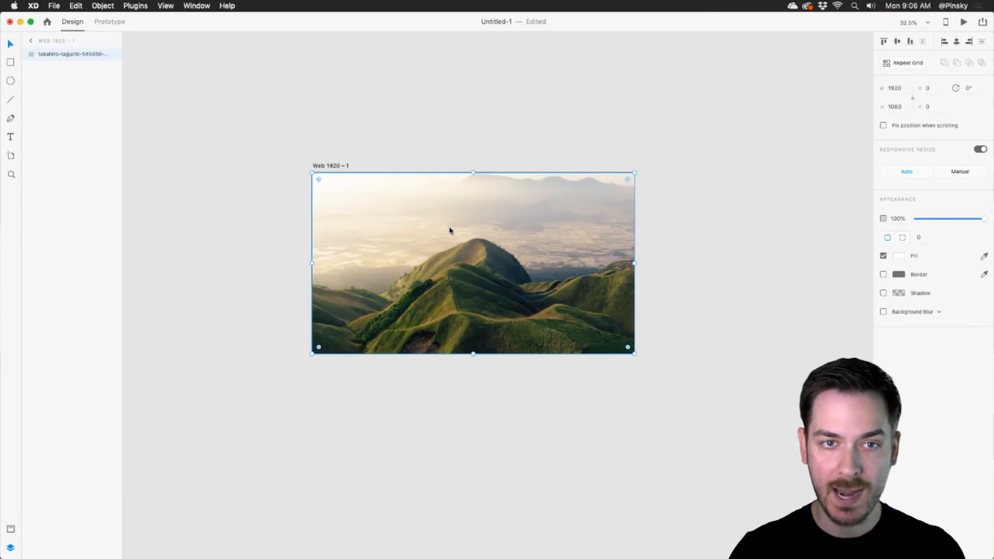
scroll(450, 231, up, 5)
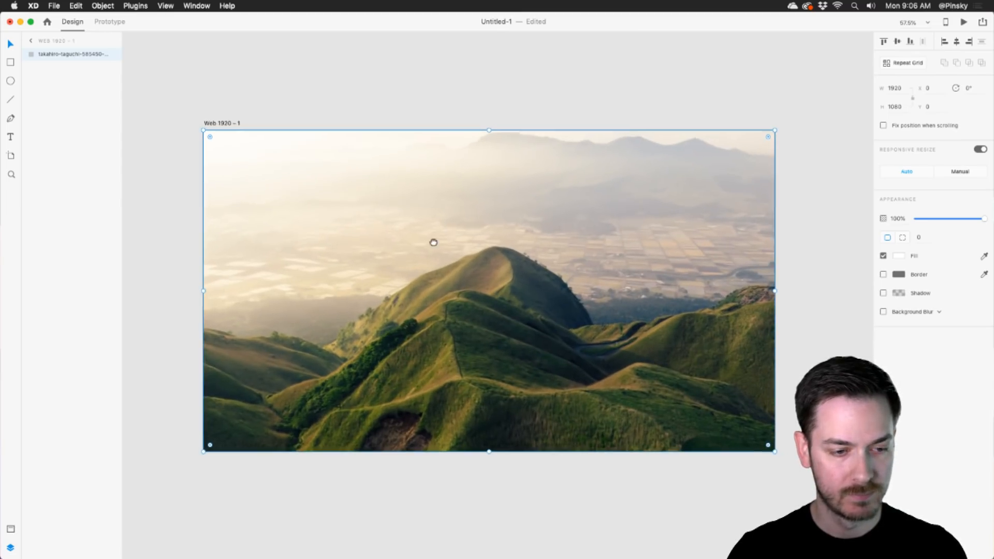
drag(464, 232, 486, 216)
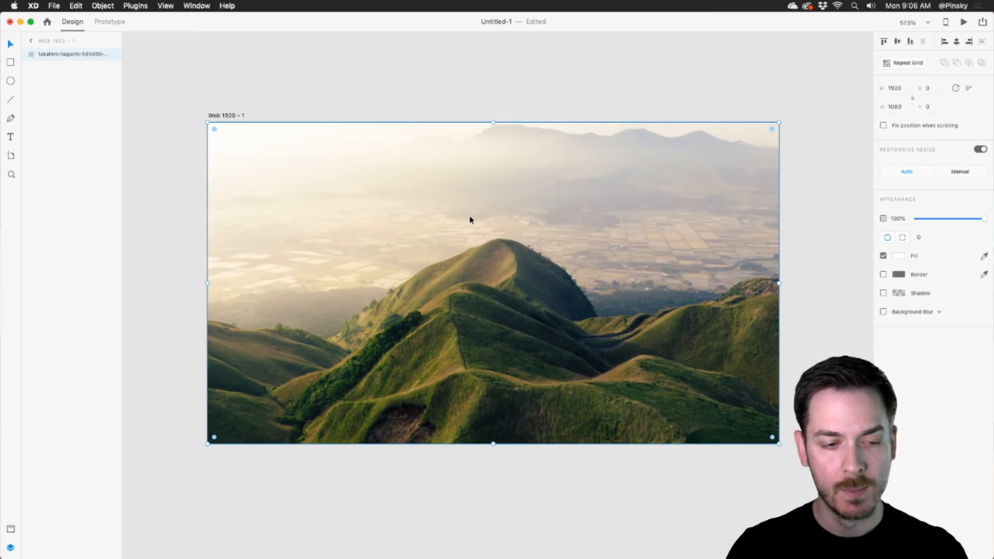
- Enlarge the hills image slightly inside its rectangle while keeping the artboard-sized crop
double_click(470, 220)
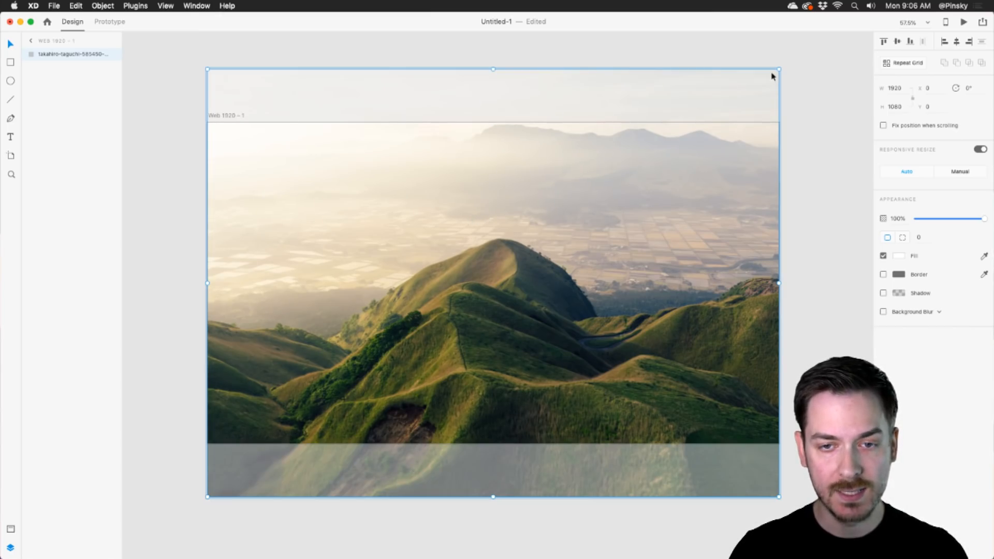
drag(776, 73, 813, 67)
click(826, 146)
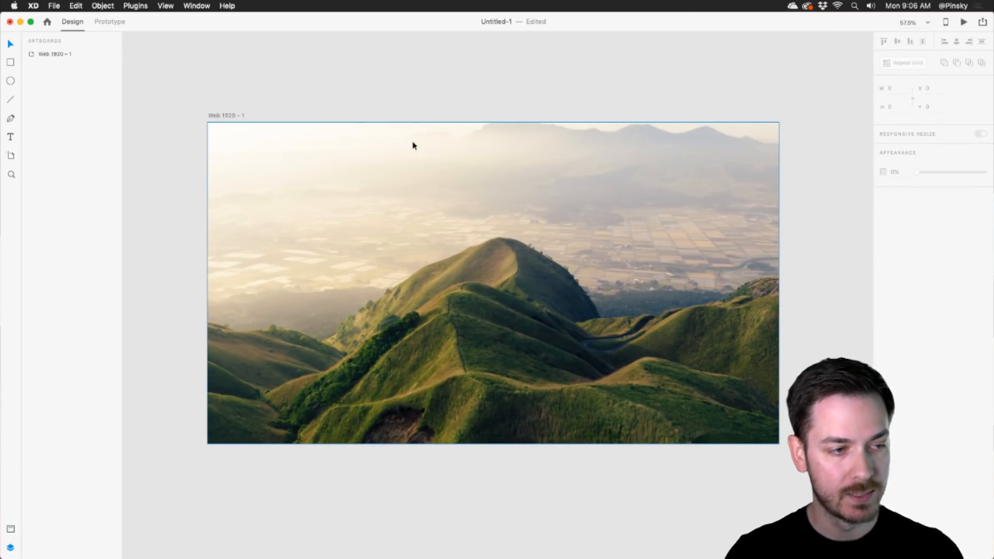
- Rename the hills image layer to Background
scroll(404, 139, down, 1)
click(6, 60)
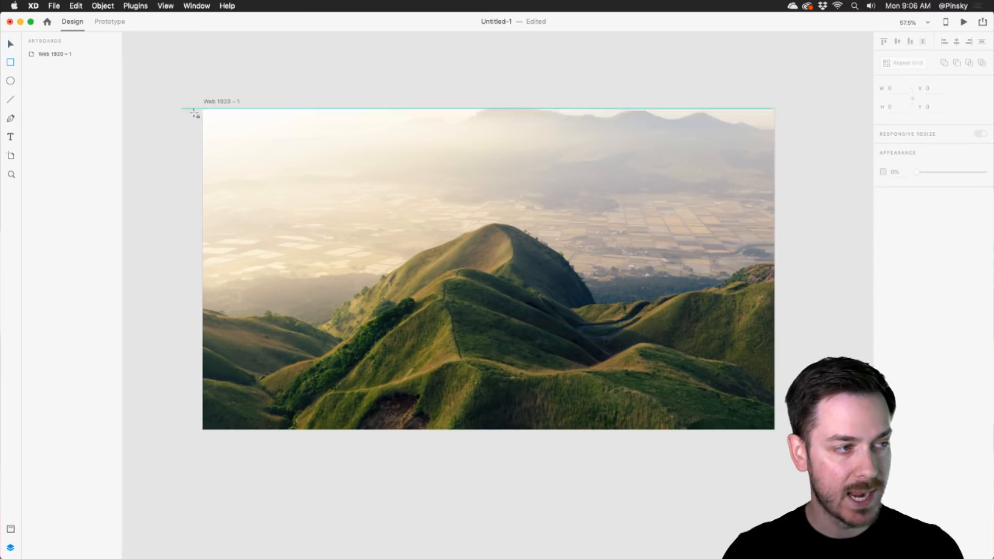
key(v)
click(325, 154)
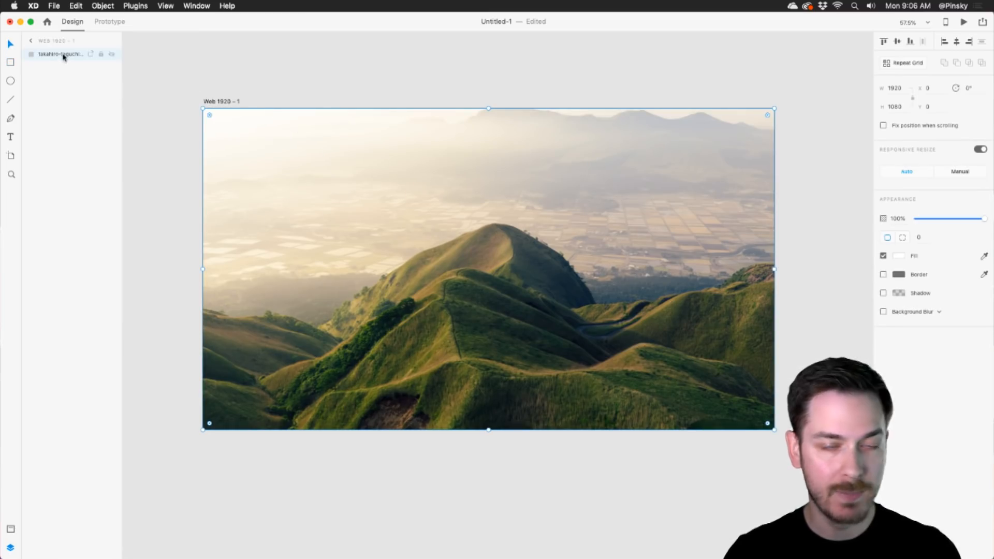
double_click(63, 54)
text(Background)
key(Return)
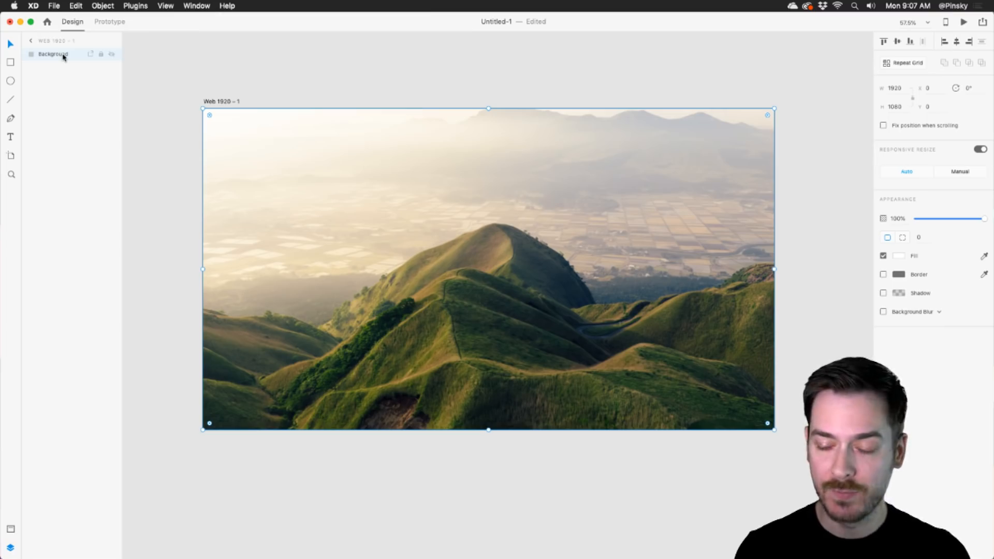
- Draw a header bar rectangle of about 1951 × 133 px across the upper edge of the artboard
click(12, 63)
mouse_move(198, 109)
mouse_down()
mouse_move(786, 157)
mouse_move(780, 150)
mouse_up()
key(v)
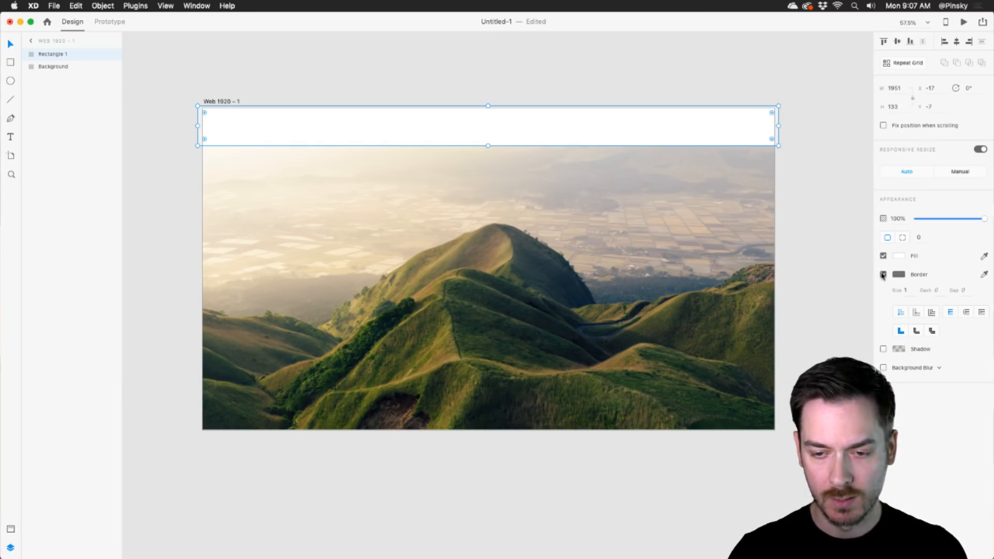
- Remove the header bar's border, fill it with black #000000 and lower its opacity to 52%
click(899, 256)
drag(782, 247, 765, 302)
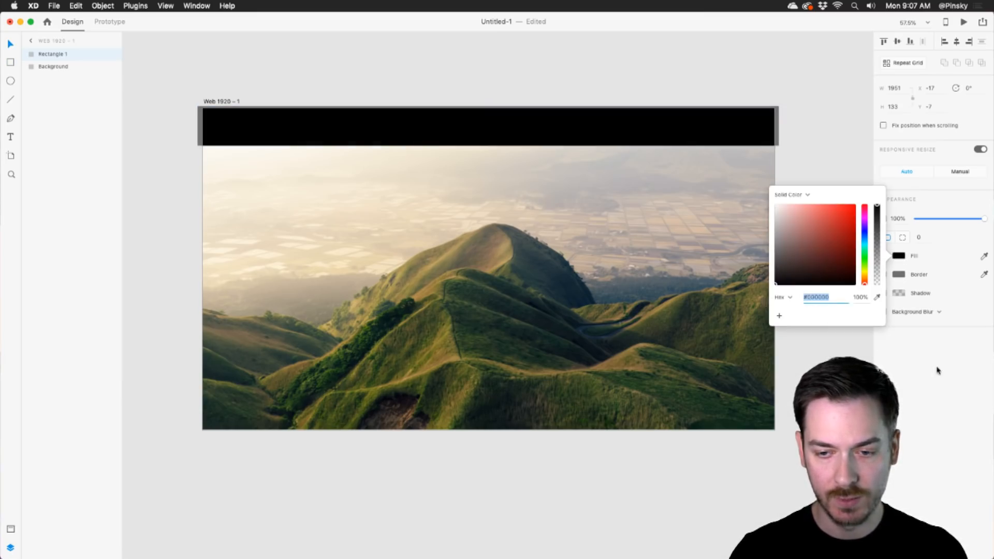
click(963, 285)
drag(988, 219, 951, 216)
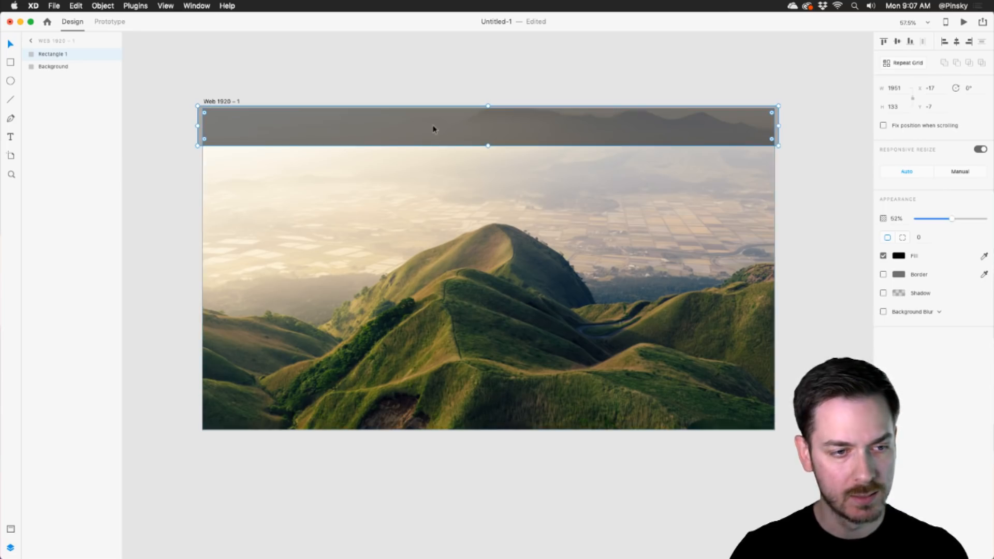
scroll(433, 129, up, 3)
scroll(554, 122, right, 5)
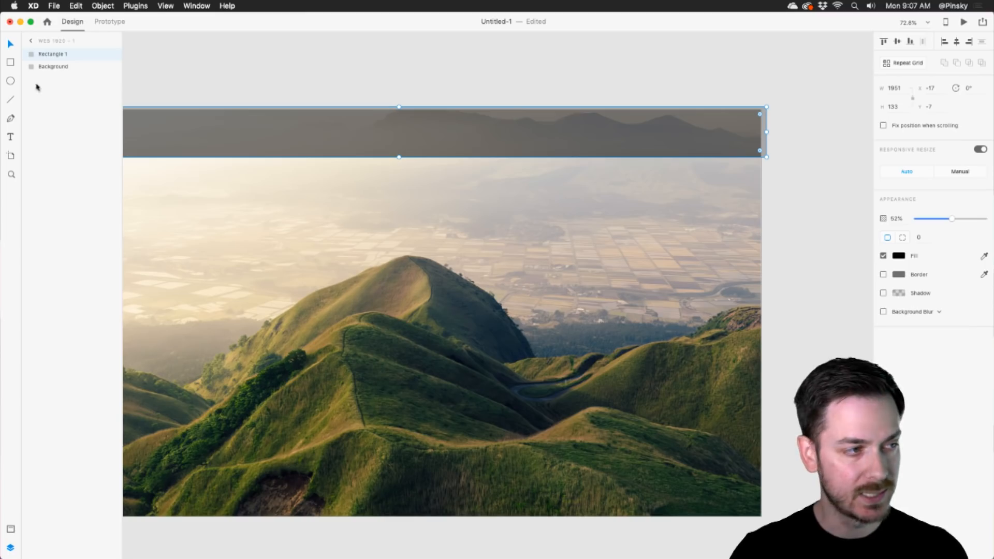
- Add the text HOME inside the header bar and fill it with white
click(10, 137)
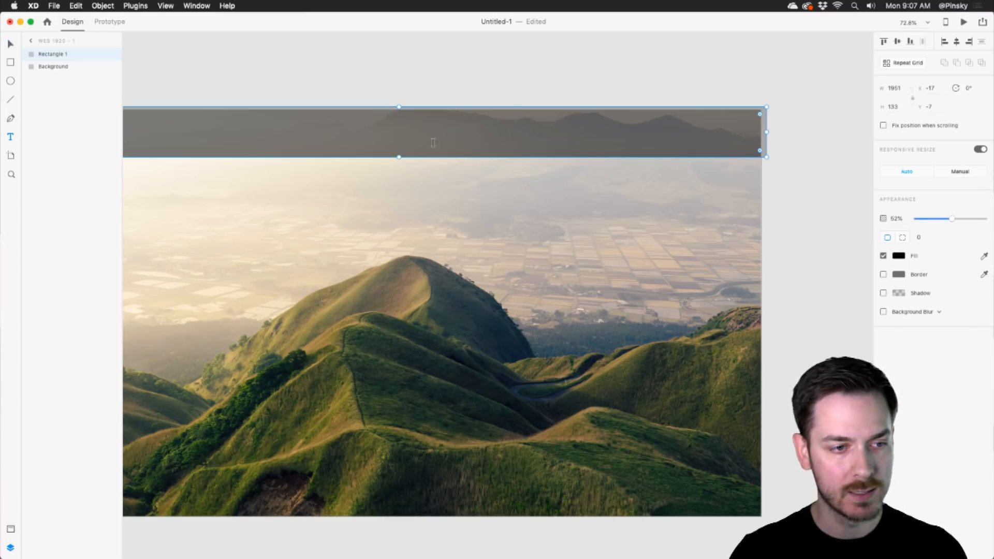
click(435, 139)
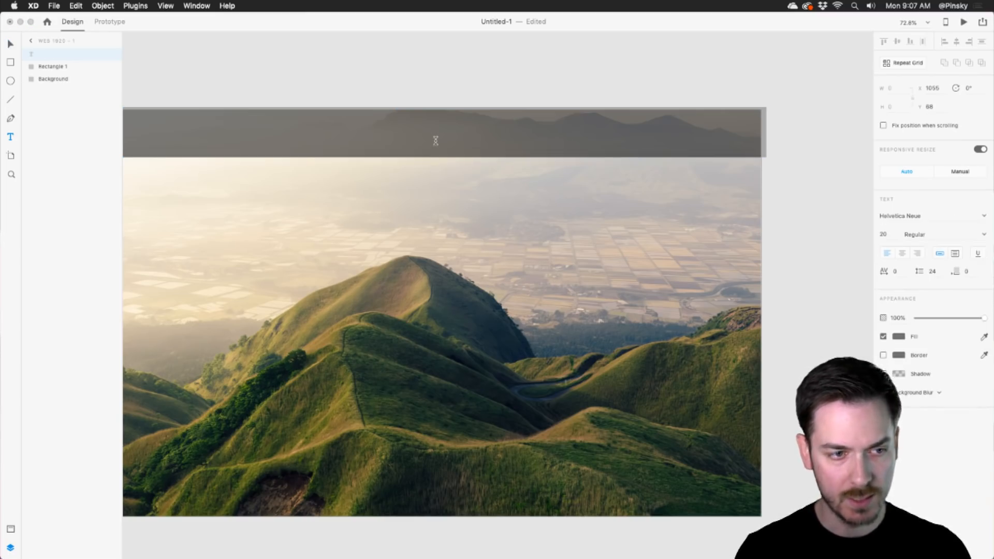
text(HOME)
key(Escape)
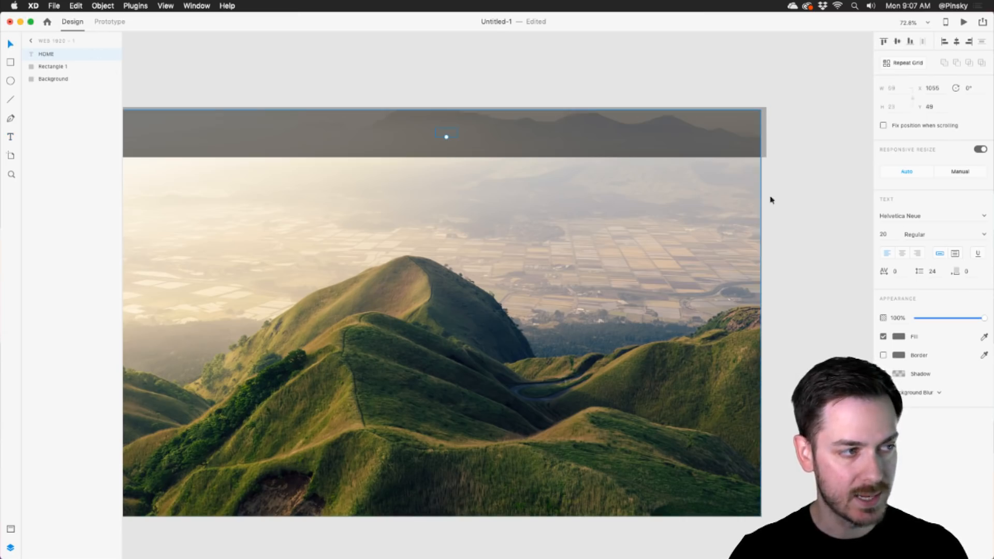
click(899, 337)
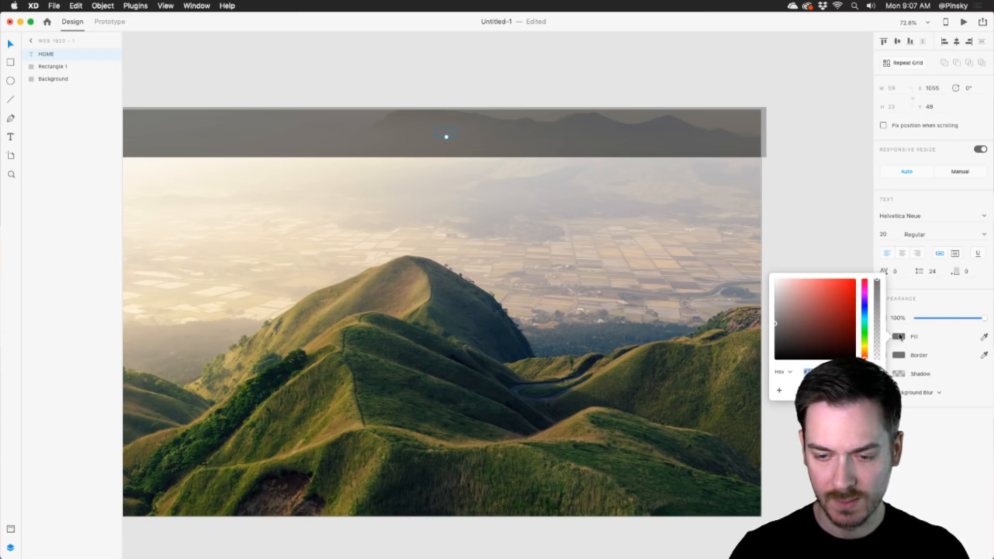
drag(791, 298, 773, 277)
- Set the HOME text's font to Avenir Next in the Medium weight
click(931, 223)
double_click(936, 223)
triple_click(936, 222)
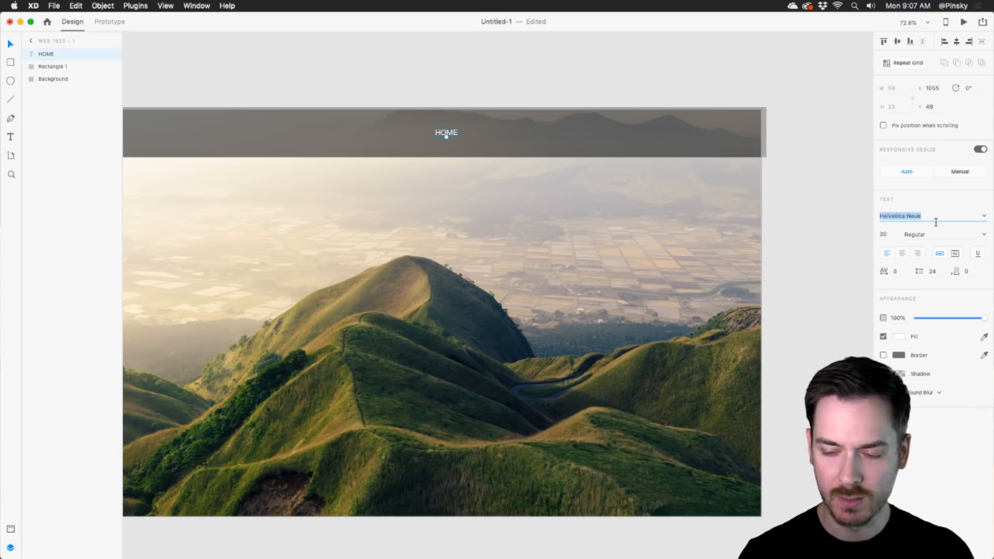
text(A)
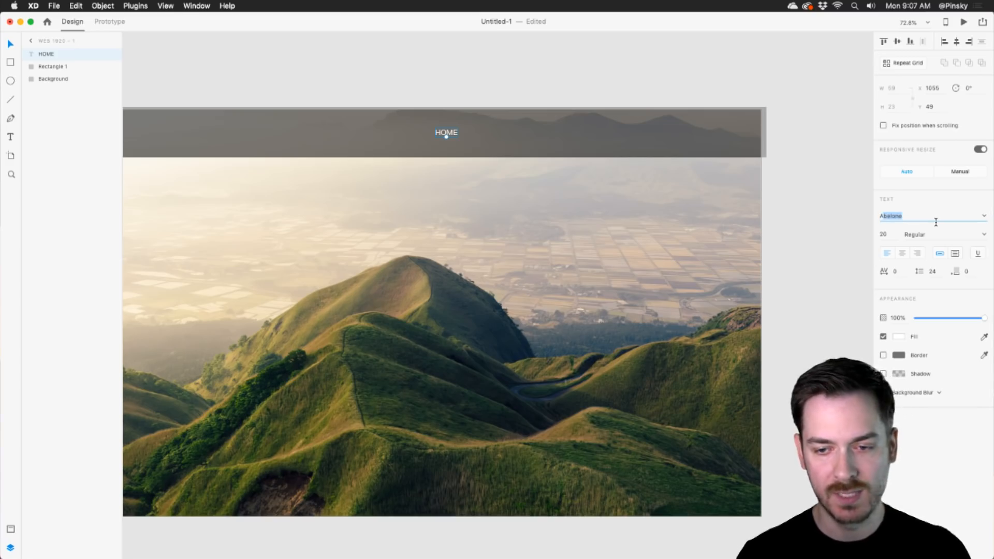
text(venir)
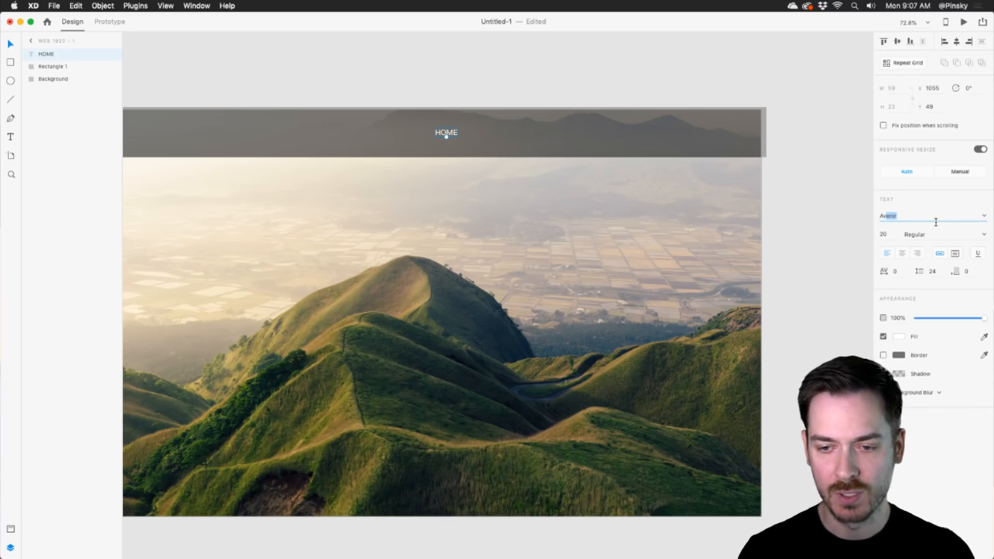
key(Down)
key(Return)
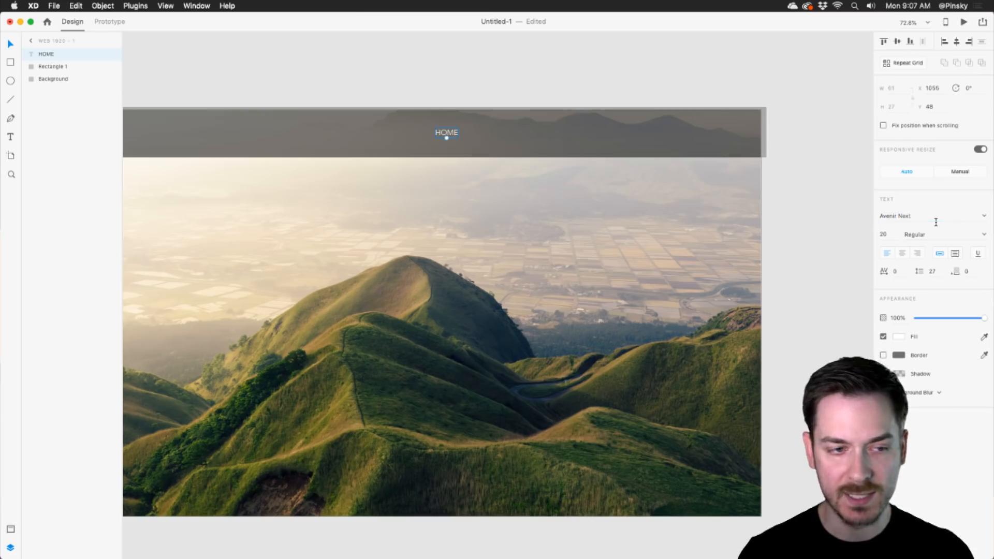
click(984, 235)
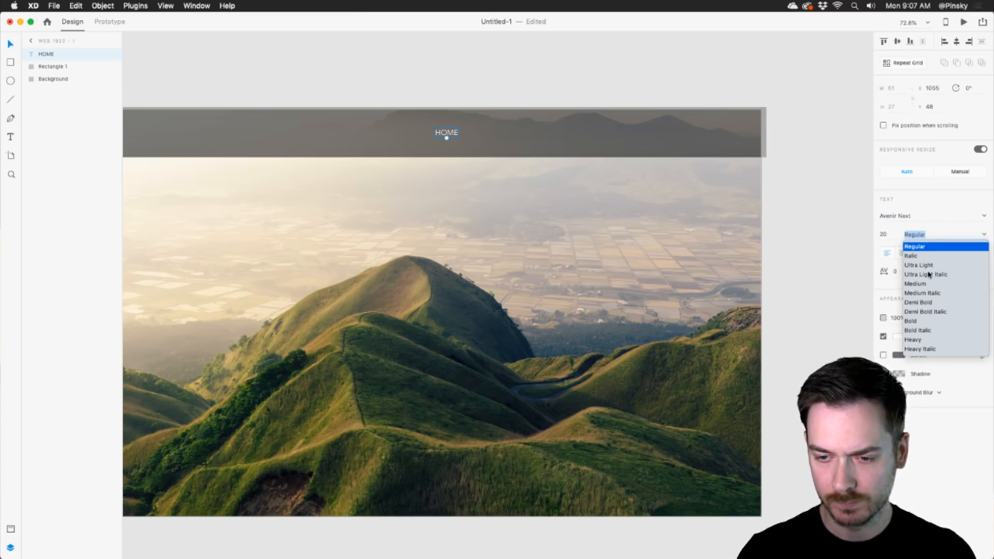
click(923, 285)
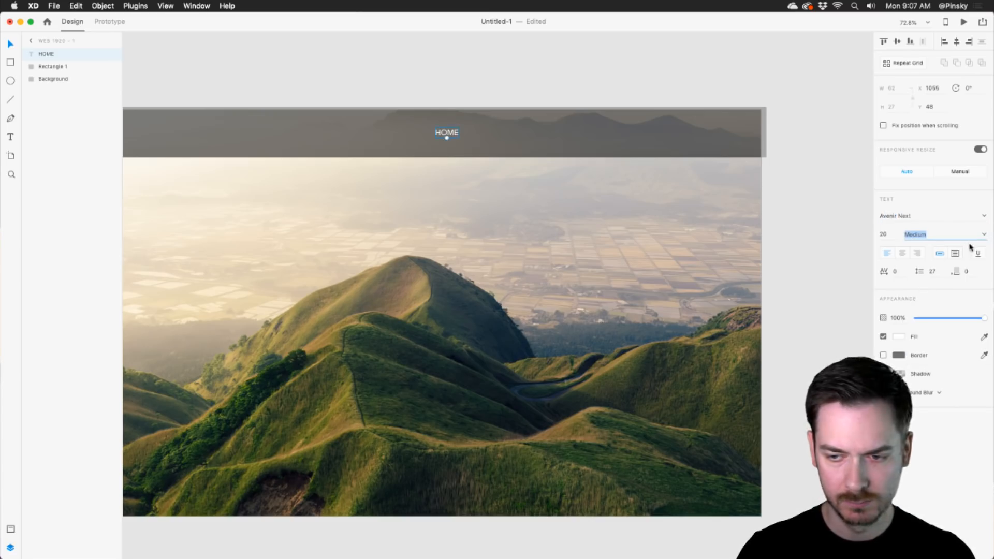
- Try the Bold weight on the HOME text and return it to Medium
click(984, 235)
click(922, 321)
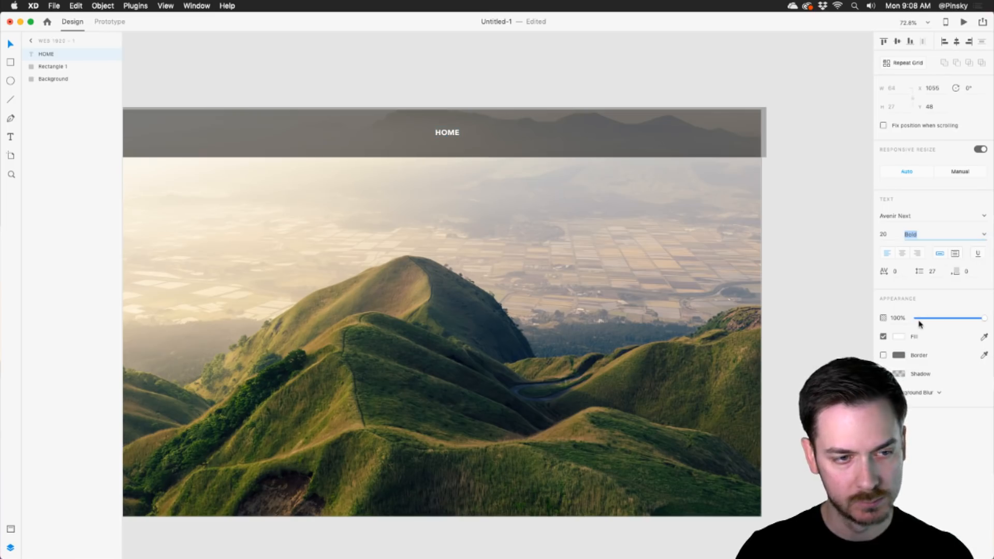
click(982, 234)
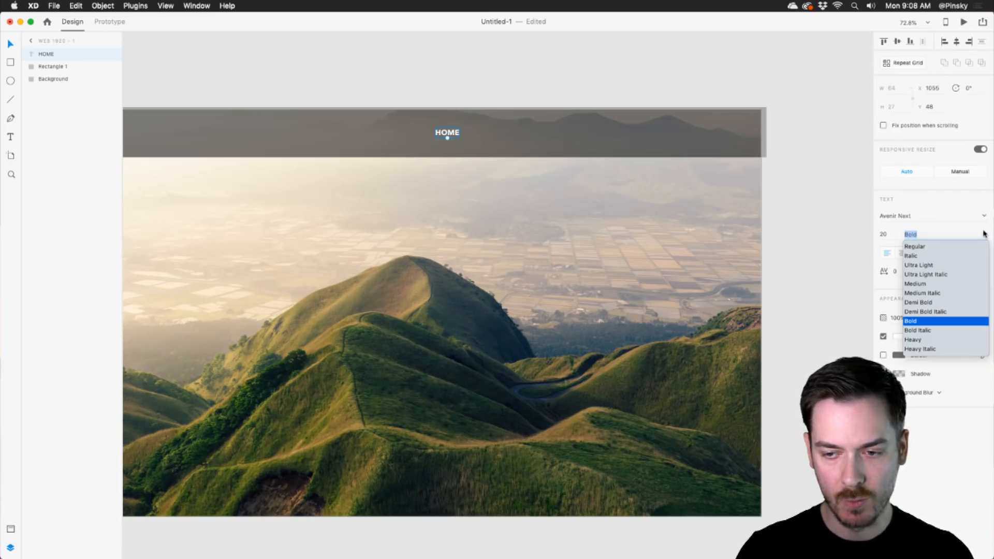
click(922, 284)
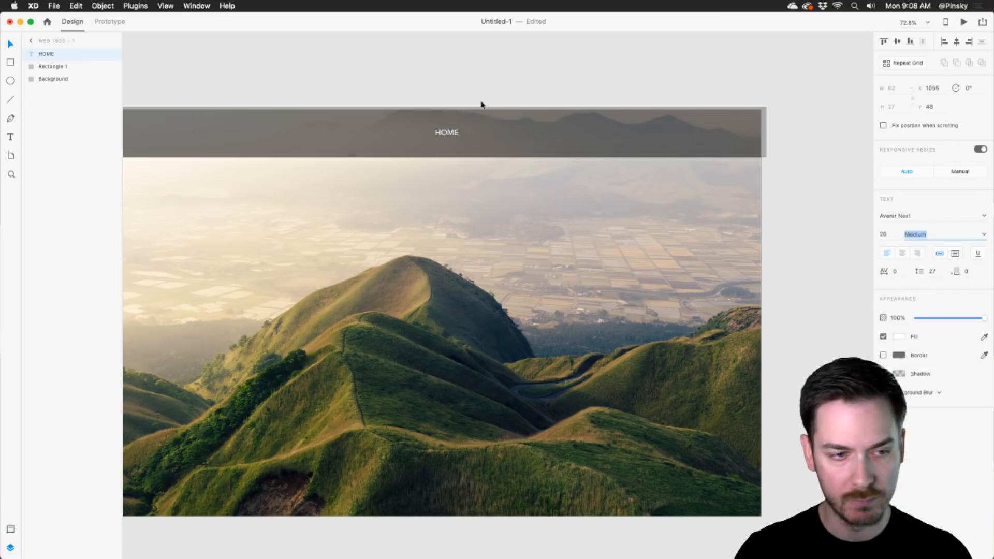
- Move the HOME label to about X 723 and place a copy at about X 873 that reads DISCOVER
drag(452, 128, 326, 130)
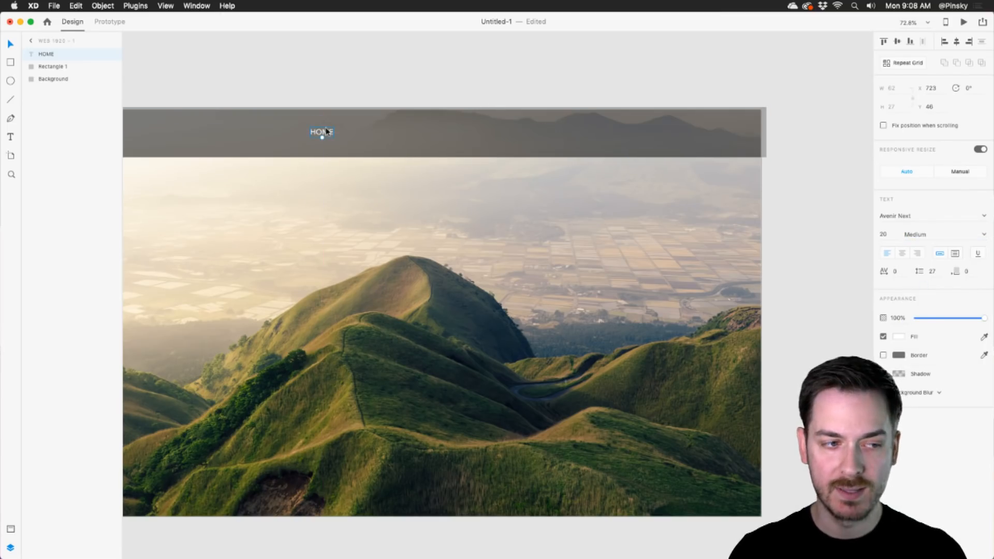
drag(326, 131, 382, 123)
scroll(321, 111, up, 5)
scroll(322, 112, left, 2)
scroll(382, 120, right, 1)
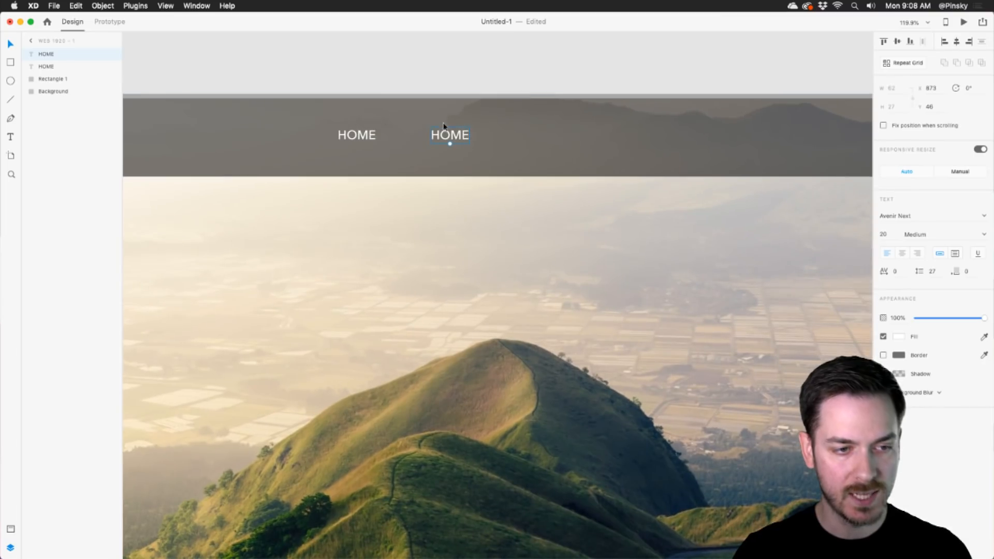
double_click(452, 138)
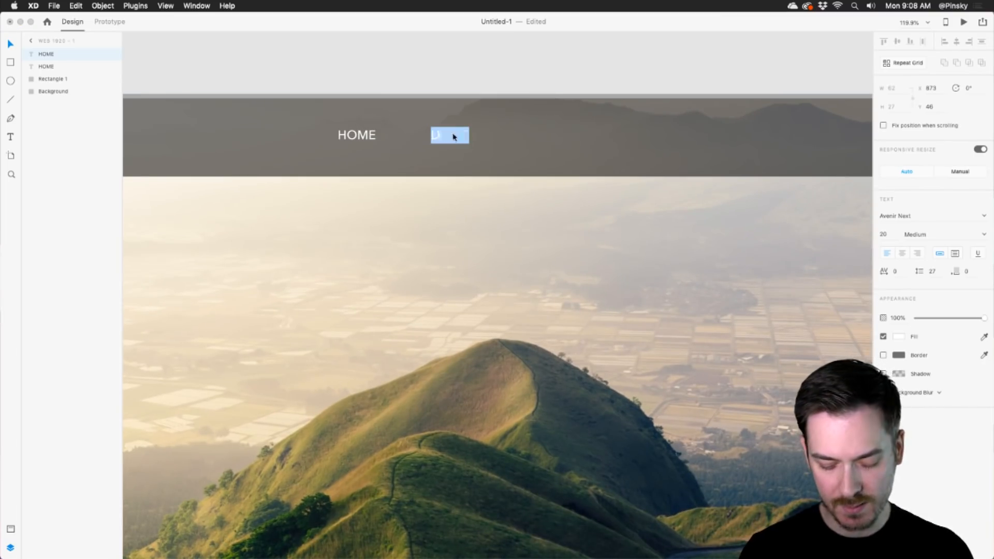
text(DIRCOVER)
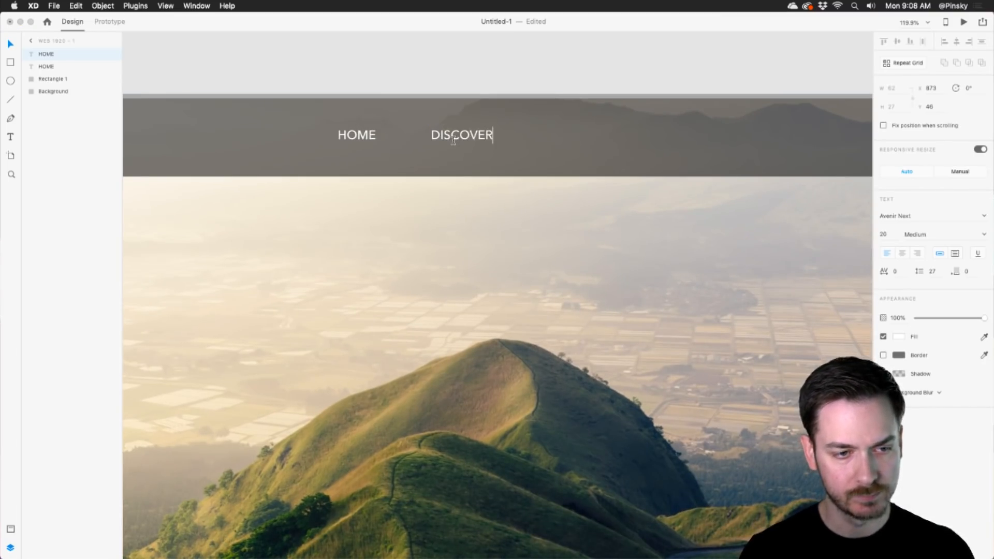
key(Escape)
- Duplicate the DISCOVER label to its right at about X 1044 and change the copy's text to BOOK
alt+drag(472, 136, 572, 136)
double_click(573, 136)
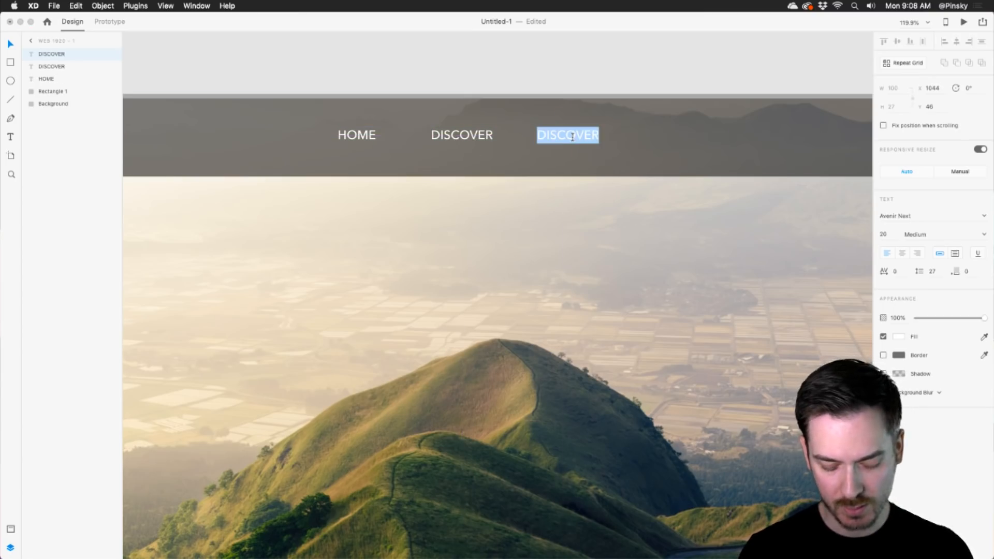
text(BOOK)
key(Escape)
- Duplicate the BOOK label to its right at about X 1146 and change the copy's text to IDEAS
alt+drag(555, 138, 623, 135)
double_click(624, 134)
text(D=UDEA)
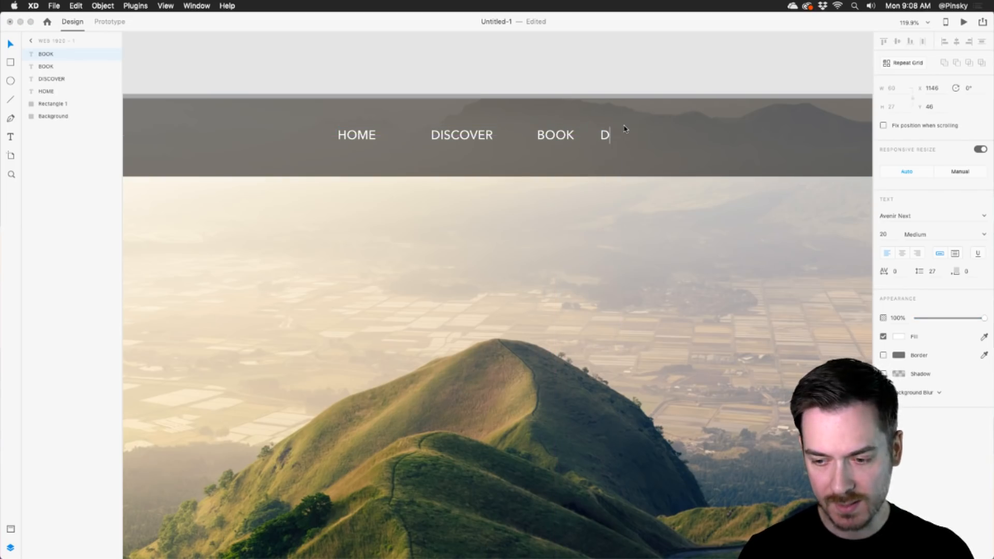
key(BackSpace)
key(BackSpace)
key(BackSpace)
key(BackSpace)
key(BackSpace)
key(BackSpace)
text(IDEAS)
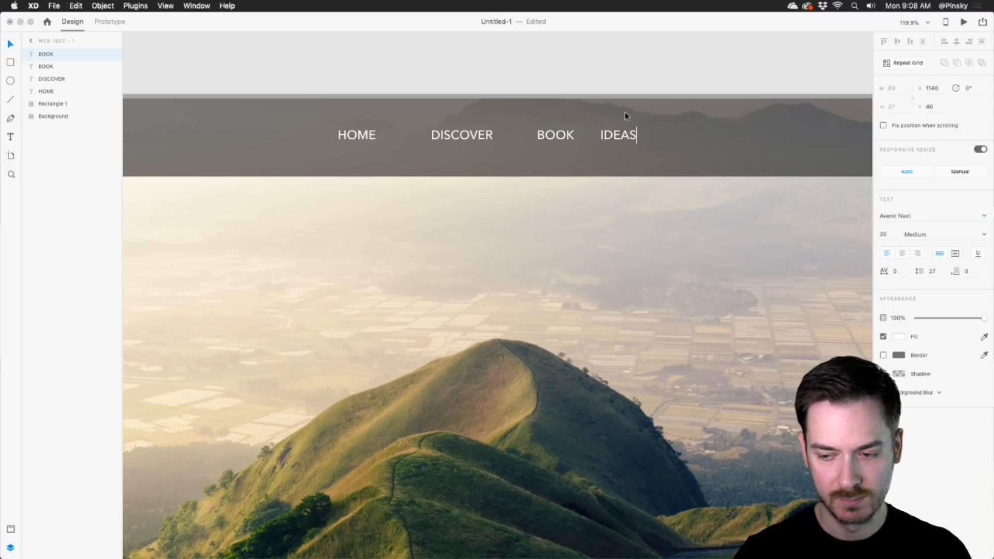
key(Escape)
- Shift the DISCOVER, BOOK and IDEAS labels along their row, placing BOOK at about X 993 and IDEAS at about X 1172
mouse_move(617, 140)
mouse_down()
mouse_move(607, 130)
mouse_move(661, 131)
mouse_move(607, 131)
mouse_up()
mouse_move(430, 133)
mouse_down()
mouse_move(409, 134)
mouse_move(424, 134)
mouse_up()
drag(553, 136, 551, 136)
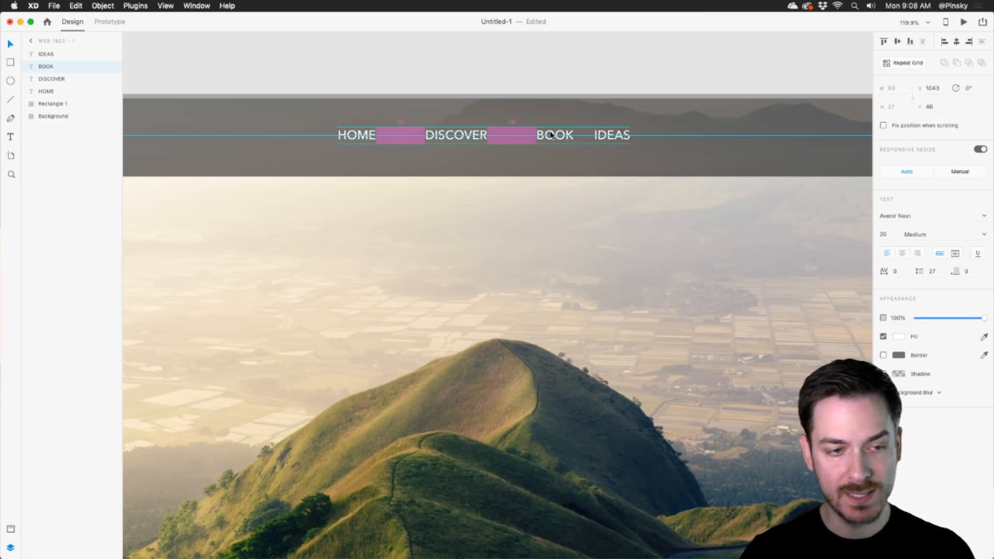
drag(551, 136, 520, 135)
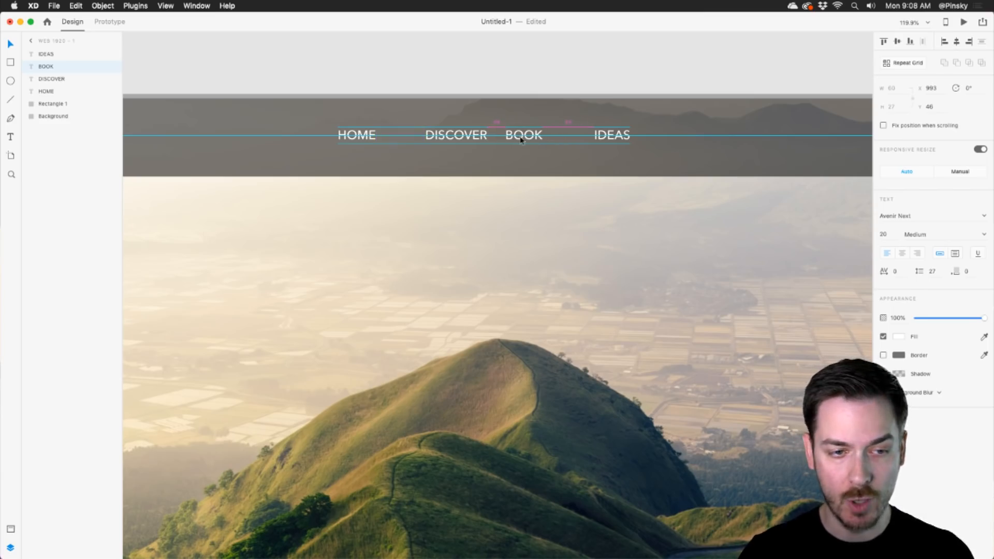
drag(605, 130, 634, 130)
click(357, 135)
click(619, 133)
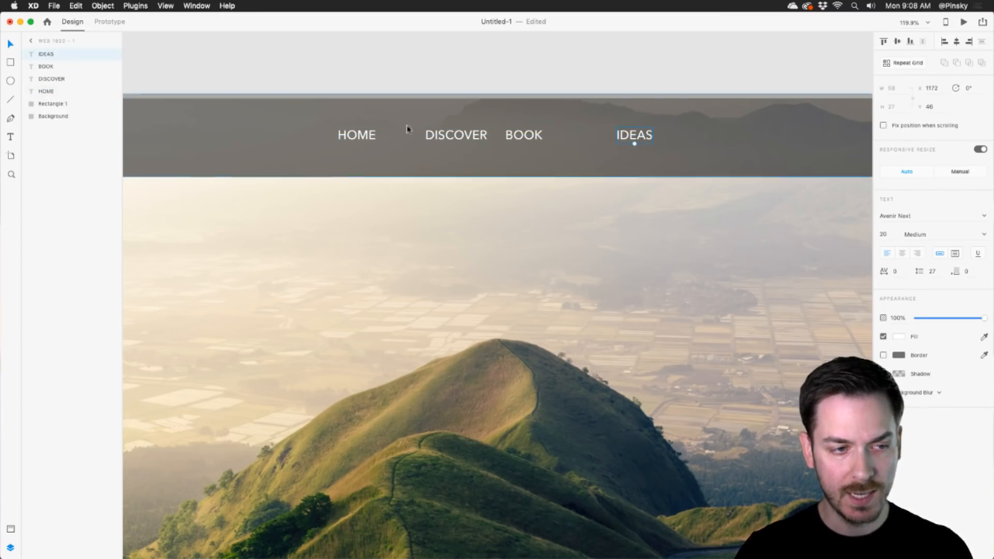
click(513, 133)
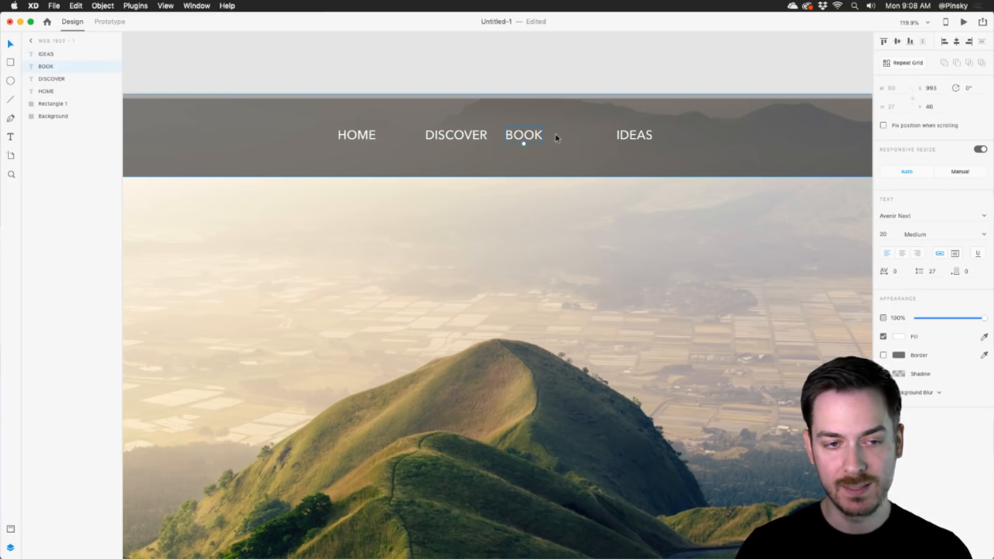
- Distribute the HOME, DISCOVER, BOOK and IDEAS labels evenly in the horizontal direction
click(368, 137)
shift+click(470, 138)
shift+click(532, 135)
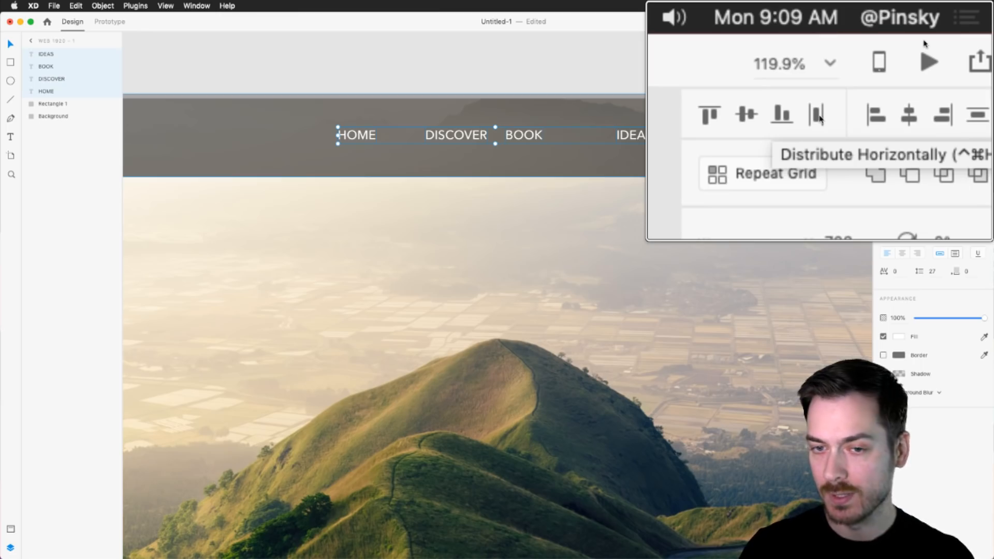
click(924, 43)
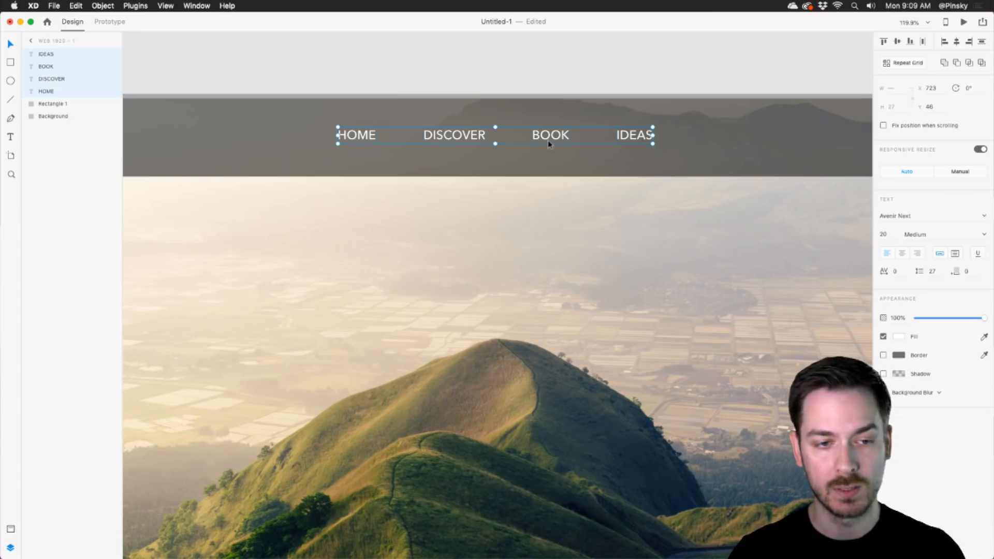
- Group the four navigation labels and name the group Nav Links
key(super+0)
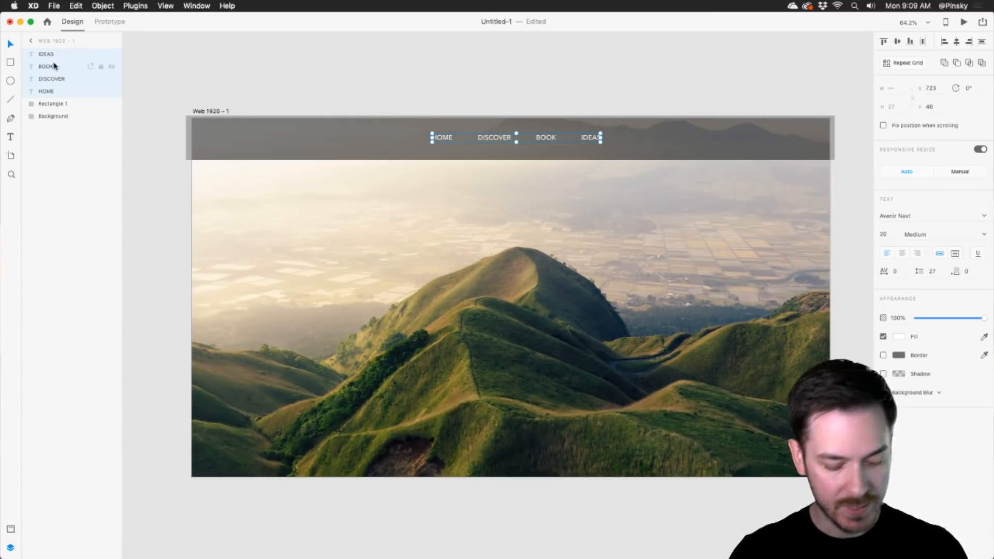
key(super+g)
scroll(442, 100, up, 5)
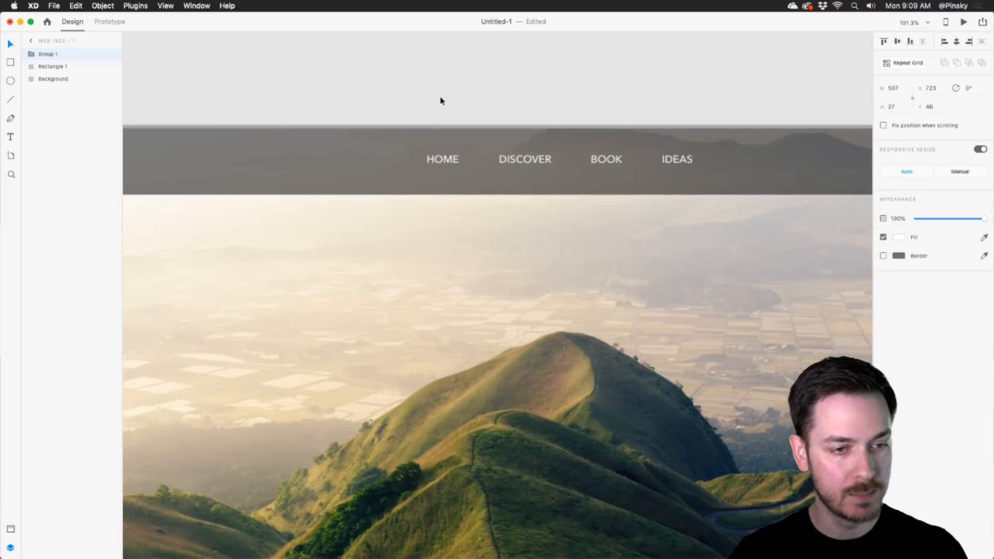
double_click(48, 54)
text(Na)
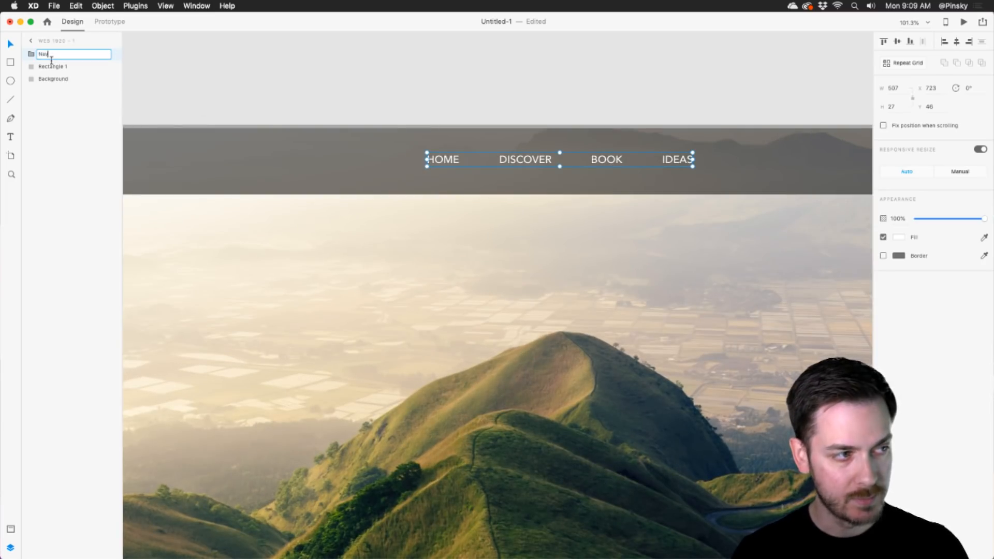
text(v Link)
key(Return)
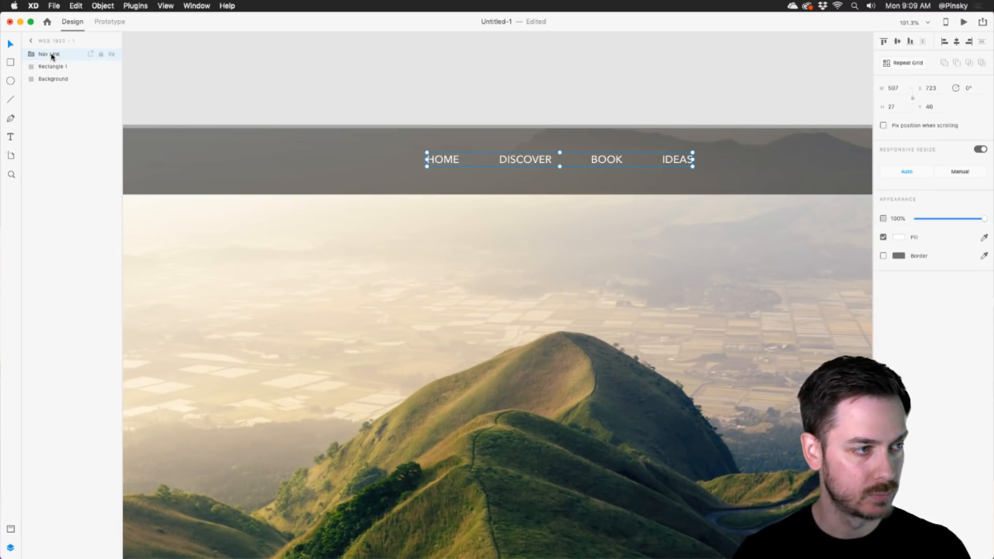
double_click(51, 55)
key(Right)
key(BackSpace)
key(BackSpace)
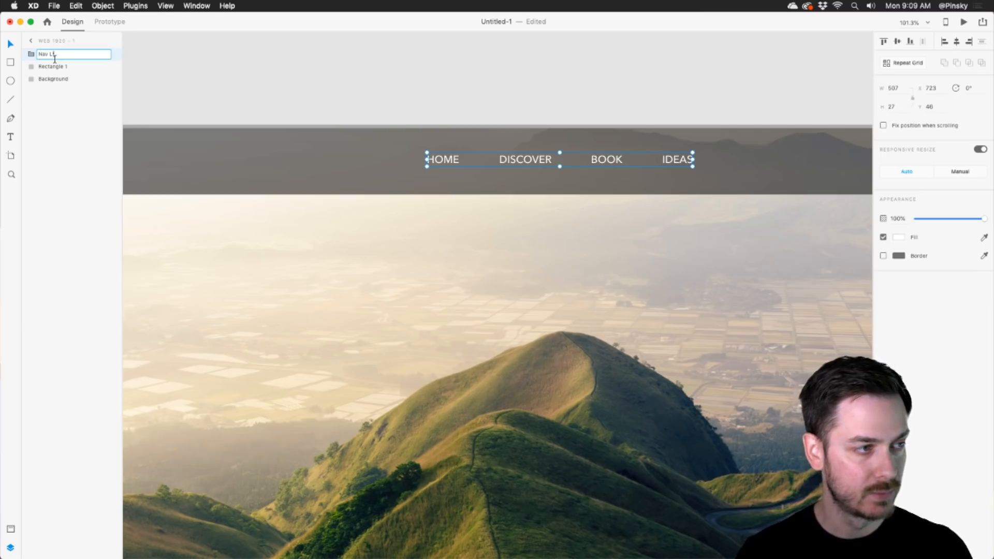
text(nks)
key(Return)
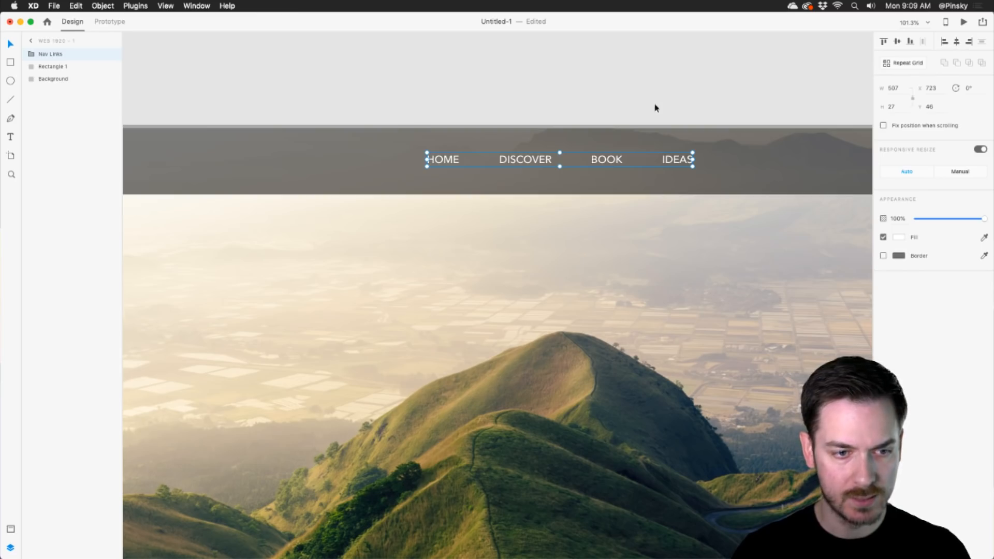
- Center the Nav Links group horizontally on the artboard
click(958, 41)
scroll(532, 157, down, 5)
scroll(533, 157, up, 3)
drag(547, 165, 548, 168)
key(super+z)
- Enlarge the Nav Links group slightly and fit the header bar to Y 0 with a height of 113 px
drag(639, 165, 687, 181)
drag(604, 159, 595, 158)
drag(585, 159, 546, 180)
click(535, 106)
click(676, 162)
drag(695, 160, 586, 153)
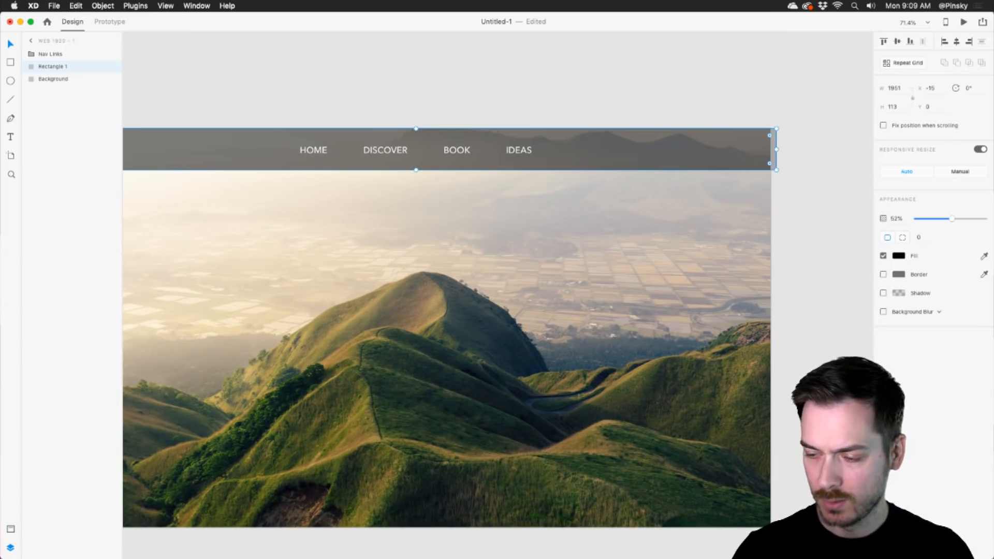
- Switch to IconJar and search all icon sets for "twitter"
key(super+Tab)
drag(851, 95, 660, 113)
text(twitter)
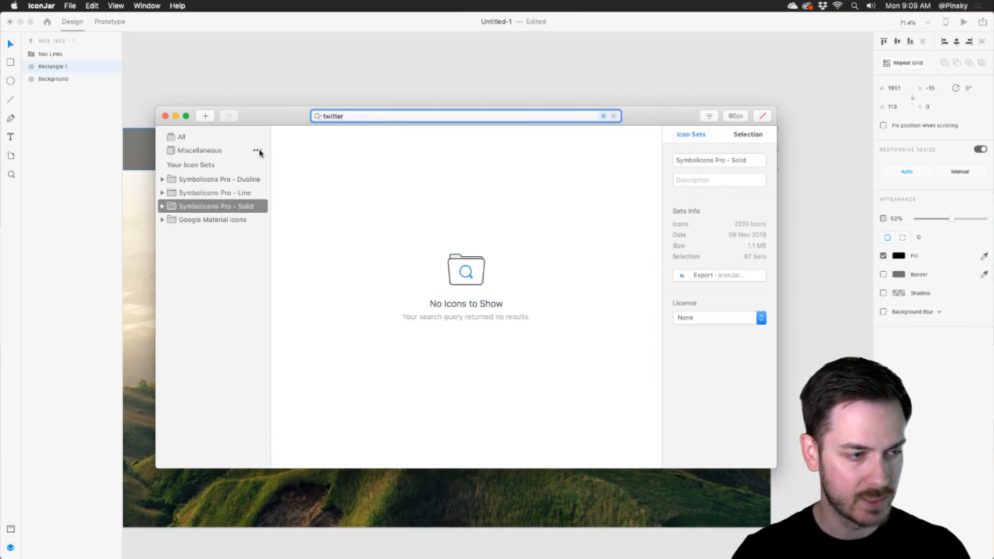
click(200, 138)
click(364, 116)
text(twitter)
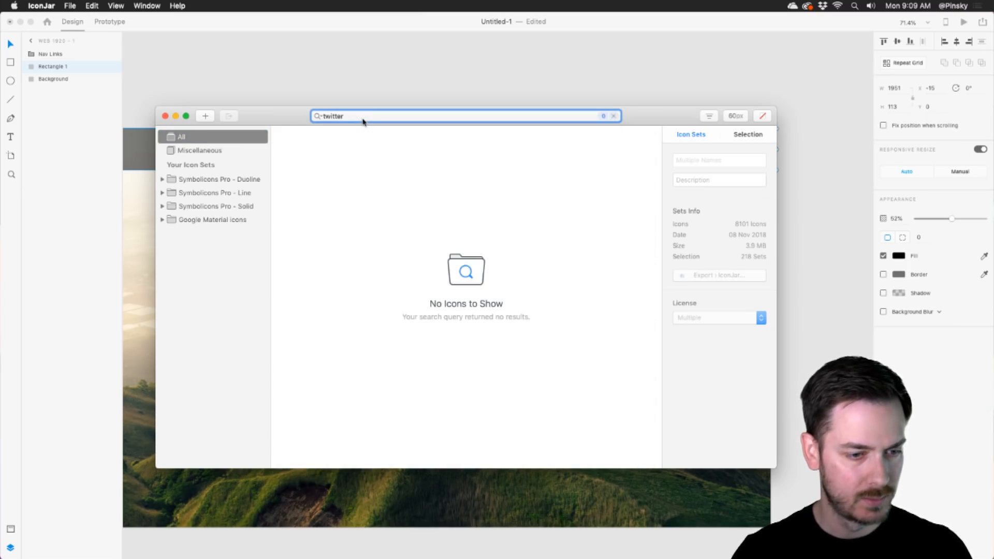
- Clear the icon search and return to Adobe XD
key(super+a)
key(BackSpace)
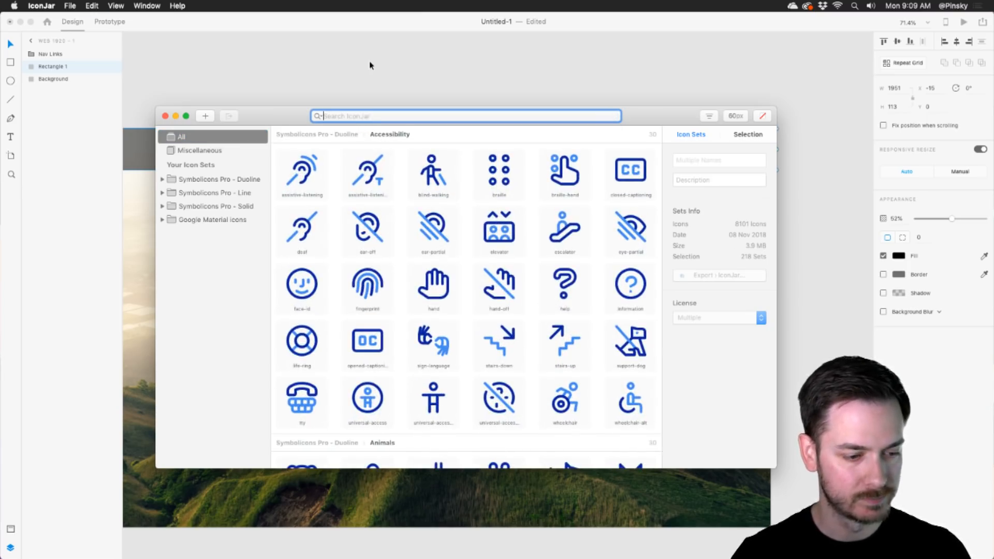
click(370, 62)
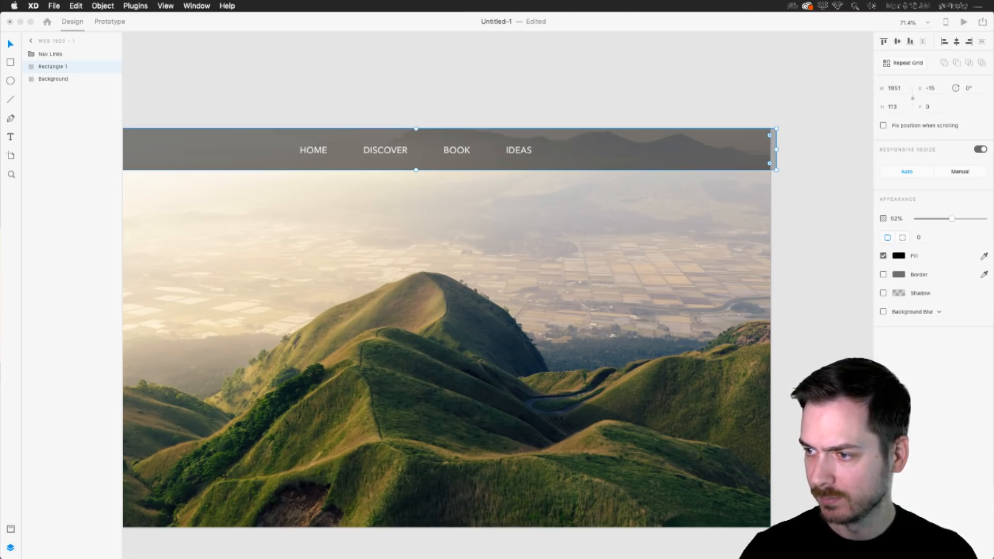
- Paste the Social Icons group and place it at the right end of the header bar, at X 1728, Y 41
key(super+v)
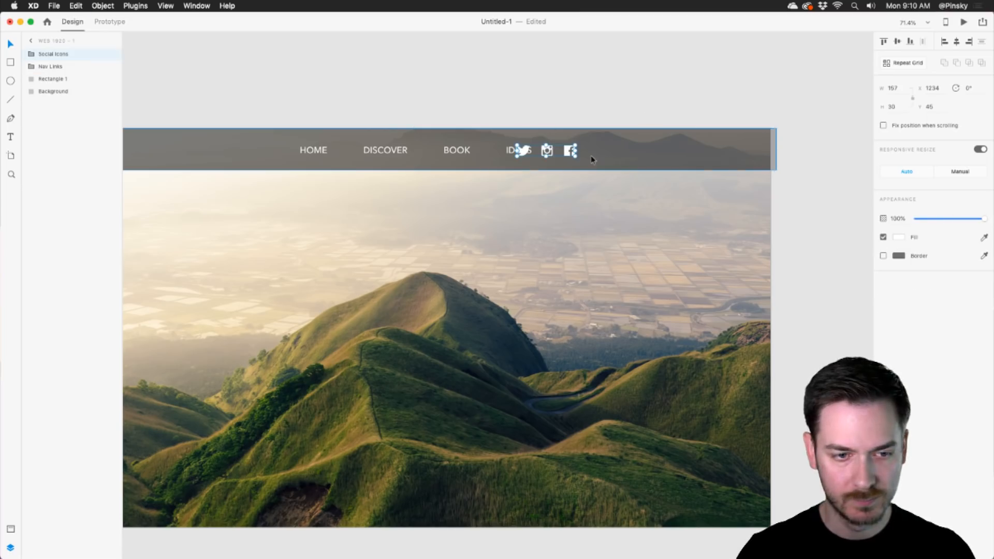
drag(568, 152, 750, 149)
scroll(689, 133, left, 5)
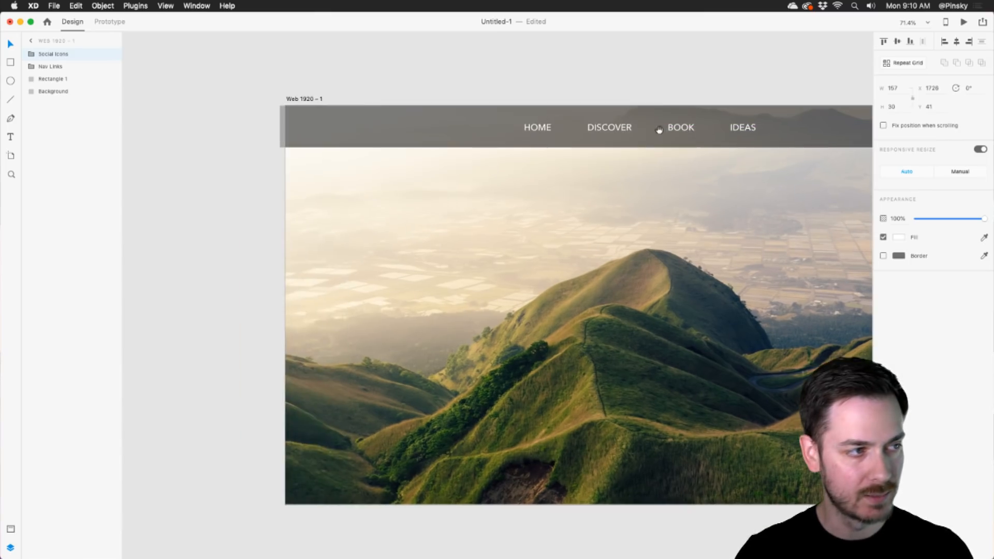
- Rename the header bar rectangle's layer as Nav Background
double_click(61, 79)
text(Nav Background)
key(Return)
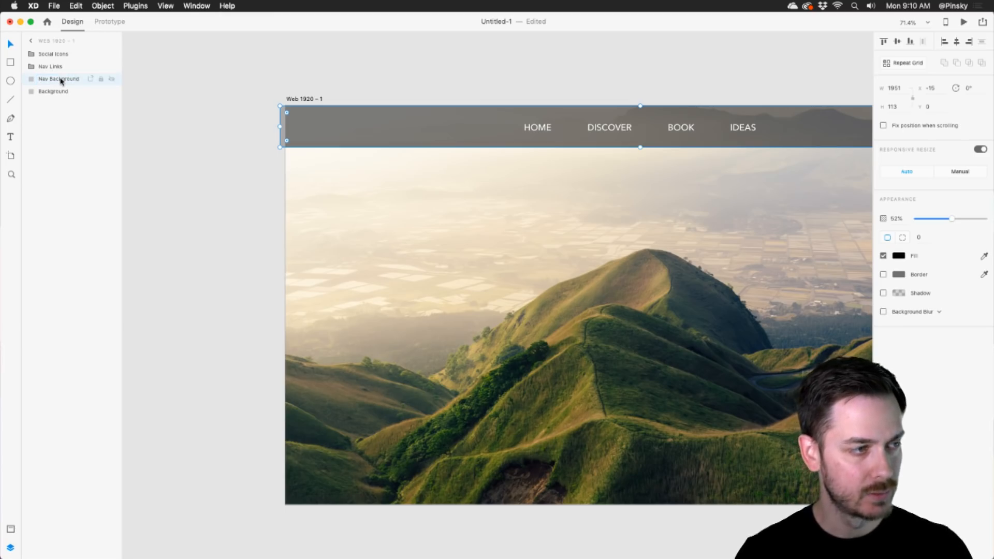
- Group Social Icons, Nav Links and Nav Background, and name the group Navigation Bar
shift+click(45, 54)
key(super+g)
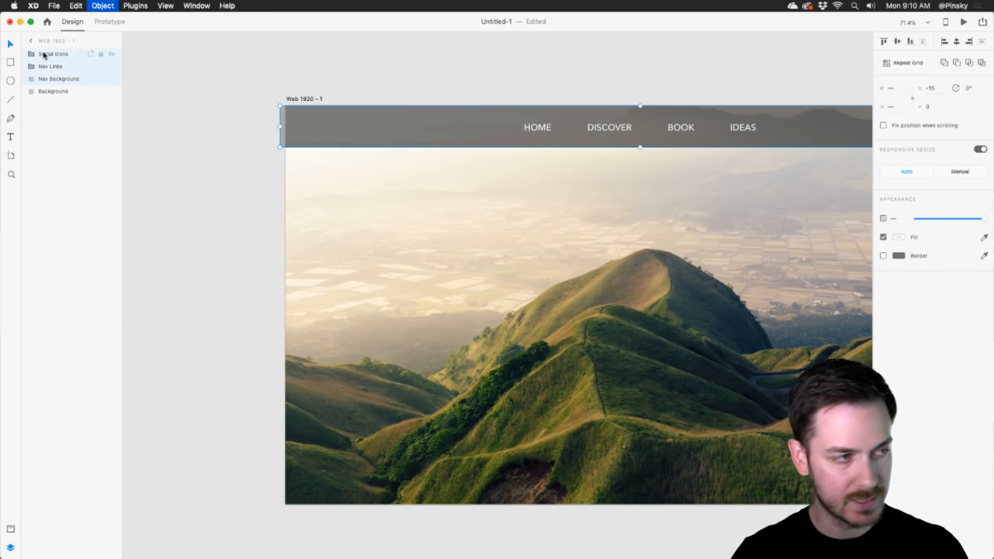
double_click(46, 54)
text(Navigation Bar)
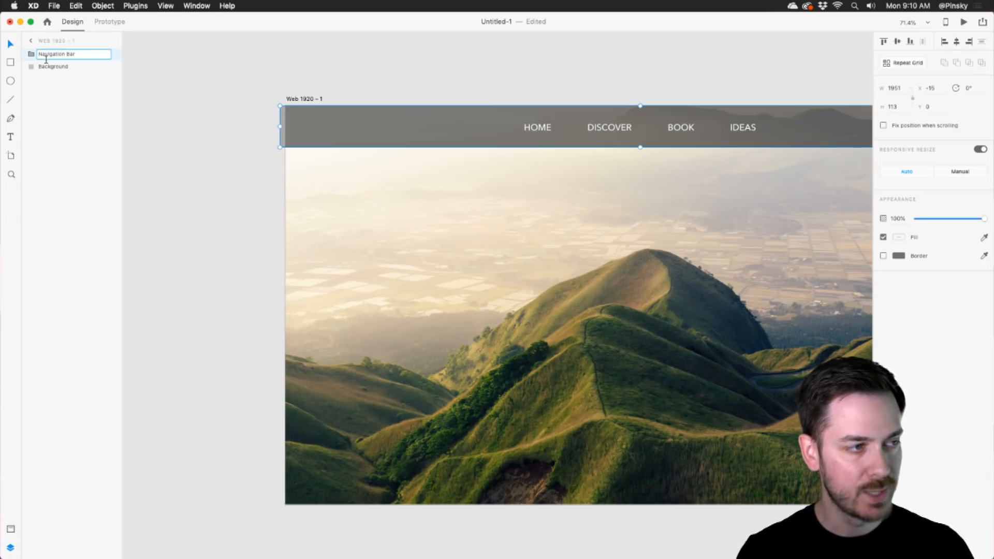
key(Return)
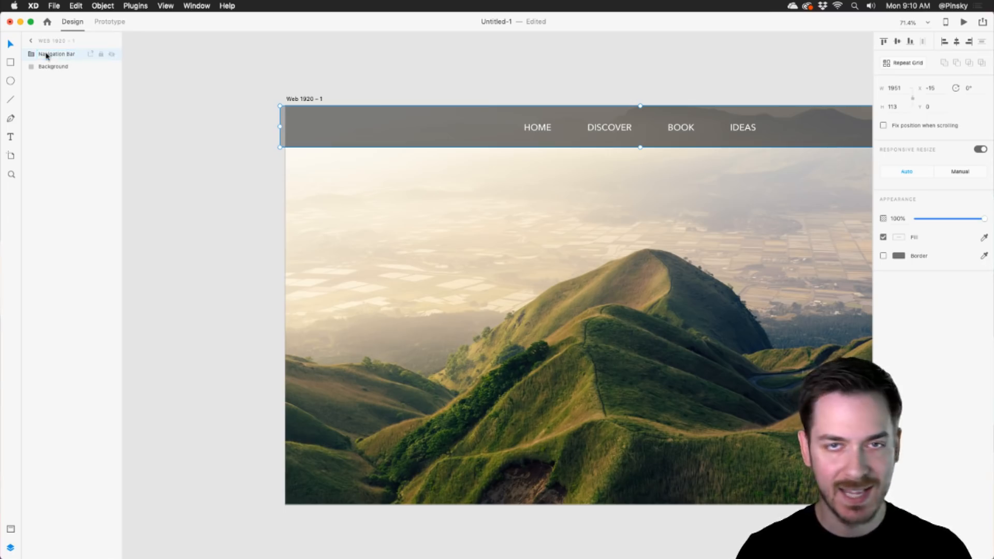
- Paste the copied white CEEYA logo into the design at the left end of the header bar, at X 41, Y 37
scroll(528, 72, right, 3)
scroll(529, 72, right, 2)
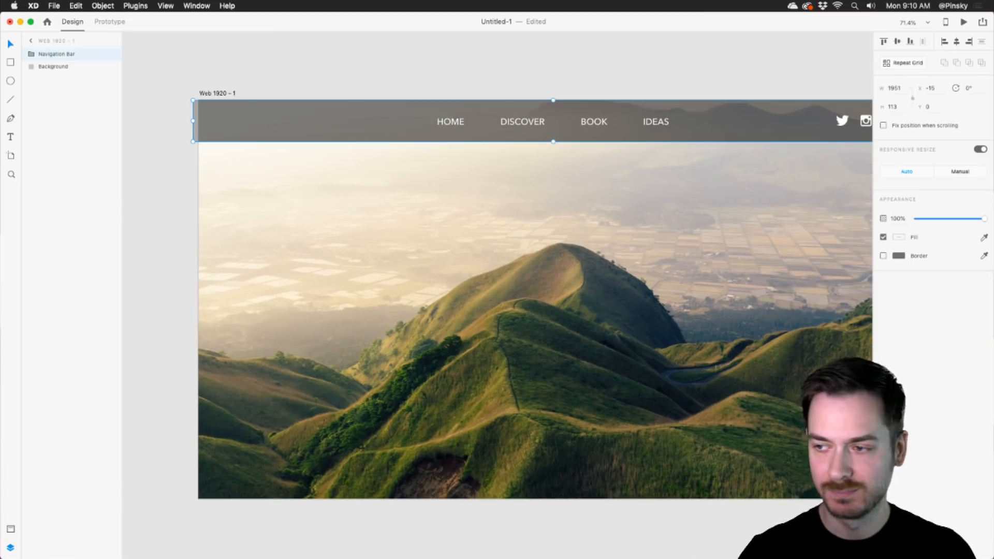
key(super+Tab)
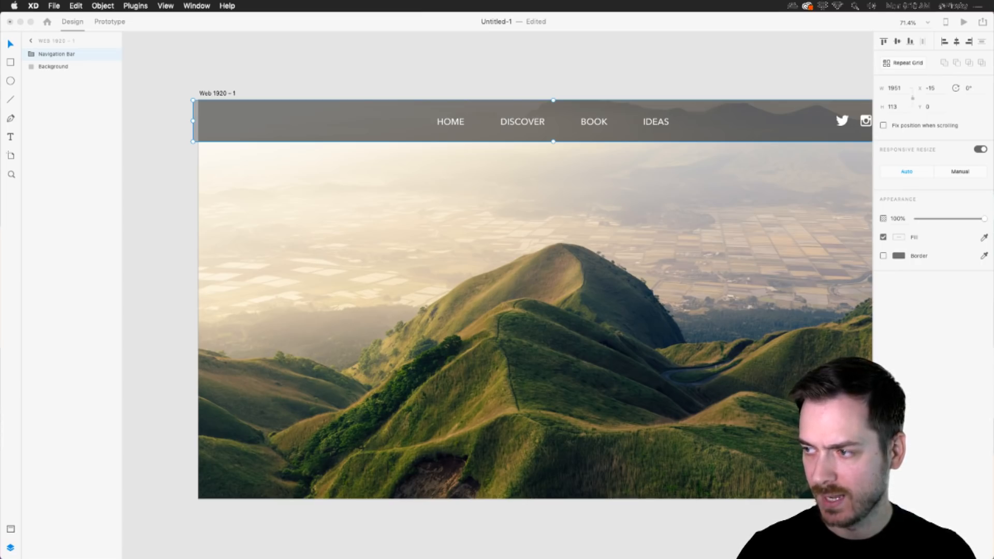
click(413, 101)
key(super+v)
drag(262, 124, 270, 123)
key(super+z)
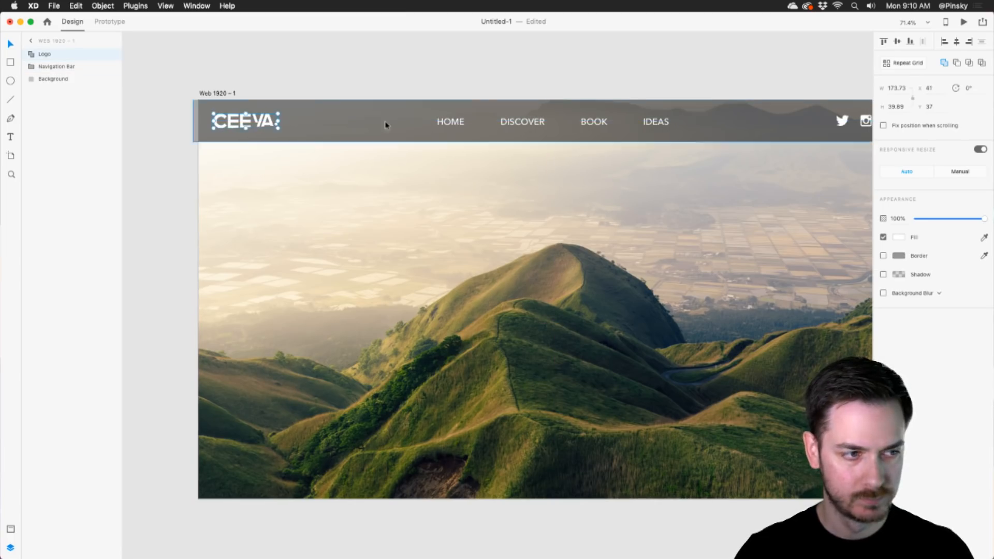
- Move the Logo layer into the Navigation Bar group and deselect everything
scroll(352, 124, right, 3)
drag(348, 126, 402, 125)
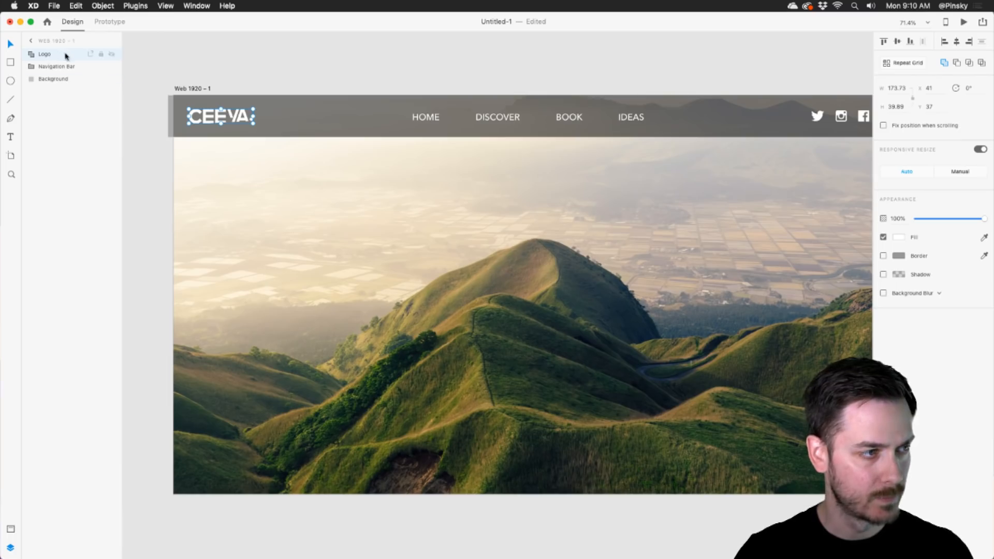
click(83, 68)
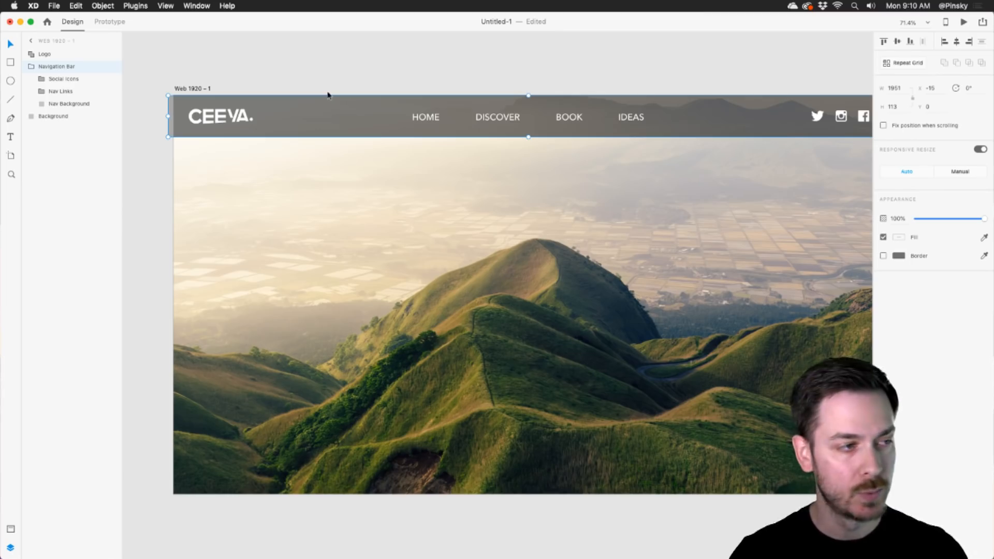
click(61, 56)
drag(59, 53, 59, 72)
click(366, 77)
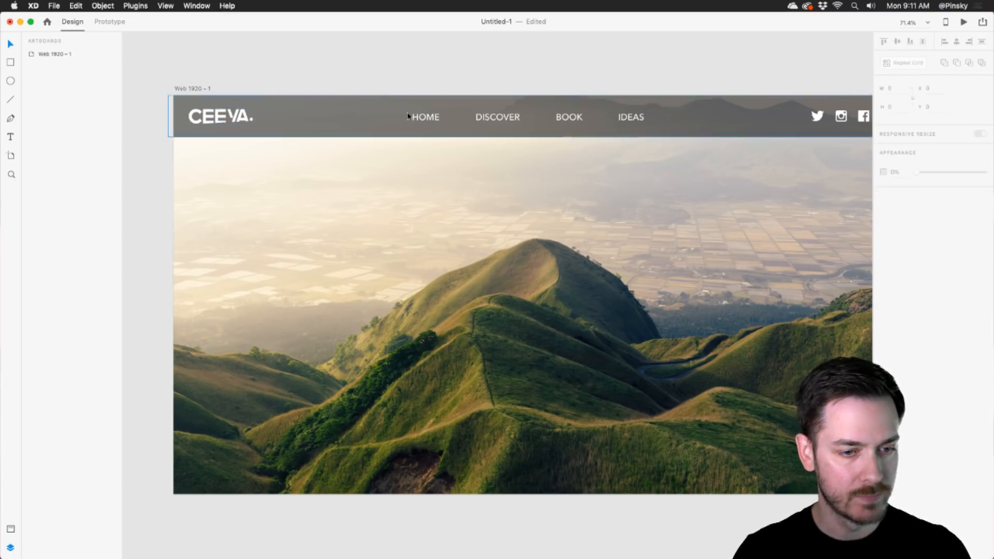
- Set the HOME navigation label's font weight to Bold
scroll(460, 181, down, 5)
drag(483, 202, 426, 162)
scroll(438, 171, up, 5)
drag(374, 135, 405, 166)
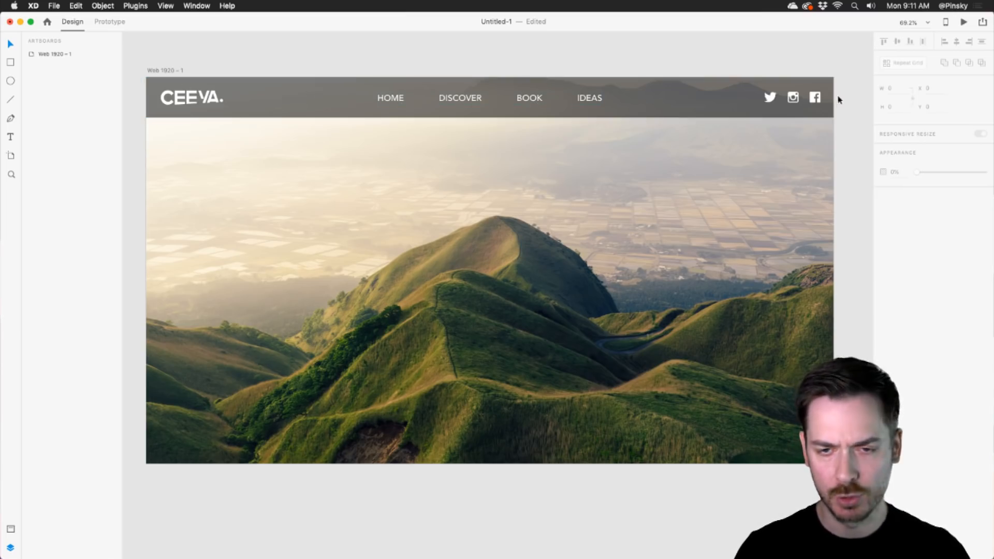
scroll(401, 94, up, 3)
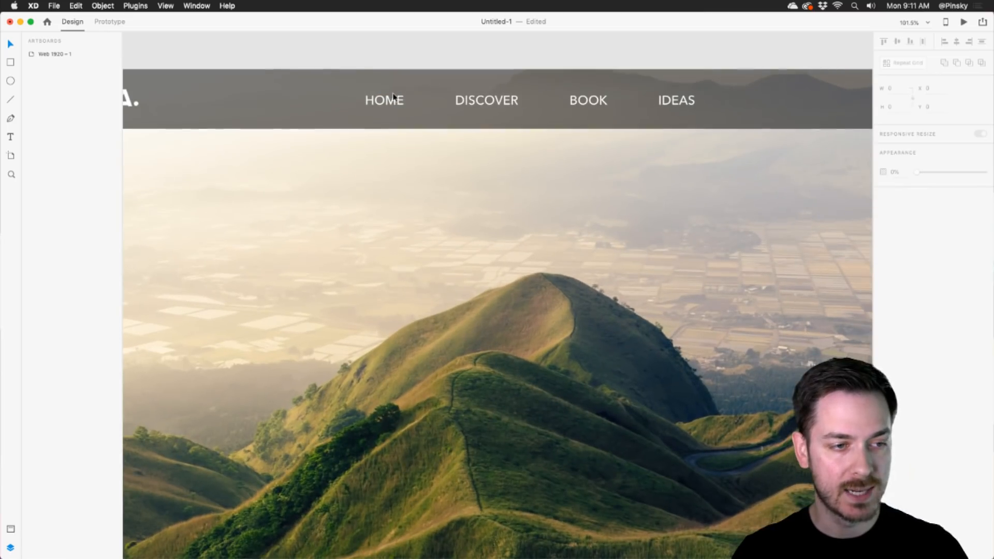
double_click(393, 98)
double_click(393, 98)
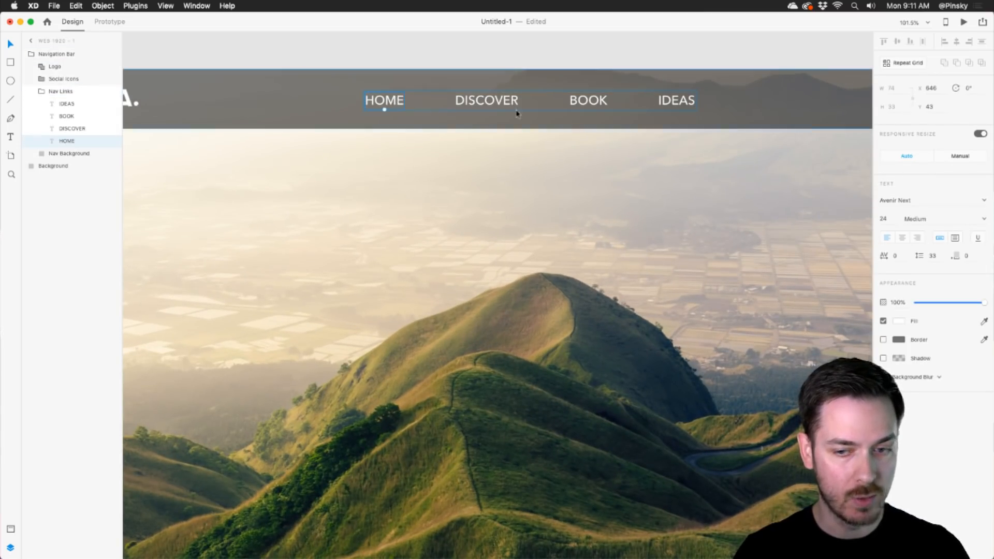
click(984, 219)
click(923, 305)
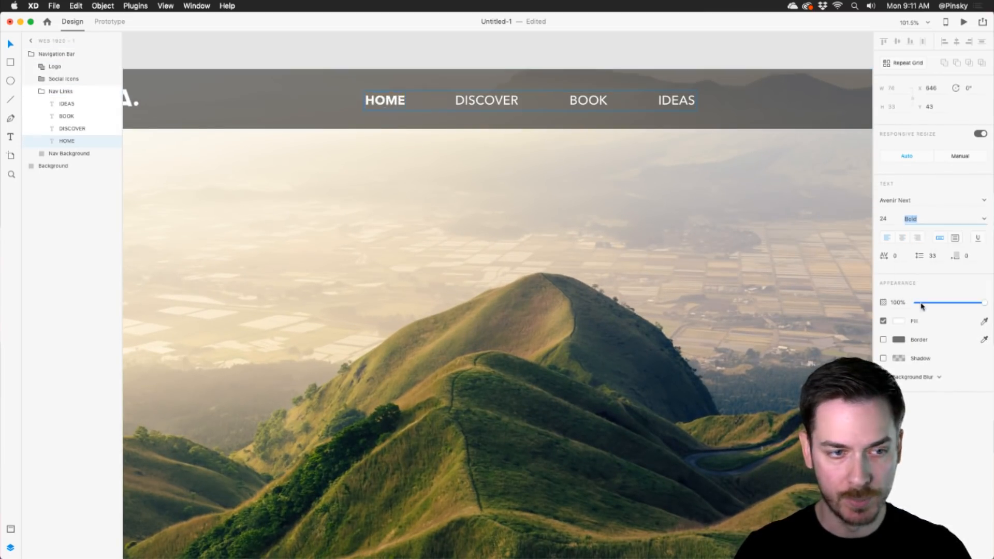
- Lower the opacity of the DISCOVER, BOOK and IDEAS labels to 45% and deselect them
click(478, 101)
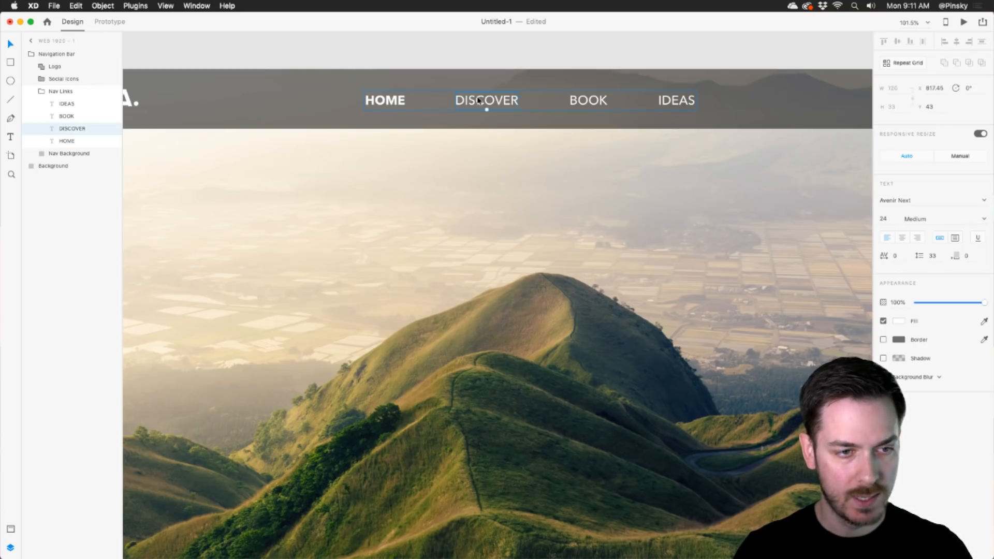
shift+click(590, 101)
shift+click(674, 100)
drag(983, 303, 948, 300)
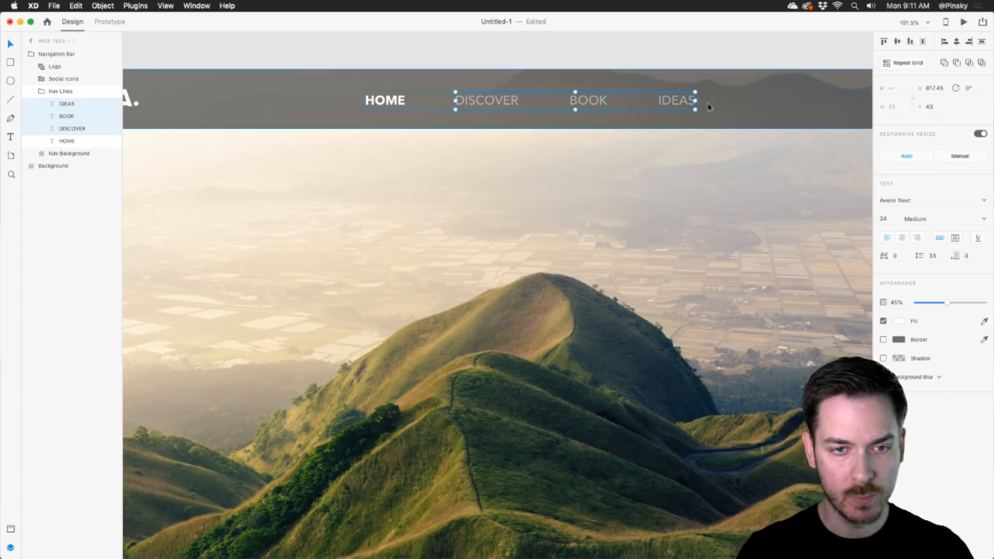
click(681, 59)
scroll(665, 187, down, 5)
drag(670, 201, 569, 183)
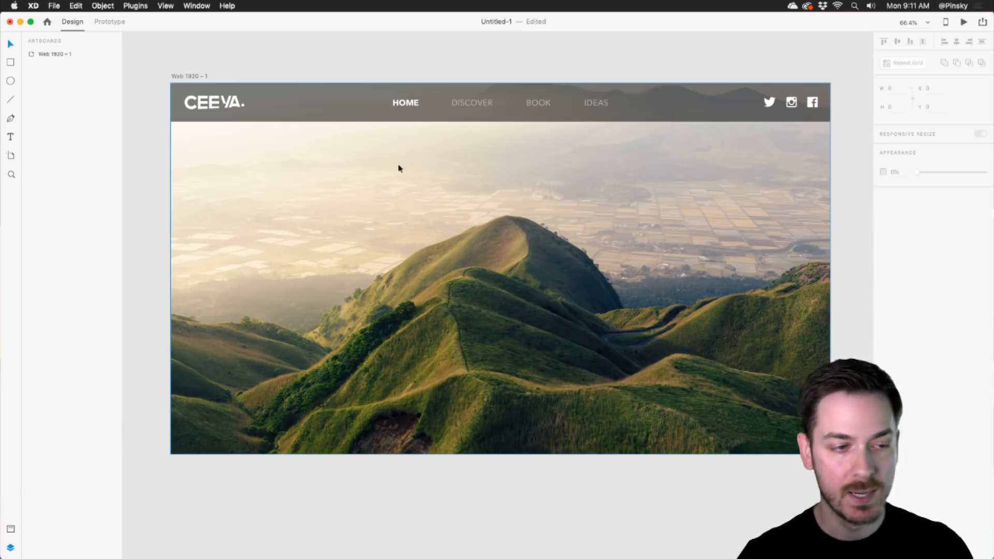
- Try resizing the HOME label and converting it to area text, and restore it to point text
double_click(414, 103)
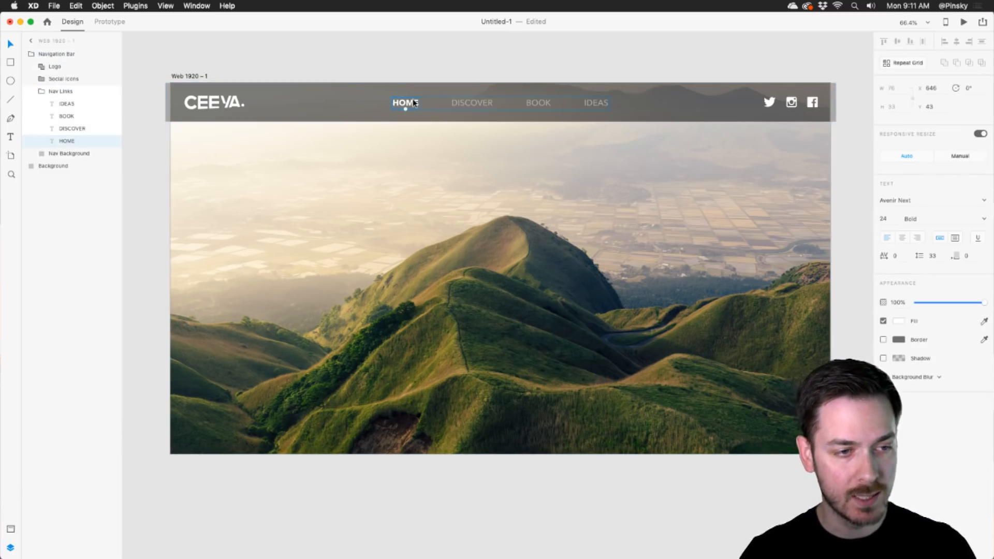
scroll(415, 102, up, 5)
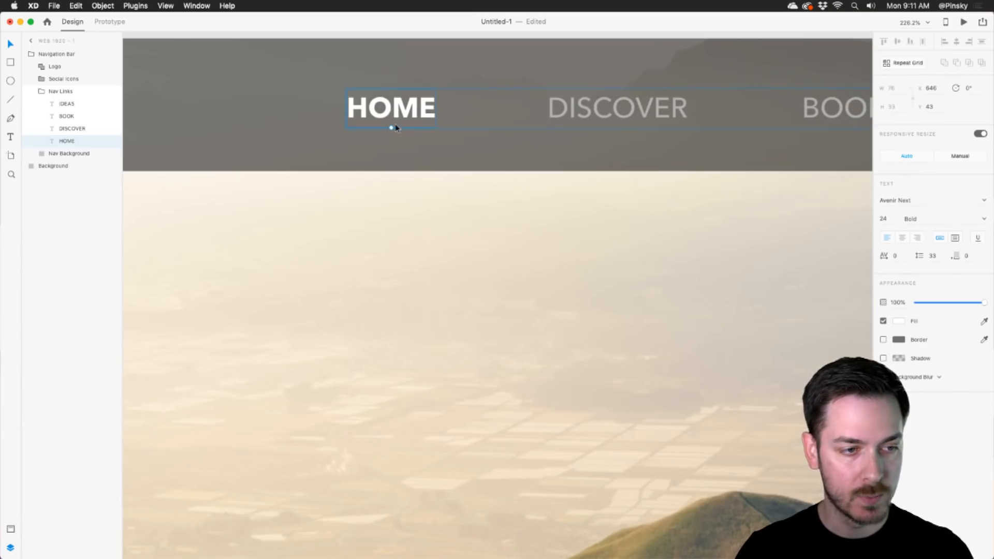
mouse_move(392, 128)
mouse_down()
mouse_move(391, 147)
mouse_move(392, 95)
mouse_move(392, 143)
mouse_up()
key(super+z)
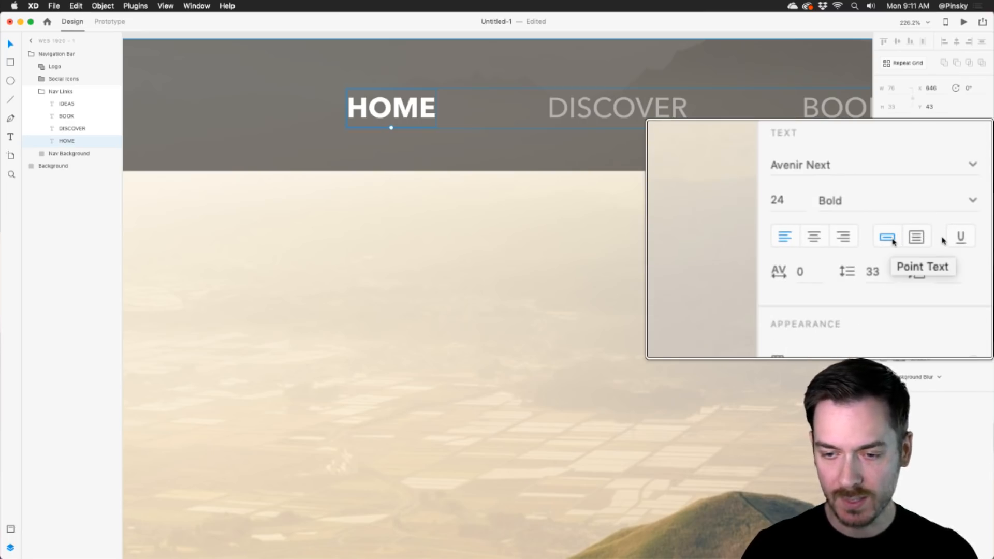
click(956, 239)
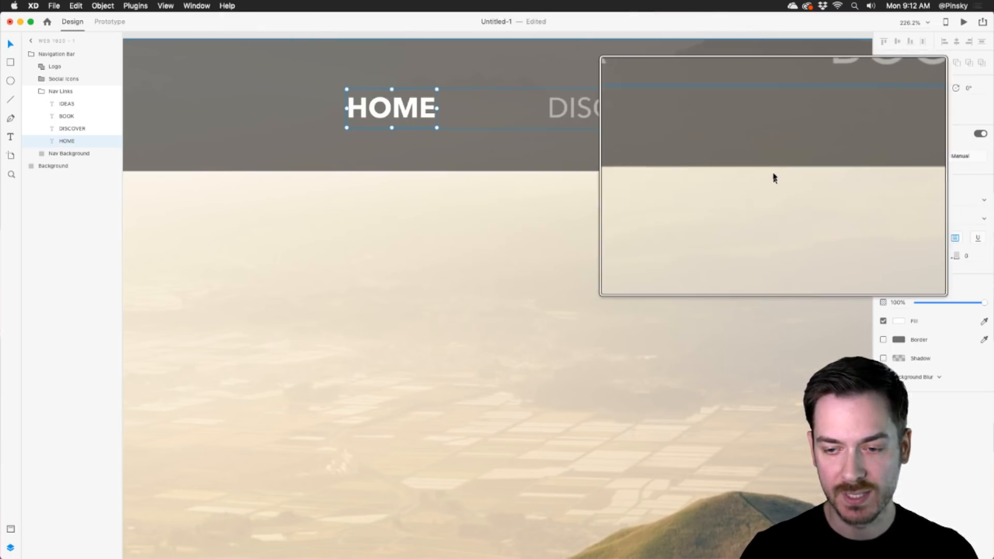
click(938, 239)
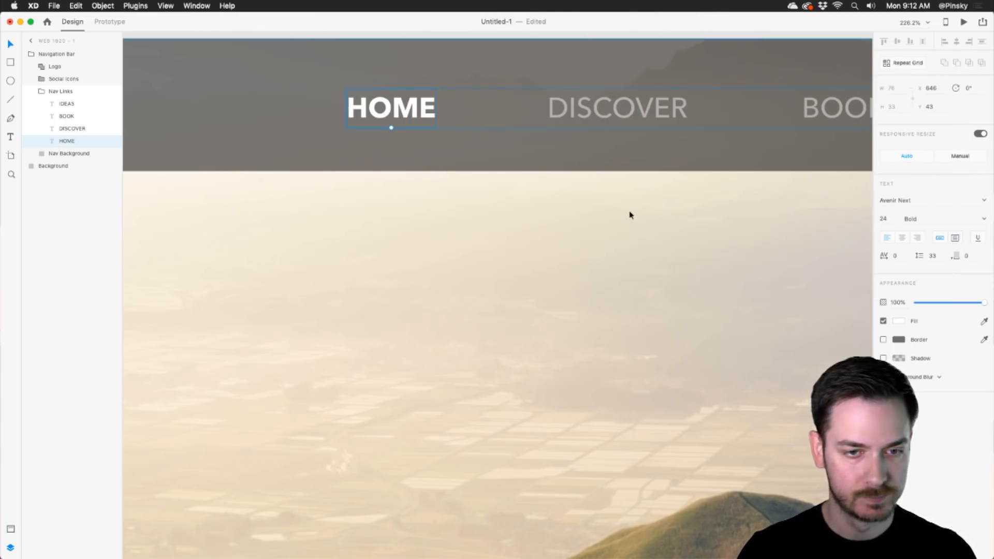
- Try shifting the Background image slightly on the artboard and undo the move
scroll(630, 215, down, 5)
drag(616, 215, 588, 136)
scroll(622, 172, down, 2)
scroll(622, 172, down, 5)
drag(610, 197, 534, 166)
click(566, 71)
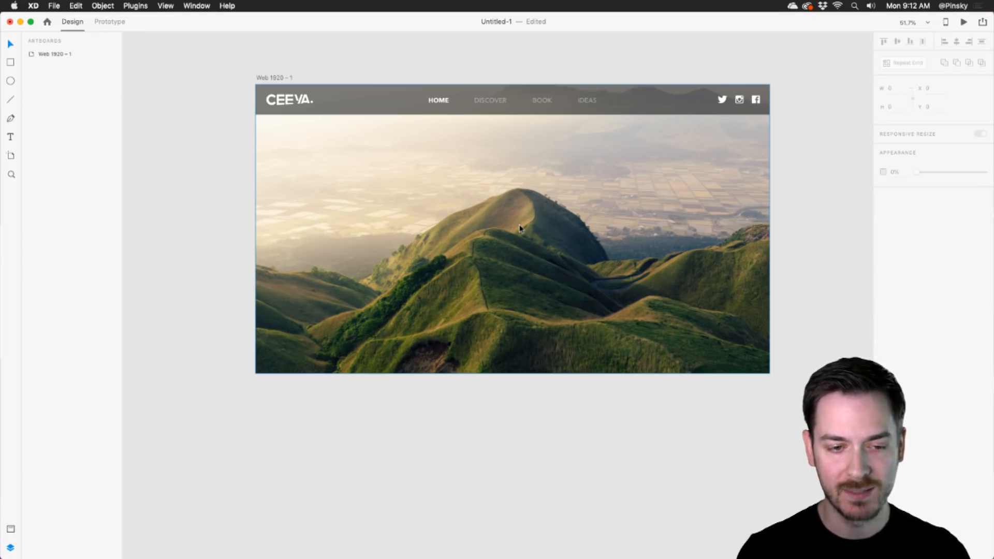
click(520, 227)
drag(519, 226, 517, 237)
key(super+z)
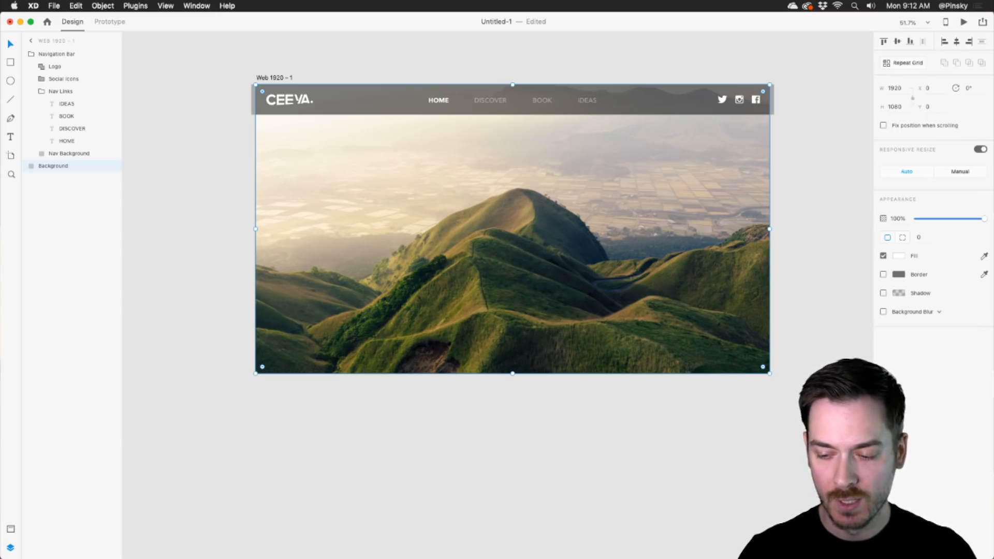
- Switch to Finder, preview the original hill landscape JPG in the Places folder and open it in Photoshop
key(super+Tab)
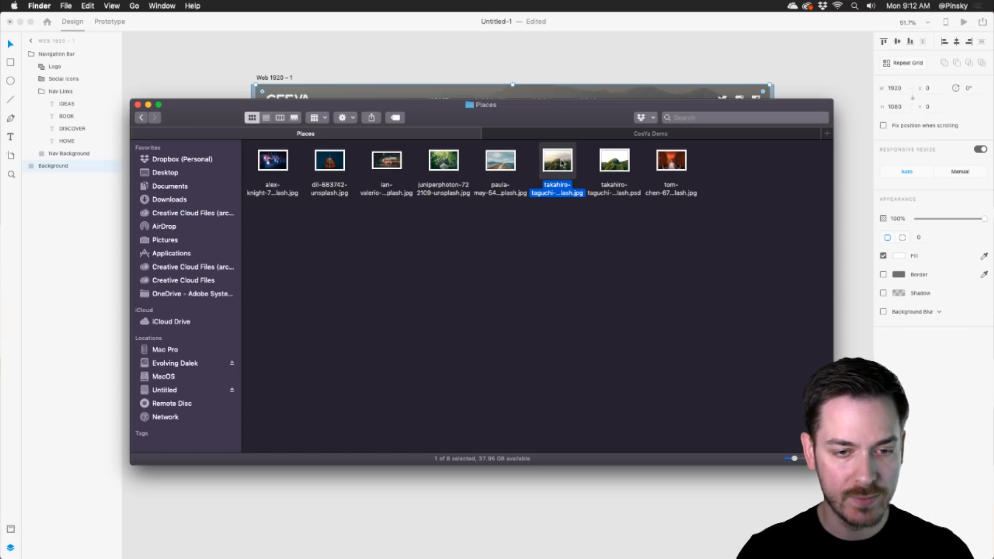
key(space)
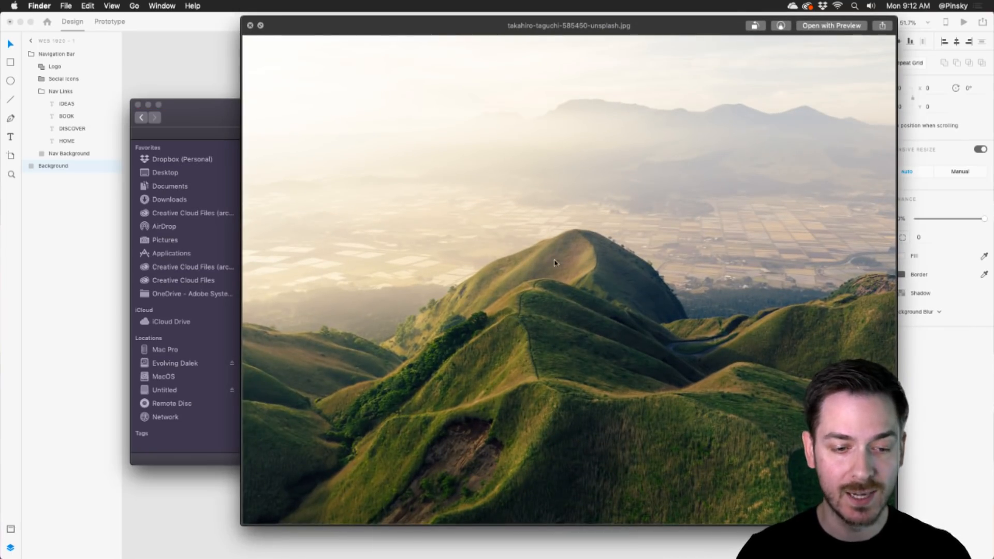
key(space)
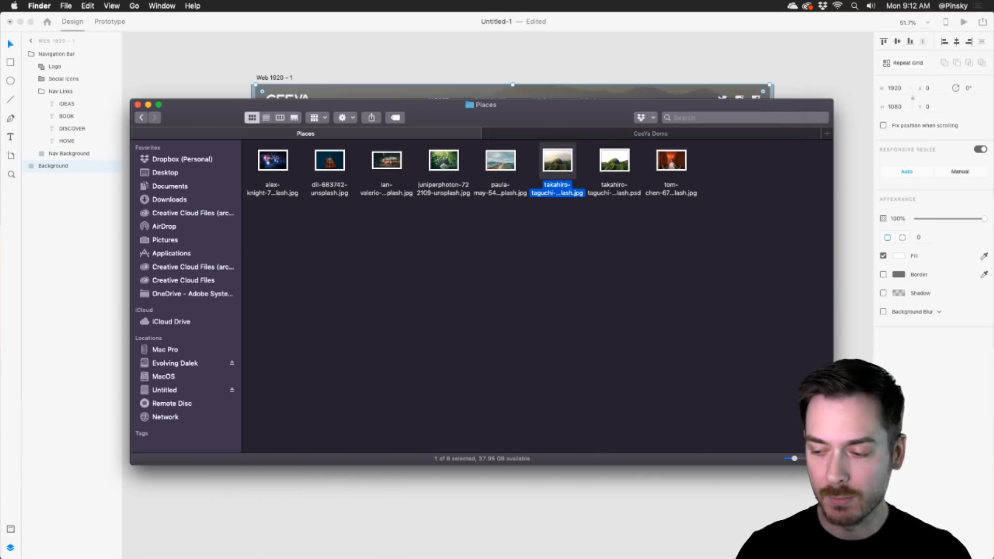
key(super+o)
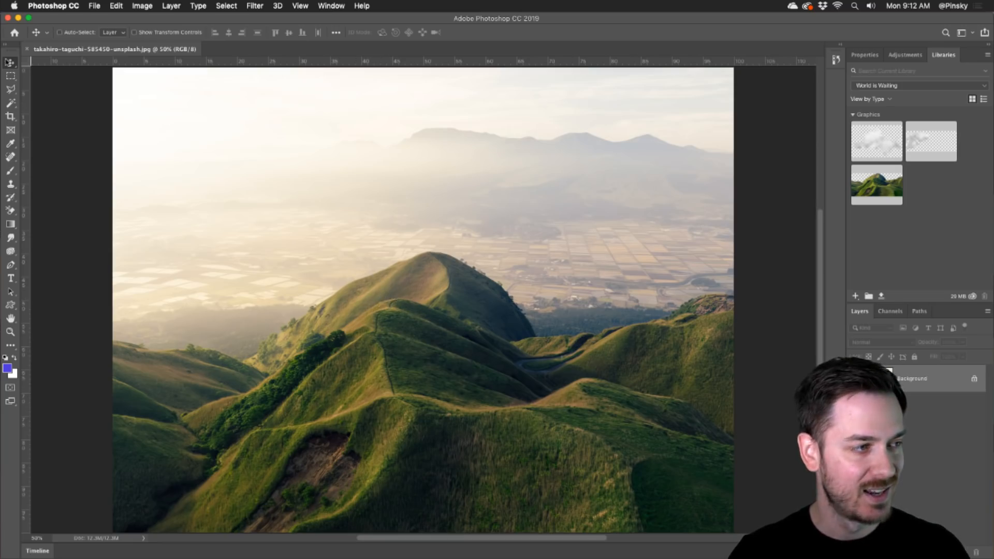
- Select all the green foreground hills with the Quick Selection tool and open the selection in Select and Mask
click(11, 102)
drag(11, 102, 41, 104)
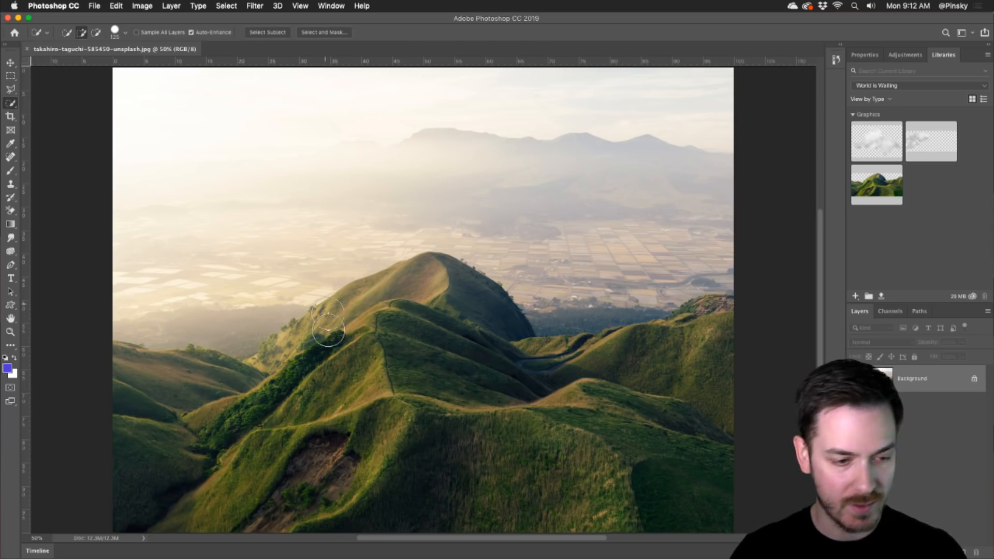
key(bracketleft)
mouse_move(127, 390)
mouse_down()
mouse_move(167, 399)
mouse_move(167, 450)
mouse_move(266, 461)
mouse_move(316, 439)
mouse_move(328, 369)
mouse_move(275, 369)
mouse_move(414, 304)
mouse_move(459, 303)
mouse_move(555, 382)
mouse_move(684, 371)
mouse_up()
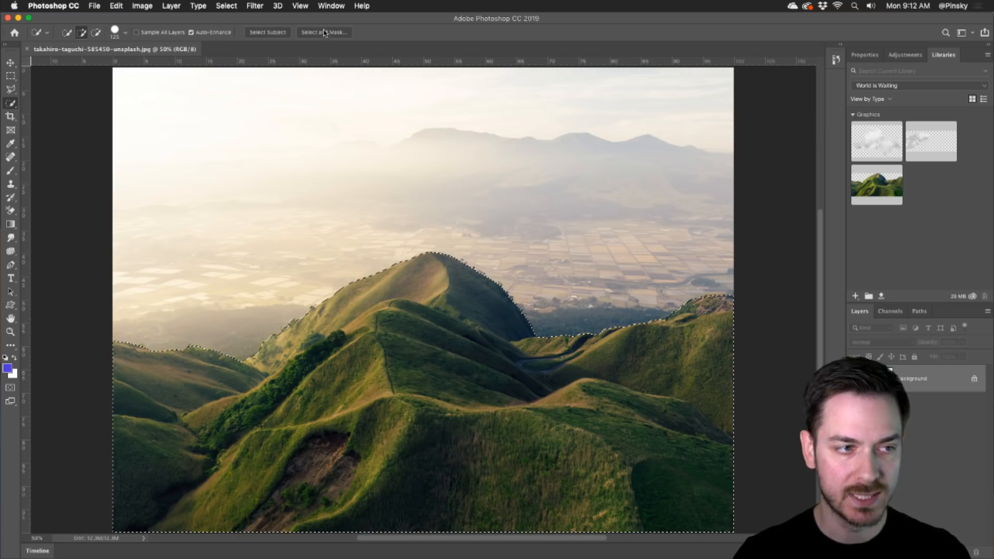
click(307, 32)
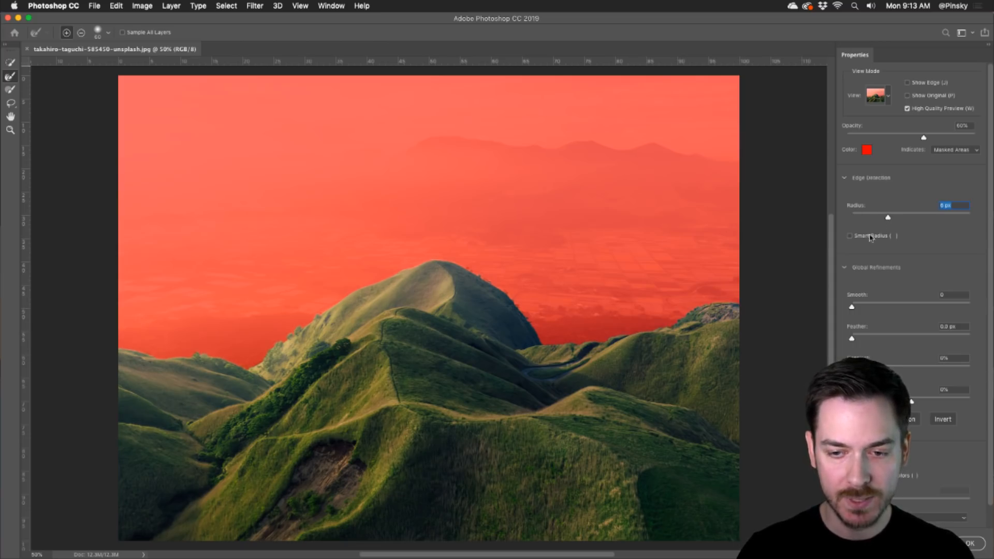
- Refine the selection with Smart Radius and a 9 px edge radius, and brush over the shrubs along the central hill's dark slope
drag(894, 217, 897, 218)
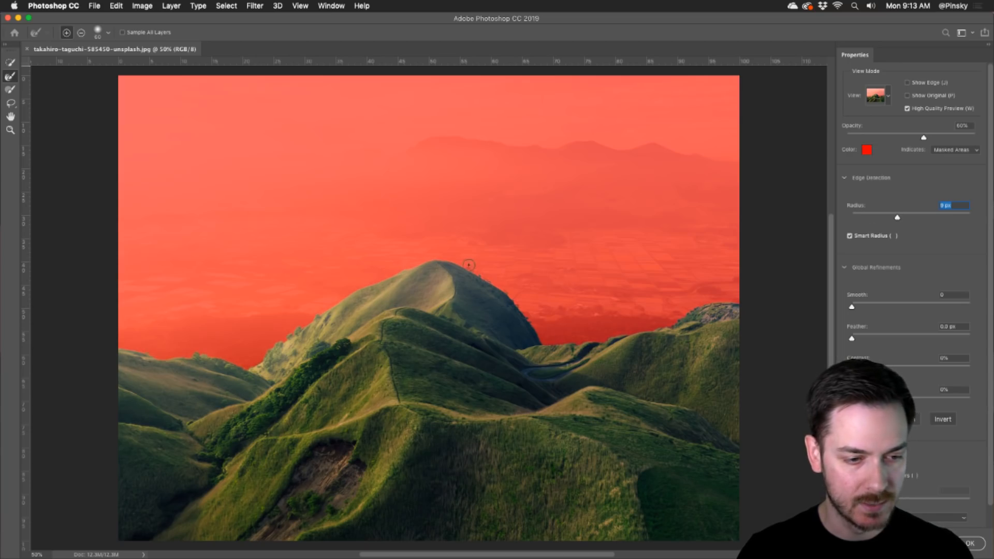
scroll(471, 268, up, 5)
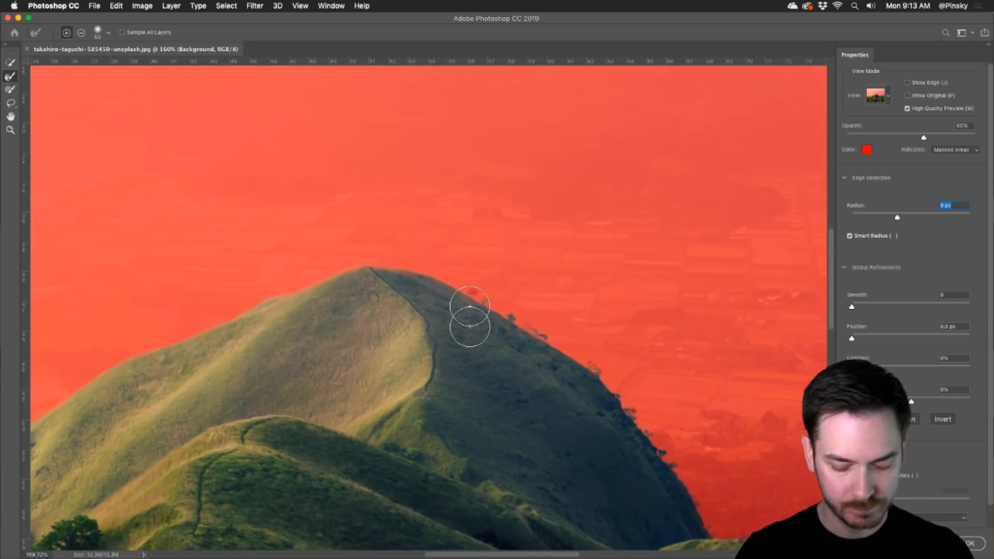
click(9, 77)
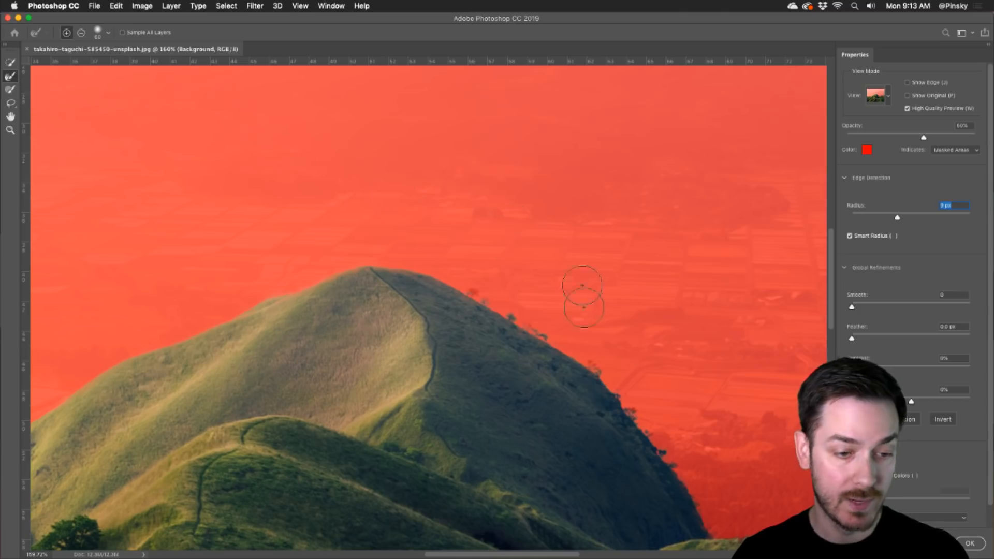
mouse_move(463, 301)
mouse_down()
mouse_move(490, 327)
mouse_move(501, 323)
mouse_up()
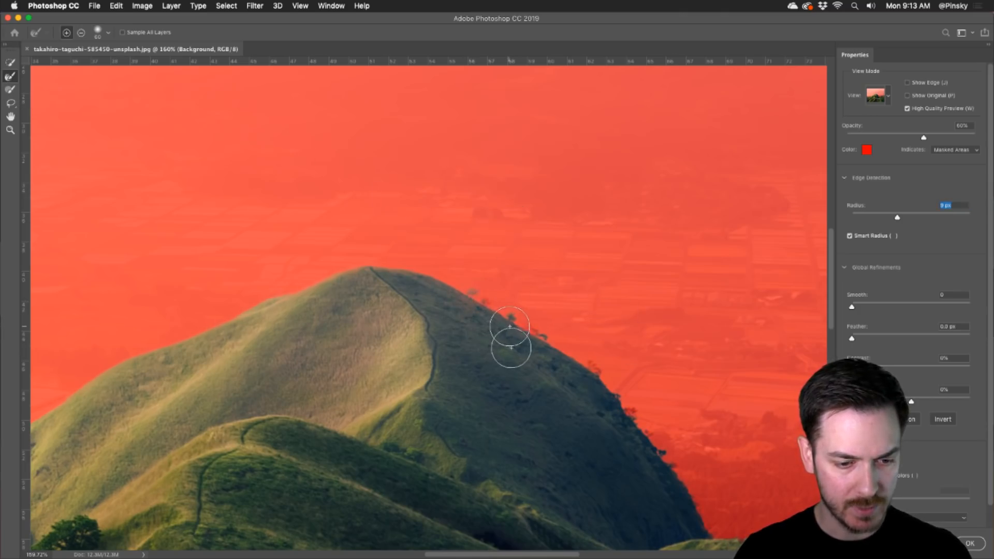
- Examine the refined selection edge from the central hill's dark slope across to the far right hills
scroll(495, 346, down, 3)
scroll(495, 347, right, 3)
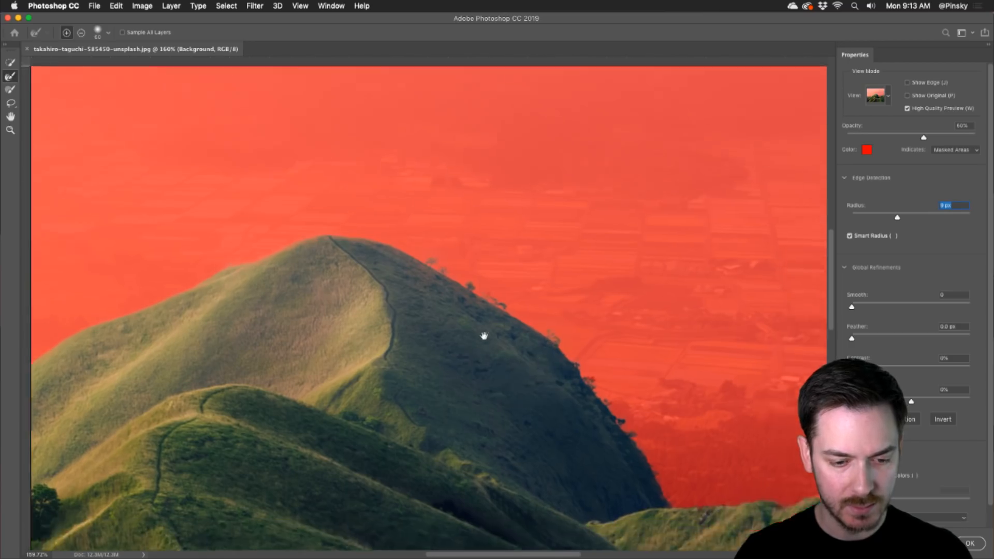
drag(498, 335, 348, 259)
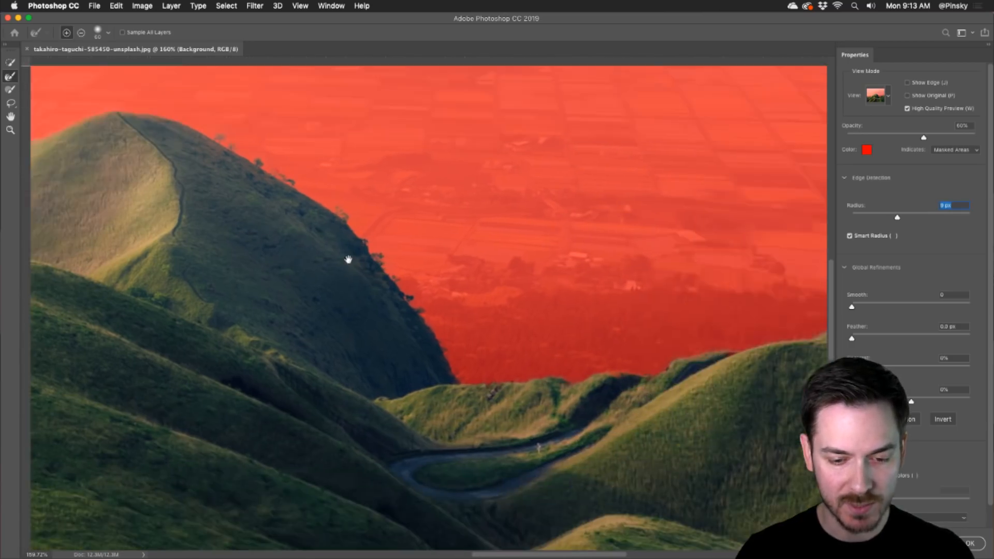
alt+click(552, 297)
alt+click(550, 296)
mouse_move(464, 277)
mouse_down()
mouse_move(562, 286)
mouse_move(663, 278)
mouse_up()
drag(473, 295, 542, 279)
scroll(541, 279, right, 10)
scroll(541, 280, down, 2)
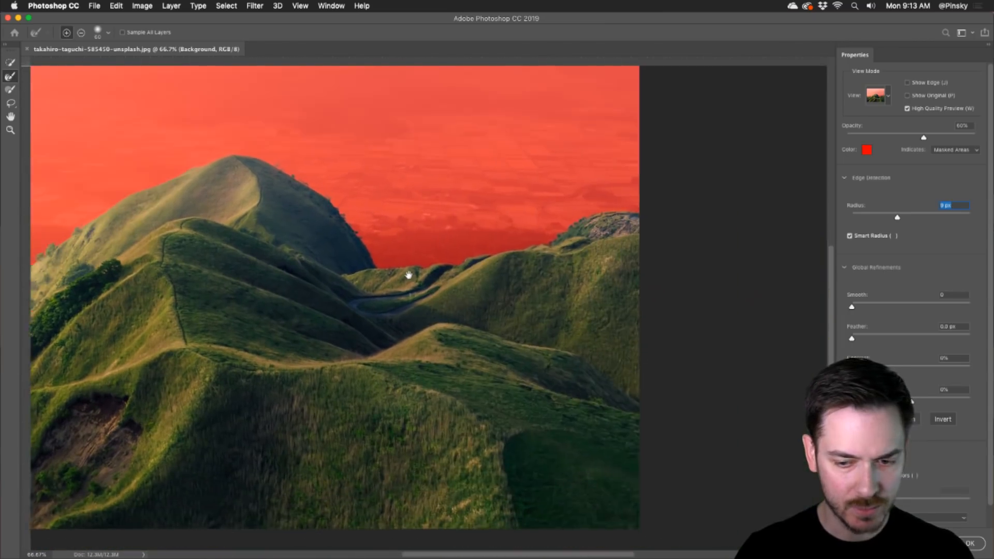
- Output the refined selection as a layer mask and apply it
scroll(906, 486, down, 1)
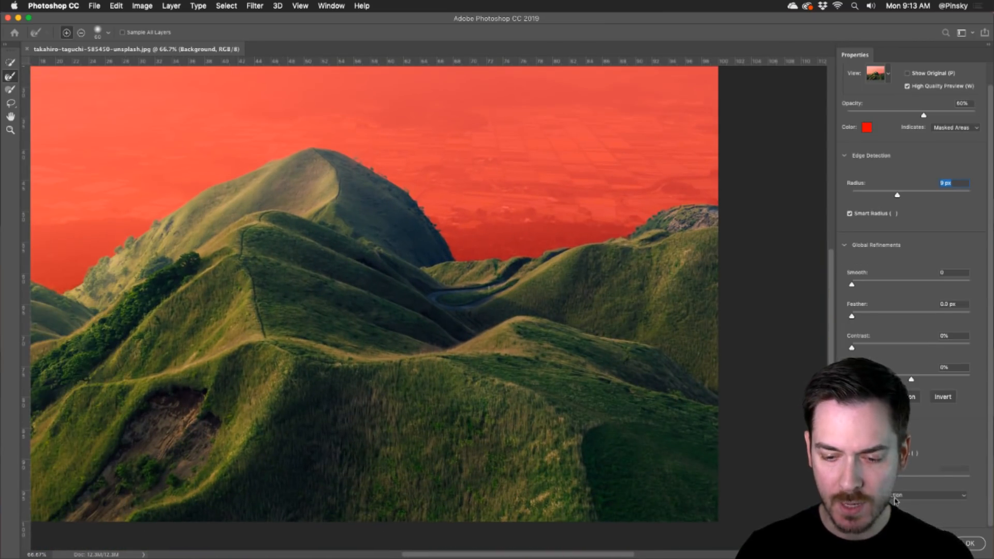
click(895, 497)
click(899, 504)
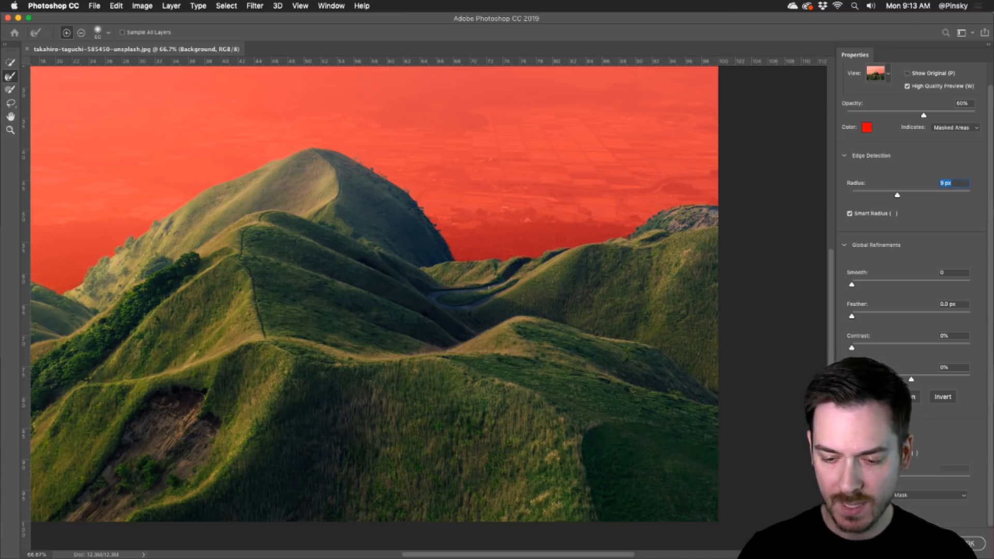
click(970, 543)
- Paint white on the layer mask over the speckled holes in the central hill's dark slope to restore them
alt+click(306, 202)
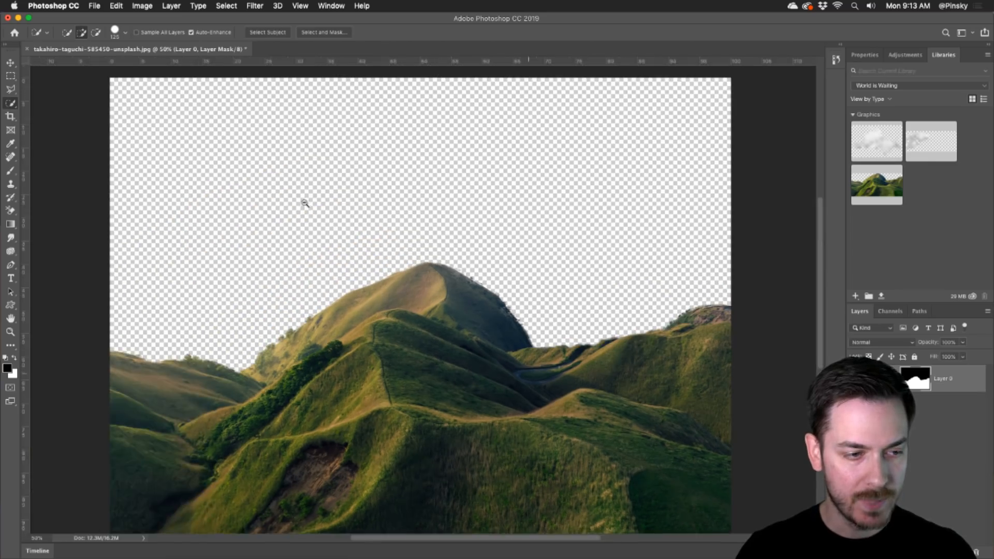
drag(307, 203, 352, 208)
key(super+r)
key(v)
drag(386, 348, 334, 312)
key(super+z)
drag(505, 298, 676, 308)
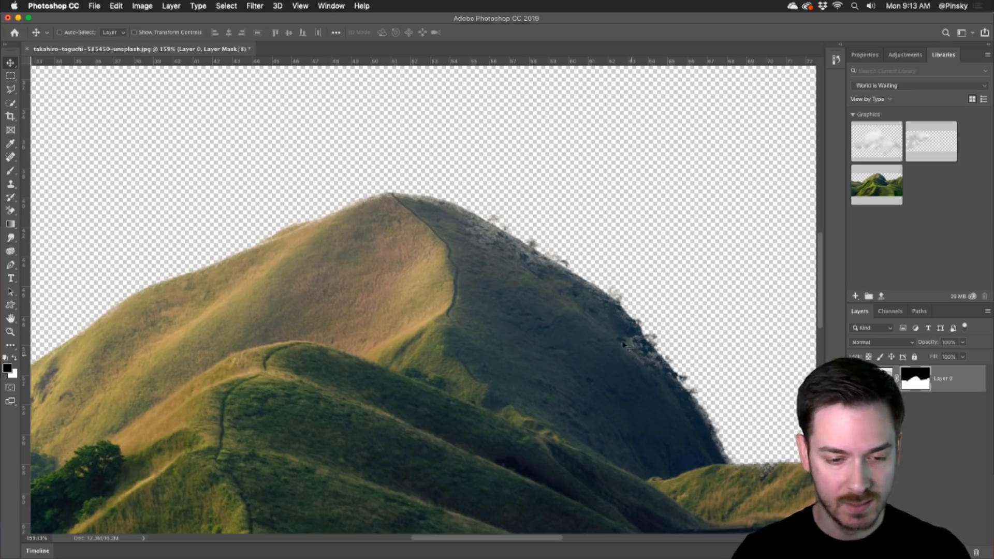
key(b)
key([)
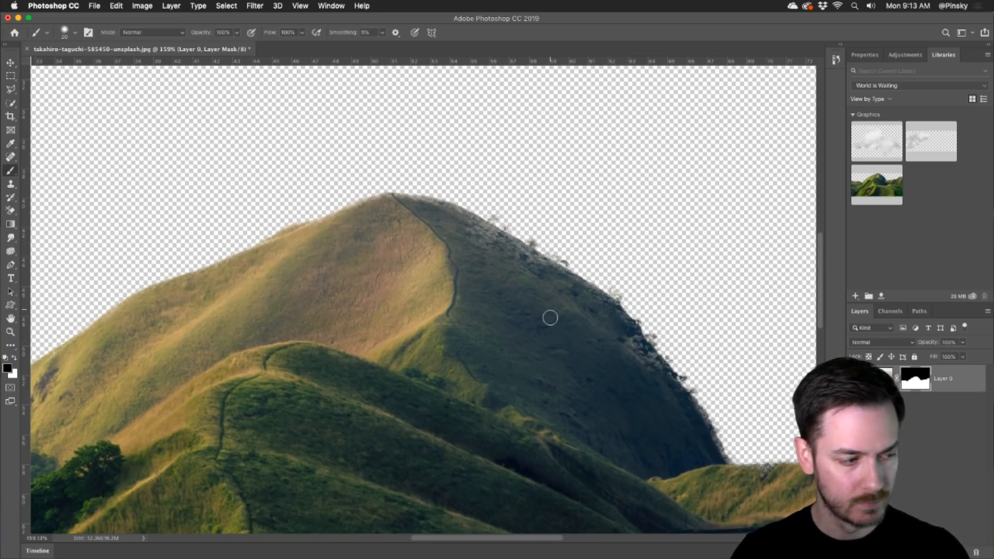
drag(537, 281, 516, 259)
key(super+z)
key(x)
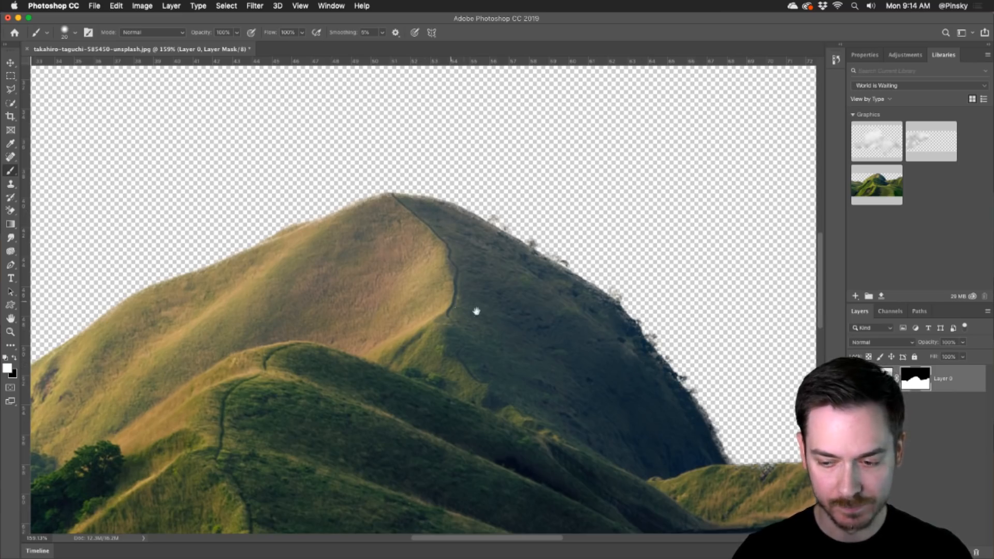
- Compare the left hills and their trees with the layer mask disabled and enabled
drag(459, 306, 744, 321)
mouse_move(384, 359)
mouse_down()
mouse_move(582, 206)
mouse_move(600, 176)
mouse_up()
drag(470, 282, 660, 240)
key(super+r)
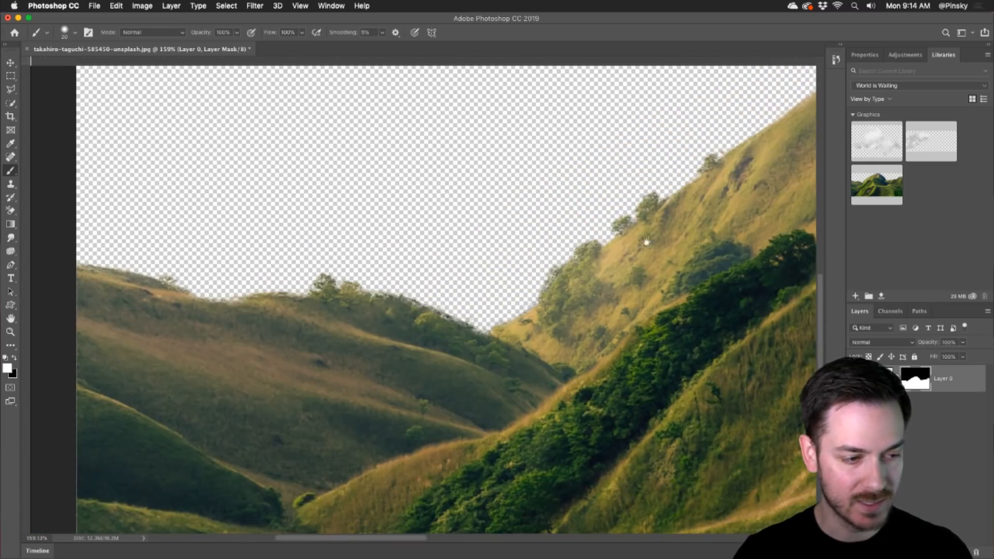
shift+click(917, 377)
shift+click(917, 376)
shift+click(917, 377)
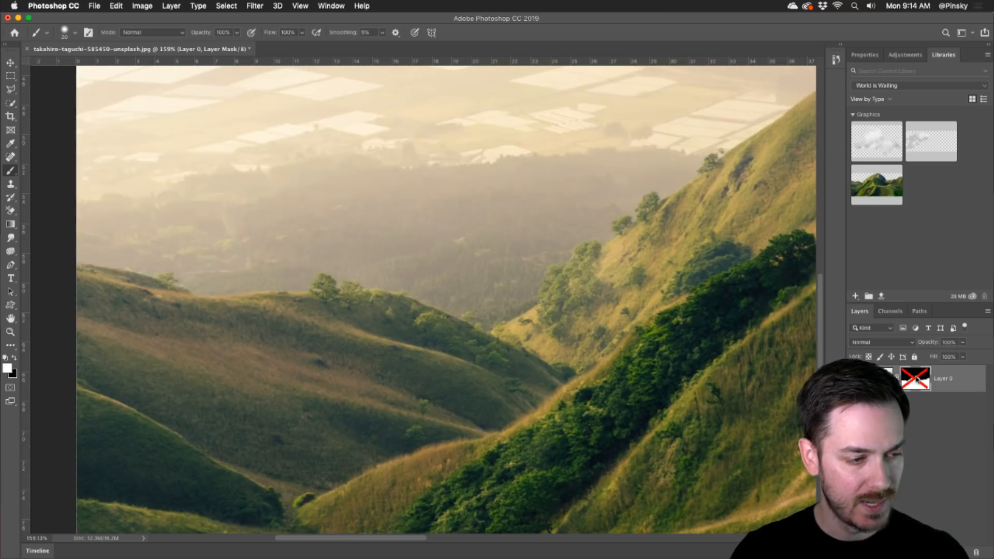
shift+click(917, 377)
shift+click(917, 377)
shift+click(916, 377)
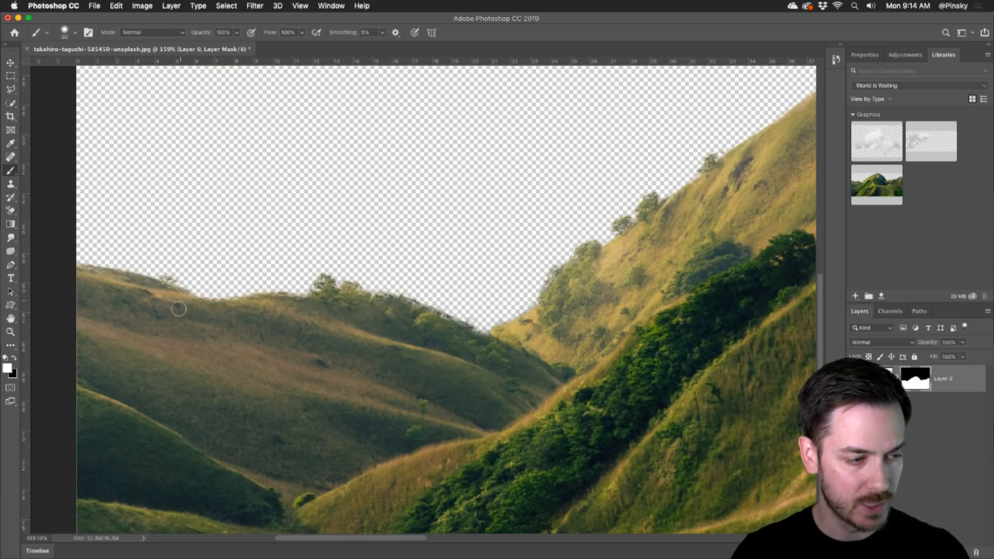
- Inspect the masked edge of the right hills and the valley road for gaps or leftover background
drag(598, 330, 413, 326)
drag(735, 243, 361, 311)
drag(630, 321, 365, 318)
drag(634, 300, 396, 332)
key(super+r)
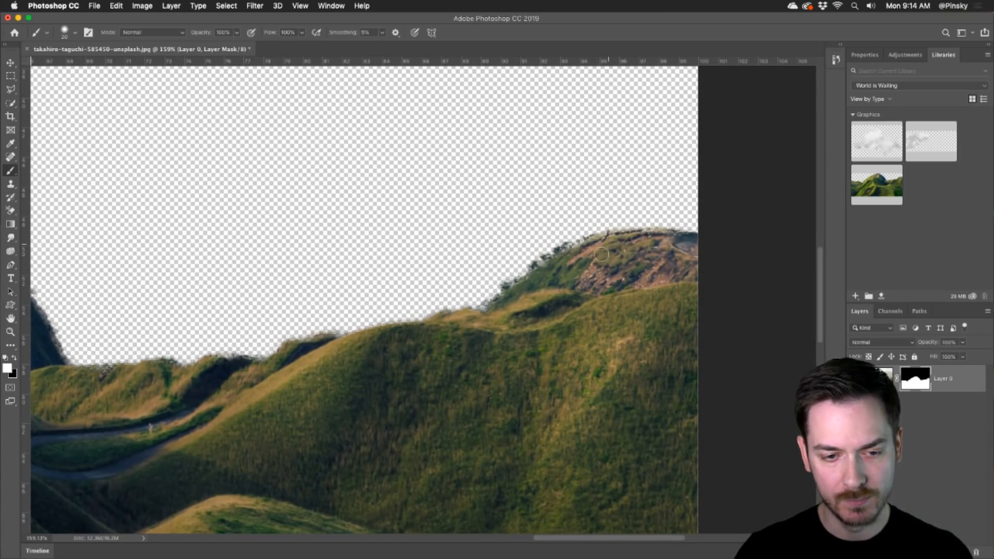
key(super+r)
drag(370, 354, 579, 318)
key(super+r)
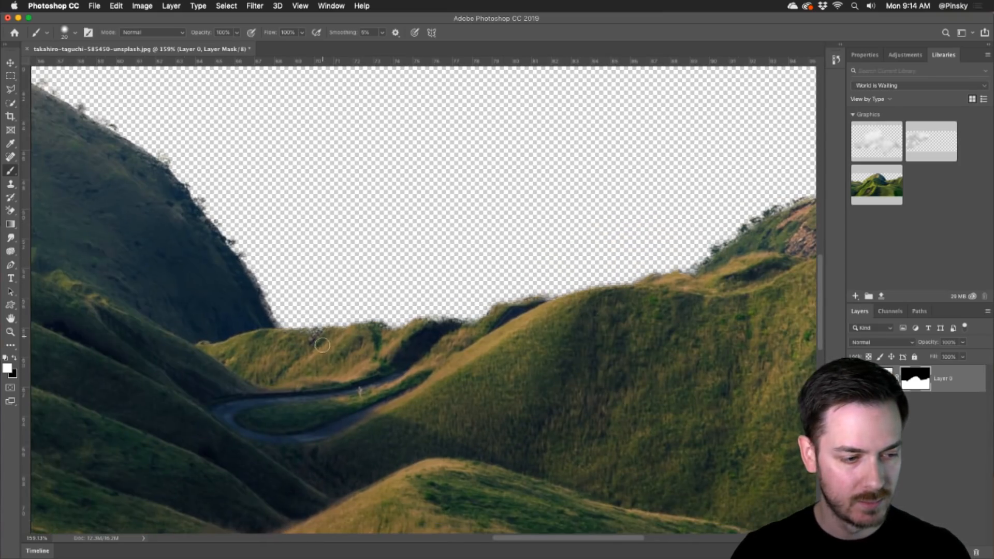
drag(284, 340, 380, 367)
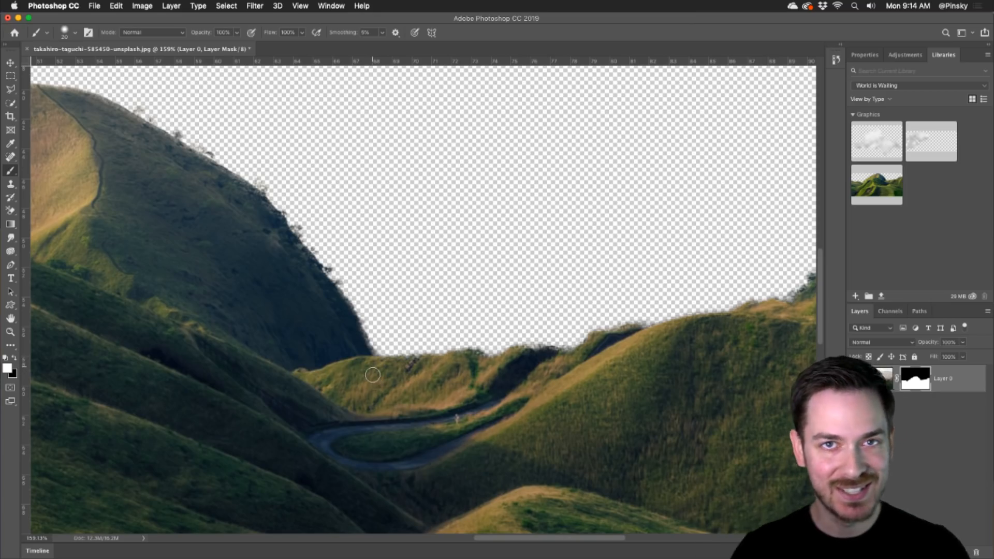
- Inspect the cutout edge over the central peak and down to the left hills
drag(453, 291, 613, 256)
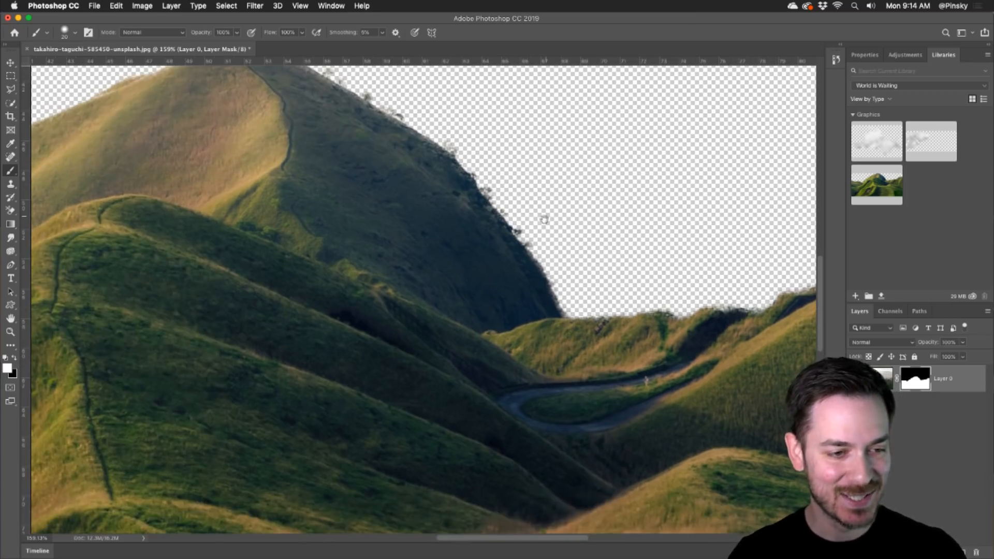
drag(544, 219, 661, 335)
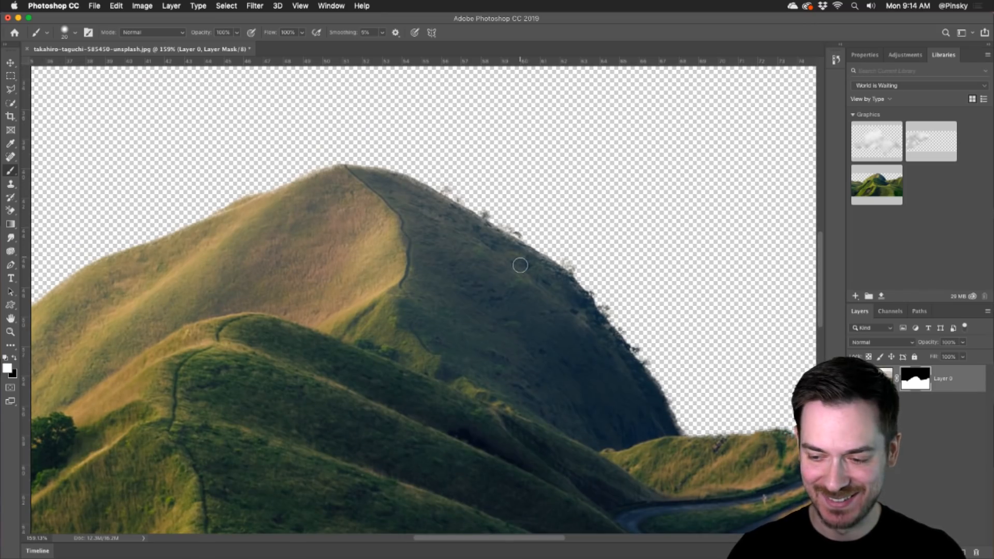
drag(345, 224, 668, 213)
drag(418, 242, 603, 183)
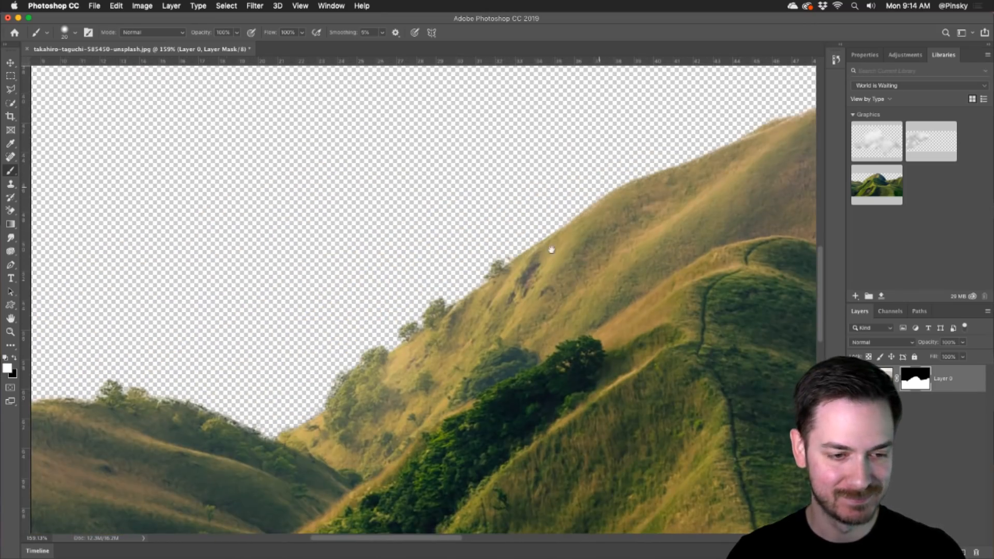
drag(362, 397, 623, 281)
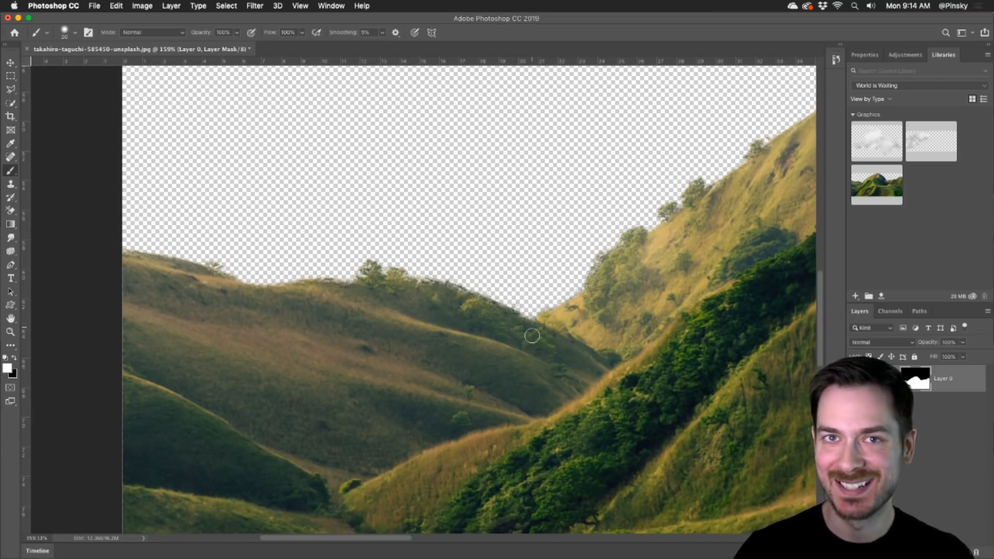
drag(586, 316, 430, 294)
alt+click(513, 301)
alt+click(500, 295)
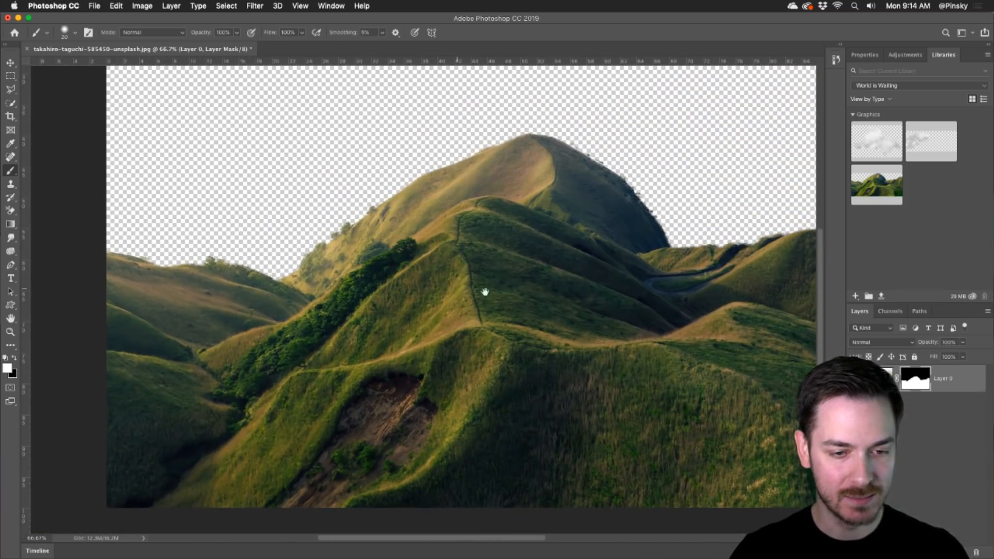
- Compare the whole landscape with the layer mask disabled and enabled, leaving the mask enabled
key(v)
drag(494, 229, 457, 268)
alt+click(457, 270)
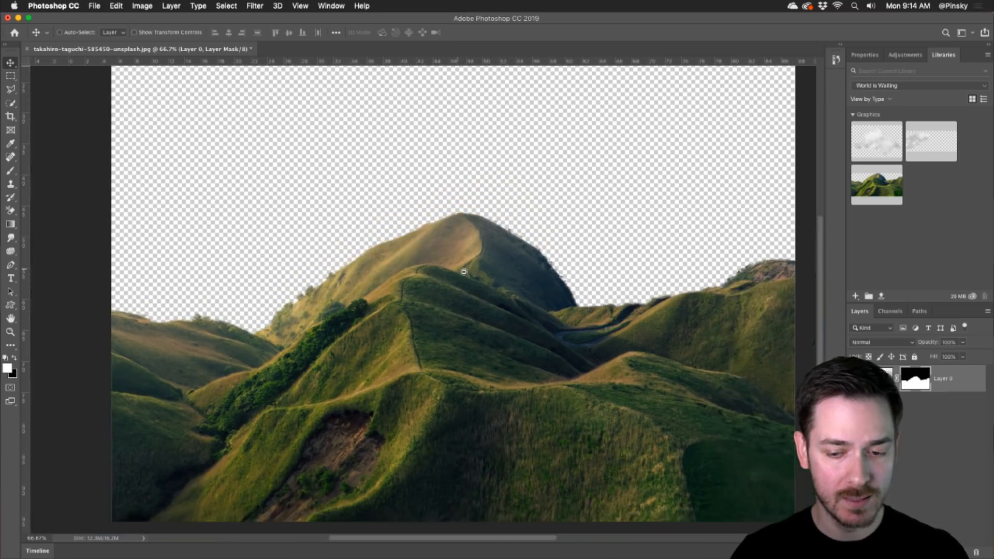
shift+click(917, 376)
shift+click(916, 377)
shift+click(916, 377)
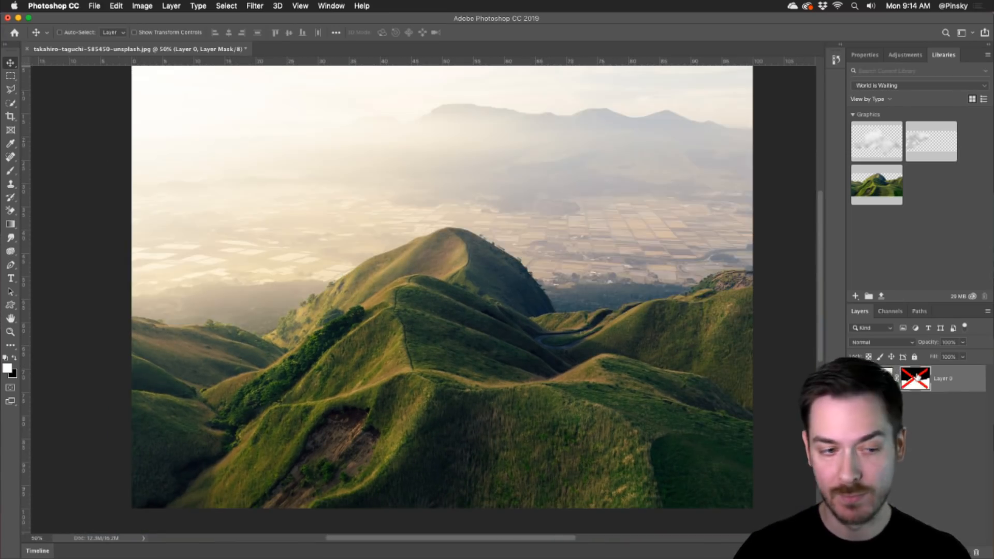
shift+click(917, 377)
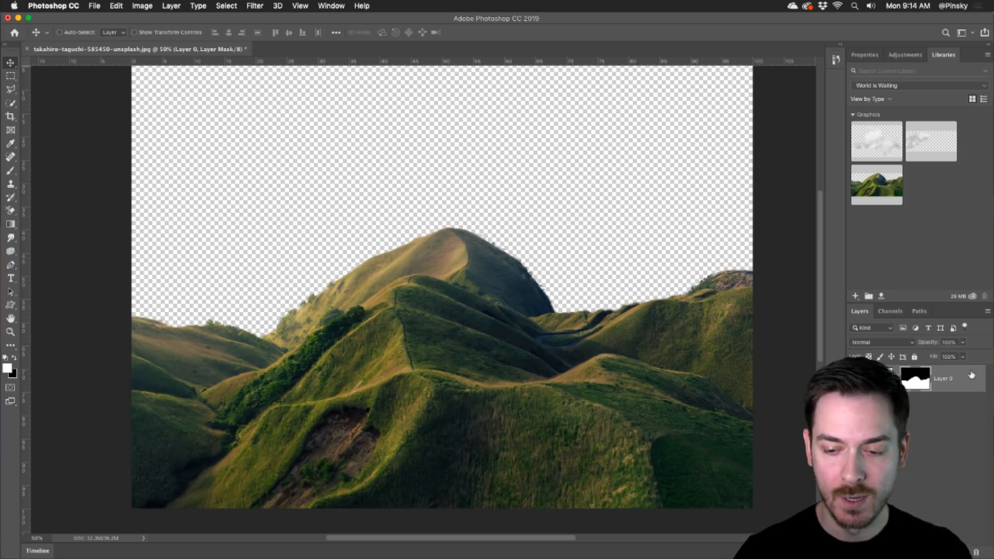
- Open the Hills graphic from the World is Waiting library and check the effect of its Hue/Saturation adjustment against the new cutout
drag(968, 378, 940, 188)
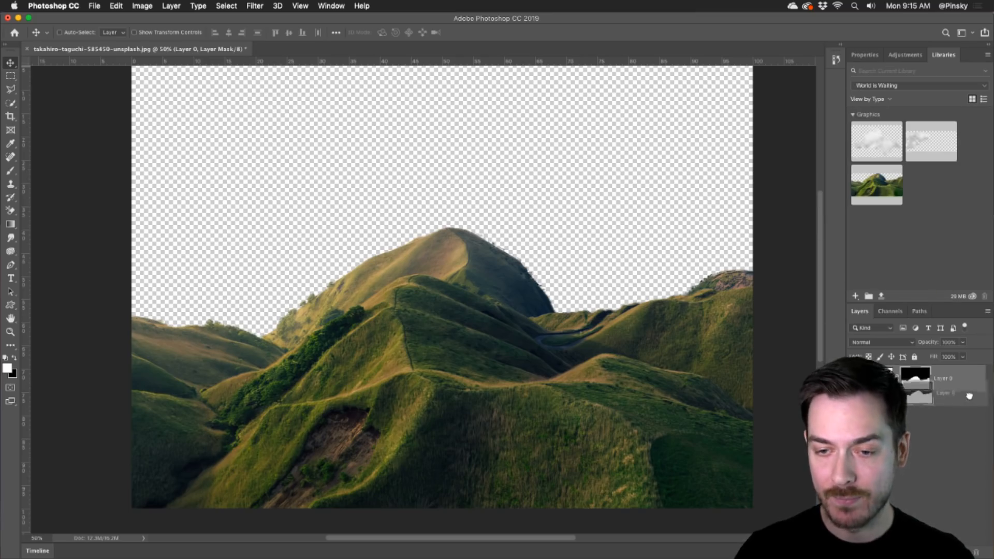
double_click(890, 180)
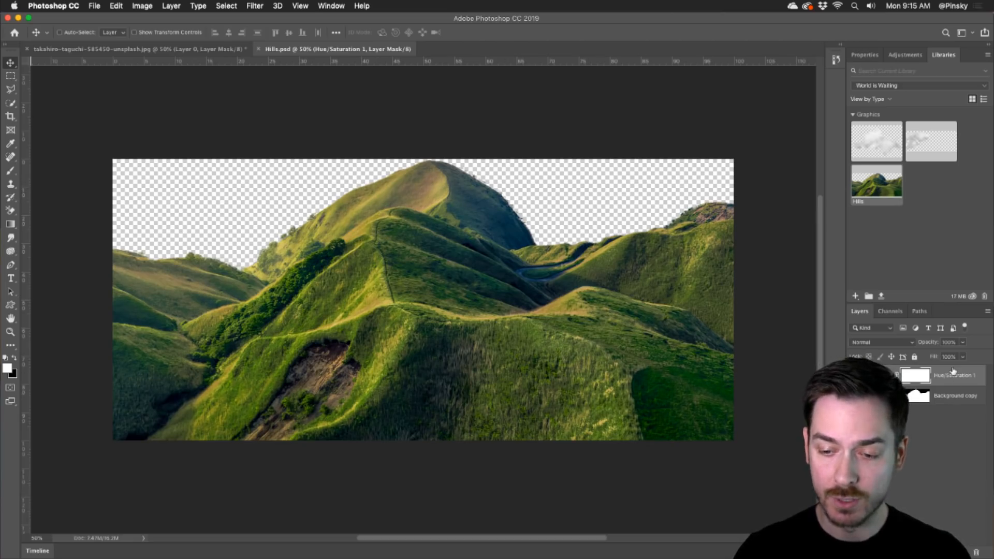
click(856, 376)
click(855, 376)
key(ctrl+Tab)
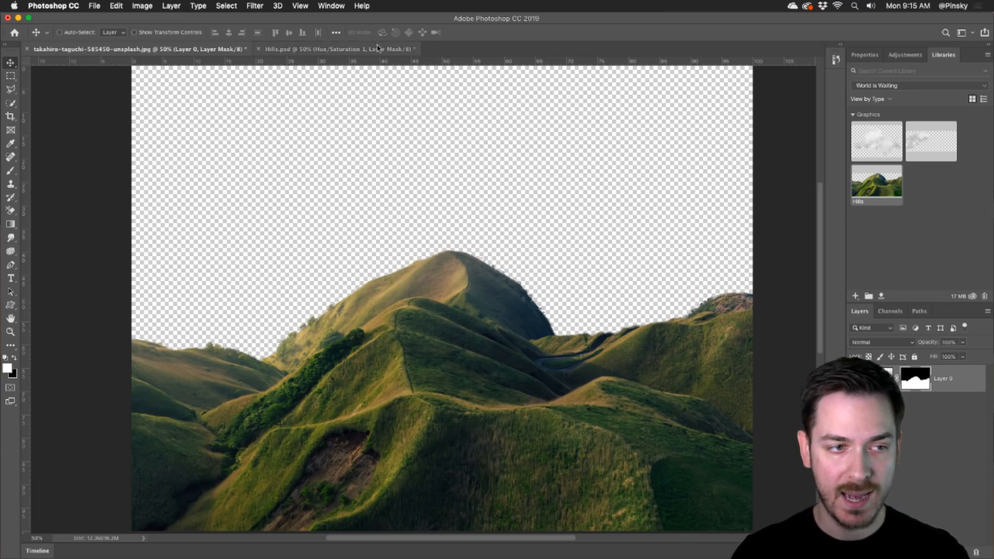
click(399, 49)
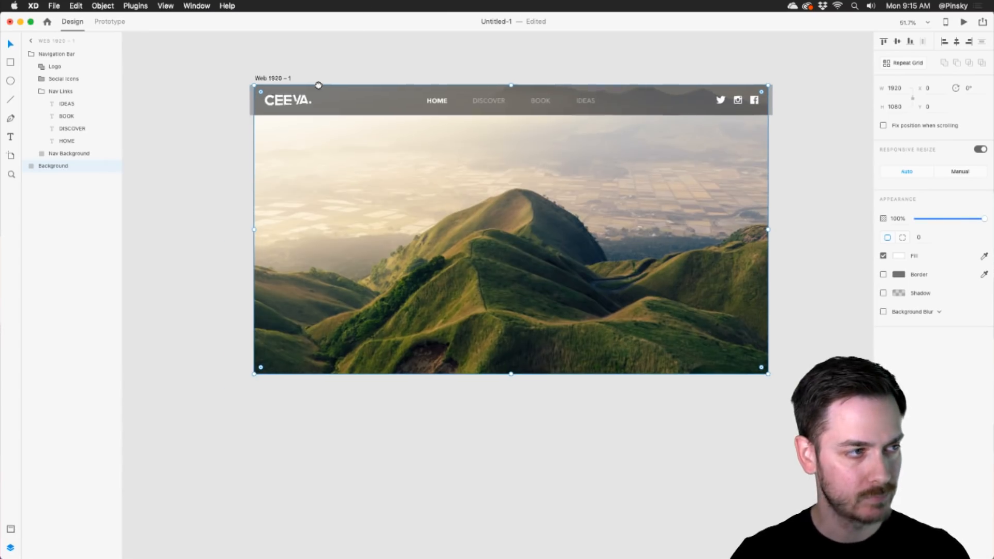
- Switch to Adobe XD, open the Creative Cloud Libraries beside the artboard and select the hills graphic in World is Waiting
scroll(495, 234, right, 2)
scroll(494, 235, up, 1)
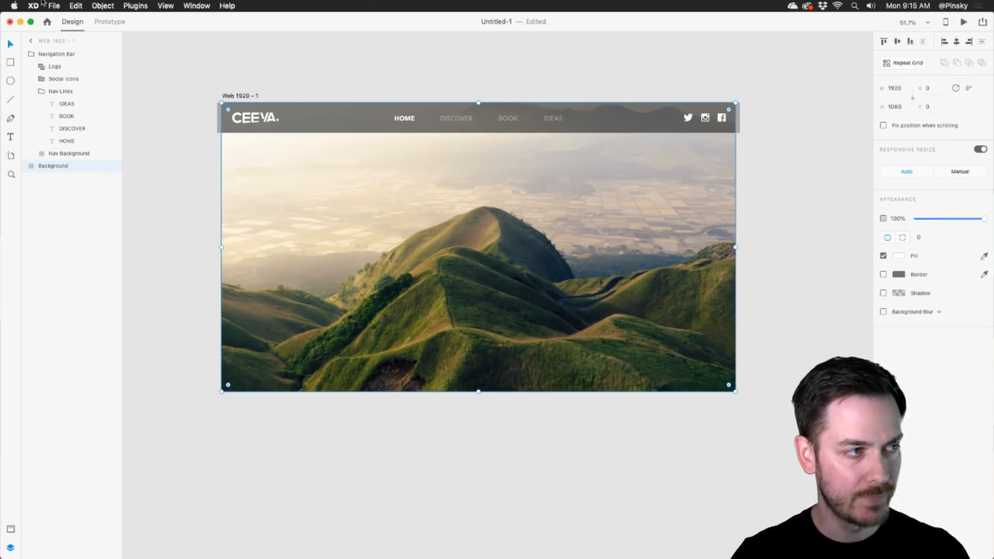
click(49, 5)
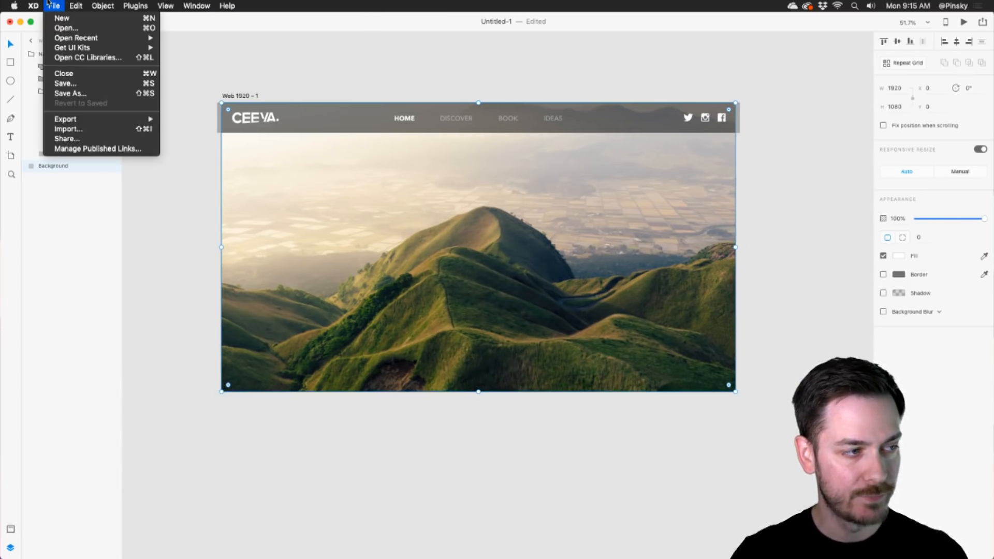
click(82, 58)
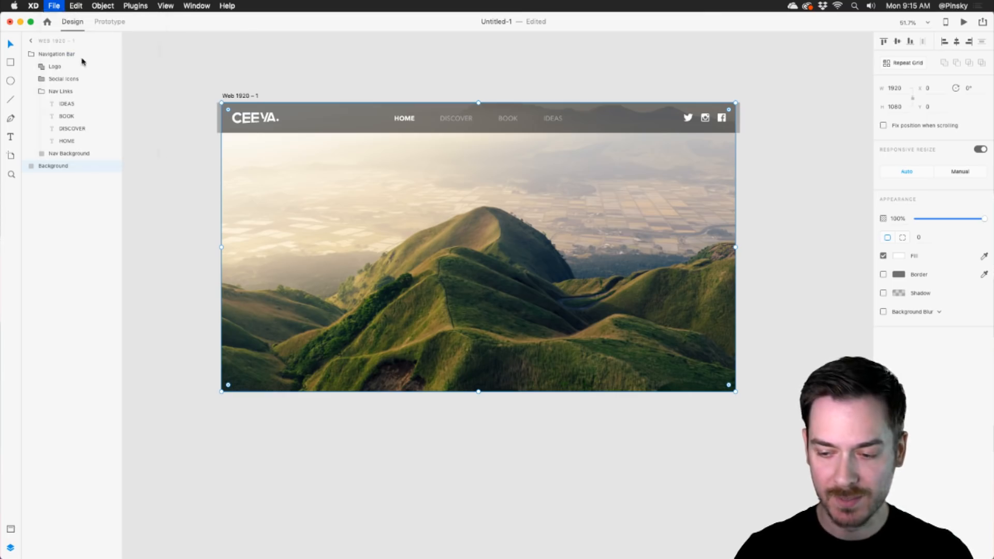
drag(825, 223, 891, 97)
click(820, 292)
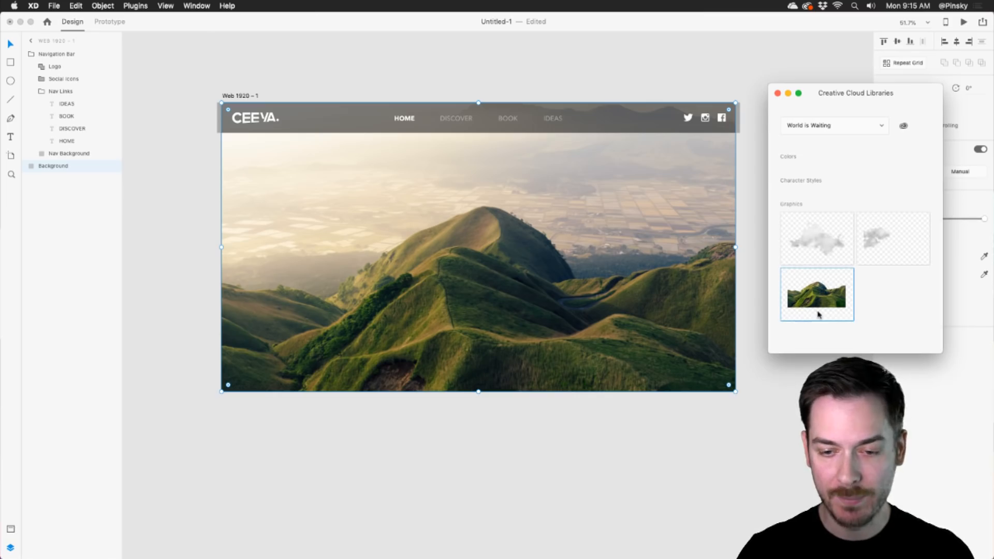
- Place the Hills graphic from the World is Waiting library over the matching hills on the artboard
drag(821, 293, 490, 417)
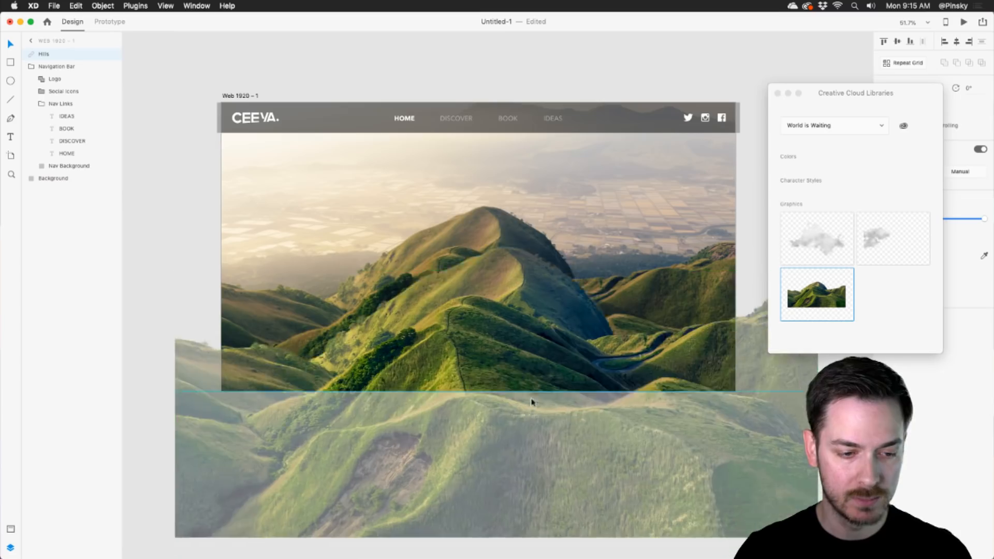
drag(524, 360, 510, 367)
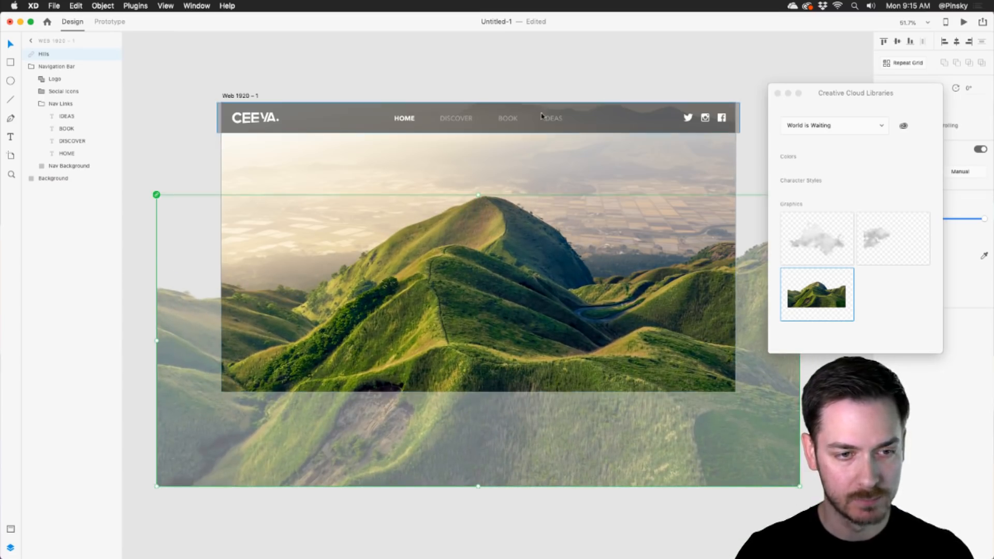
key(Escape)
key(super+Tab)
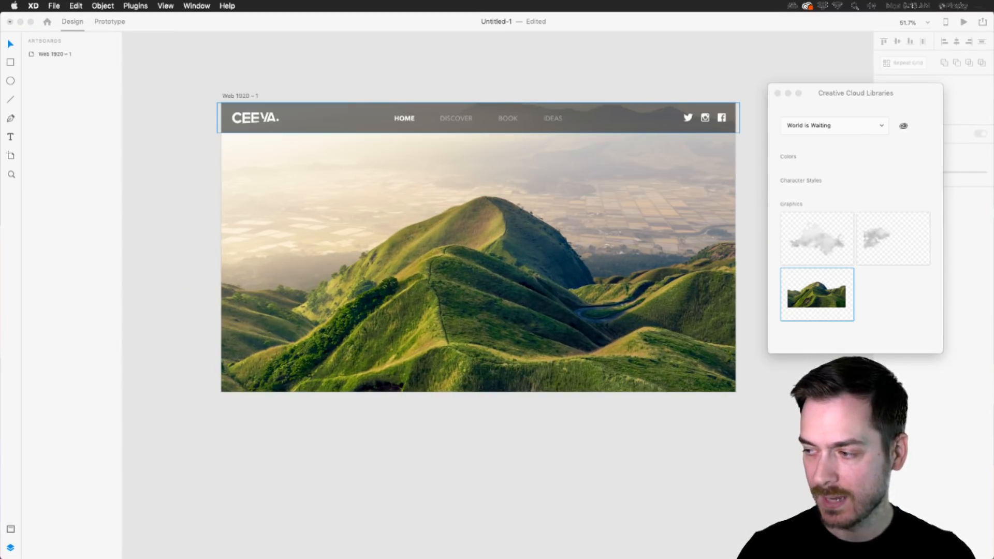
- Try moving the hills graphic upward over the background and undo the move
click(517, 297)
drag(517, 298, 515, 230)
key(super+z)
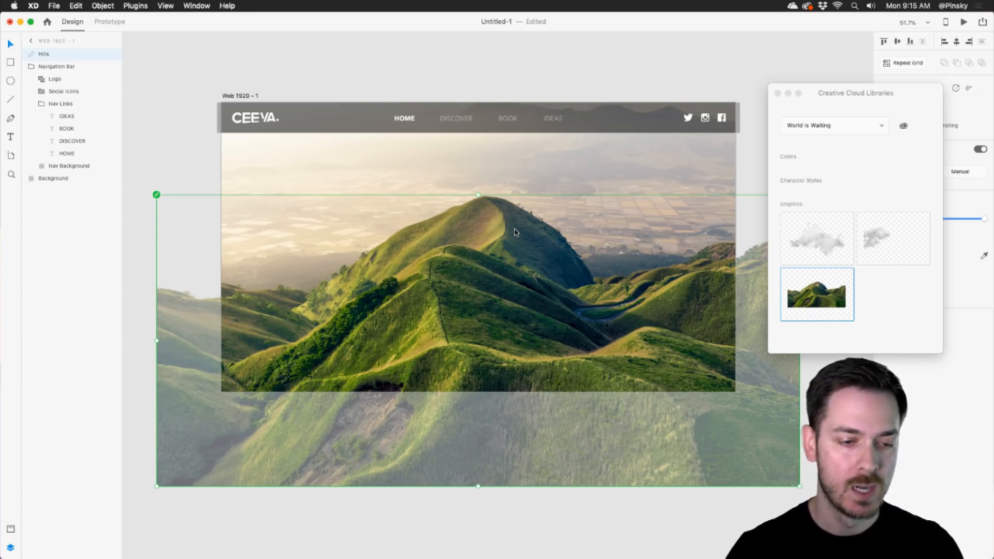
- Raise the hills graphic so its peak sits just under the navigation bar, and close the Creative Cloud Libraries window
drag(515, 232, 519, 165)
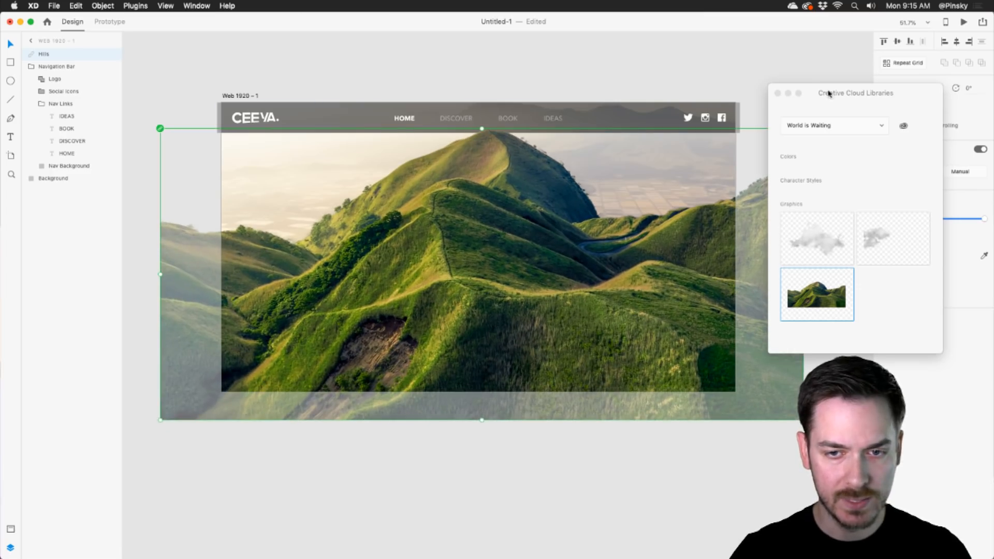
click(778, 93)
mouse_move(519, 224)
mouse_down()
mouse_move(520, 208)
mouse_move(505, 344)
mouse_move(519, 321)
mouse_move(514, 236)
mouse_up()
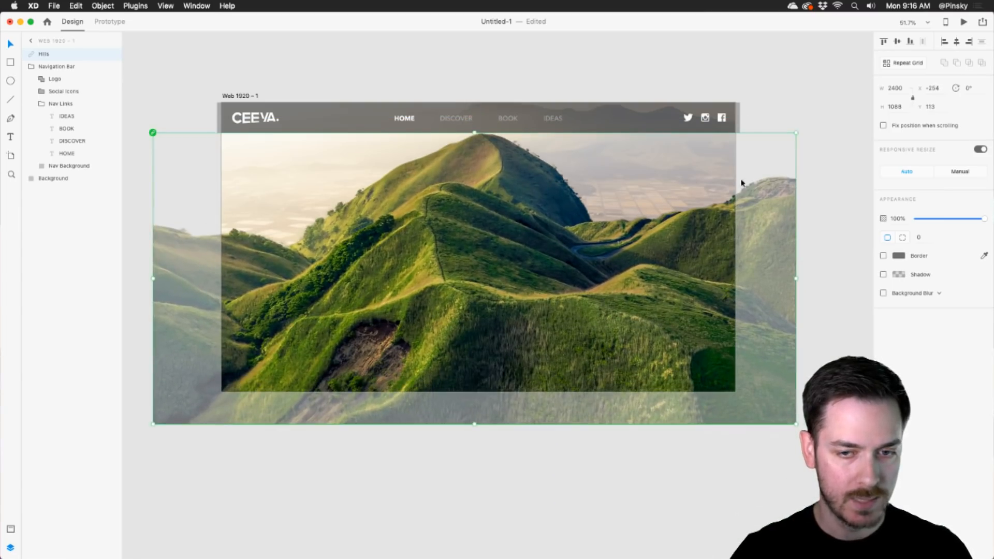
- Scale the hills graphic to about 2348 by 1064 and position it at about X -214, Y 76
mouse_move(800, 131)
mouse_down()
mouse_move(752, 160)
mouse_move(790, 136)
mouse_up()
drag(538, 219, 539, 287)
drag(541, 288, 539, 215)
click(532, 56)
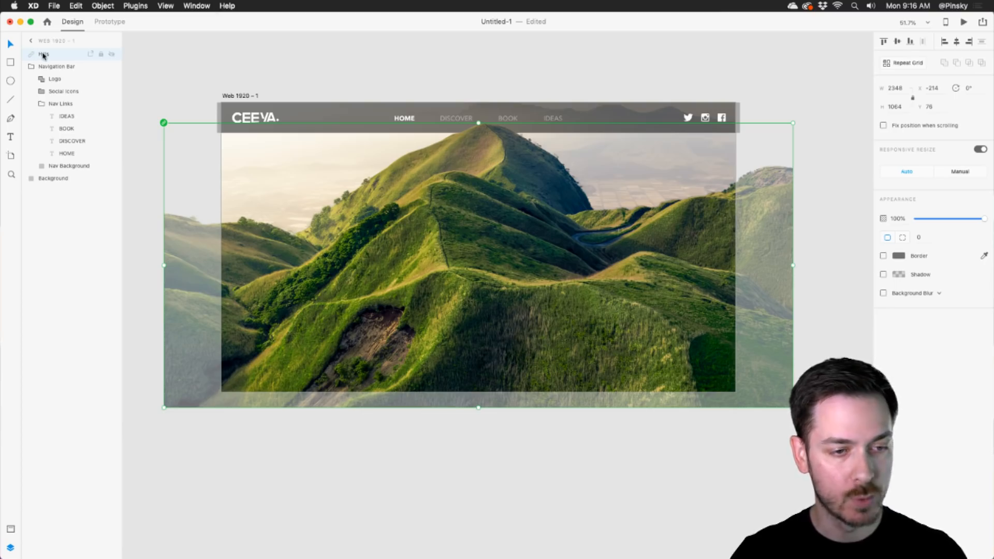
click(443, 68)
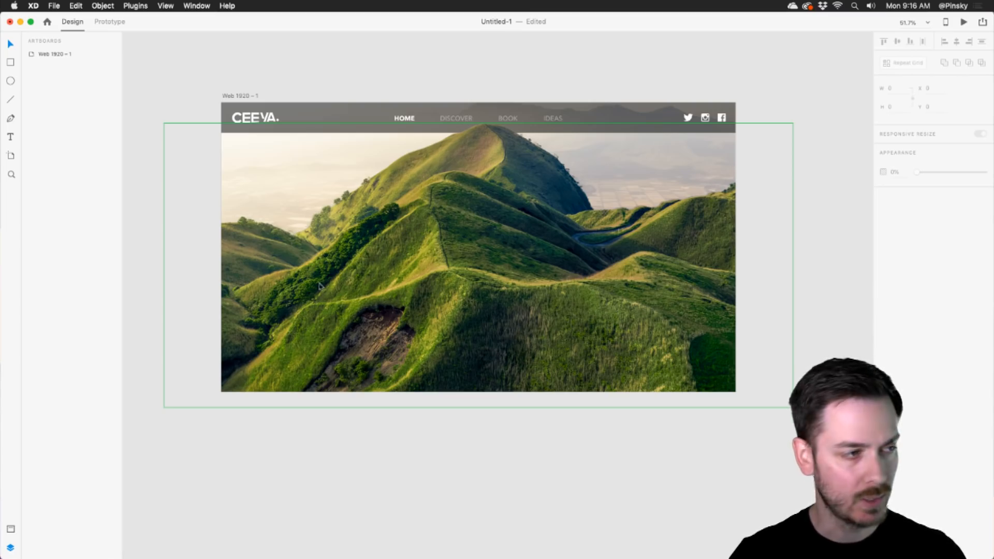
- Draw a circle about 101 px across, centred horizontally near the artboard's lower edge
scroll(482, 284, up, 5)
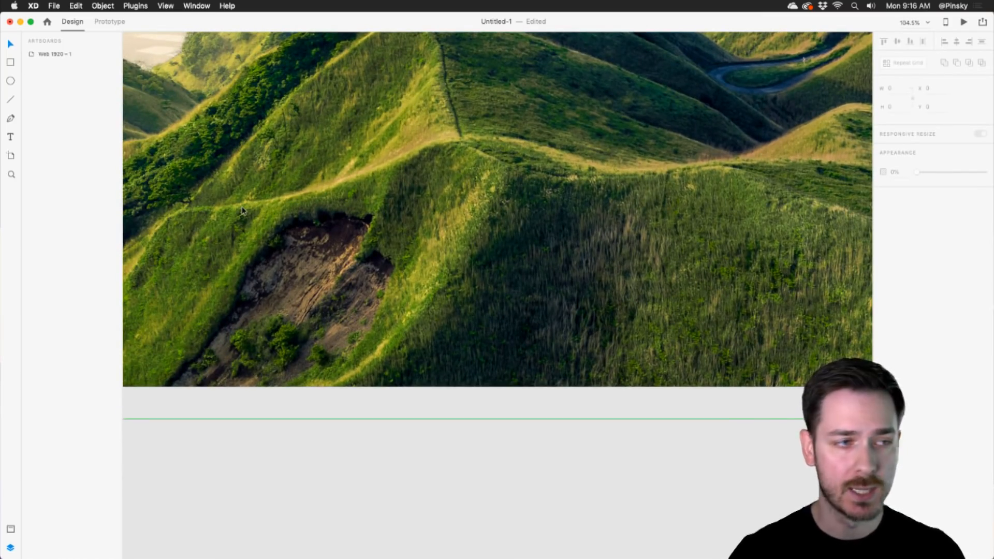
click(12, 83)
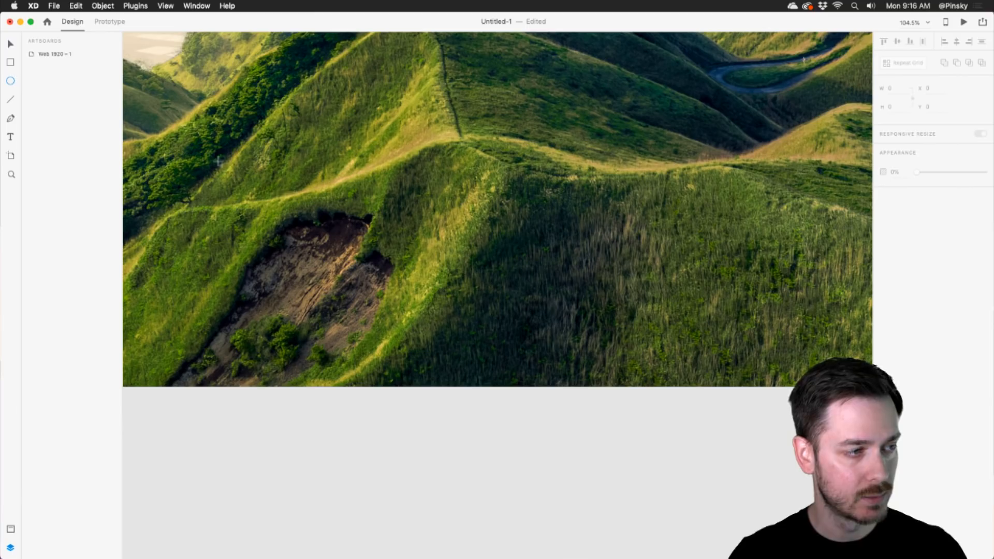
mouse_move(466, 299)
mouse_down()
mouse_move(513, 331)
mouse_move(520, 352)
mouse_move(536, 354)
mouse_move(537, 324)
mouse_up()
key(v)
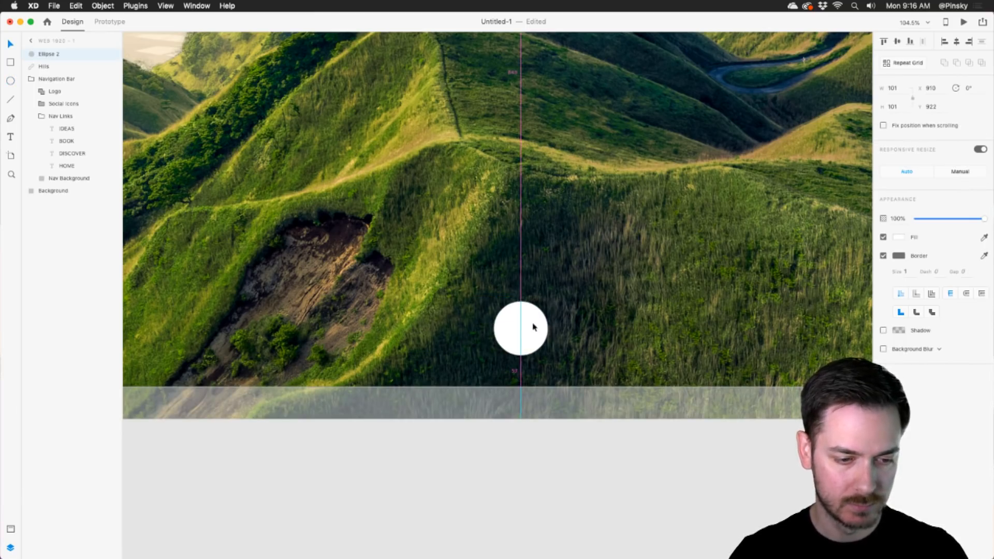
- Remove the circle's fill and give it a white border of size 6
click(884, 238)
click(902, 256)
drag(808, 234, 774, 200)
click(918, 250)
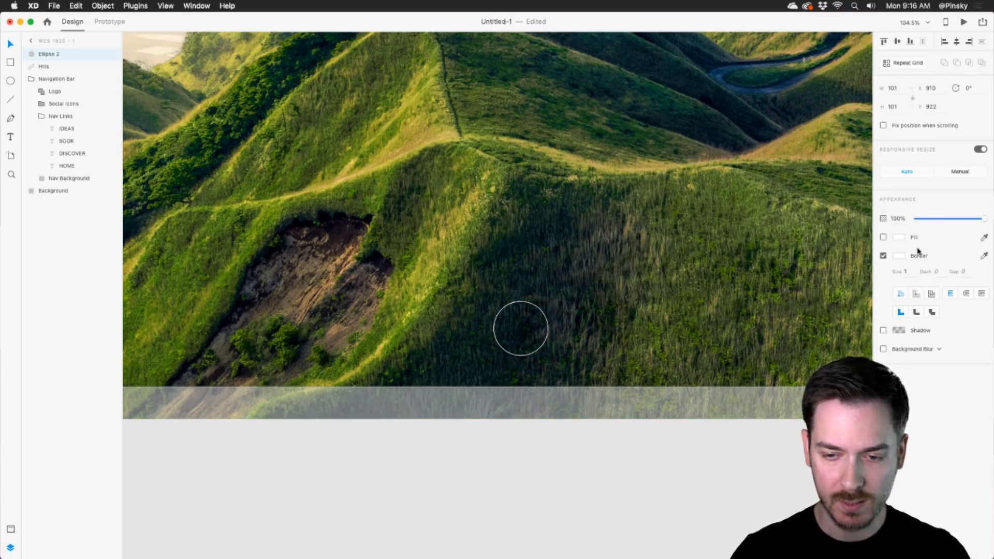
text(5)
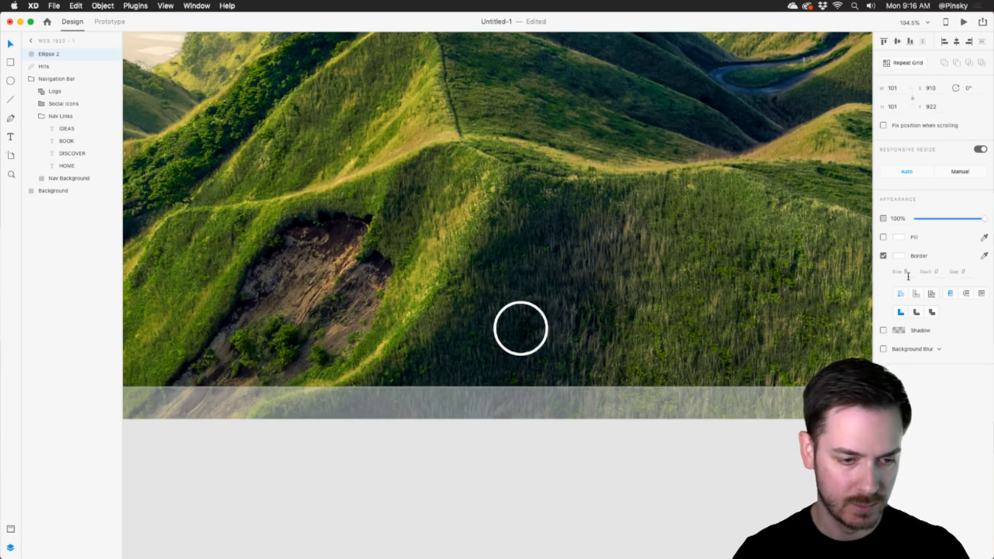
scroll(585, 285, down, 5)
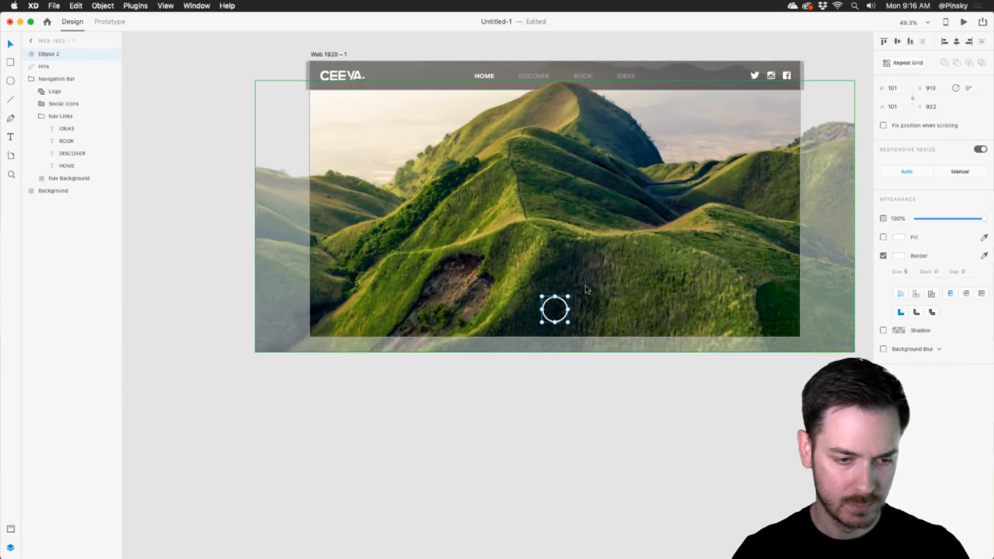
text(6)
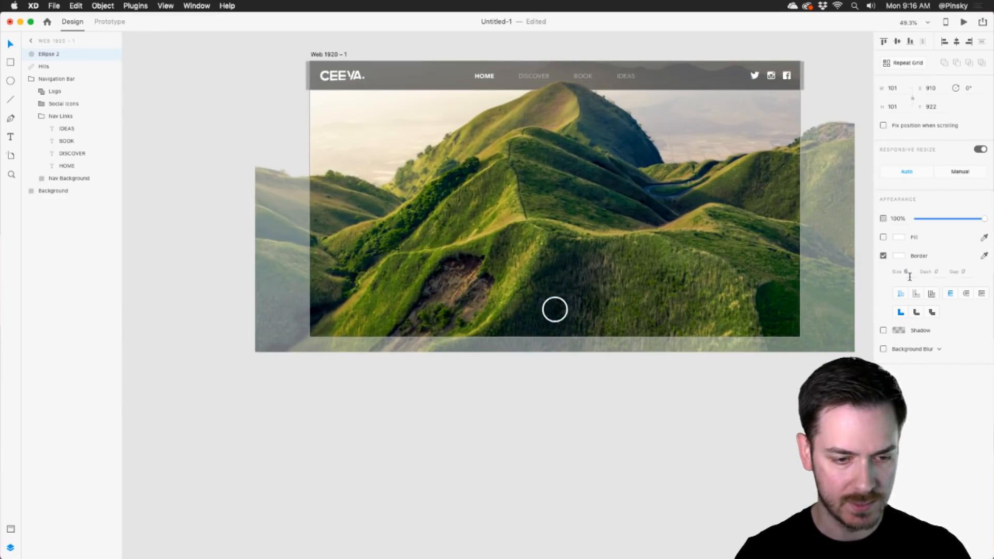
- Draw a small white square about 18 px wide with rounded corners inside the circle and remove its border
scroll(562, 310, up, 10)
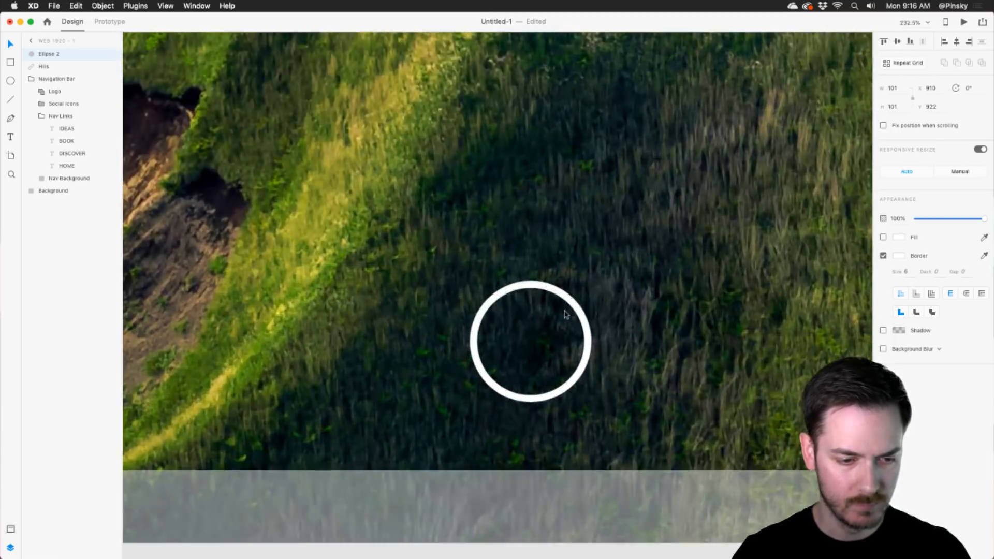
drag(565, 311, 547, 266)
click(9, 63)
drag(478, 269, 500, 291)
scroll(498, 275, up, 2)
scroll(492, 277, up, 5)
key(v)
drag(519, 253, 613, 285)
scroll(507, 268, down, 3)
click(883, 275)
- Duplicate the row of three rounded squares directly below itself to form a three-by-two grid inside the circle
shift+click(540, 286)
shift+click(471, 287)
drag(541, 288, 546, 353)
scroll(546, 352, down, 10)
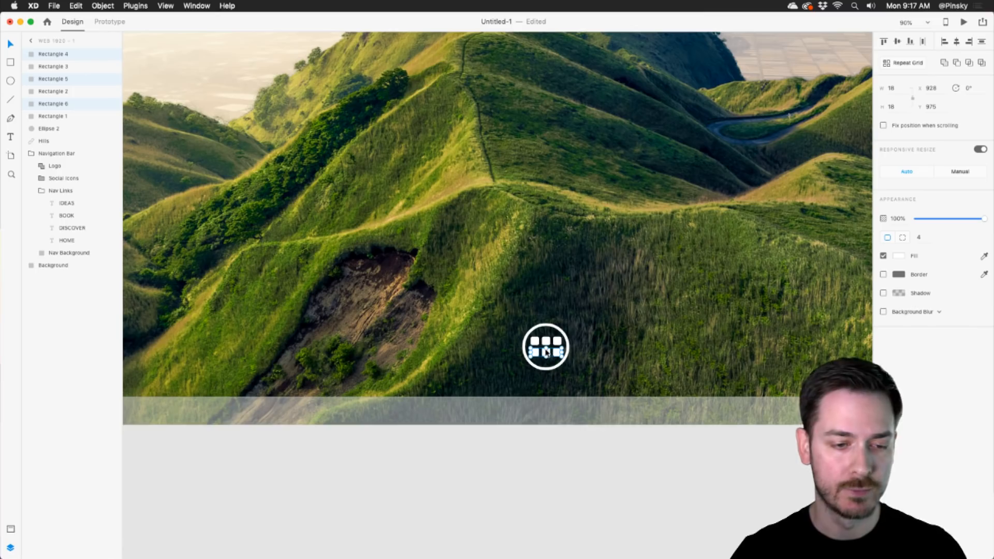
scroll(502, 299, down, 1)
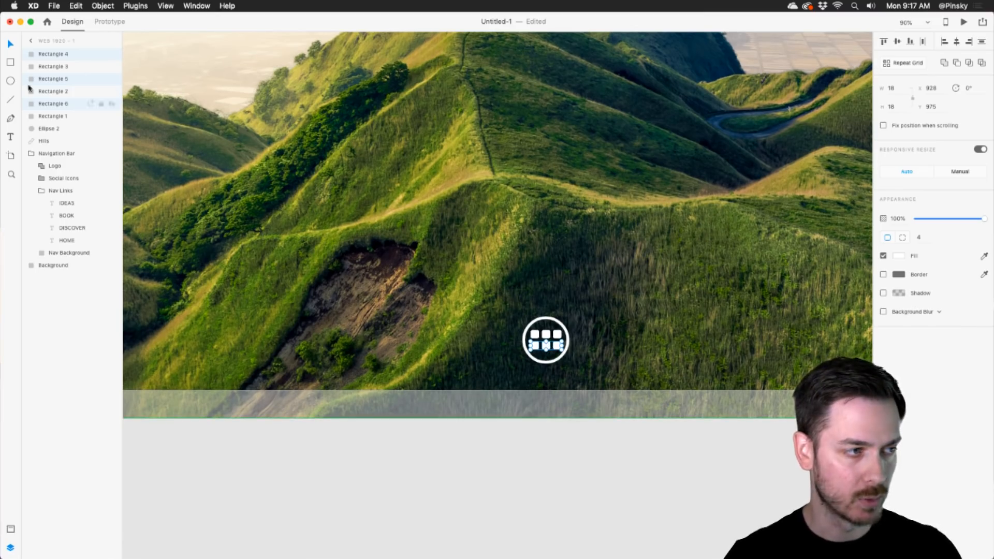
- Group the six squares with the circle and name the group "Images Icon"
click(57, 55)
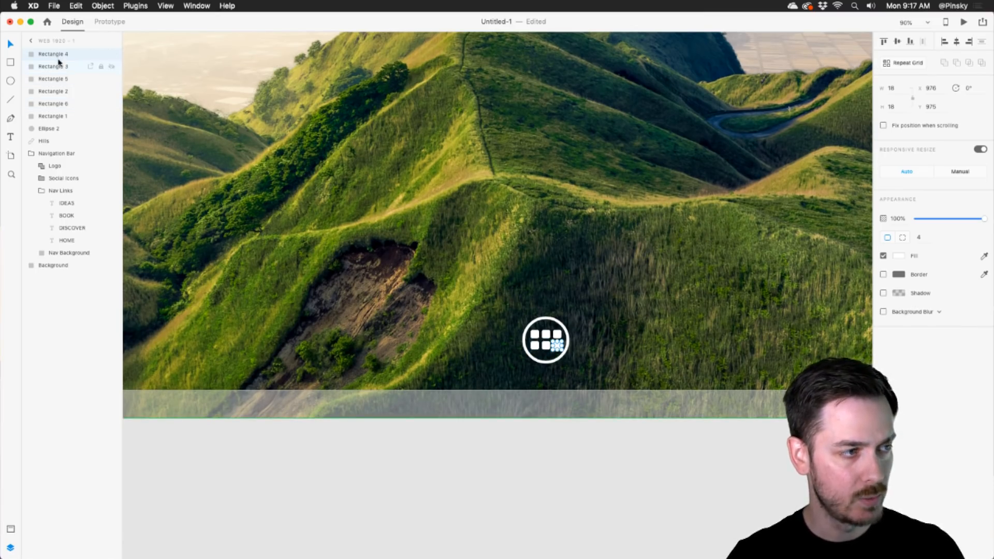
shift+click(59, 128)
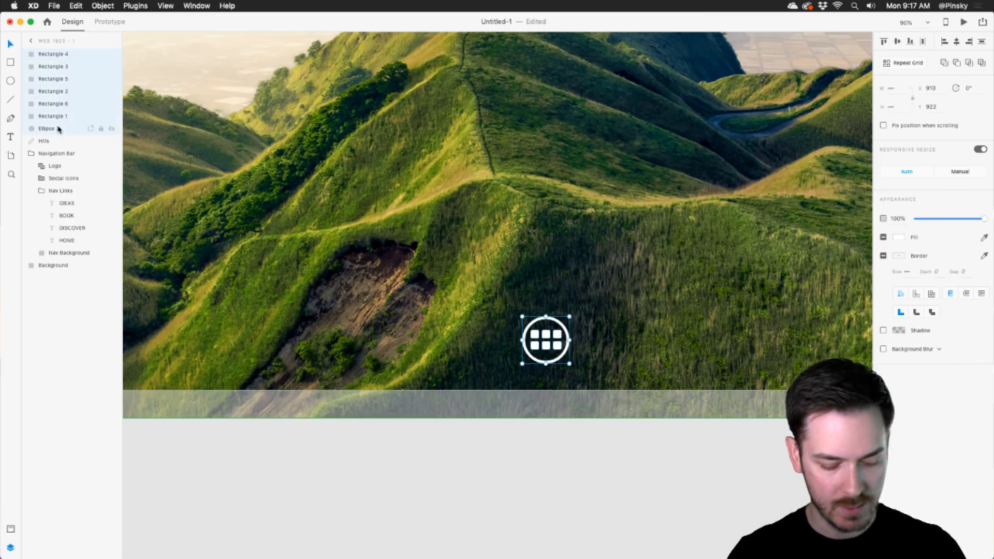
key(super+g)
double_click(50, 54)
text(Ic)
text(ages Icon)
key(Return)
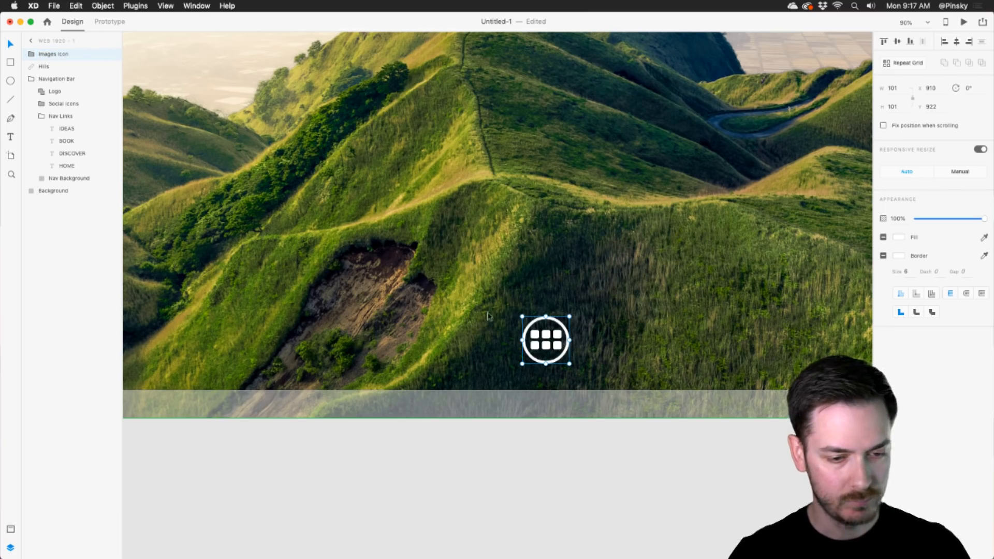
- Lower the Images Icon group slightly to about Y 951, keeping it centred on the artboard
scroll(649, 363, down, 5)
scroll(627, 365, up, 2)
scroll(627, 364, up, 4)
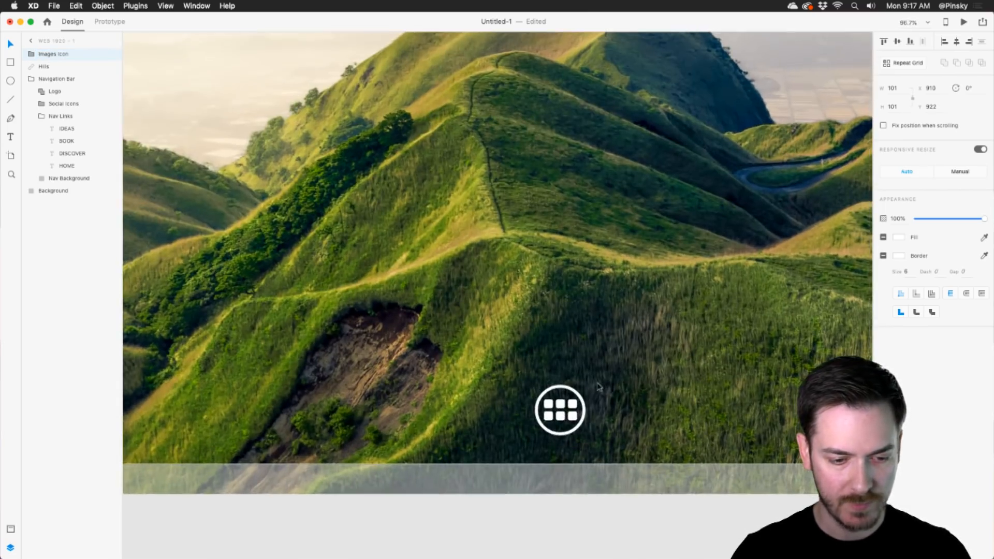
drag(572, 405, 576, 408)
scroll(576, 408, down, 3)
drag(584, 305, 545, 326)
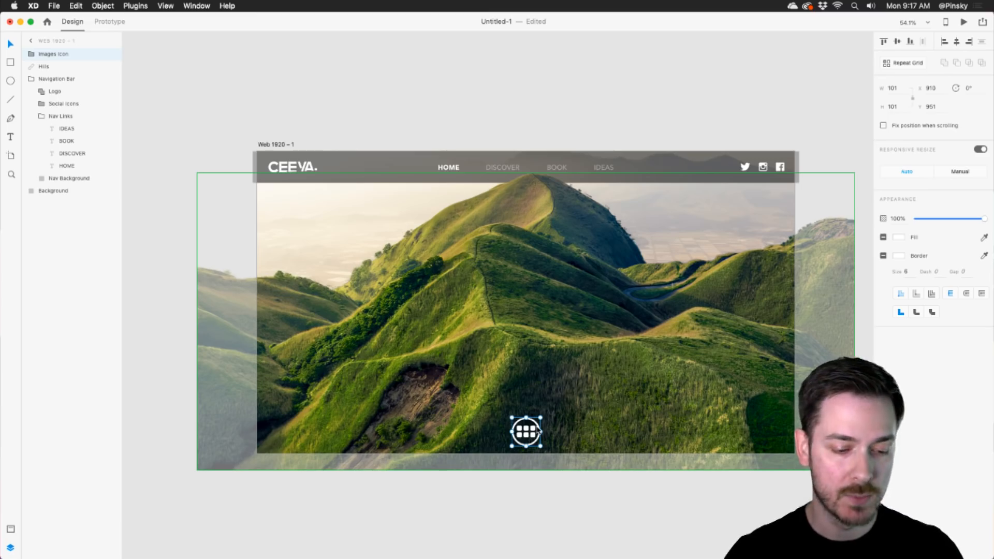
- Try moving the Images Icon group completely below the artboard and bring it back inside at about Y 954
scroll(538, 431, up, 10)
drag(529, 333, 535, 441)
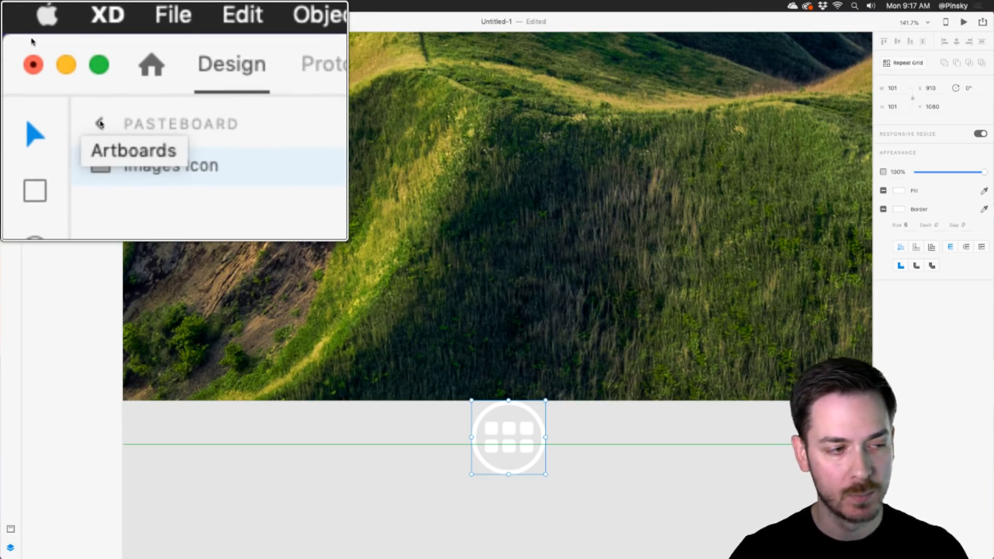
click(435, 261)
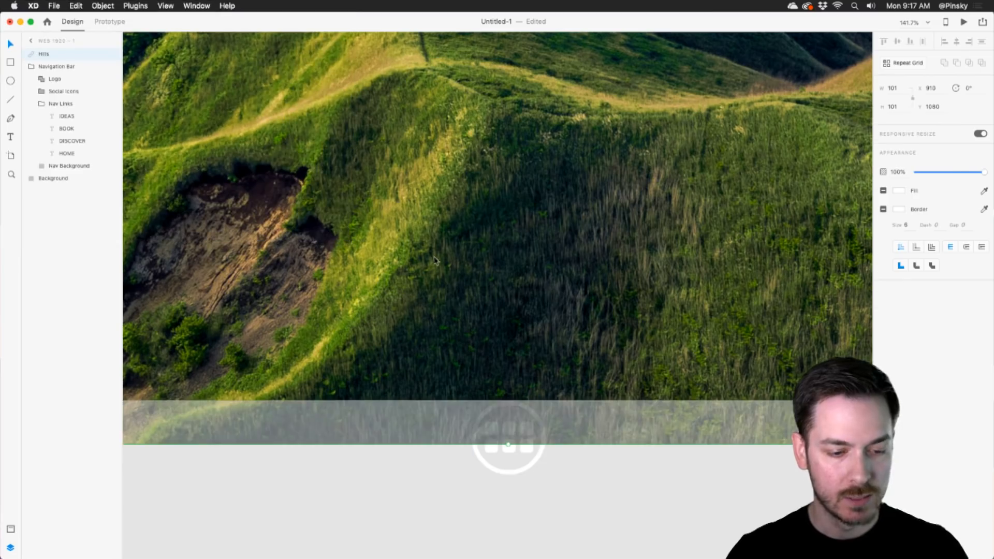
click(528, 464)
drag(531, 428, 533, 337)
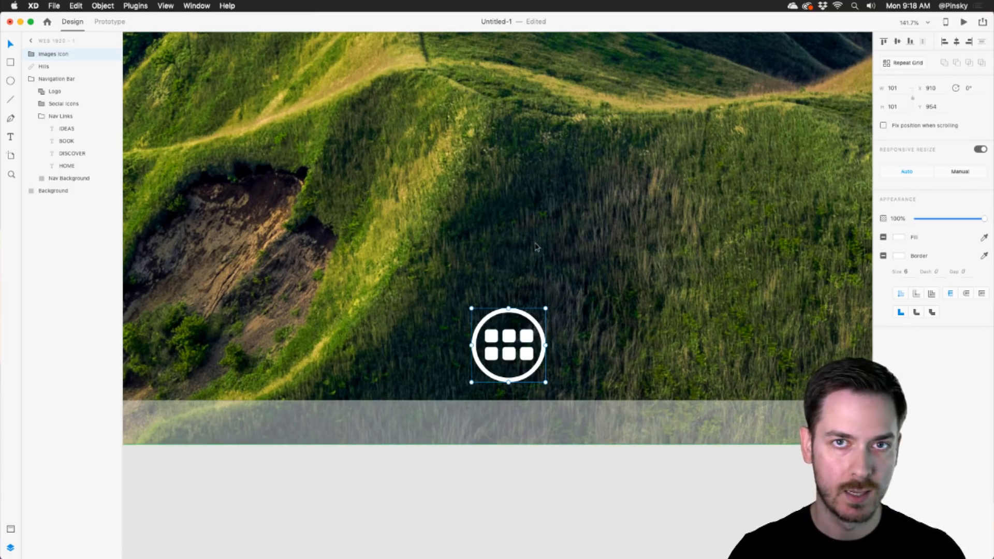
- Group the Hills graphic with the Images Icon and name the group "Moving Elements"
click(54, 67)
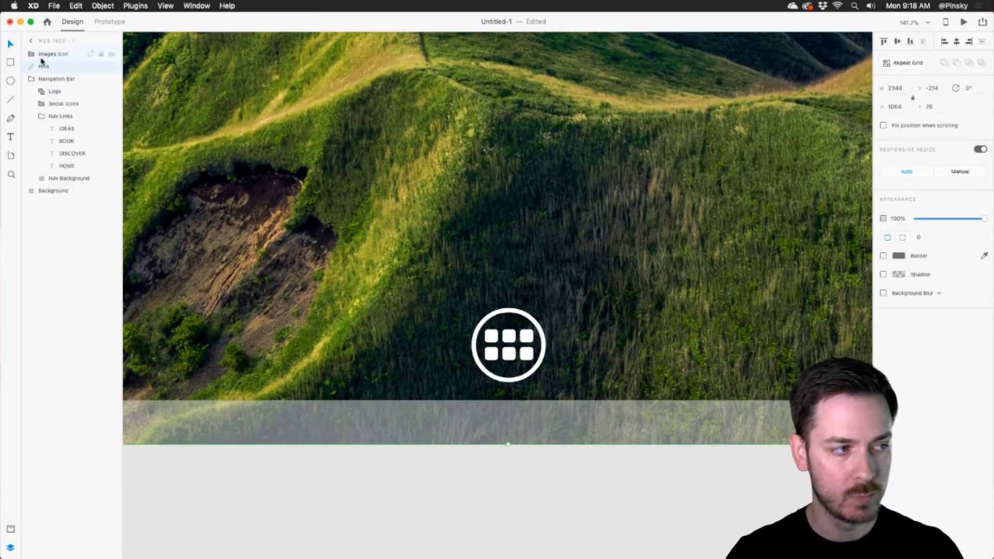
shift+click(70, 55)
key(super+g)
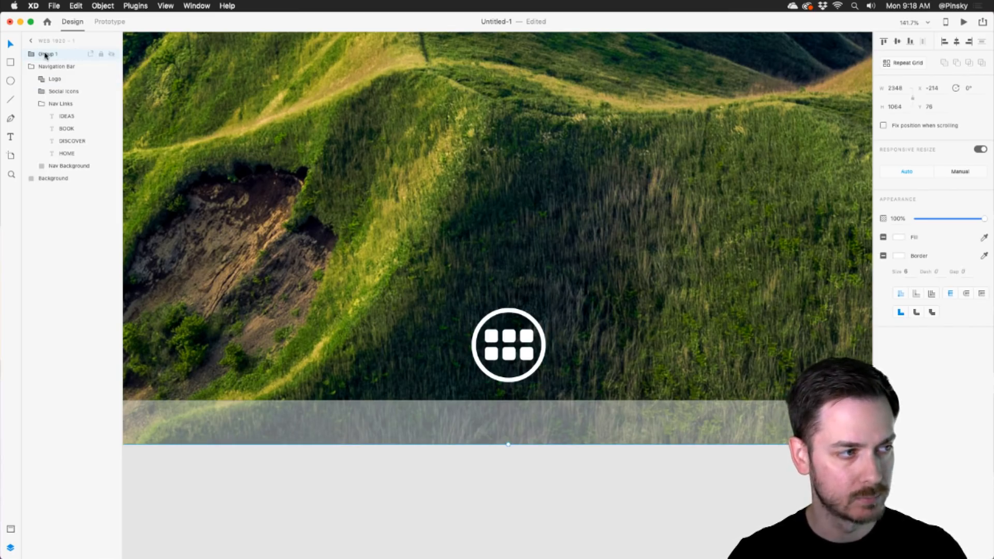
double_click(46, 55)
text(Moving Elements)
key(Return)
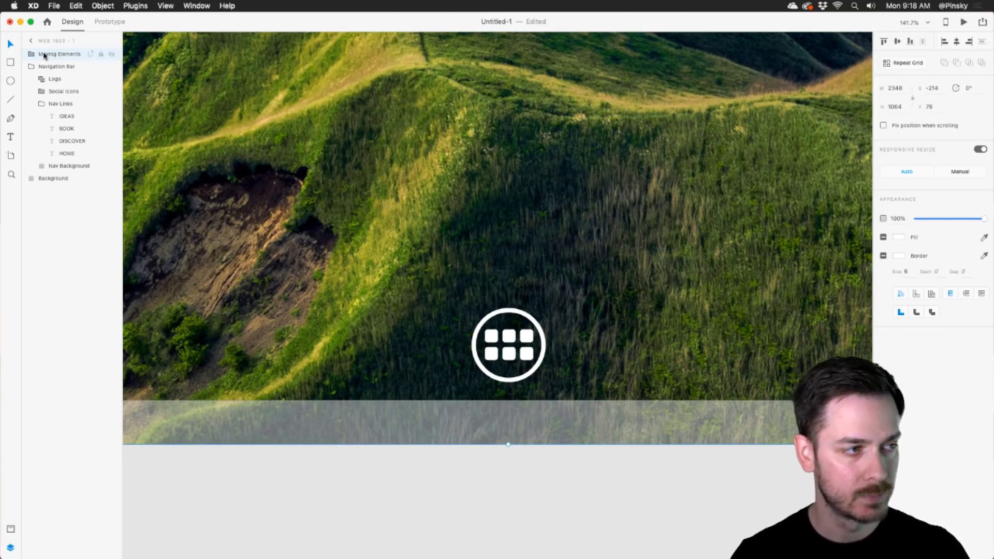
- Inside Moving Elements, move the Images Icon just below the artboard to Y 1080 and set its opacity to 0%
click(32, 54)
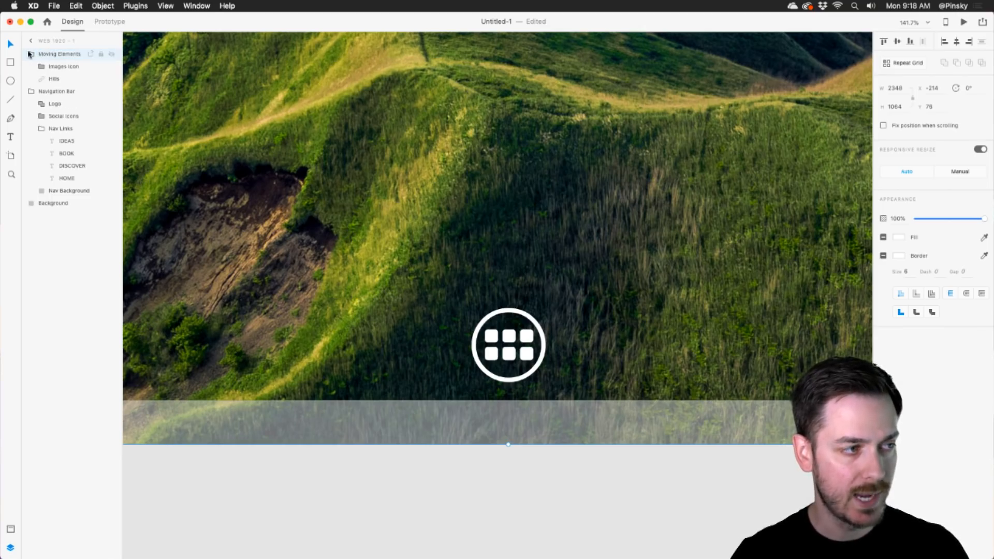
click(58, 66)
drag(528, 334, 532, 426)
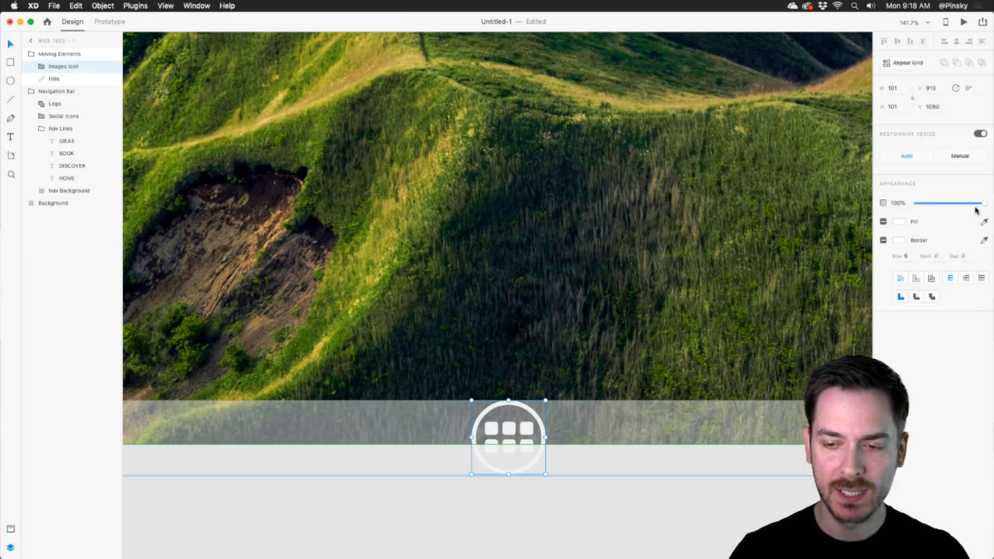
drag(980, 204, 916, 203)
scroll(526, 261, down, 5)
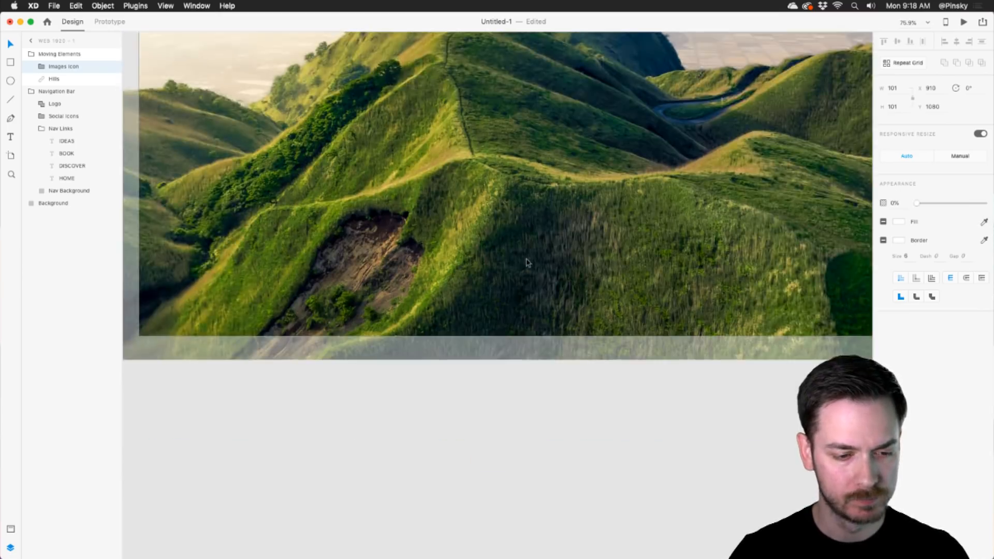
drag(534, 171, 521, 250)
click(513, 101)
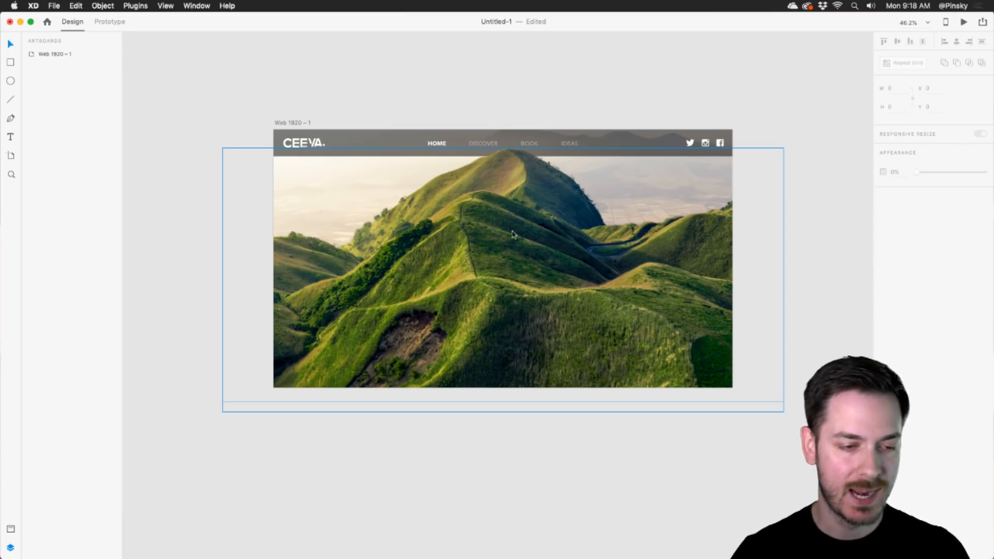
- Switch to Photoshop and look at the cloud graphics in the current library
drag(505, 211, 473, 212)
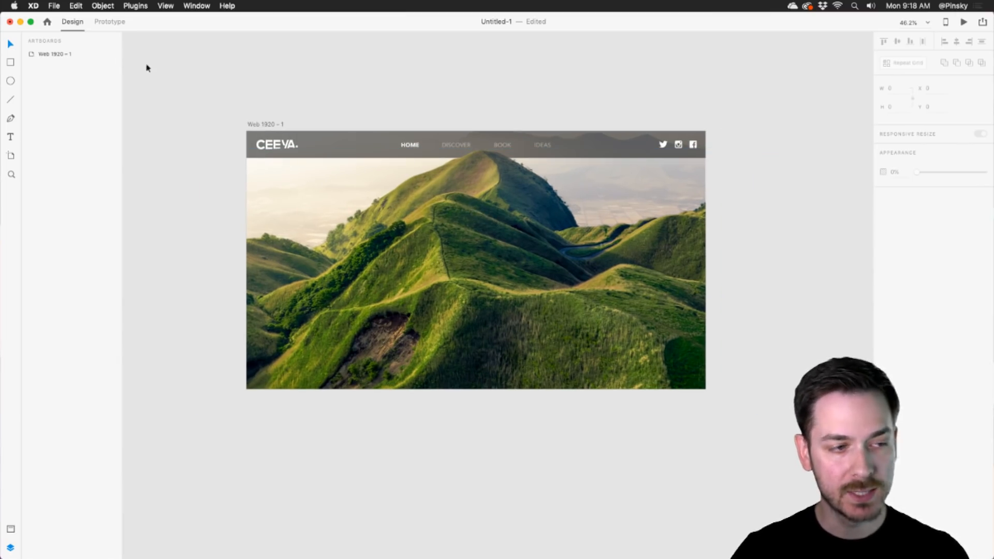
click(46, 4)
click(75, 57)
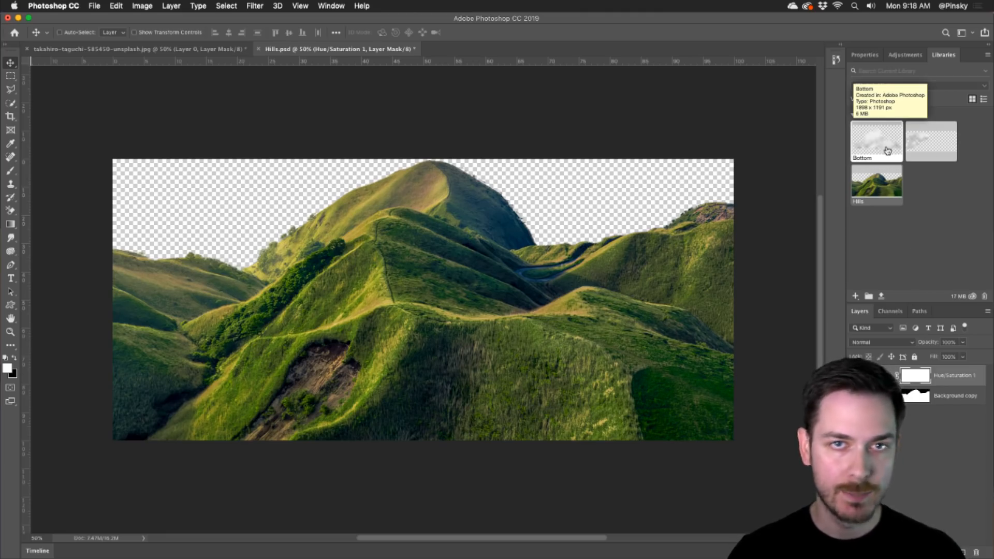
- Switch to Adobe XD, place the Bottom and Top cloud graphics from the library over the hills with Top at X -239, Y 0, and close the library
key(super+Tab)
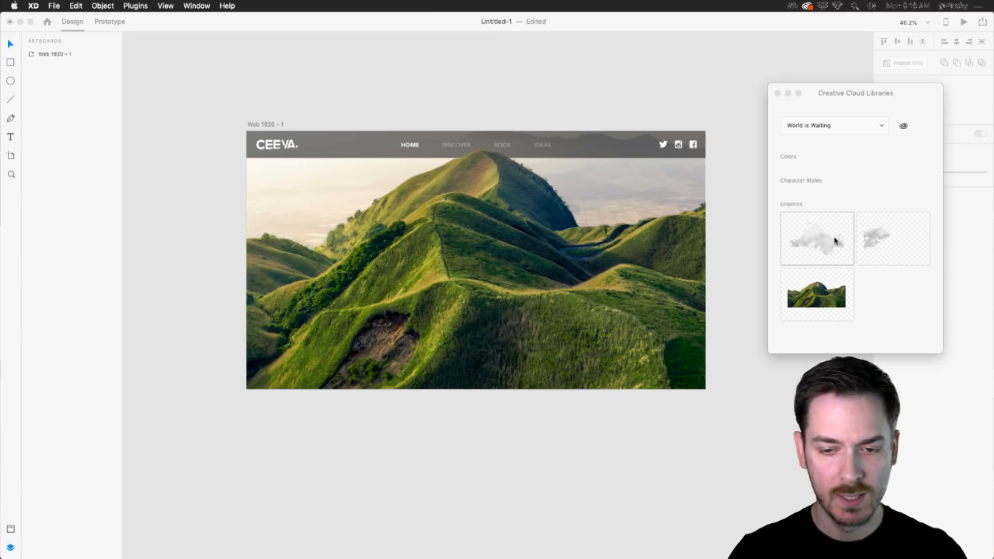
drag(832, 242, 388, 250)
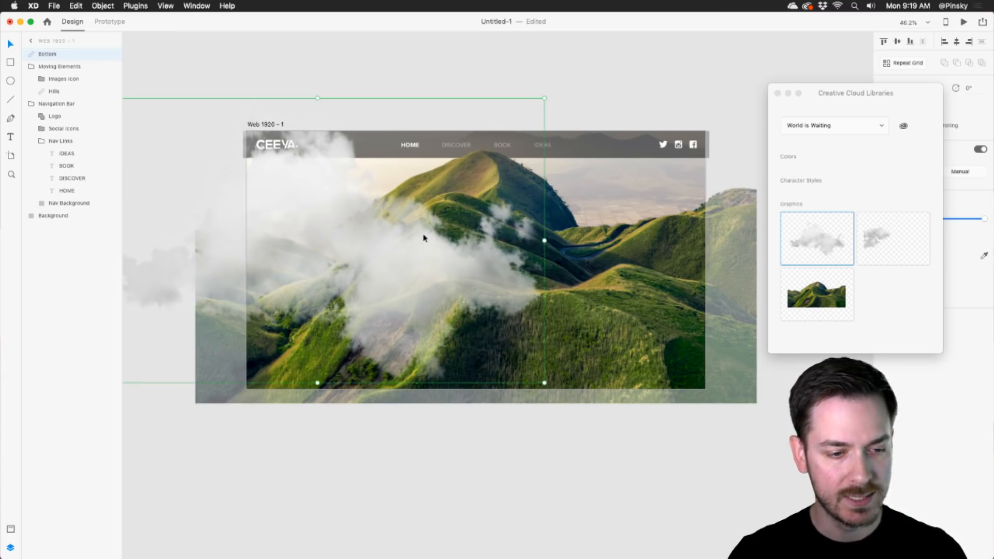
drag(876, 237, 485, 211)
drag(286, 203, 635, 333)
drag(456, 207, 366, 189)
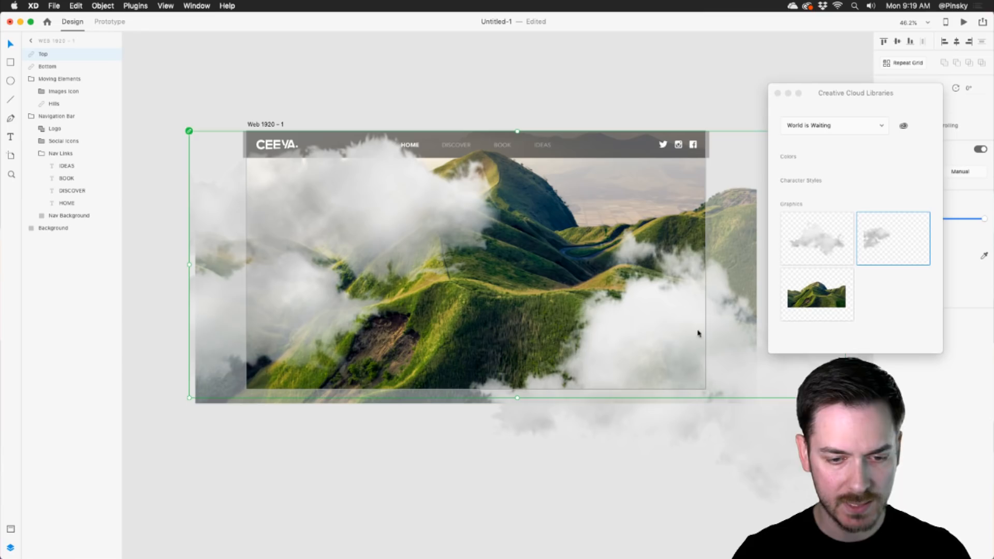
click(778, 93)
drag(650, 301, 635, 229)
key(super+z)
drag(766, 387, 759, 346)
key(super+z)
- Move the Bottom cloud graphic over the right part of the hills, to X 469 and Y 23
click(800, 414)
drag(800, 414, 723, 355)
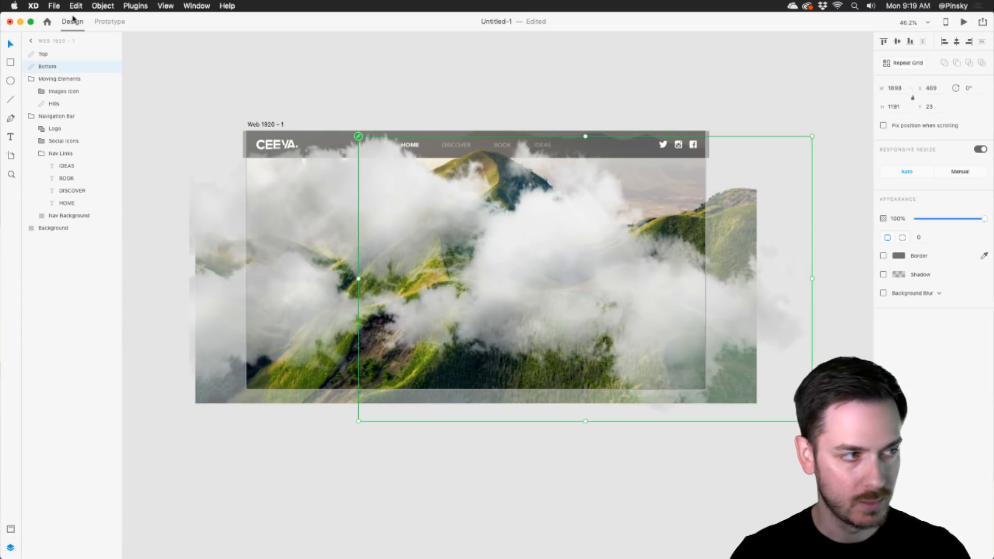
click(52, 55)
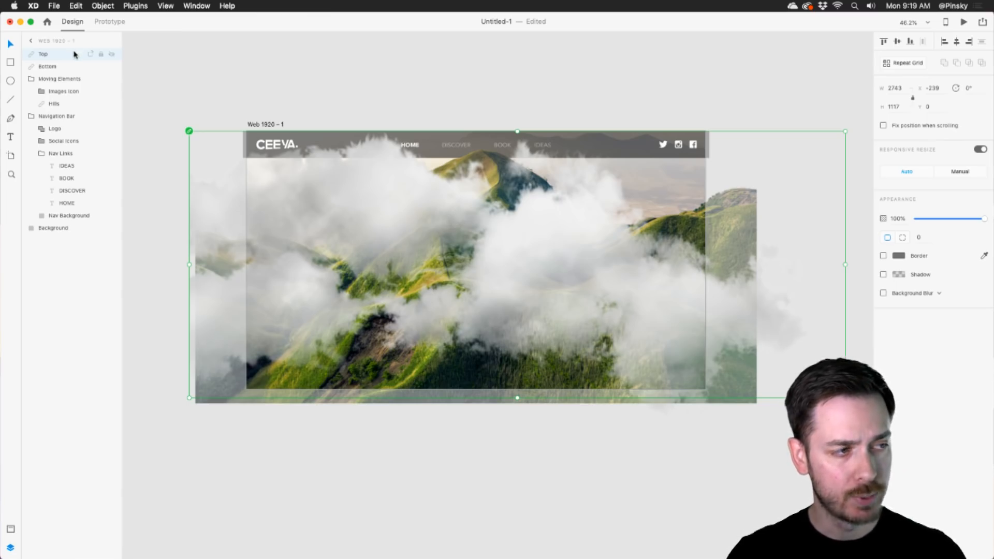
- Hide the Top and Bottom cloud layers to expose the Hills graphic
click(57, 104)
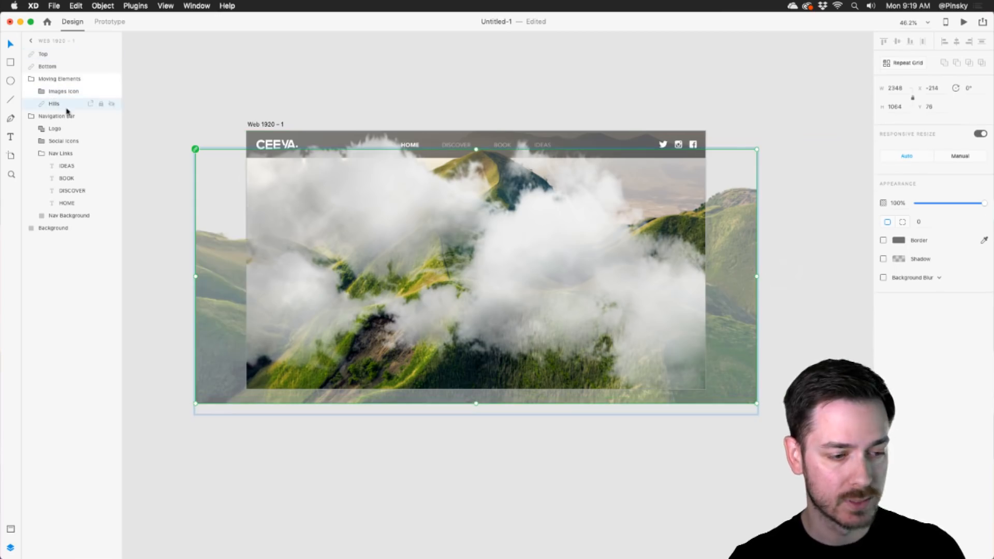
click(112, 53)
click(111, 67)
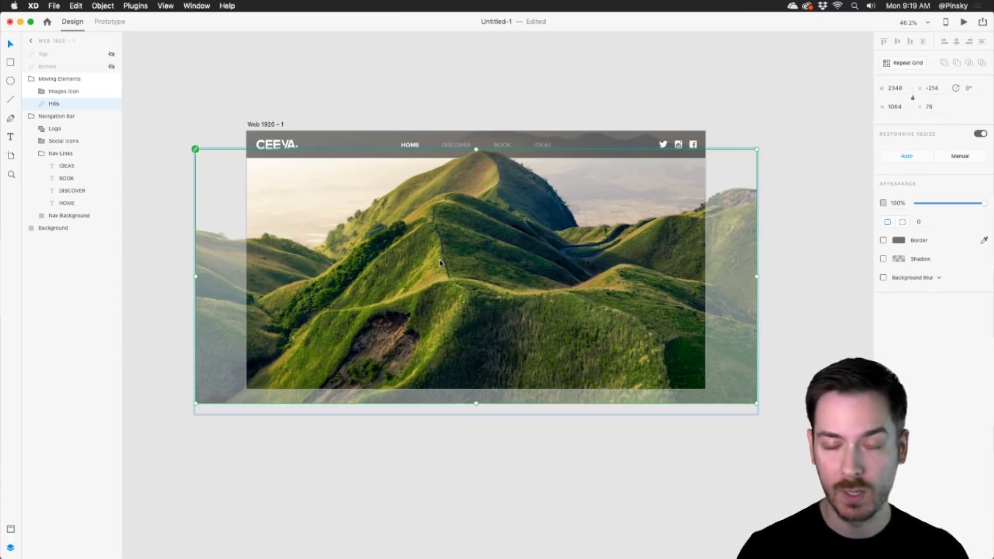
- Open the Hills graphic from the Creative Cloud Libraries for editing in Photoshop
click(54, 6)
click(73, 57)
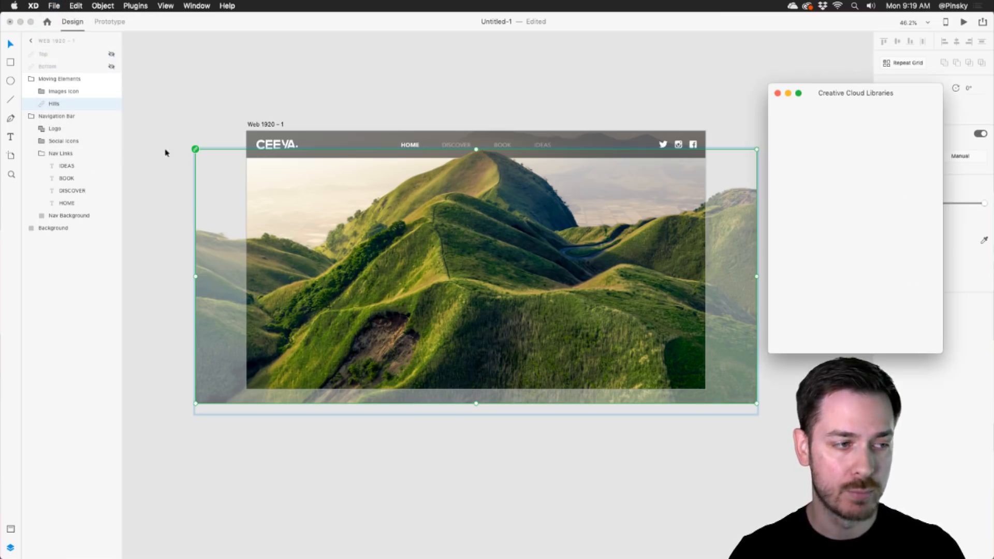
double_click(819, 291)
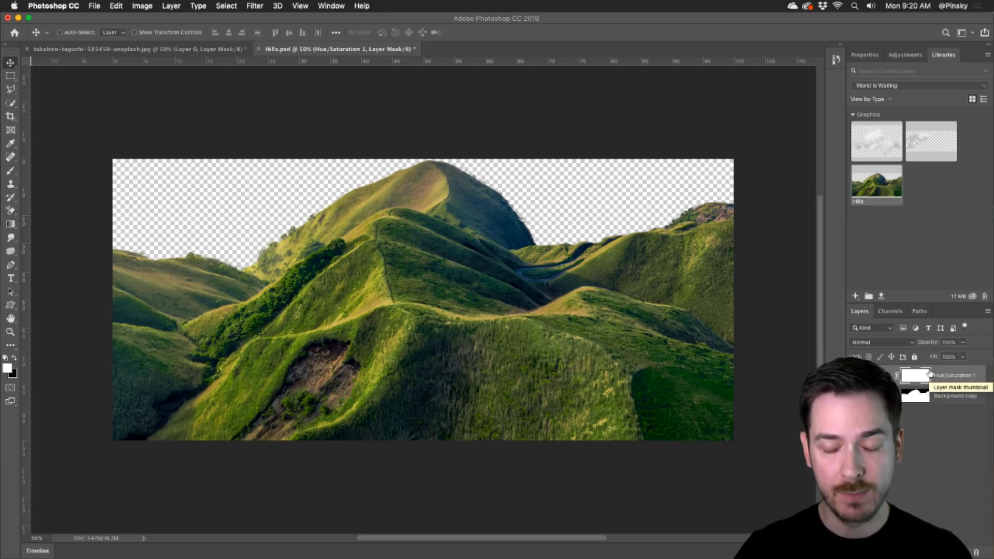
- Toggle the Hue/Saturation adjustment off and on, try shifting its hue toward red, and undo the shift
click(855, 376)
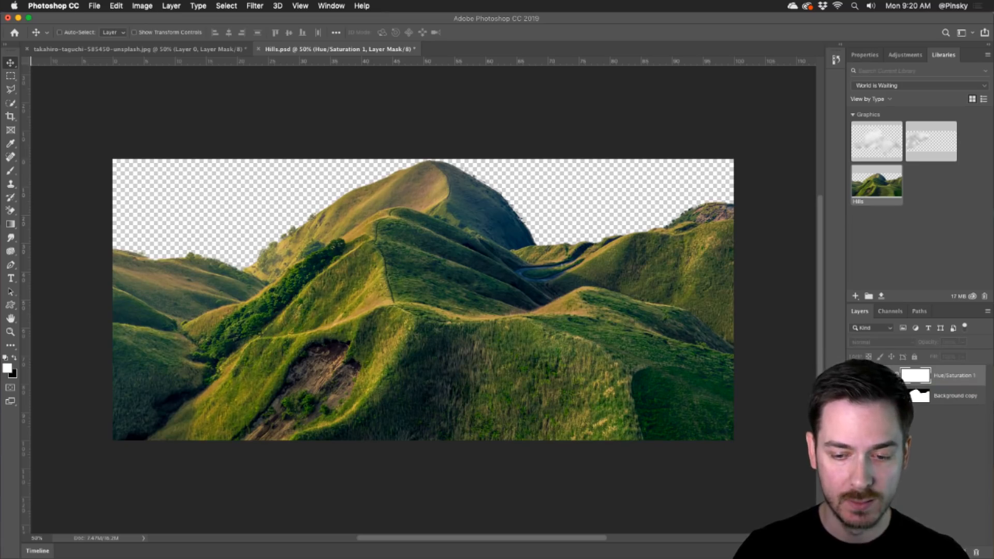
click(856, 375)
click(865, 54)
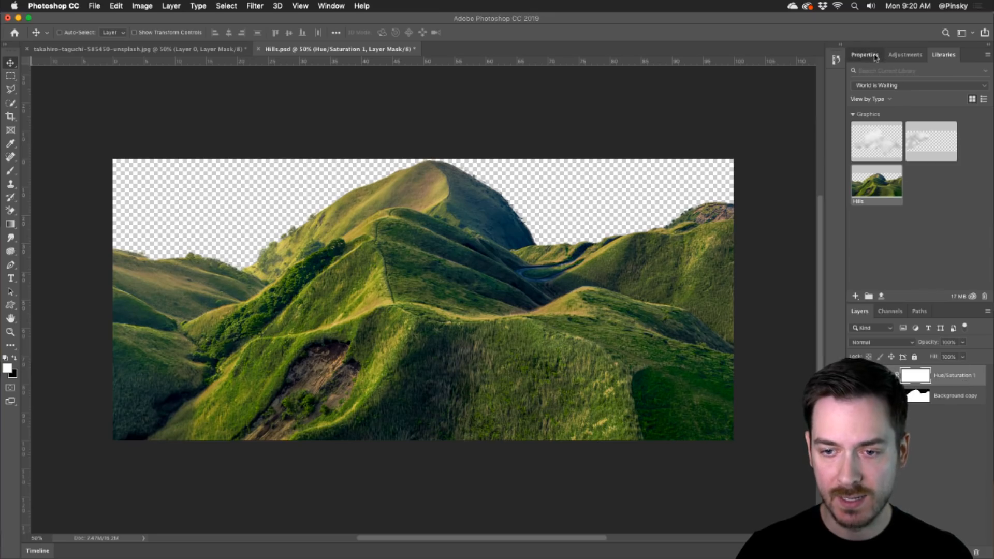
drag(916, 128, 880, 128)
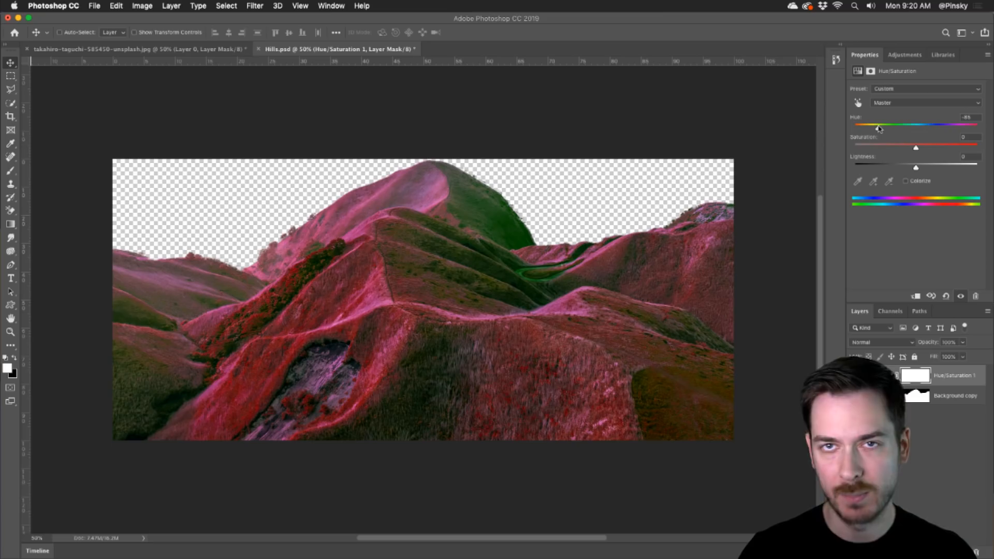
key(super+z)
- Save and close Hills.psd, switch back to Adobe XD and dismiss the Creative Cloud Libraries window
key(super+s)
key(super+w)
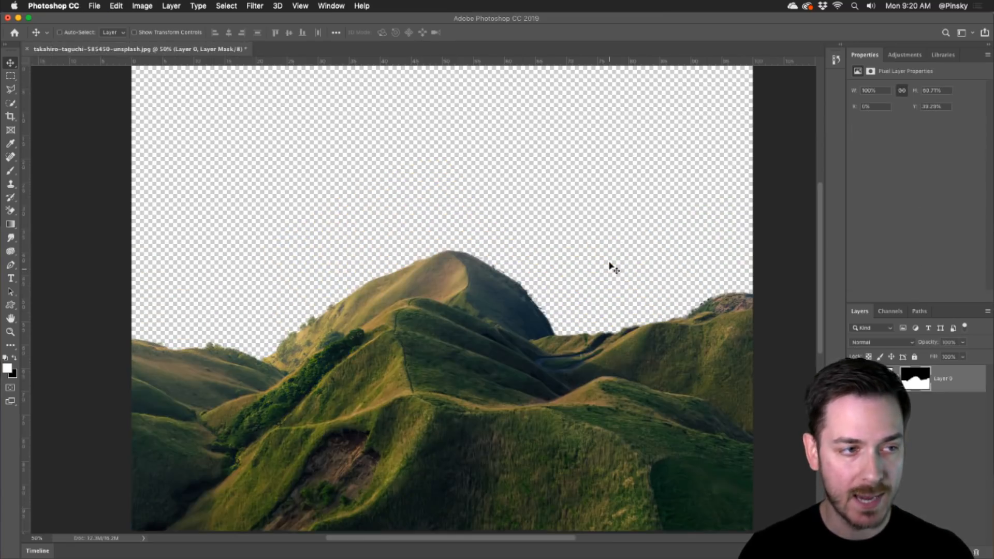
key(super+Tab)
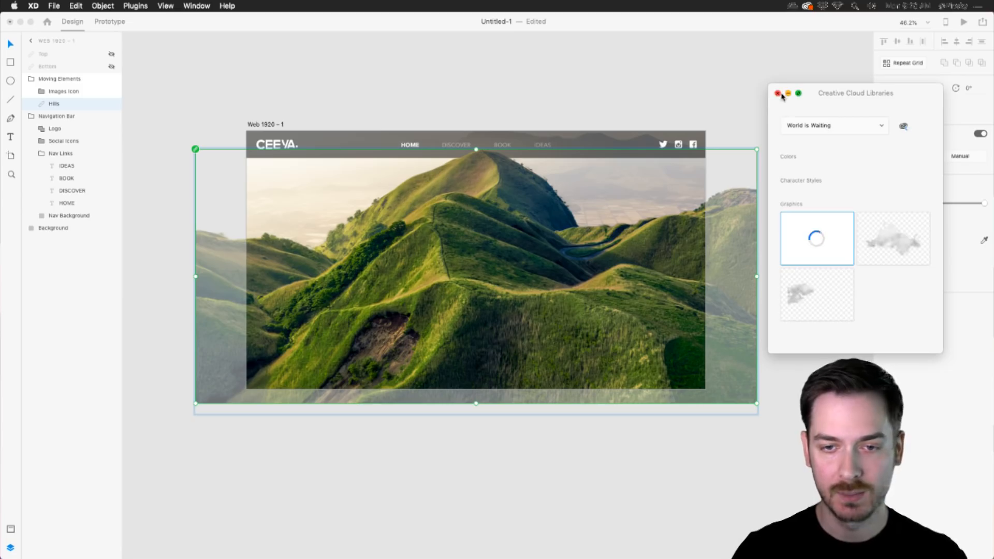
click(778, 94)
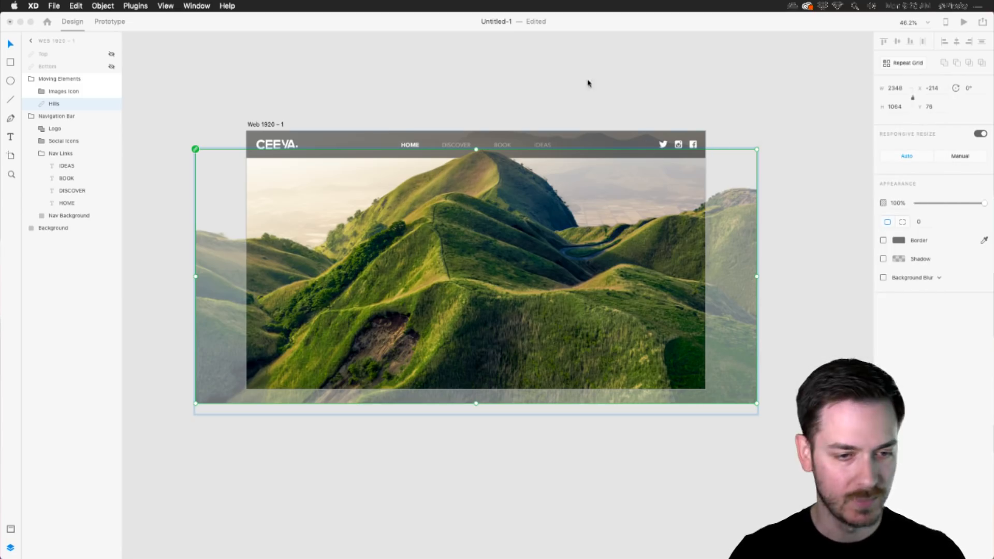
- Show the Bottom and Top cloud layers again and clear the selection
click(112, 67)
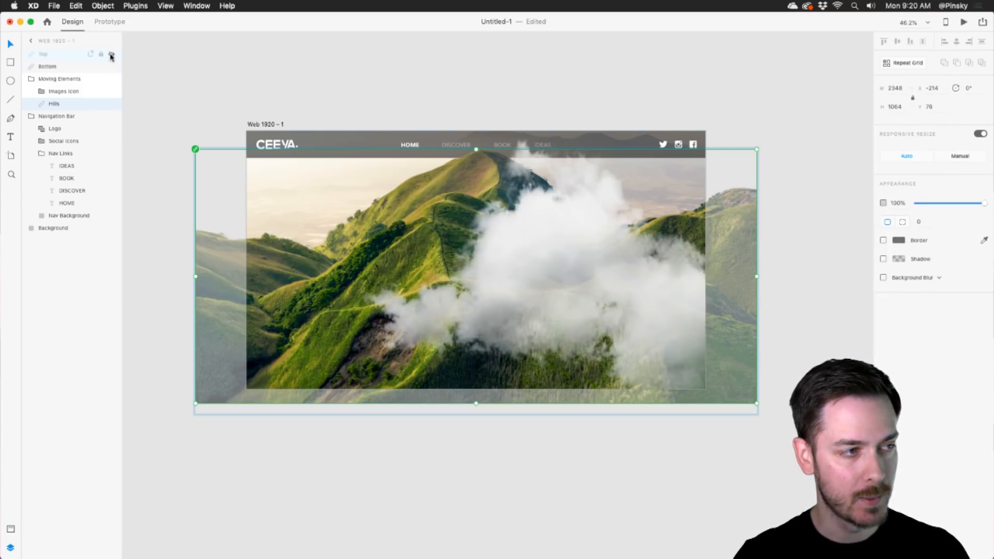
click(112, 54)
click(362, 84)
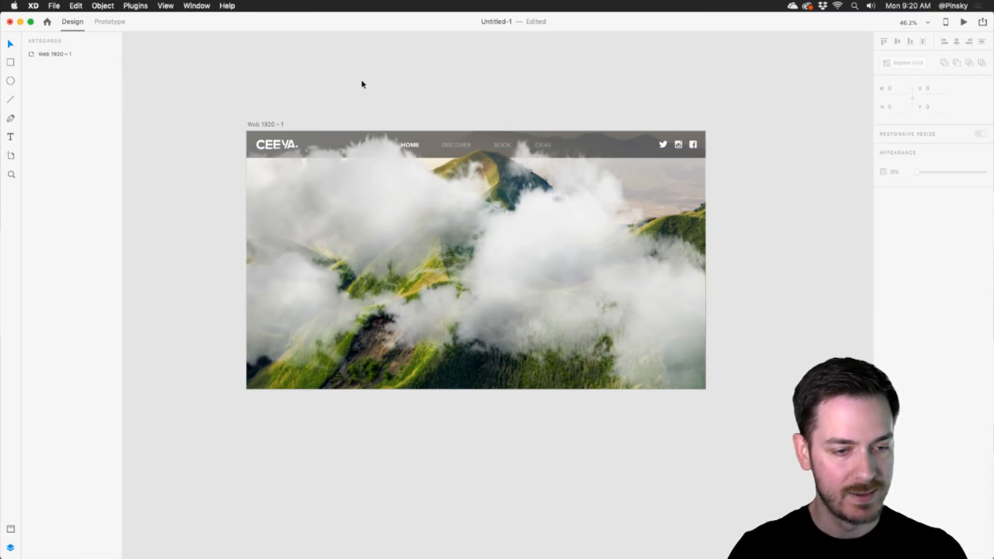
- Rename the Web 1920 – 1 artboard to "Parallax - Before"
scroll(337, 86, right, 5)
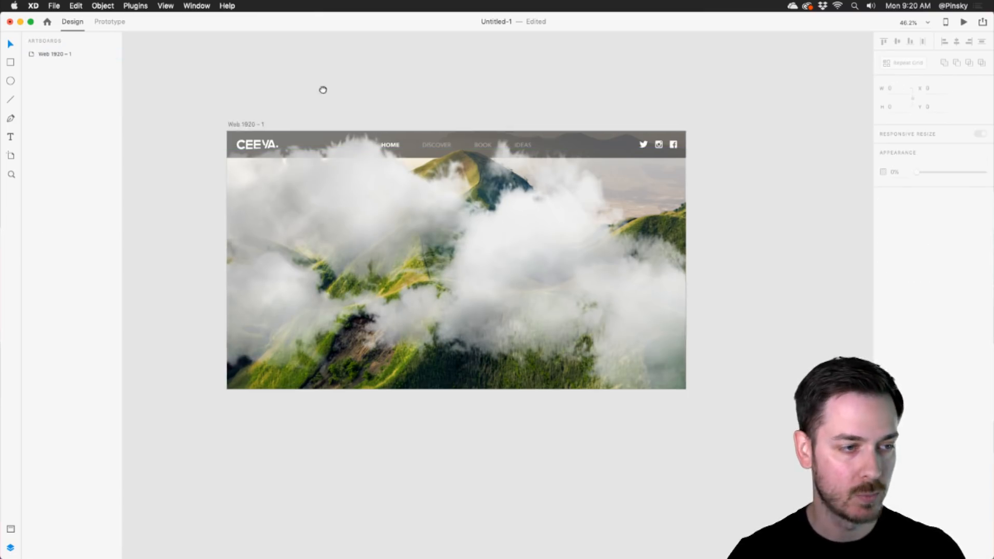
click(163, 132)
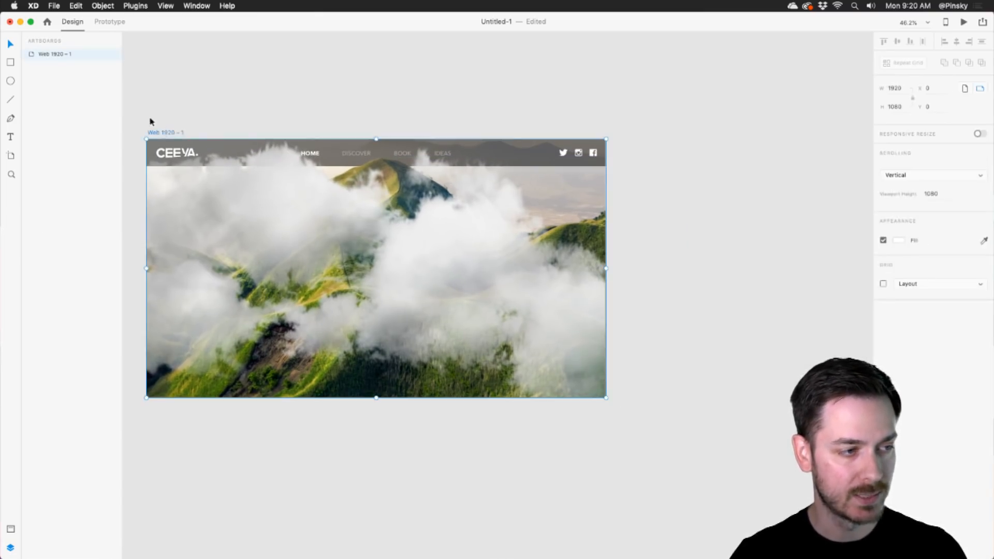
double_click(54, 54)
text(Pa)
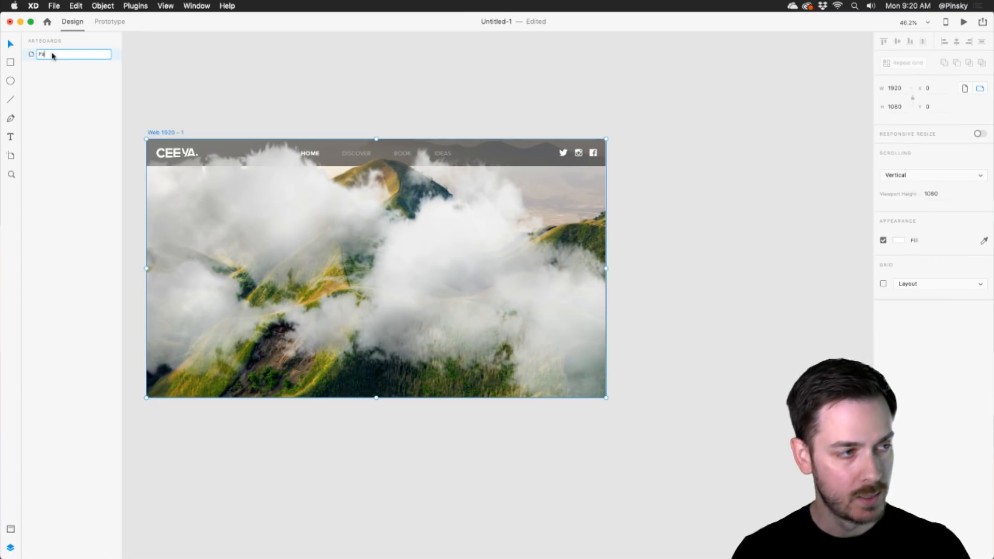
text(rallax - Before)
key(Return)
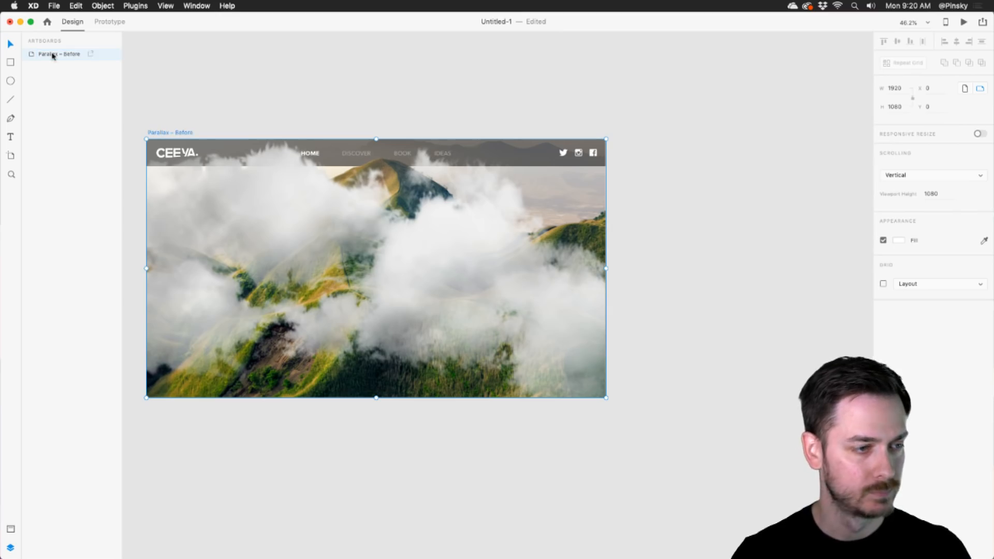
click(313, 119)
- Open the layers of the Parallax - Before artboard and hide the Top, Bottom and Hills layers
drag(314, 124, 443, 101)
scroll(452, 173, up, 5)
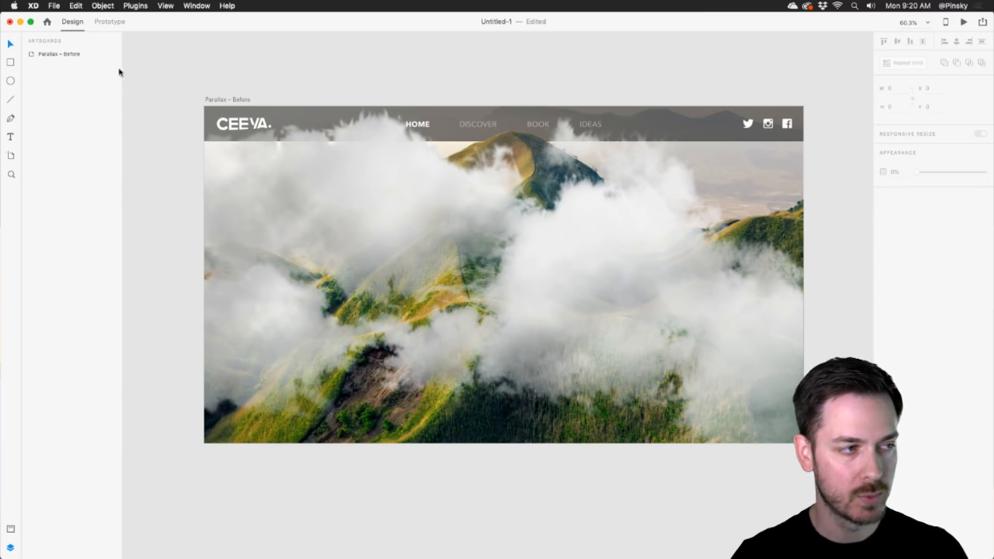
click(61, 54)
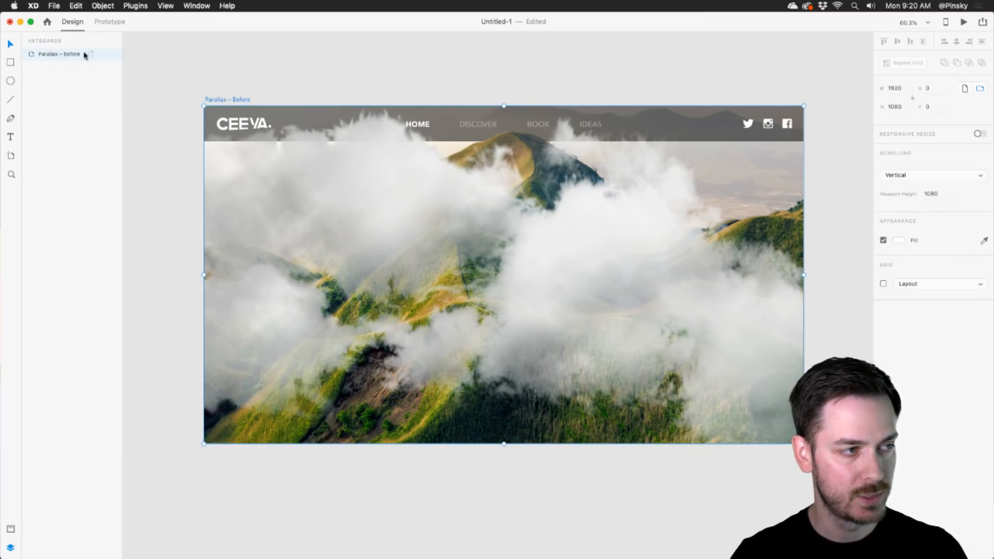
double_click(30, 54)
click(29, 54)
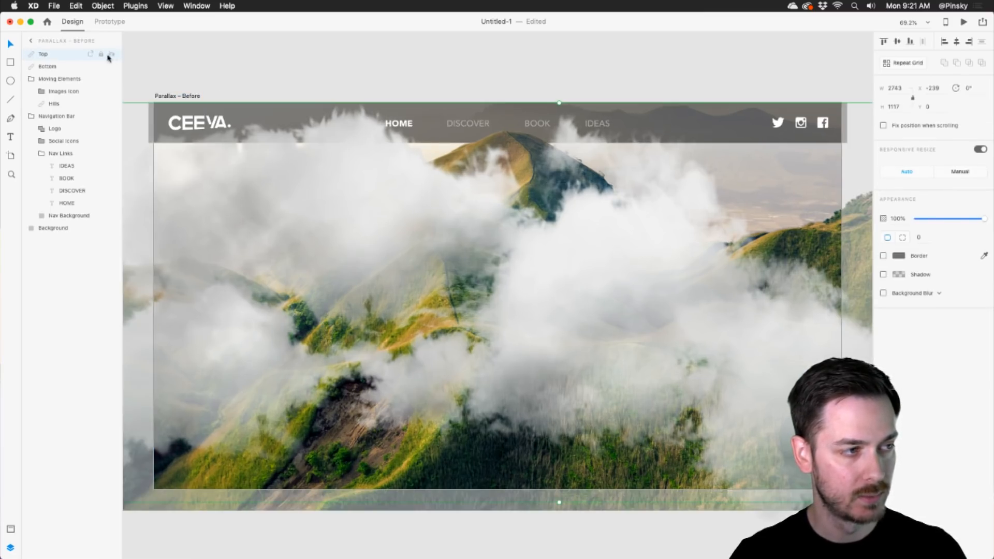
click(111, 54)
click(111, 67)
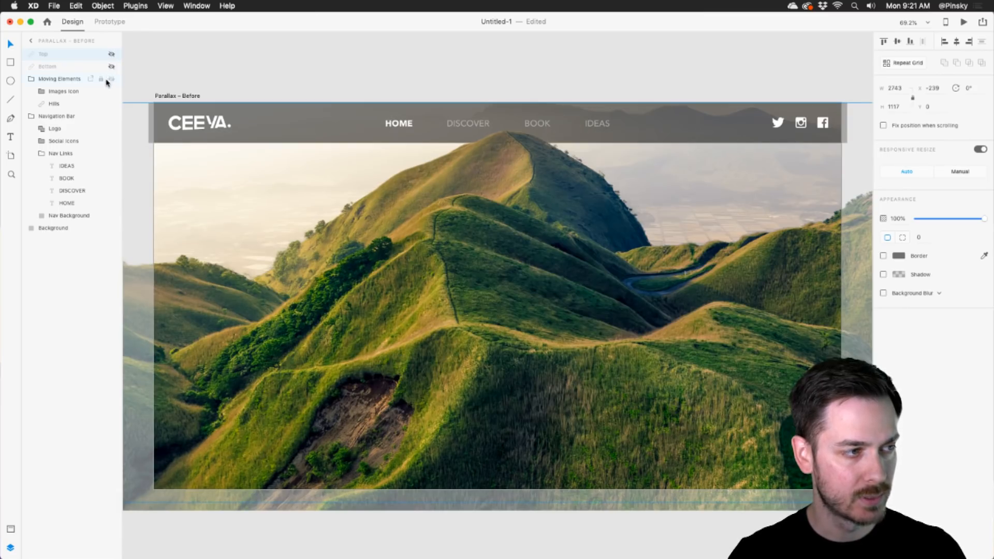
click(112, 104)
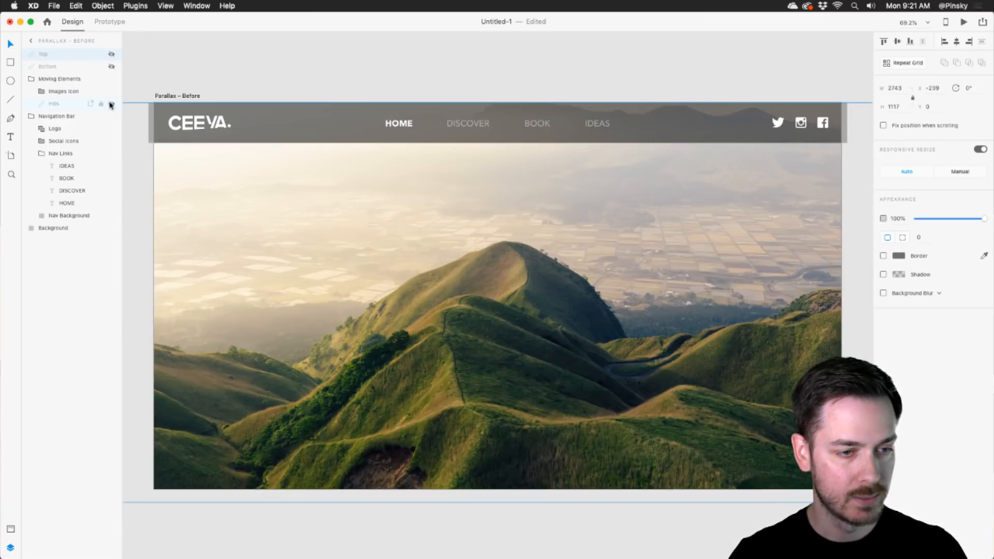
- Add the two-line text "THE WORLD IS WAITING" over the hill's peak near the artboard's centre
key(t)
click(458, 269)
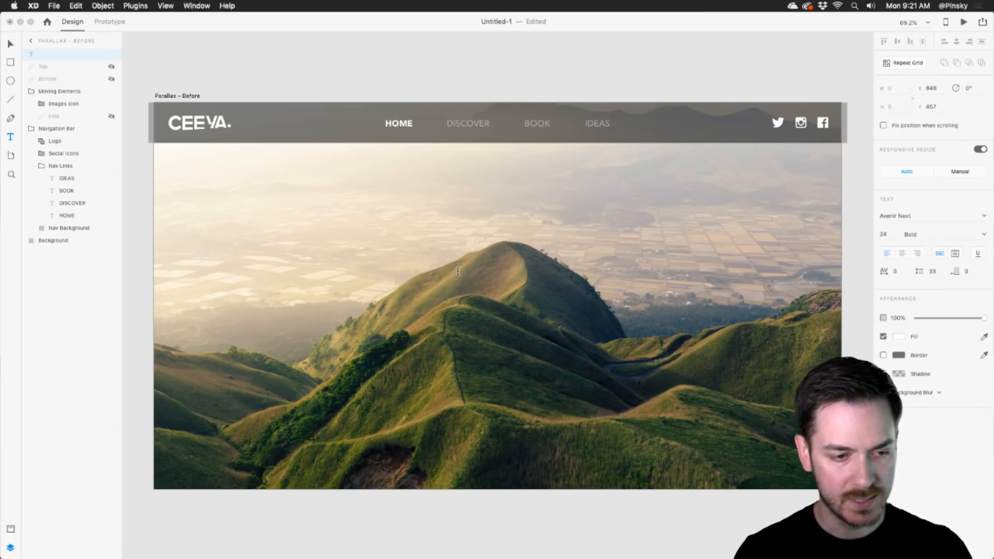
text(THE WORLD )
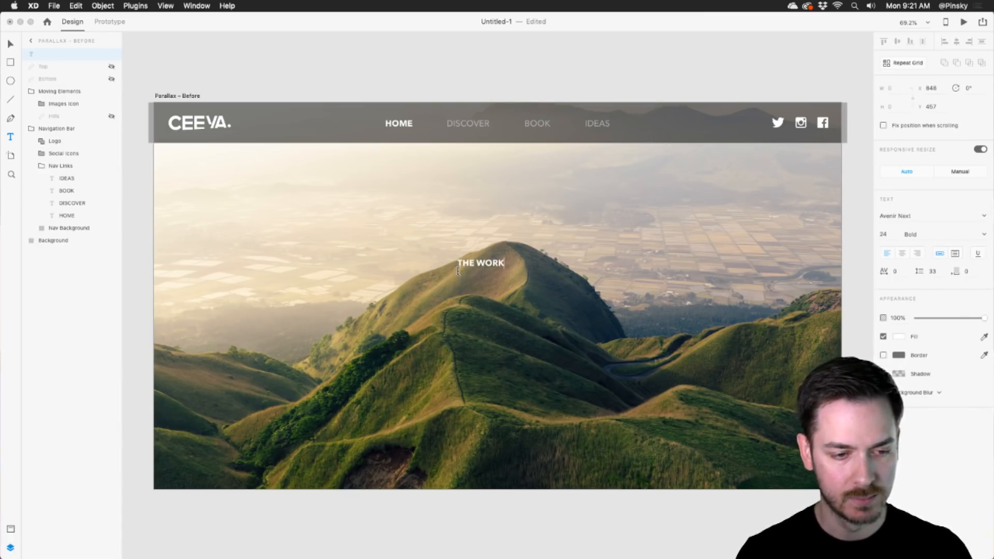
text(IS WAITING)
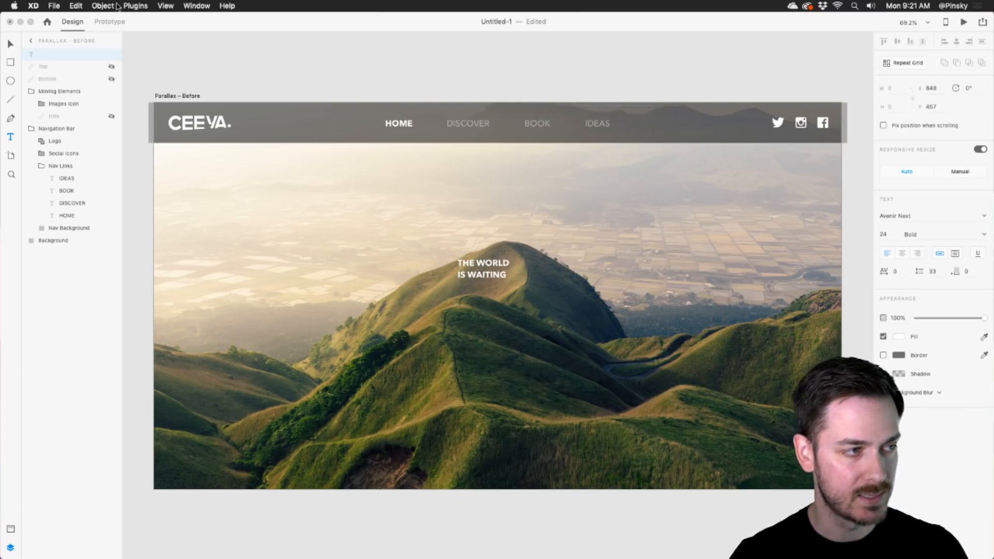
- Put the headline text layer inside Moving Elements below Hills and enlarge it to font size 83
click(11, 45)
drag(58, 56, 58, 123)
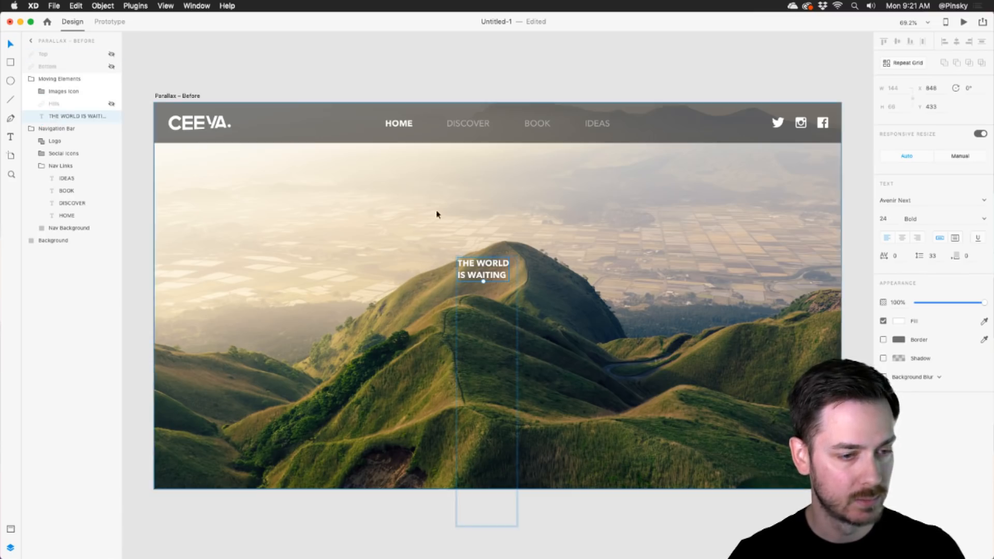
drag(483, 282, 534, 241)
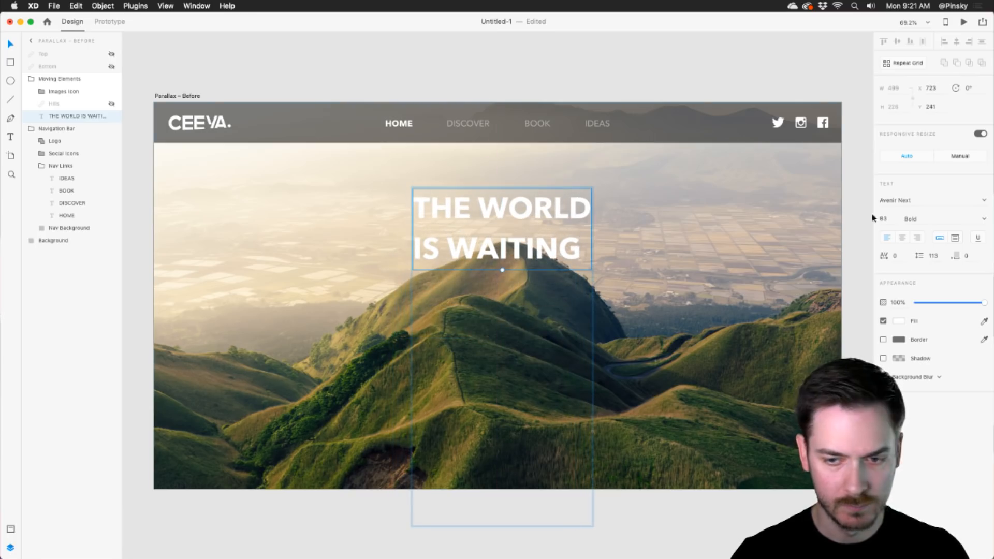
- Change the headline's font to DIN Condensed
click(939, 206)
text(D)
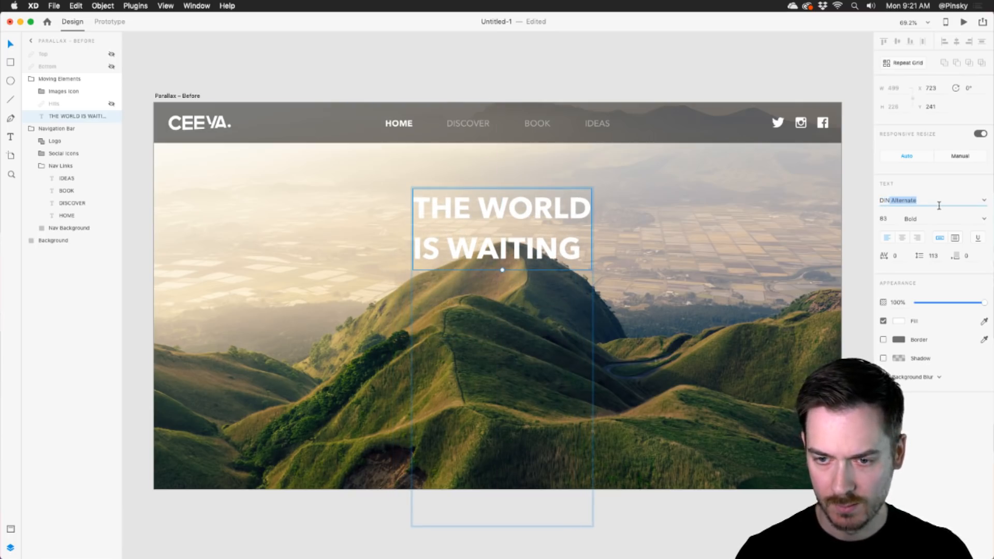
text(IN)
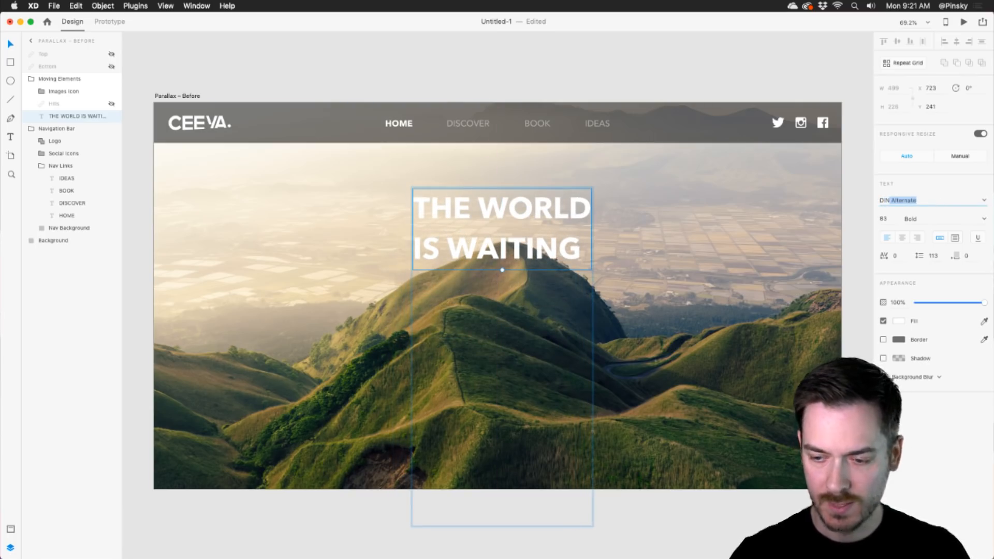
click(983, 200)
click(941, 221)
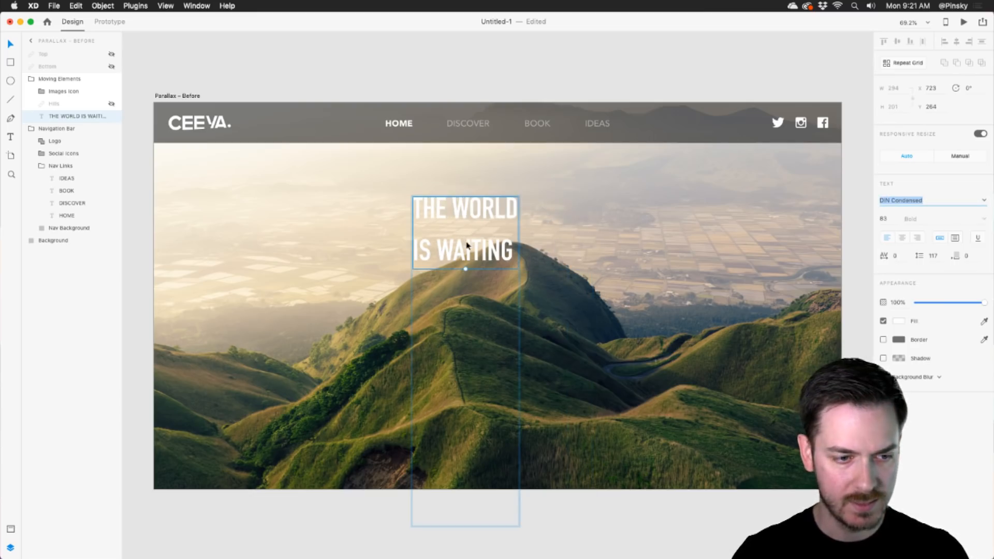
- Tighten the headline's line spacing to 77
click(933, 263)
key(shift+Down)
key(shift+Down)
key(shift+Down)
key(shift+Down)
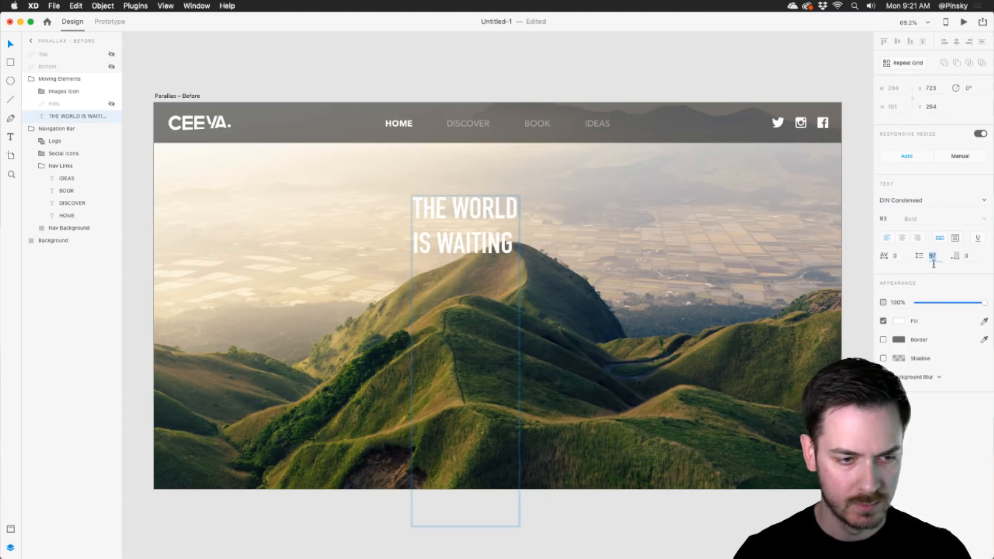
- Increase the font size of the headline's second line, "IS WAITING", to 87 so it matches the first line's width
triple_click(474, 237)
click(472, 243)
triple_click(449, 253)
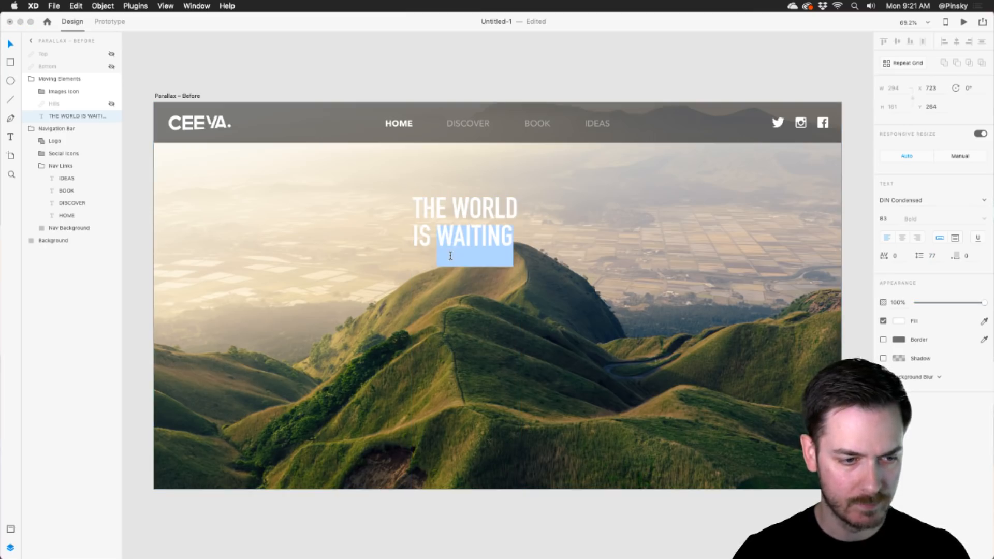
click(888, 221)
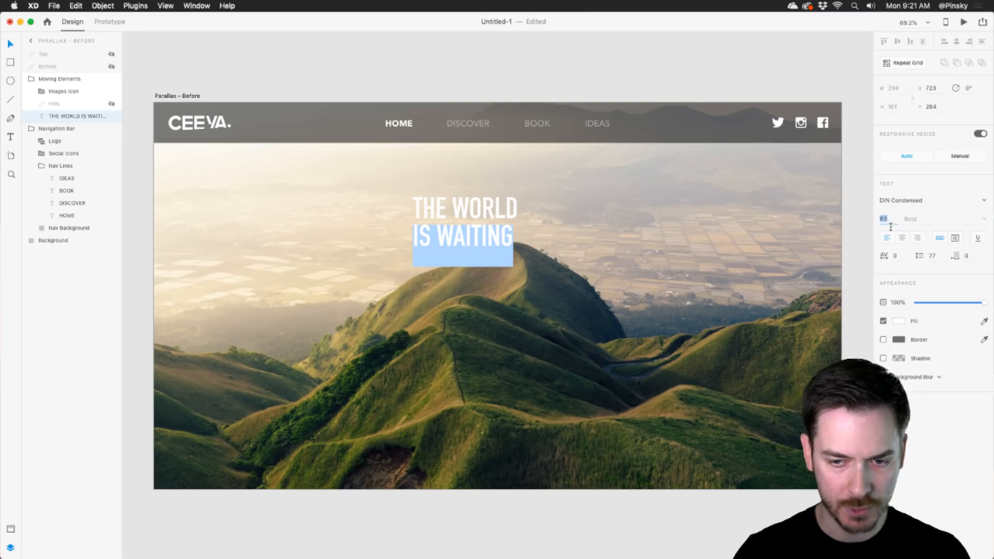
key(Up)
key(Up)
key(Up)
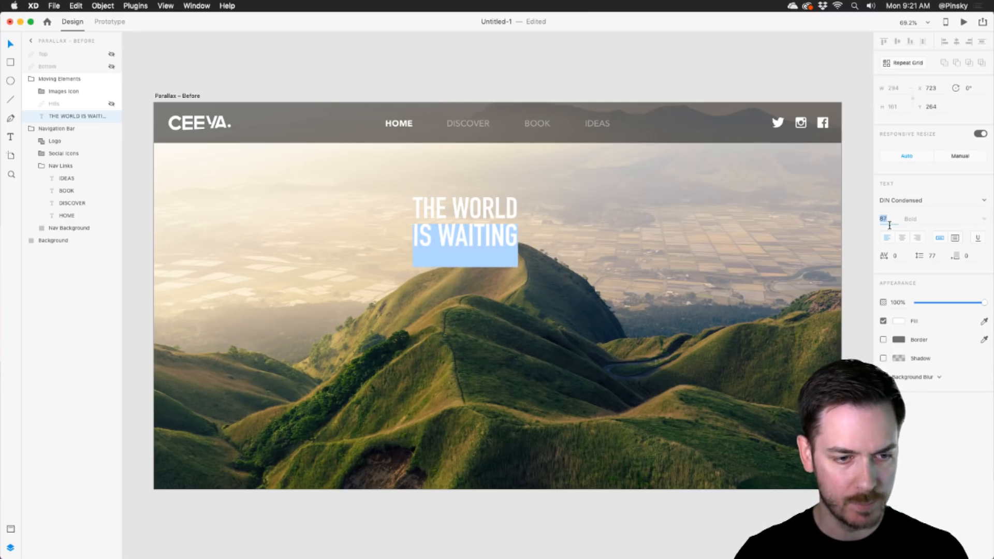
- Move the headline over the hill's peak at about X 811, Y 363 and scale it to about 298 by 162
key(Escape)
mouse_move(465, 256)
mouse_down()
mouse_move(465, 271)
mouse_move(465, 258)
mouse_up()
drag(481, 225, 513, 255)
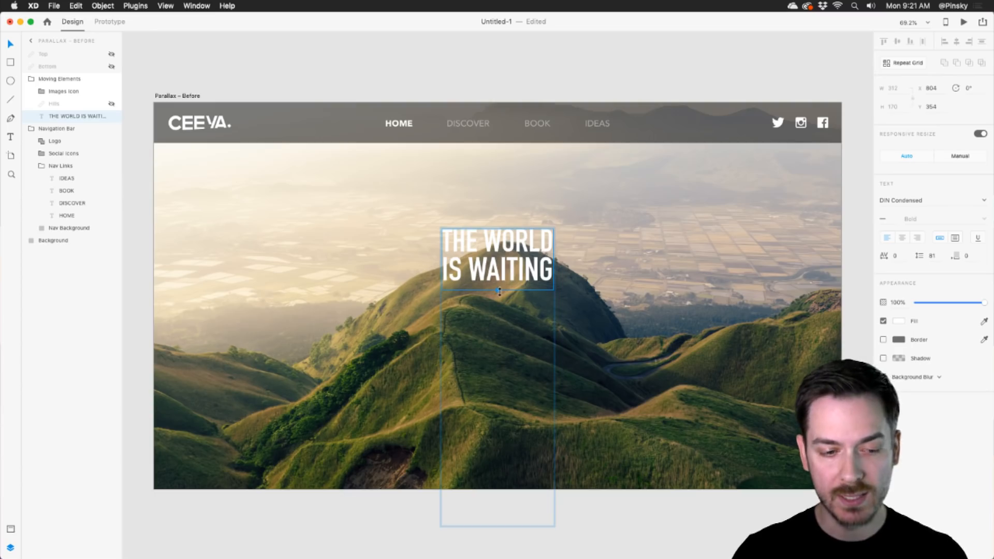
drag(496, 292, 510, 269)
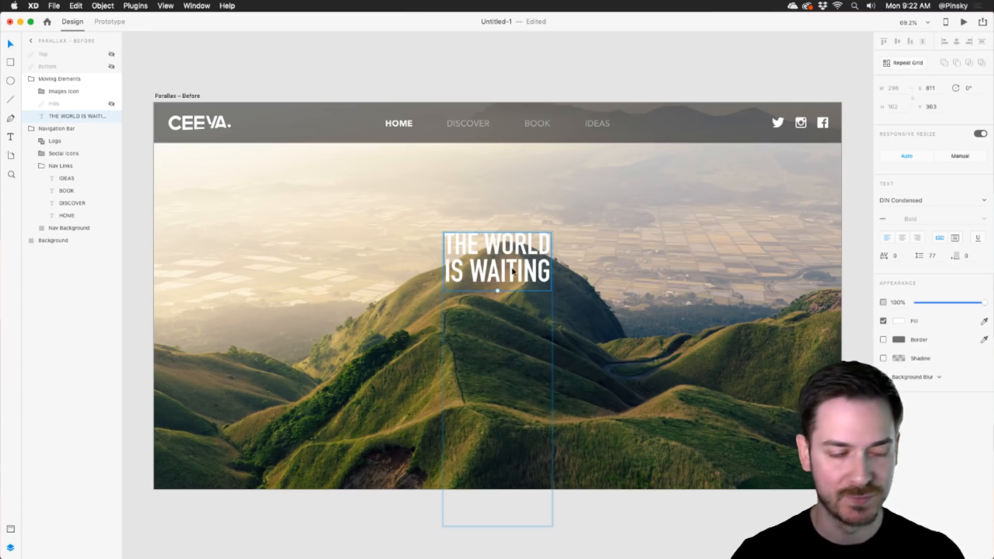
- Show the hidden Hills, Bottom and Top layers again and deselect everything
click(111, 103)
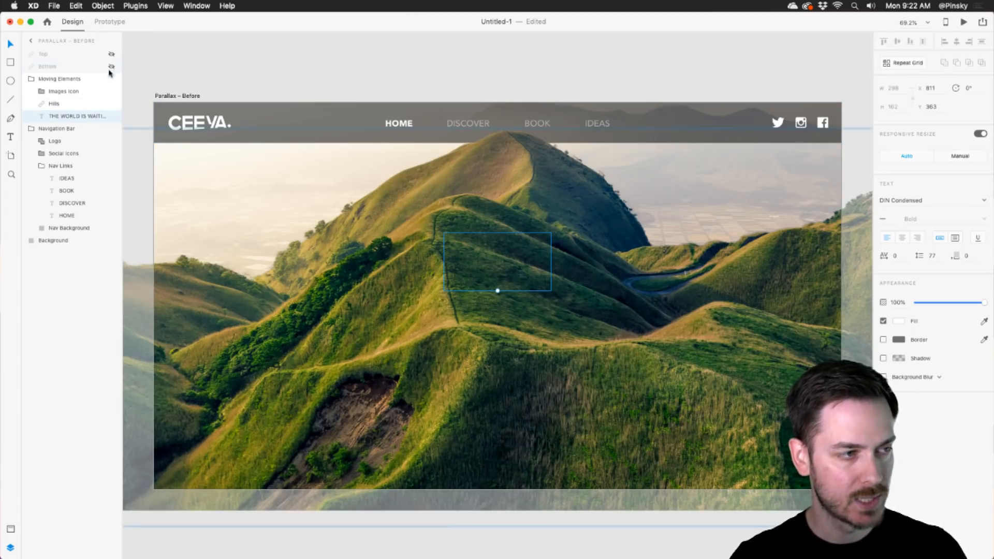
click(112, 66)
click(112, 54)
click(412, 42)
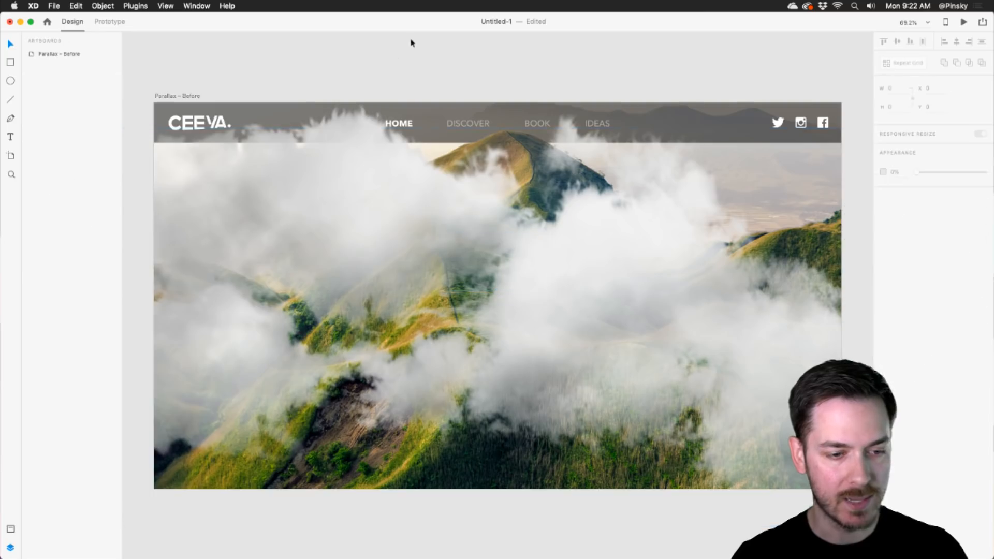
- Duplicate the Parallax – Before artboard and rename the copy Parallax – After
scroll(494, 161, down, 5)
drag(495, 161, 328, 148)
click(190, 145)
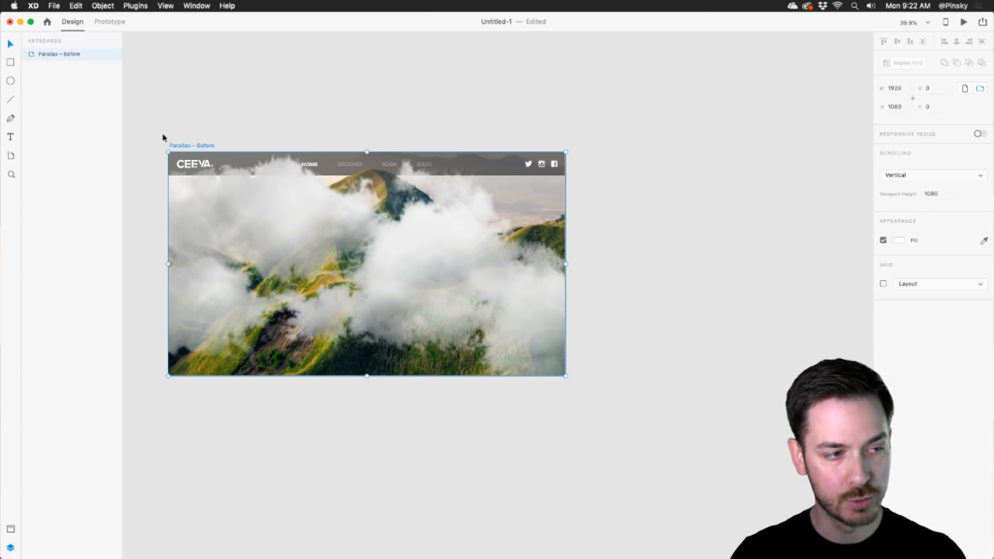
key(super+d)
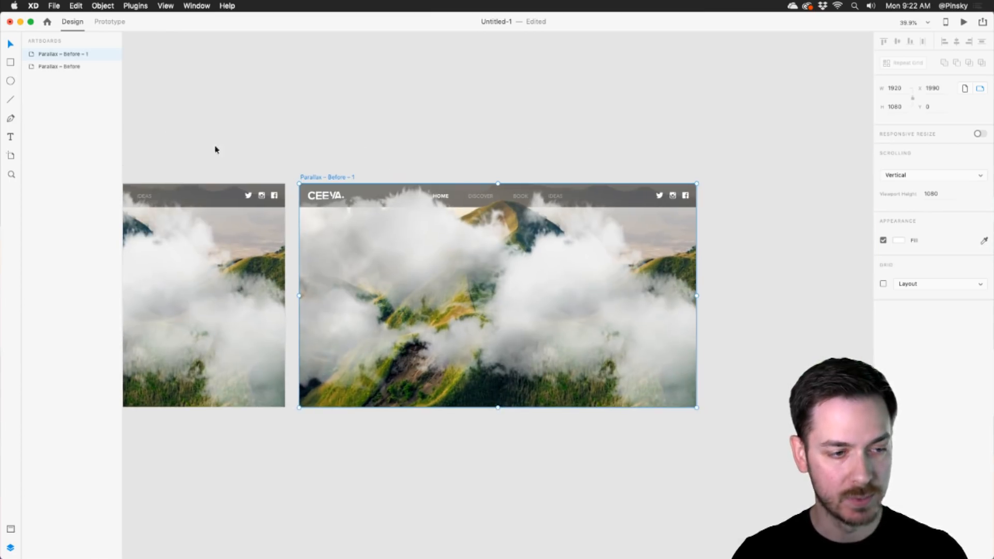
double_click(69, 55)
drag(63, 55, 160, 69)
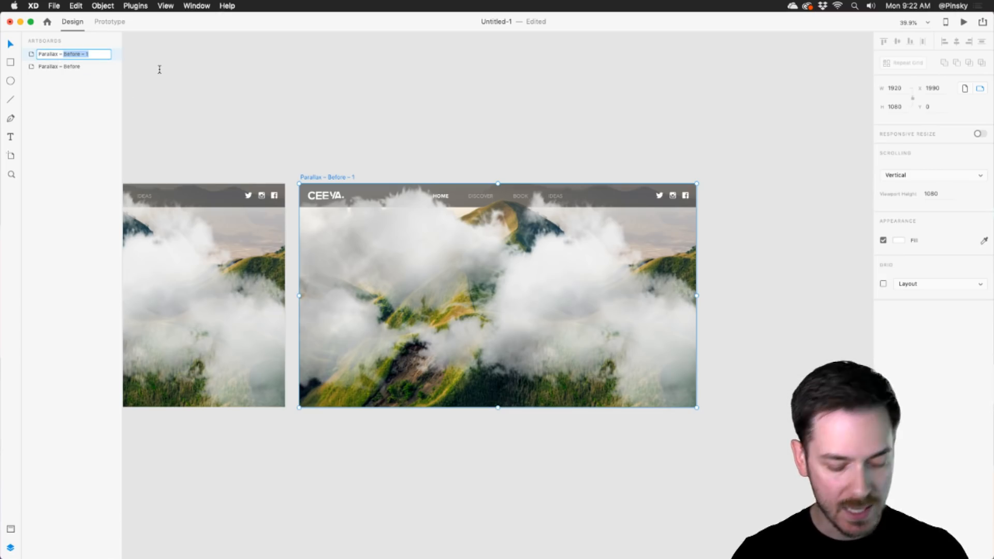
text(After)
key(Return)
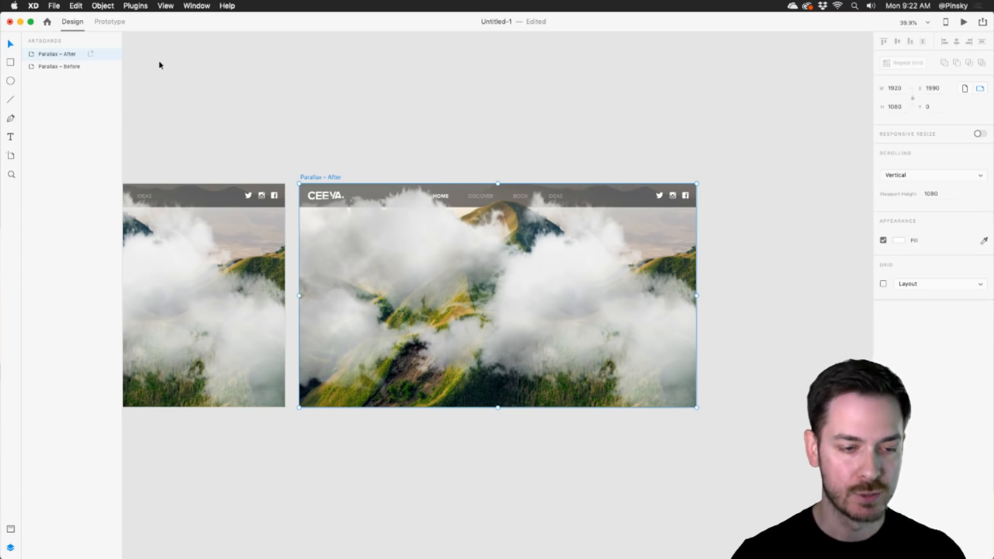
- Move the Parallax – After artboard sideways to X 3444, leaving a wide gap beside the Before artboard
drag(324, 177, 381, 164)
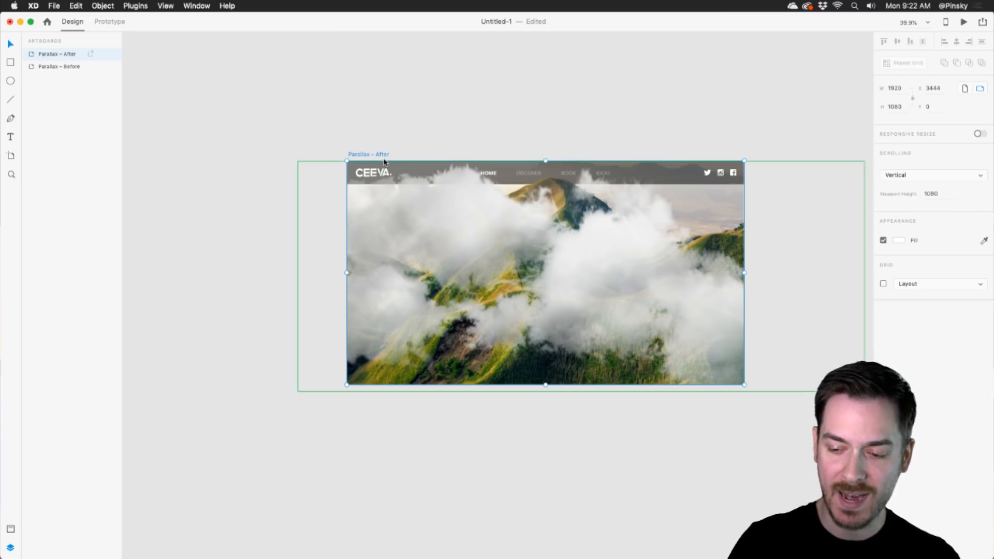
drag(274, 218, 641, 219)
drag(435, 218, 333, 222)
drag(643, 222, 432, 211)
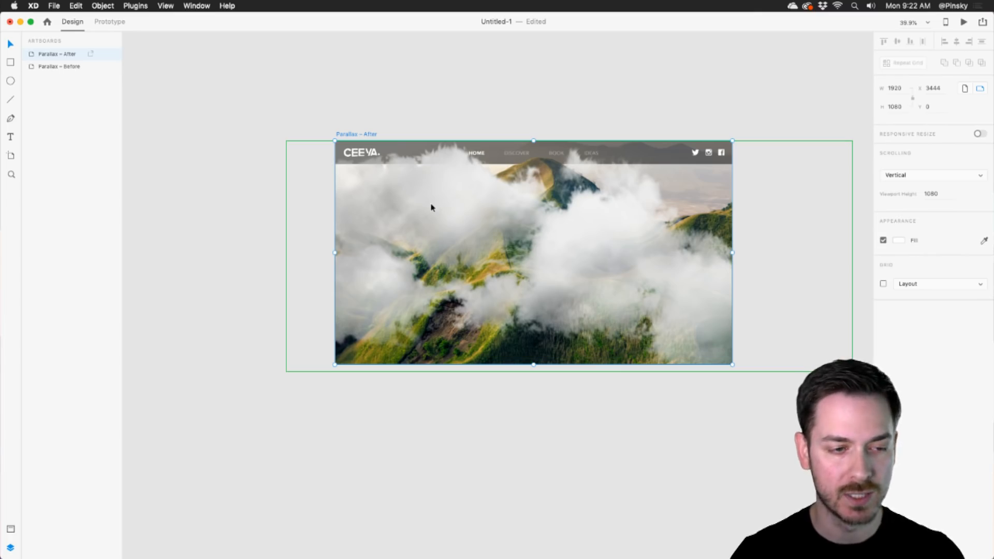
scroll(466, 214, right, 2)
click(438, 202)
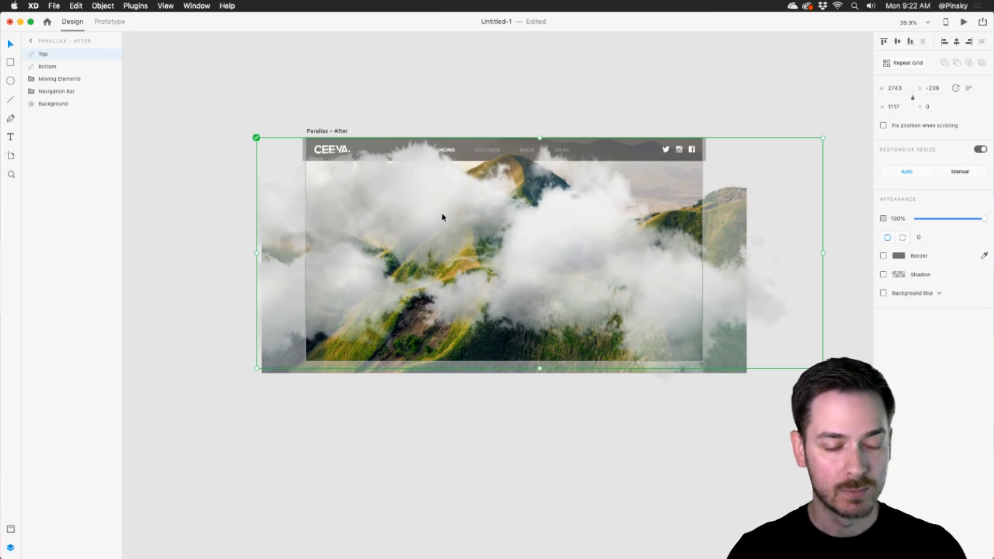
drag(449, 211, 271, 84)
key(super+z)
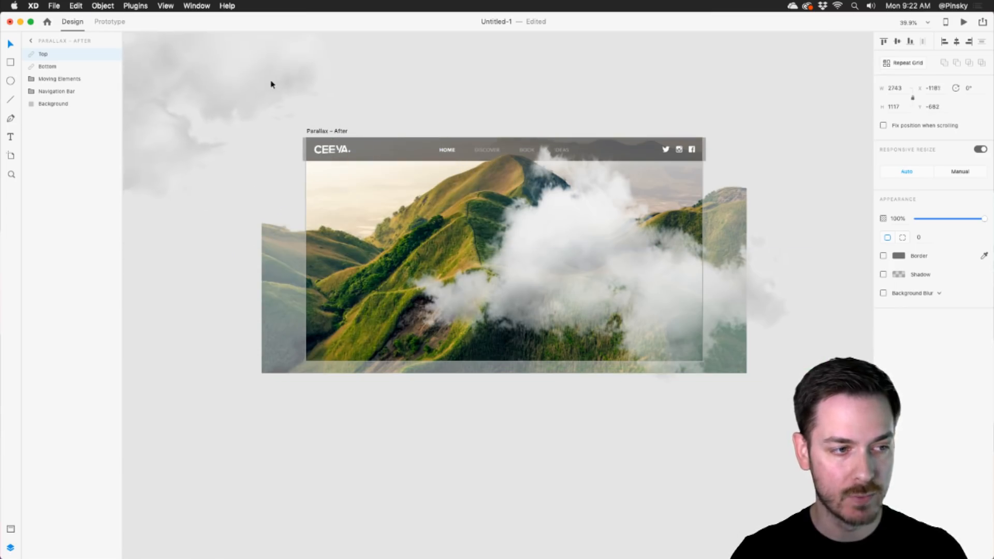
drag(429, 133, 377, 80)
key(super+z)
drag(632, 216, 406, 119)
drag(528, 199, 674, 236)
drag(805, 358, 825, 376)
key(super+z)
key(super+z)
key(super+z)
key(super+z)
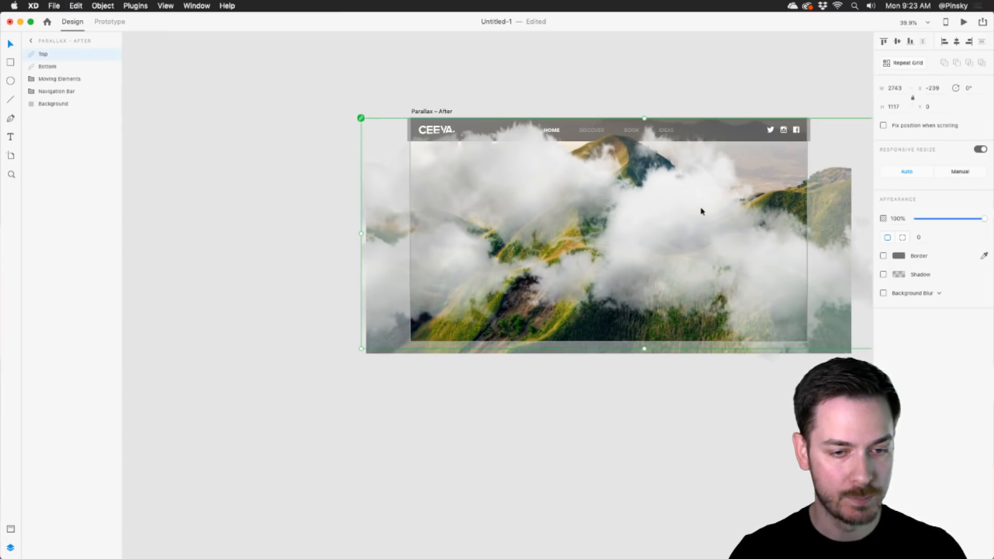
- Put the Top and Bottom cloud layers inside the Moving Elements group of the Parallax – After artboard
click(70, 66)
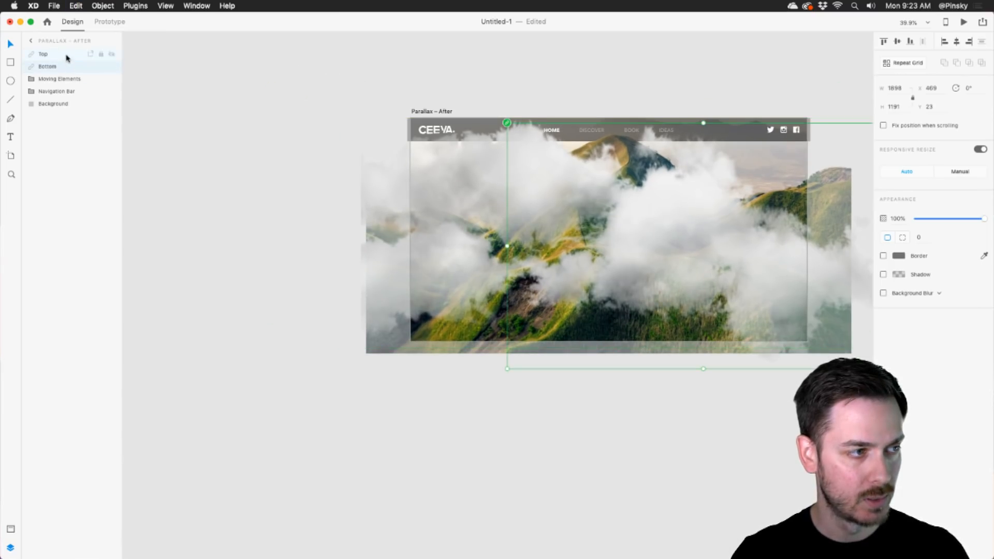
click(31, 80)
shift+click(62, 53)
drag(64, 66, 67, 85)
- Put the Top and Bottom cloud layers of the Parallax – Before artboard inside its Moving Elements group
scroll(390, 155, left, 10)
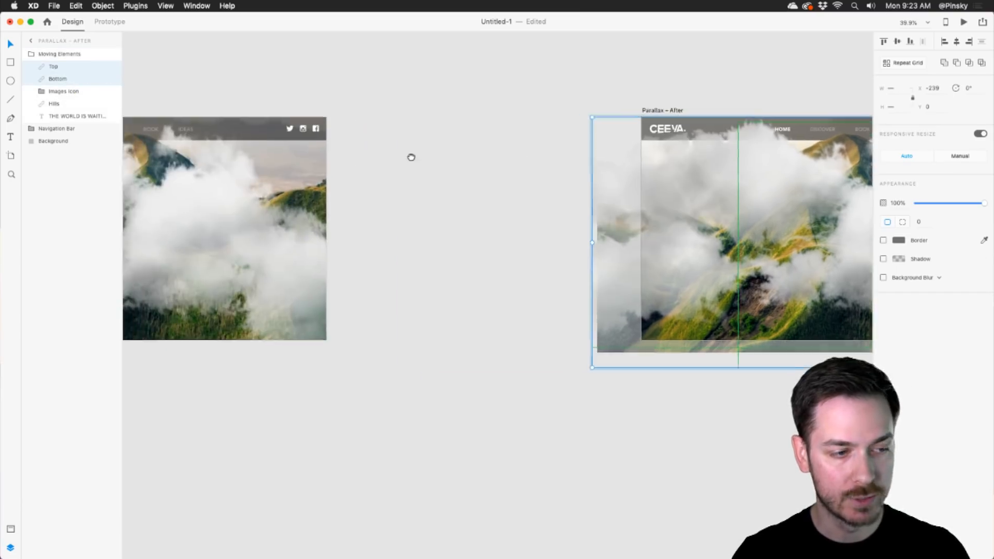
click(369, 188)
drag(255, 187, 405, 178)
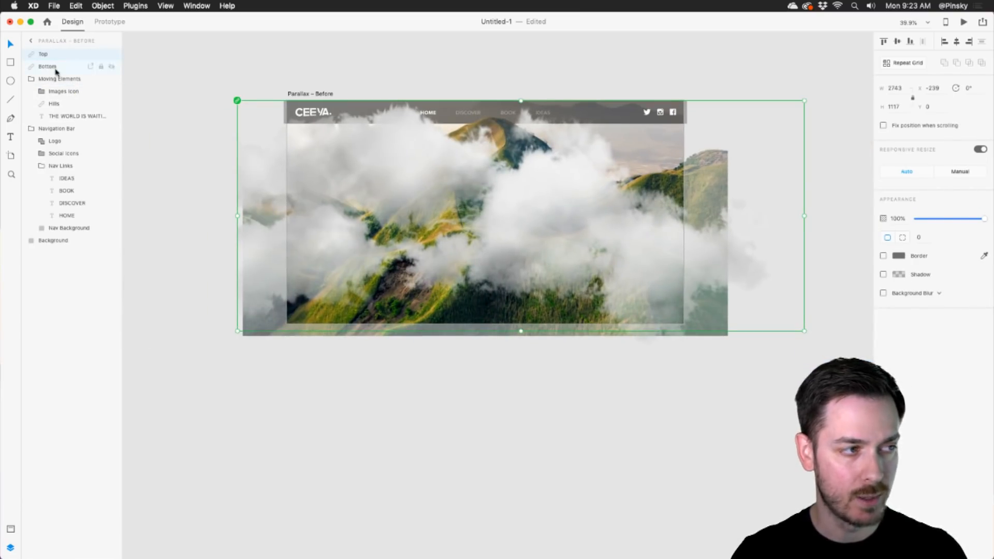
shift+click(55, 72)
drag(55, 72, 61, 89)
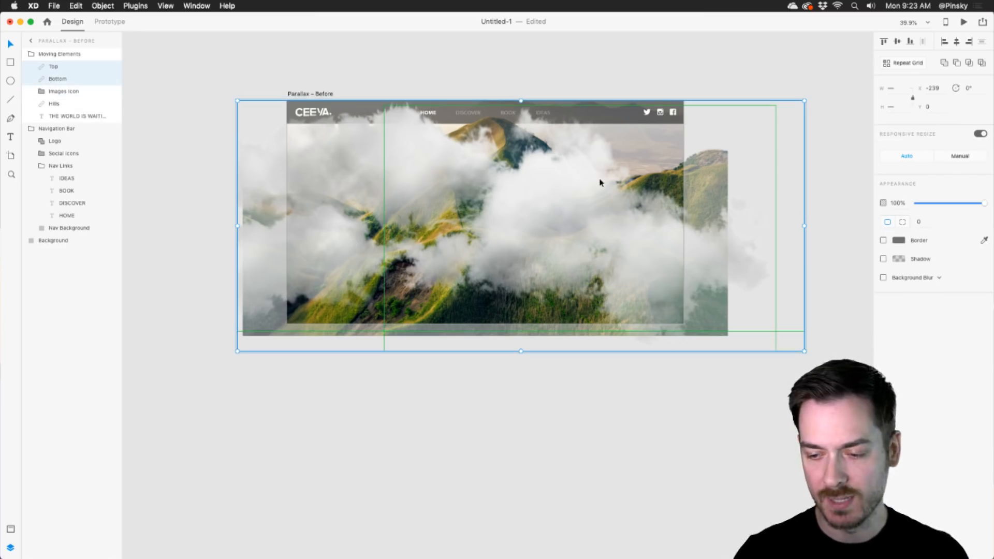
- On Parallax – After, move the Top clouds beyond the artboard's upper-left corner and the Bottom clouds beyond its lower-right to about X 1486, Y 656
scroll(600, 183, right, 15)
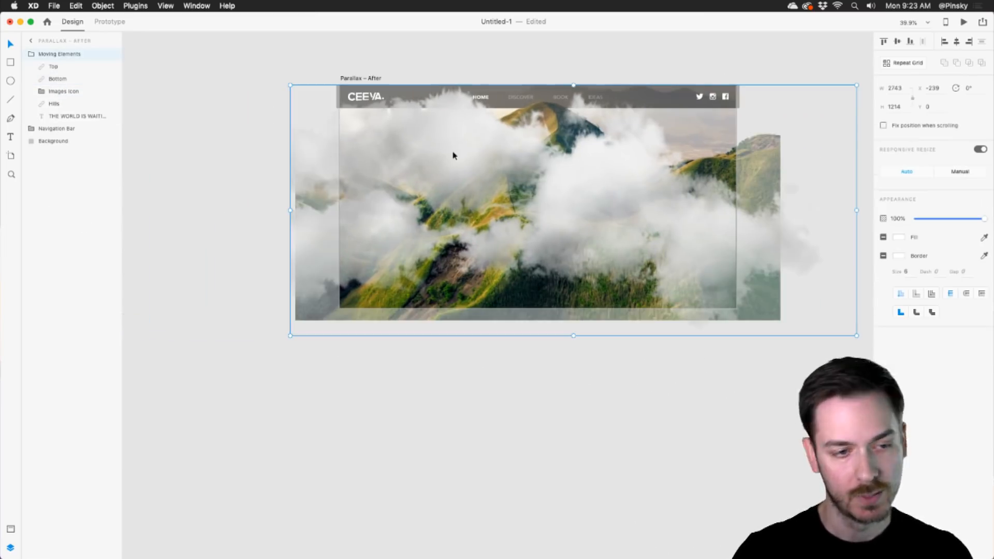
click(455, 60)
scroll(489, 102, up, 2)
scroll(518, 199, up, 4)
click(520, 204)
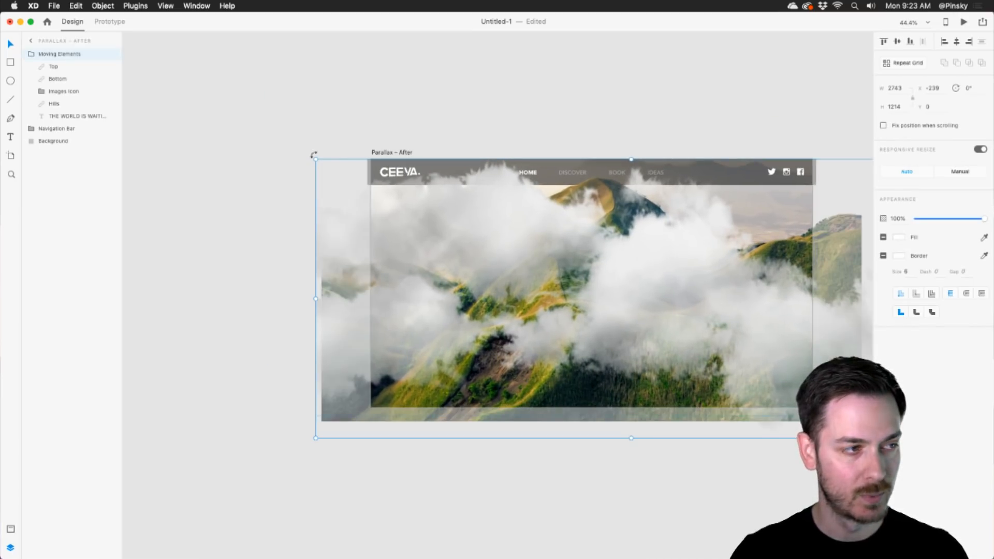
click(61, 68)
scroll(450, 199, down, 5)
drag(452, 196, 401, 155)
drag(553, 238, 716, 367)
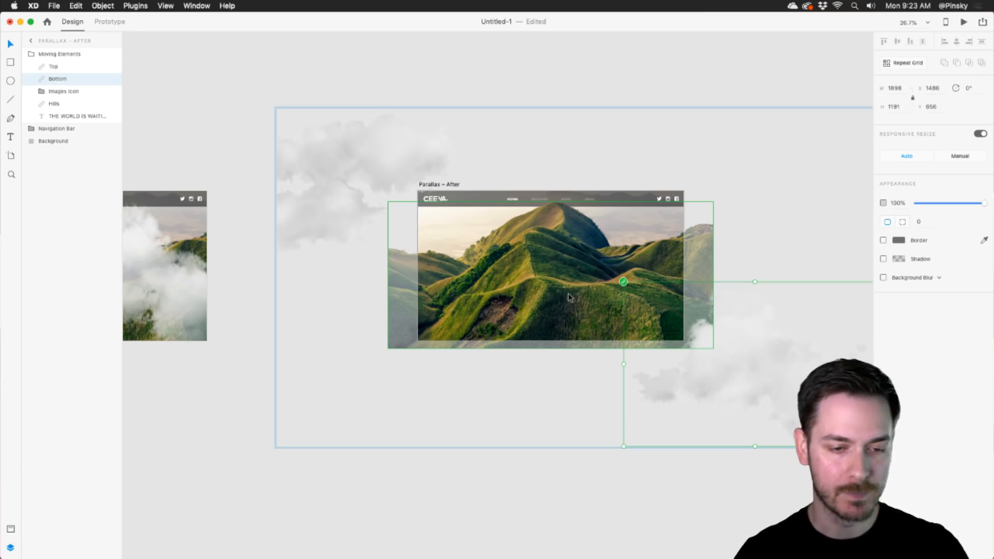
- Scale the Hills image down about its centre to about 1956 wide and lower it to about Y 382
scroll(574, 226, up, 5)
click(524, 269)
click(519, 279)
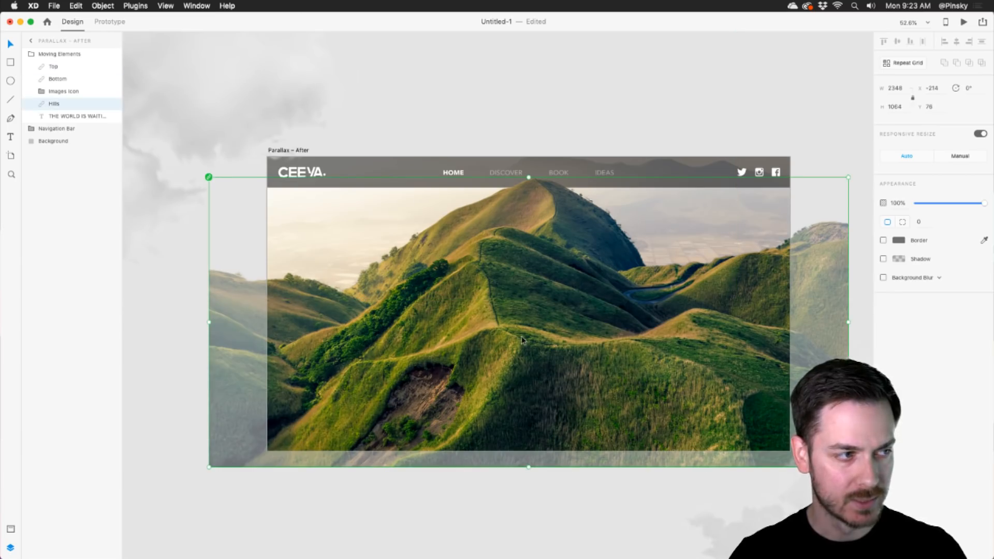
drag(850, 178, 822, 205)
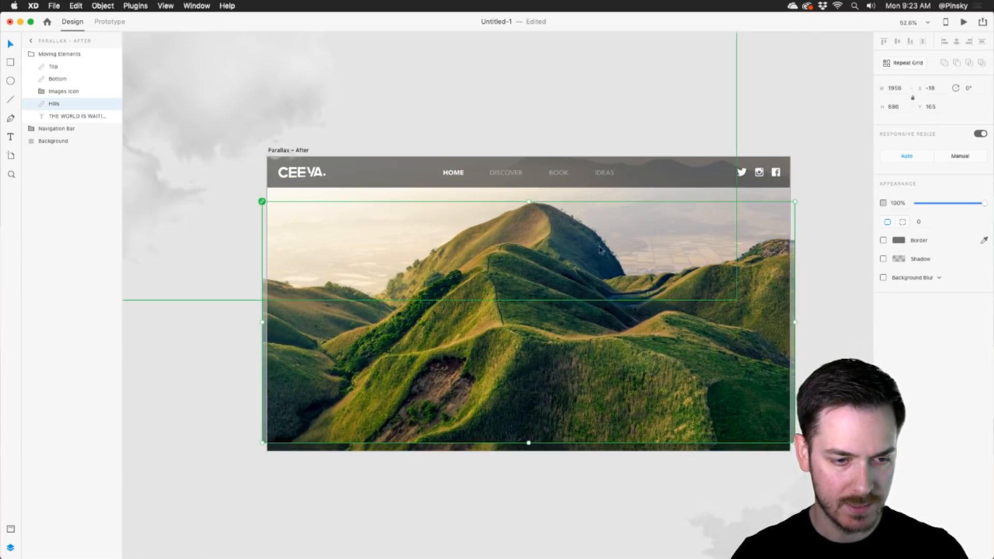
drag(539, 331, 537, 388)
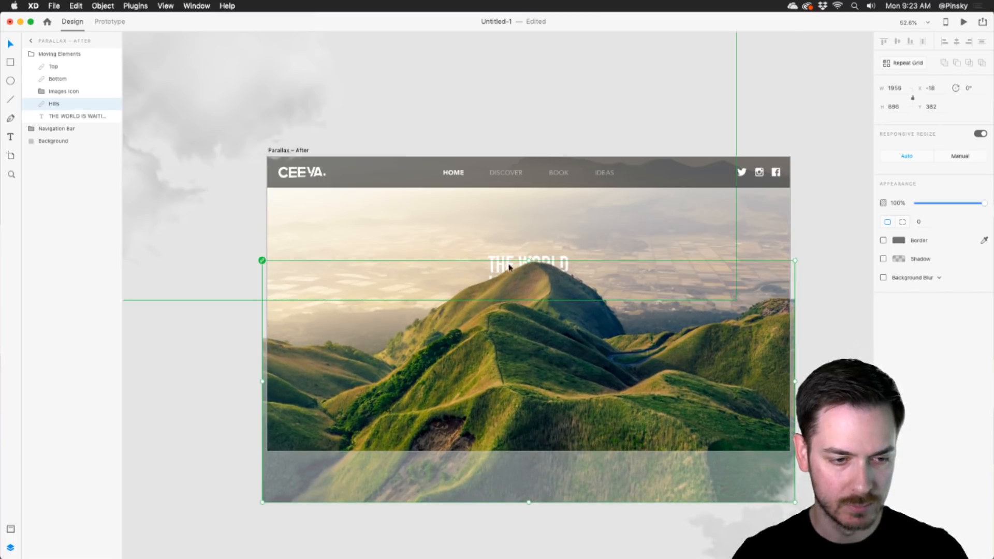
- Raise the headline above the hill to Y 263 and enlarge it to about 500 wide
click(62, 116)
key(shift+Up)
key(shift+Up)
key(shift+Up)
key(shift+Up)
key(shift+Up)
key(shift+Up)
key(shift+Up)
key(shift+Up)
key(shift+Up)
key(shift+Up)
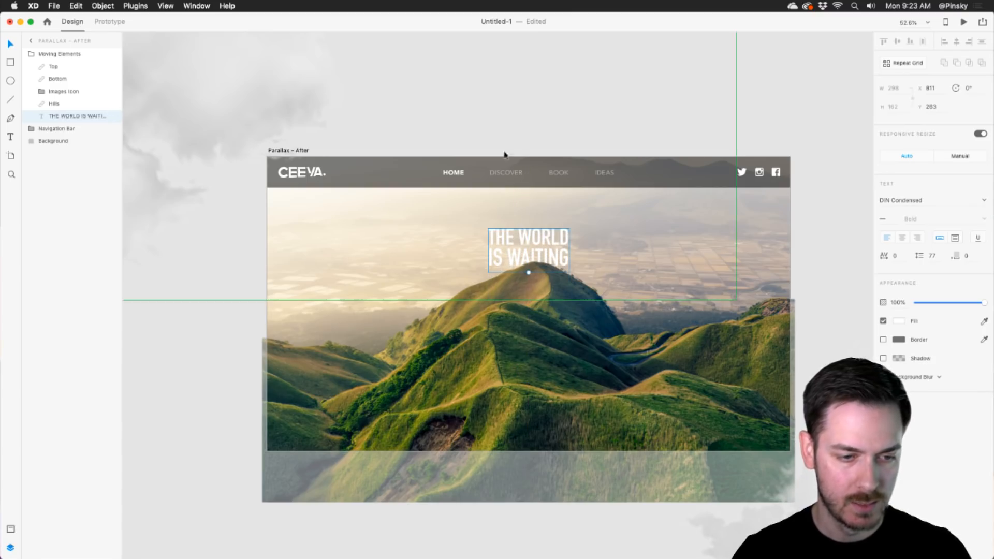
drag(536, 271, 534, 304)
click(561, 239)
key(shift+Up)
key(shift+Up)
key(shift+Up)
key(shift+Up)
key(shift+Up)
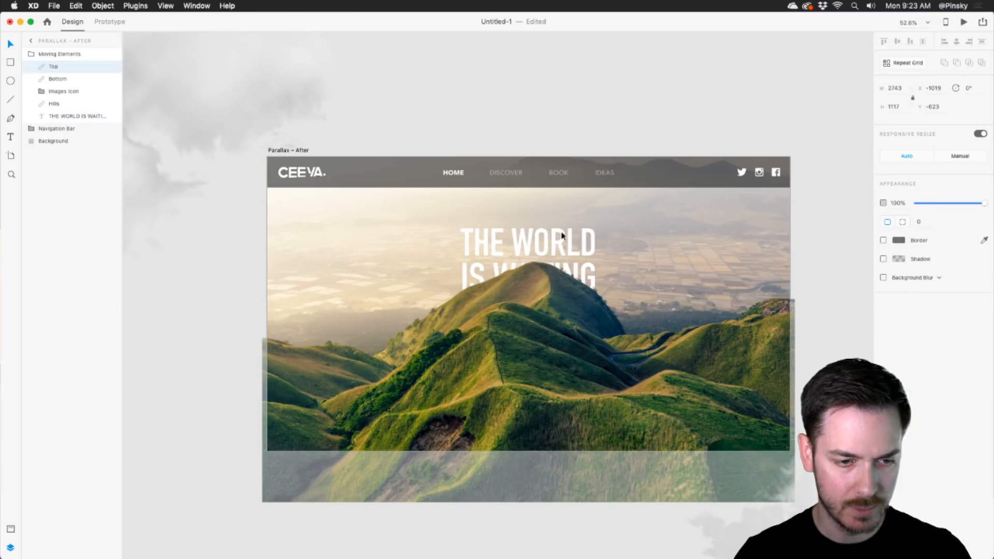
key(super+z)
- Raise the headline on Parallax – After to Y 142 so both lines sit above the hill's peak
click(55, 115)
key(shift+Up)
key(shift+Up)
key(shift+Up)
key(shift+Up)
key(shift+Up)
key(shift+Up)
key(shift+Up)
key(shift+Up)
key(shift+Up)
key(shift+Up)
key(shift+Up)
key(shift+Up)
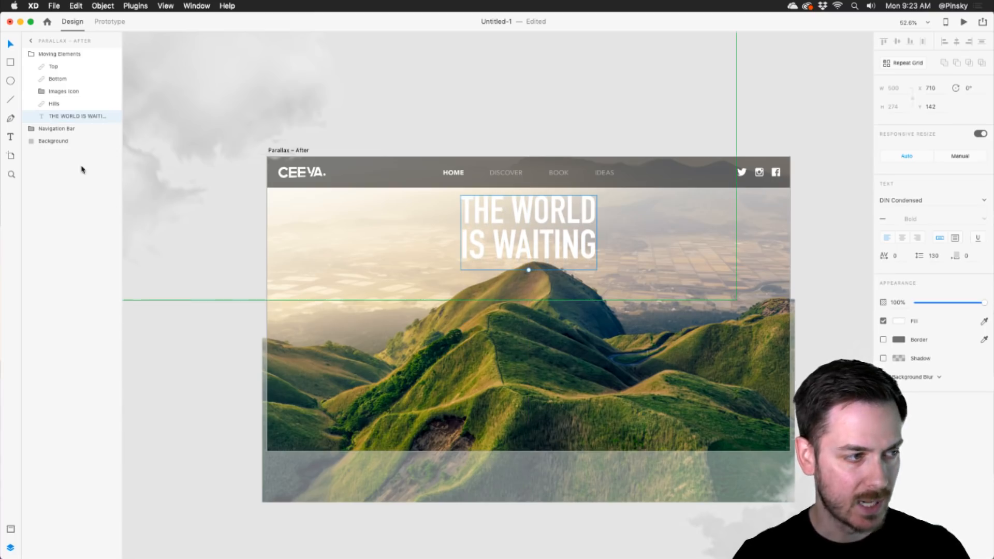
- Temporarily hide Moving Elements and shrink the Background's image inside its frame to match the Parallax – After artboard's width
click(66, 144)
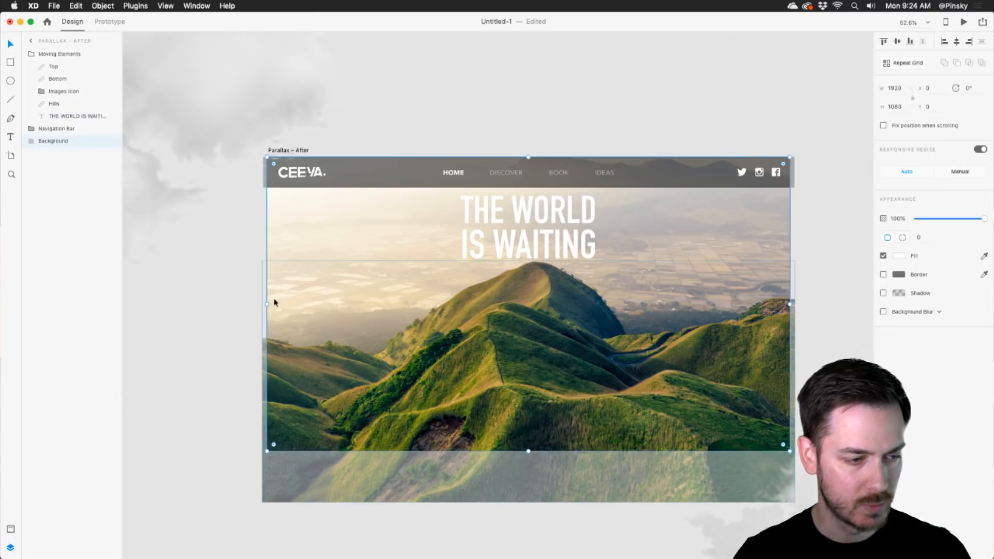
click(112, 54)
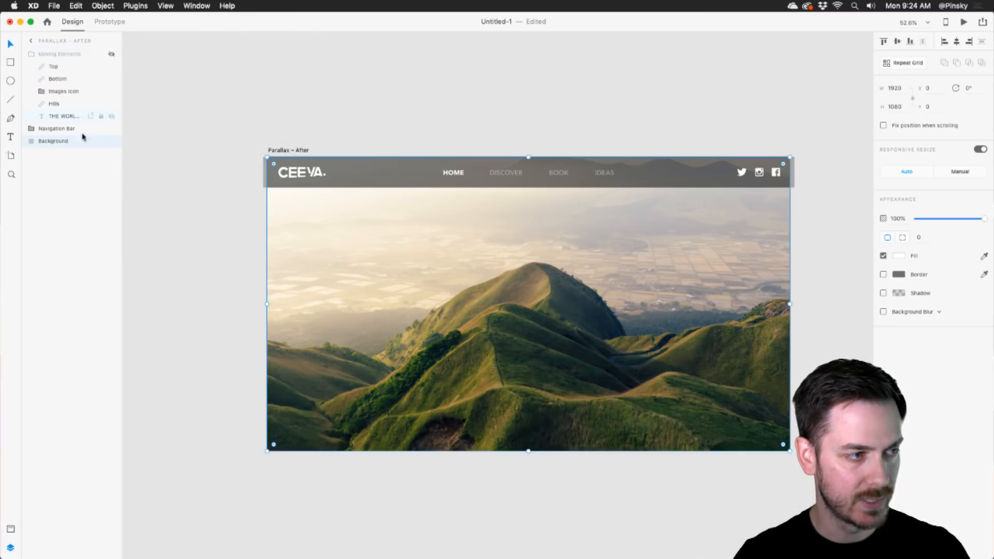
double_click(302, 264)
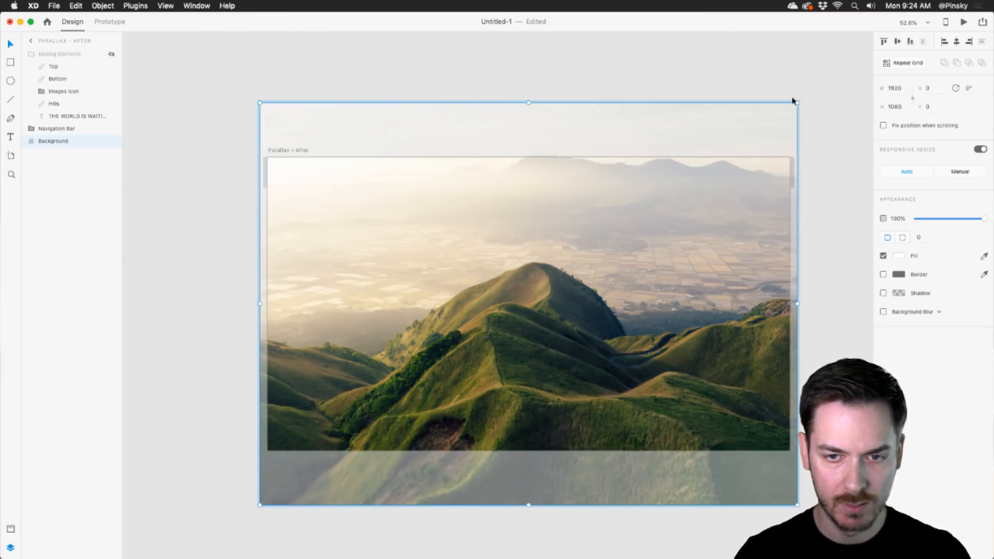
drag(796, 105, 795, 107)
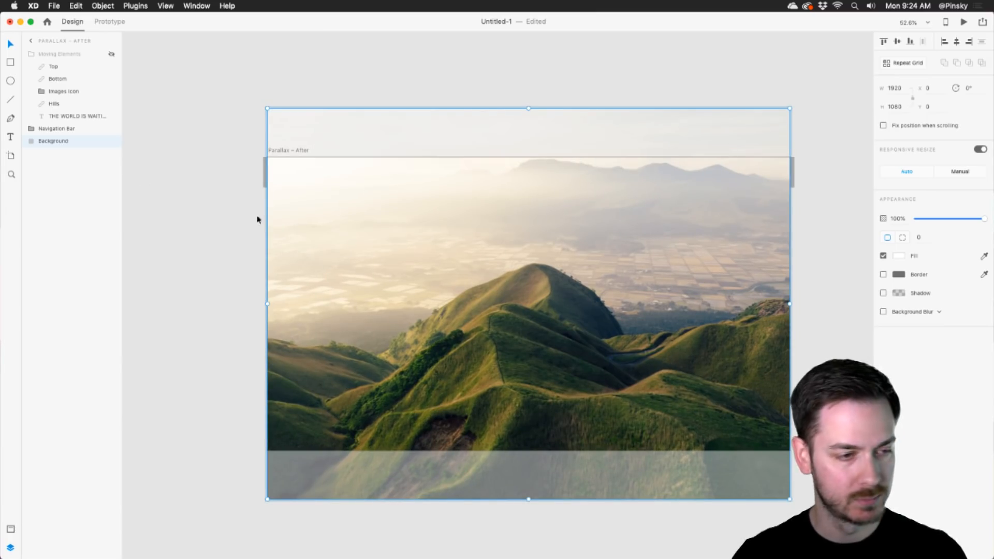
click(112, 54)
- On Parallax – Before, temporarily hide Moving Elements and enlarge the Background's image about its centre so it overflows the artboard frame
drag(225, 187, 621, 148)
drag(136, 230, 611, 170)
click(444, 213)
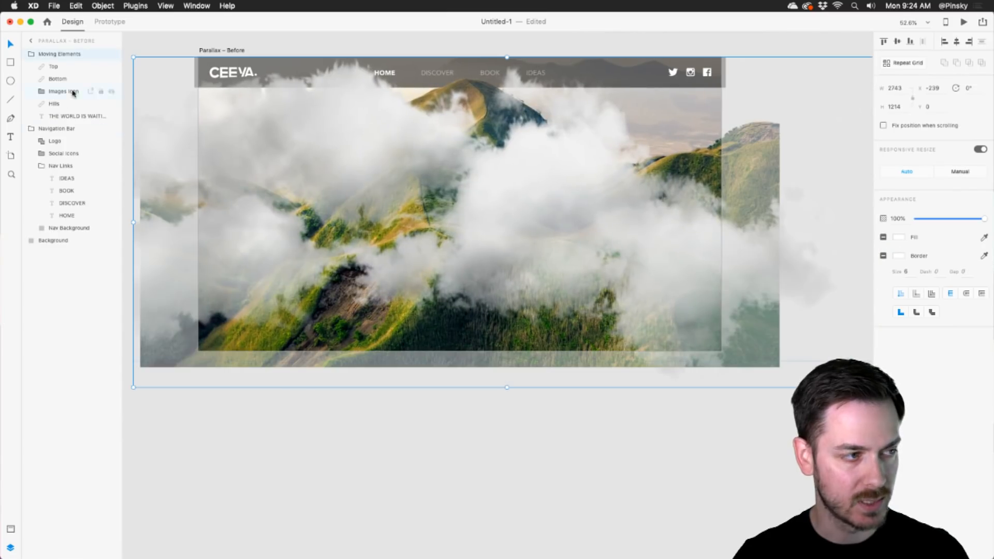
click(112, 54)
click(69, 241)
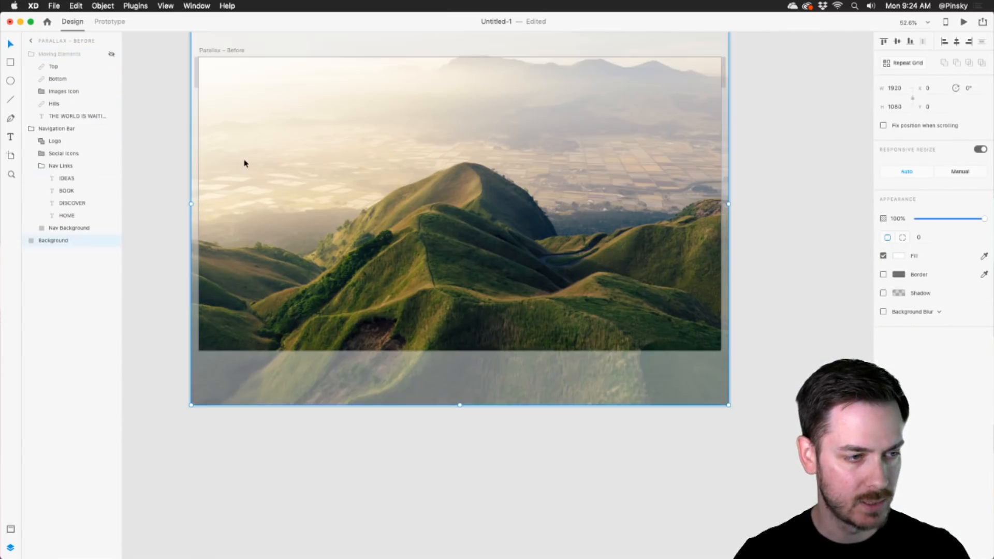
drag(730, 409, 754, 424)
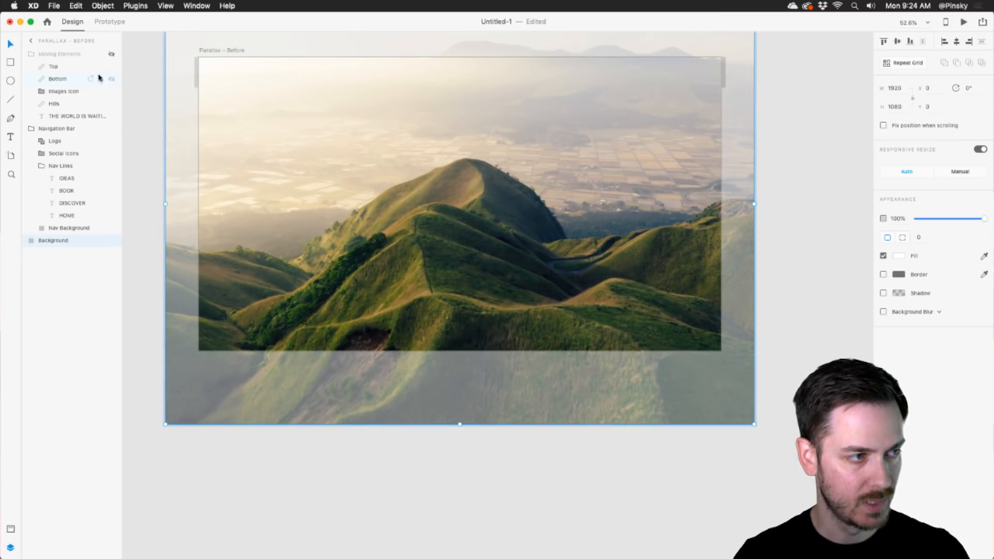
click(111, 54)
- Compare the background, clouds and headline composition of the Parallax – Before and Parallax – After artboards
scroll(673, 207, right, 15)
drag(404, 146, 386, 148)
scroll(487, 169, down, 3)
drag(517, 171, 476, 170)
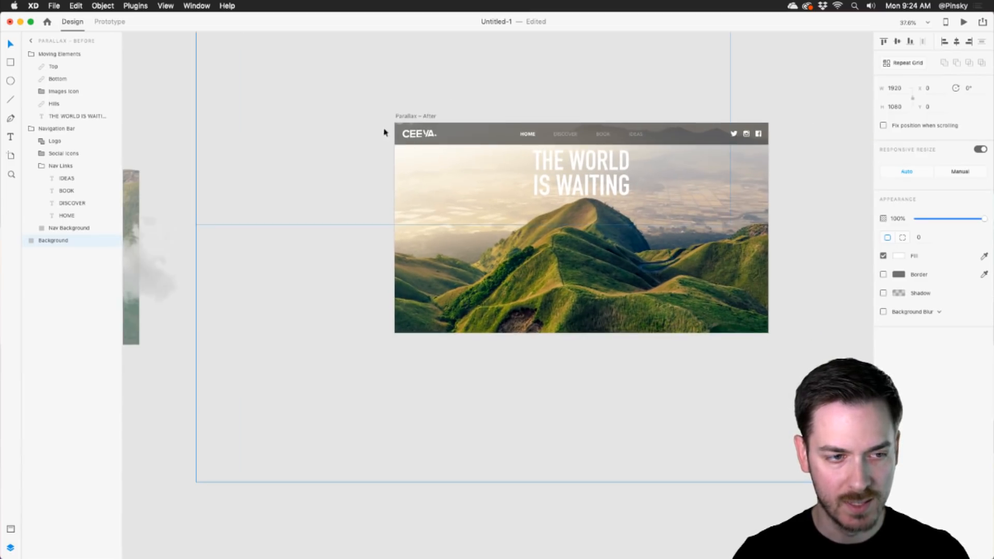
scroll(544, 144, left, 8)
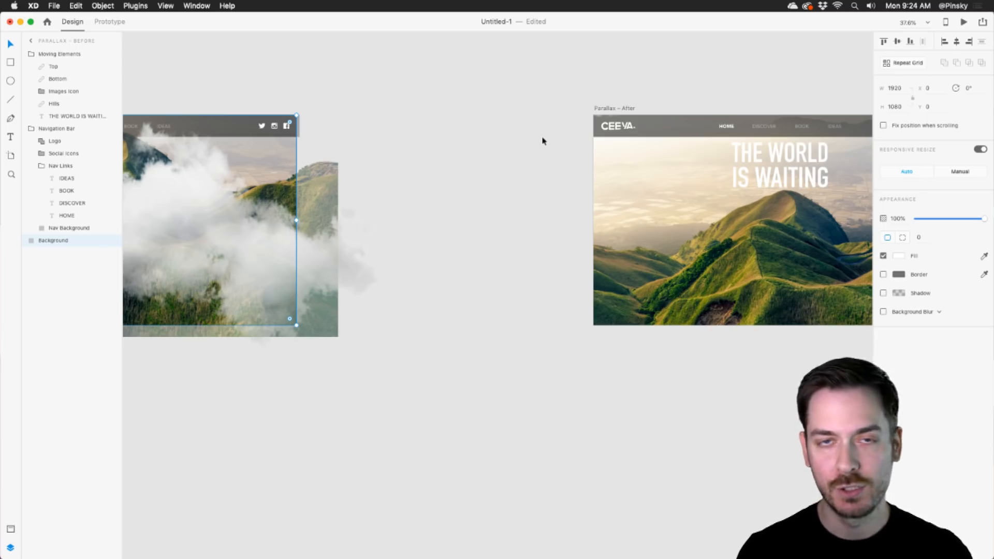
scroll(506, 156, left, 8)
drag(641, 182, 670, 176)
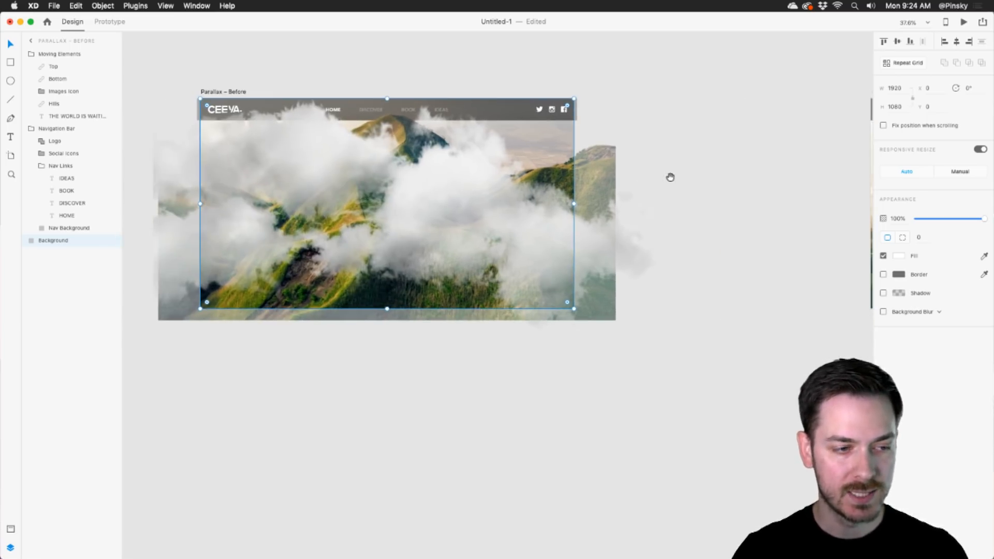
drag(752, 210, 372, 224)
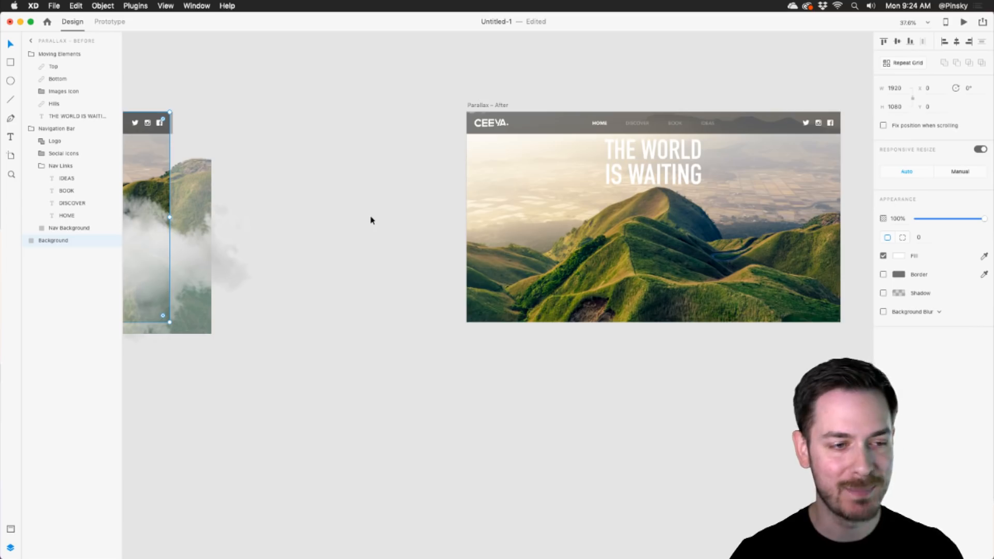
drag(341, 208, 635, 164)
click(655, 160)
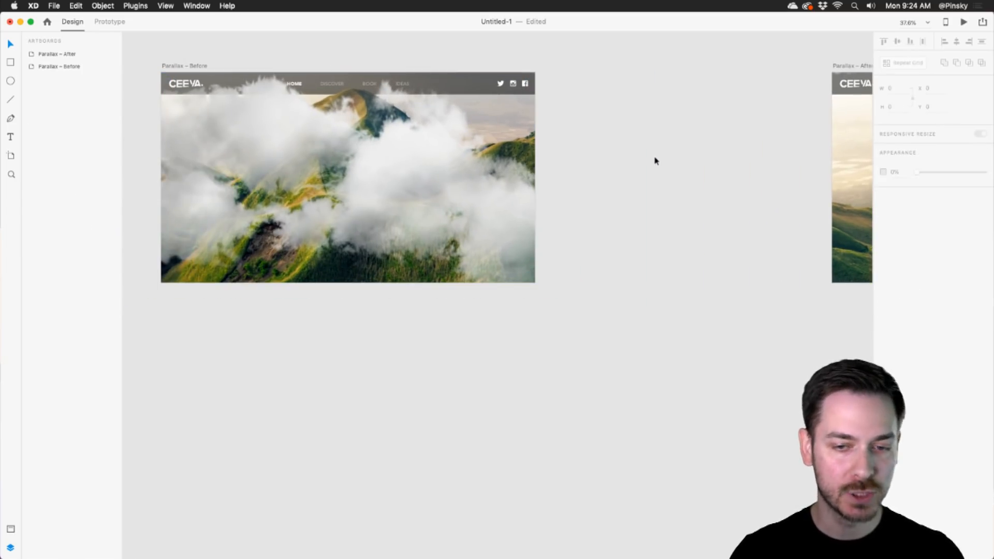
- On Parallax – After, set the Images Icon's opacity to 100% and raise it to Y 950, above the artboard's lower edge
drag(760, 156, 543, 168)
click(621, 222)
scroll(636, 241, up, 4)
drag(650, 418, 589, 245)
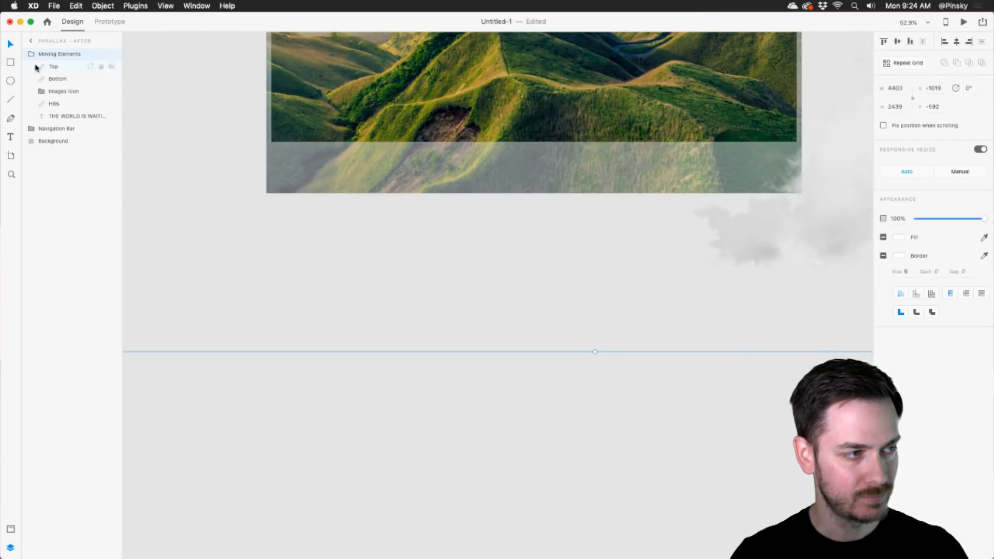
click(63, 91)
scroll(550, 278, up, 5)
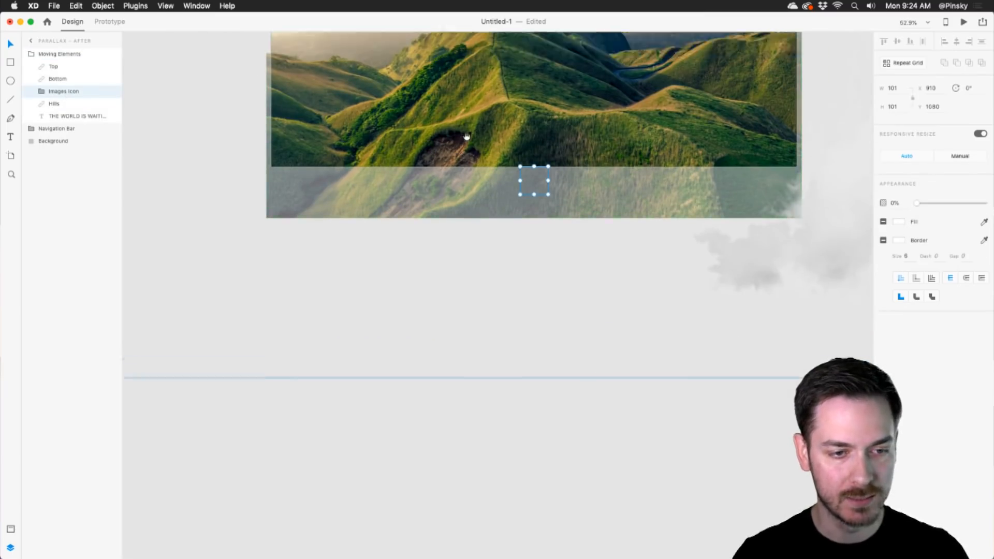
scroll(550, 278, up, 3)
key(shift+Up)
key(shift+Up)
key(shift+Up)
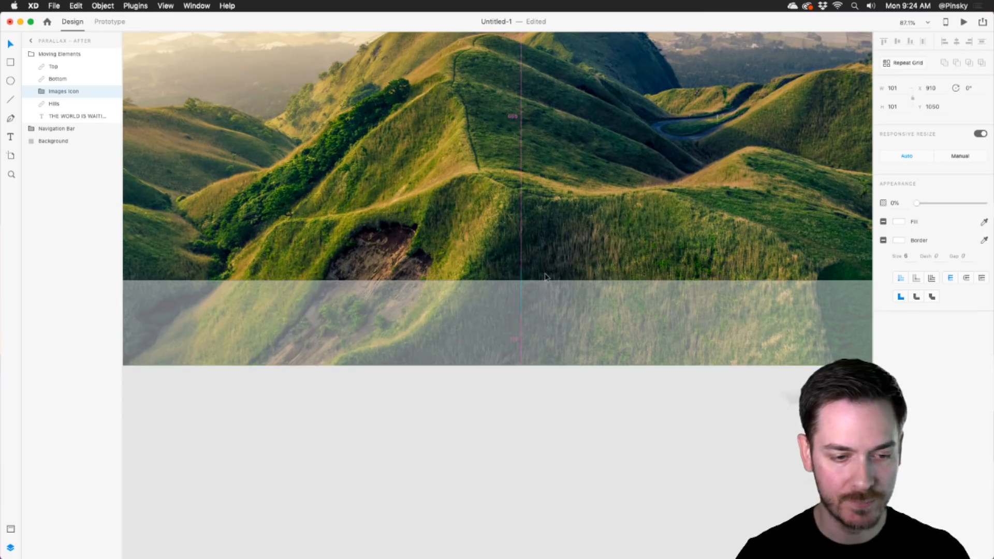
key(0)
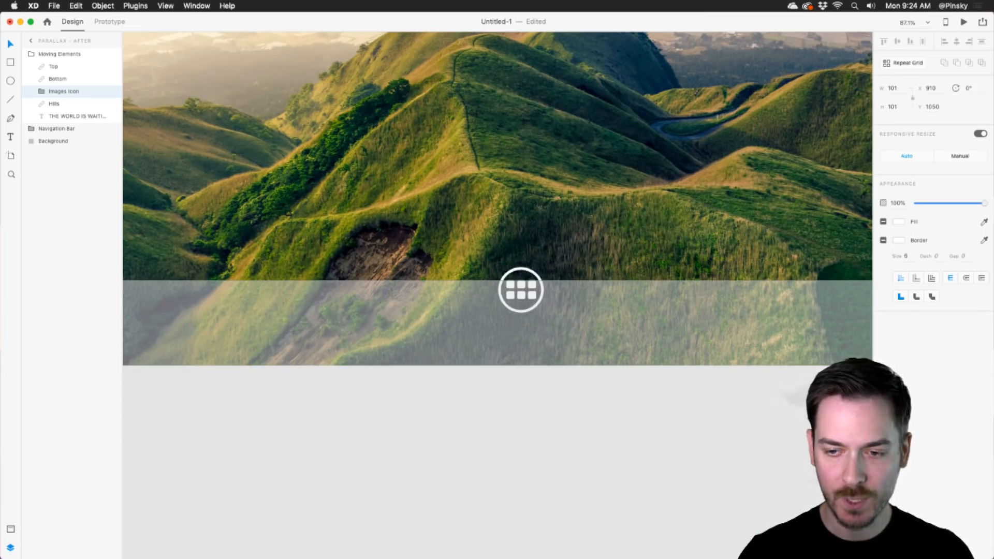
key(shift+Up)
key(shift+Up)
key(shift+Up)
key(shift+Up)
key(shift+Up)
key(shift+Up)
key(shift+Up)
key(shift+Up)
key(shift+Up)
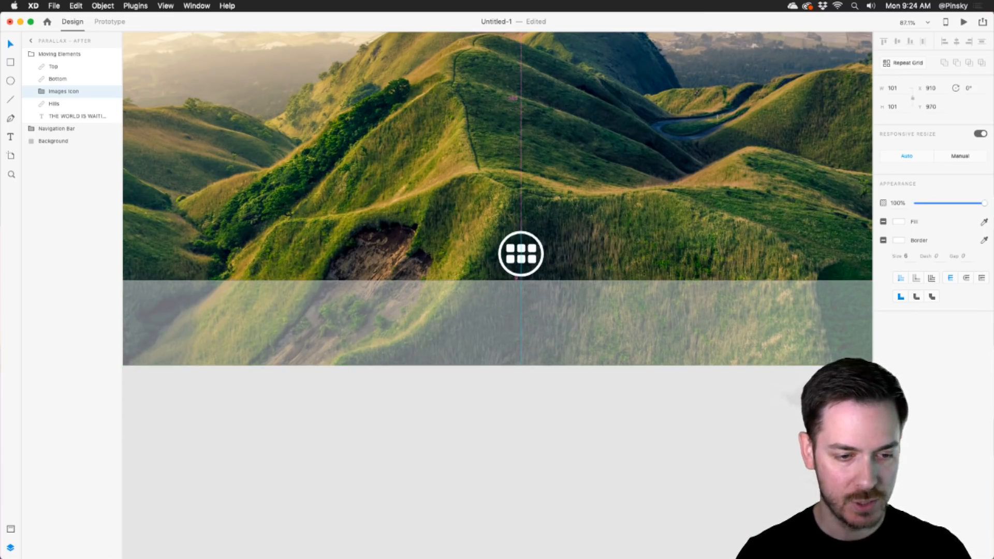
scroll(392, 236, down, 6)
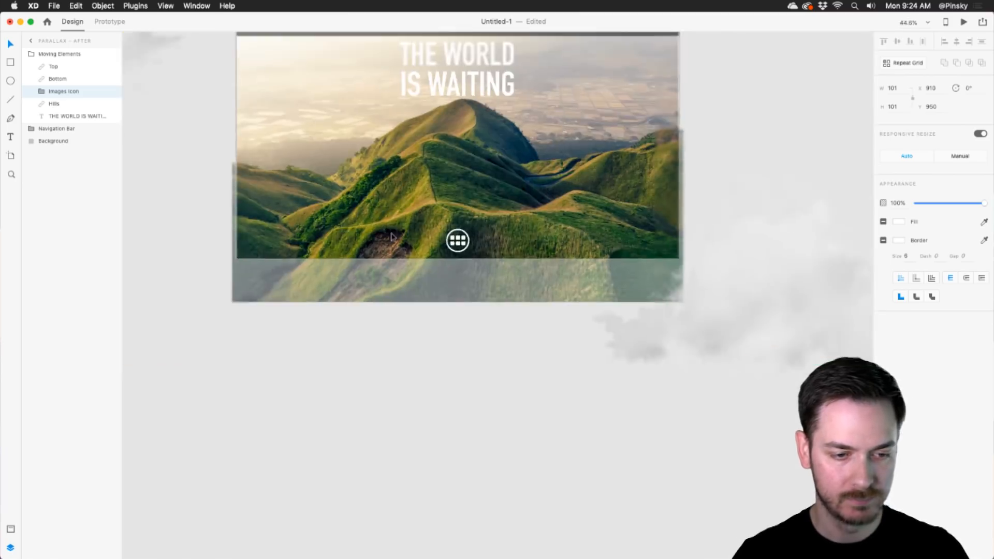
- In Prototype mode, wire the whole Parallax – Before artboard to Parallax – After
drag(361, 232, 632, 222)
scroll(481, 195, left, 5)
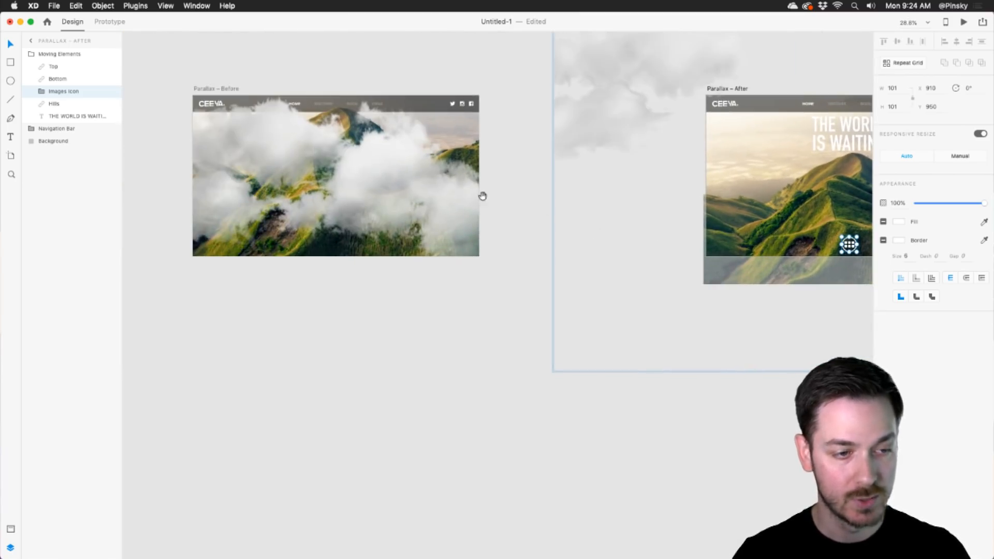
click(212, 89)
click(109, 22)
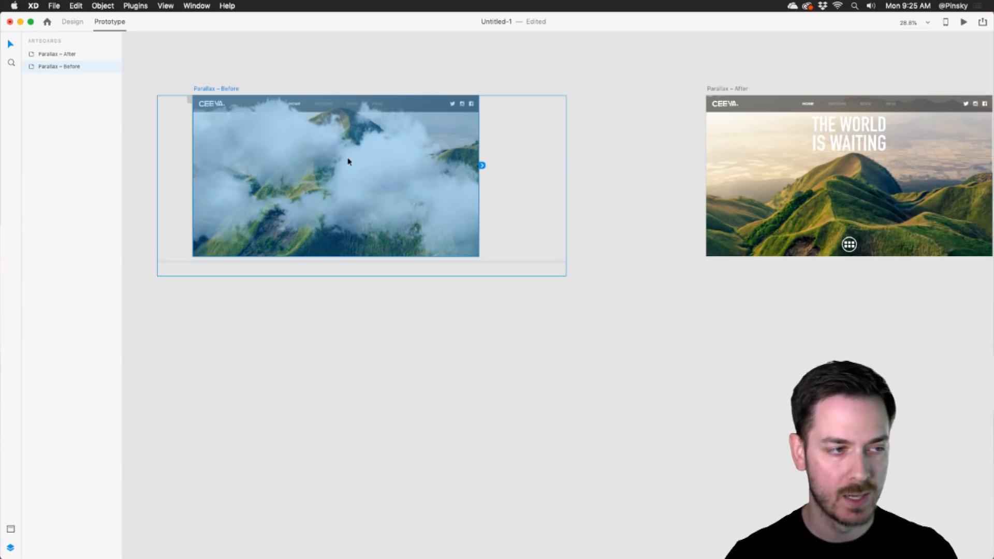
scroll(169, 89, up, 5)
drag(225, 92, 197, 88)
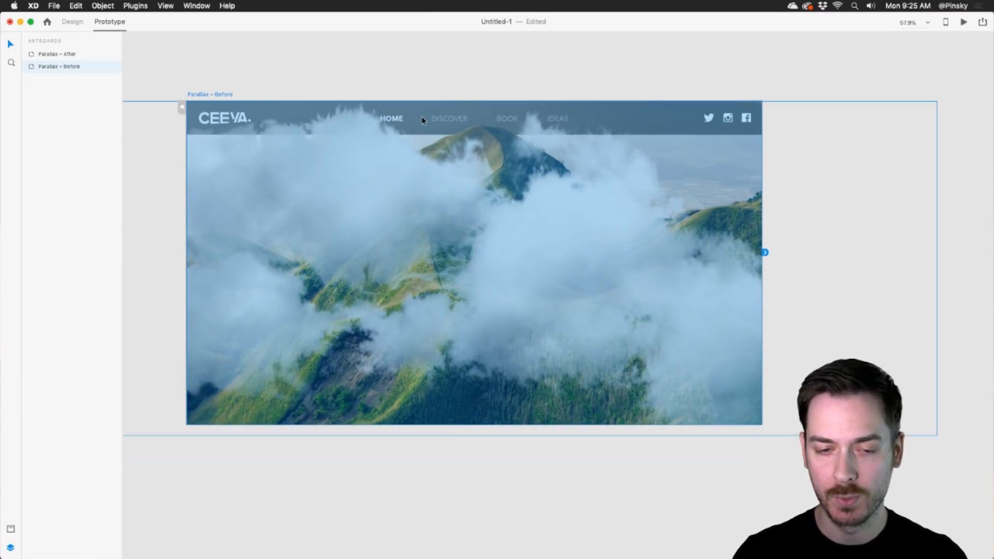
scroll(421, 117, down, 2)
scroll(579, 146, right, 5)
drag(531, 211, 906, 207)
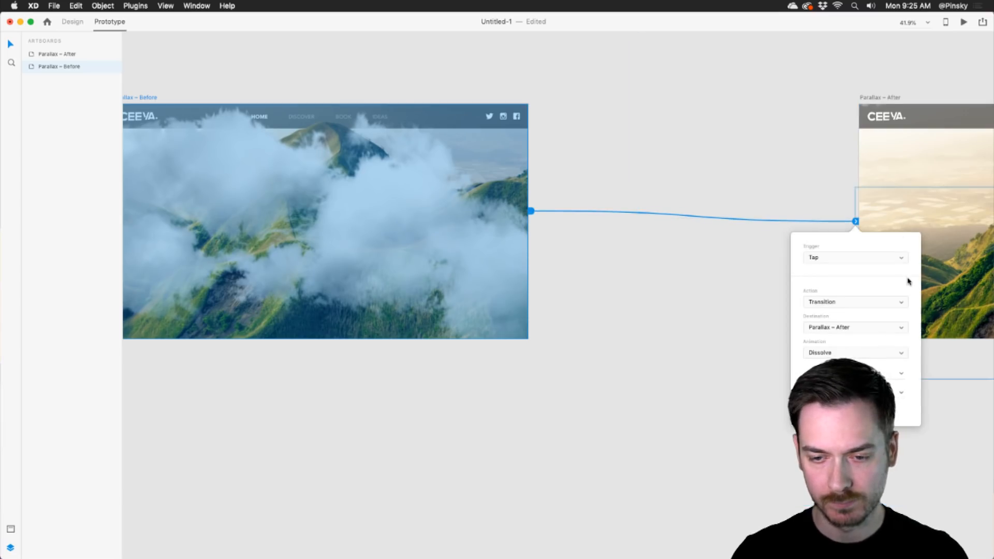
- Set the connection's trigger to Time with a delay of 0.6 s
click(900, 258)
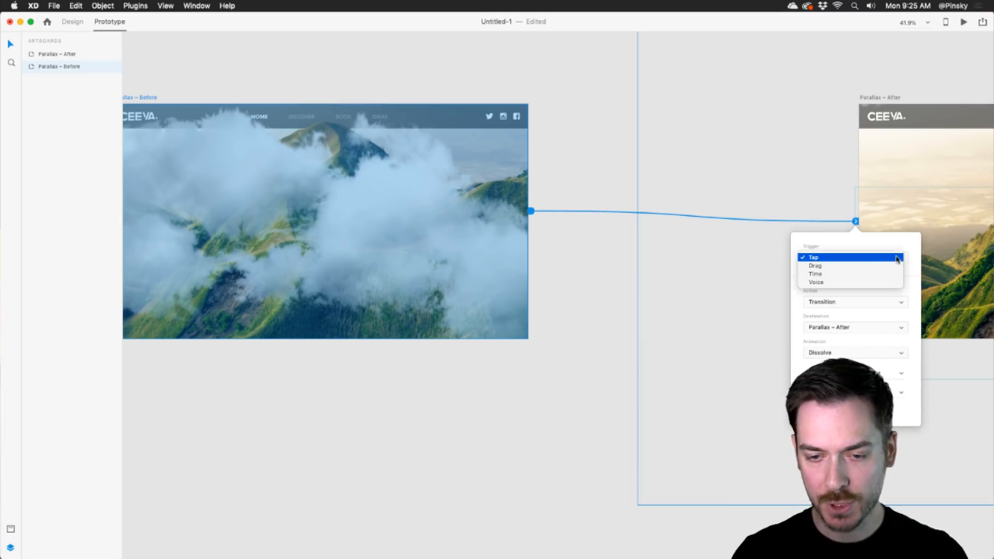
click(869, 275)
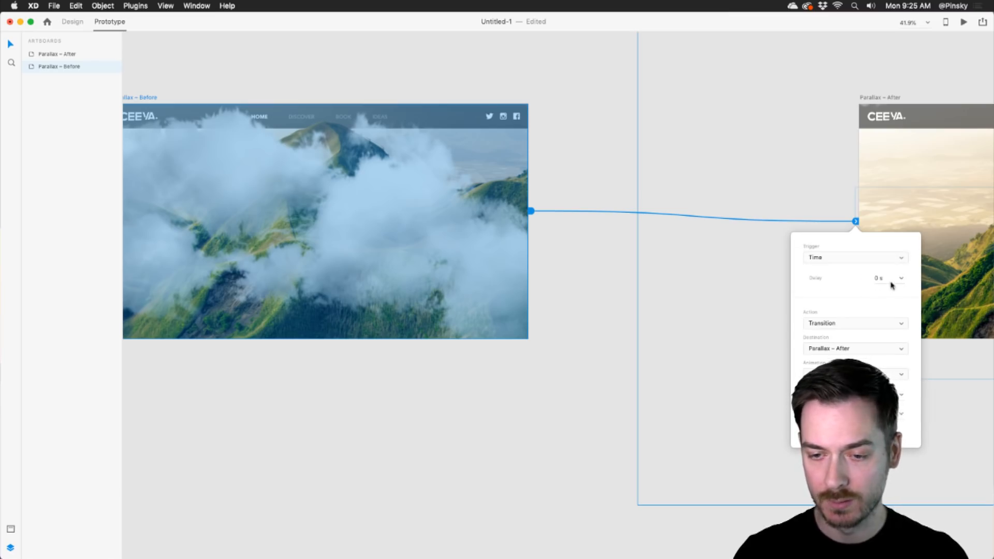
click(901, 279)
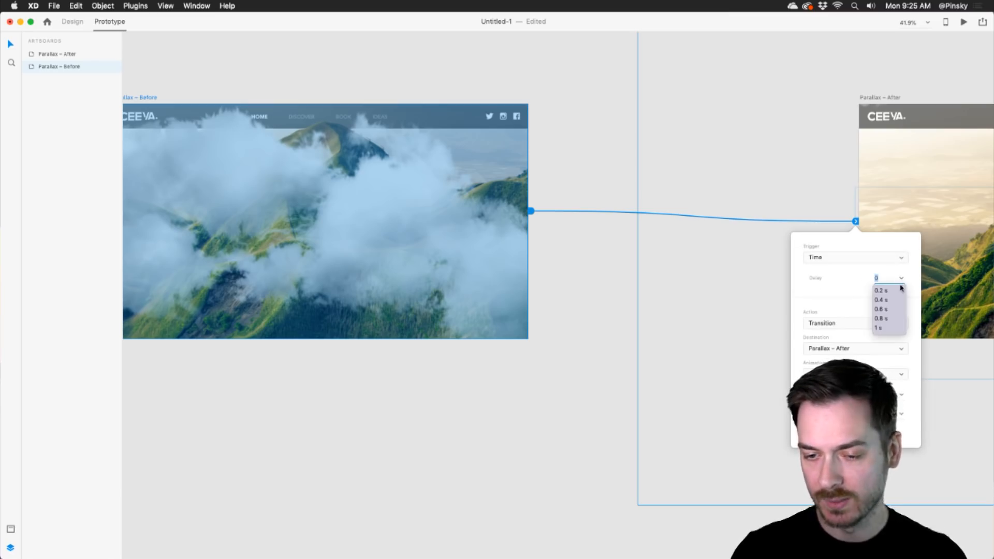
click(887, 309)
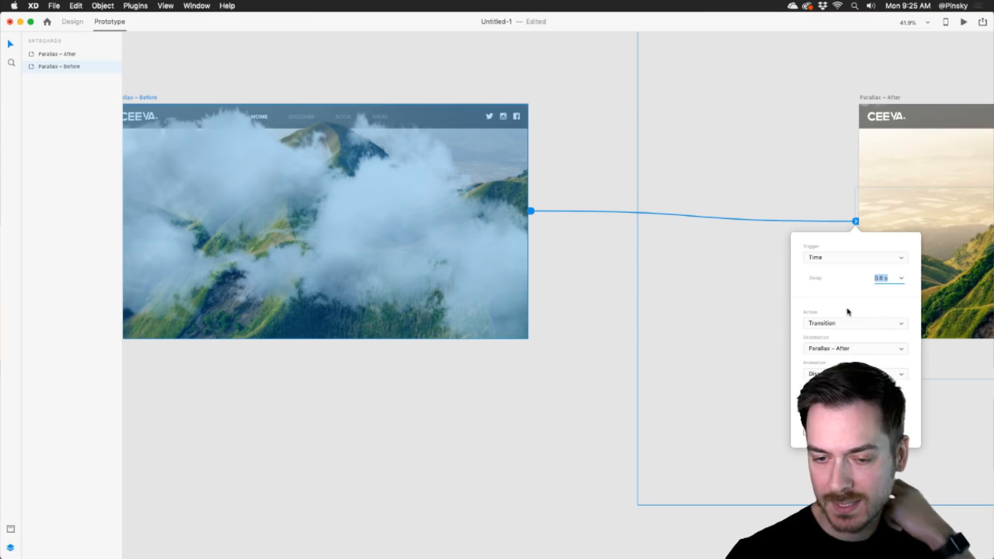
- Set the connection's action to Auto-Animate and choose its easing
click(844, 323)
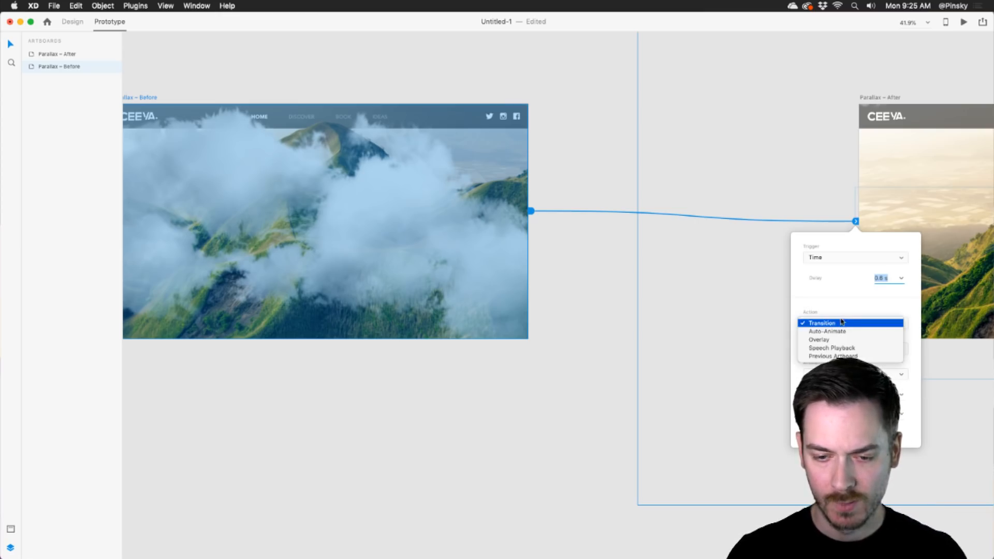
click(829, 332)
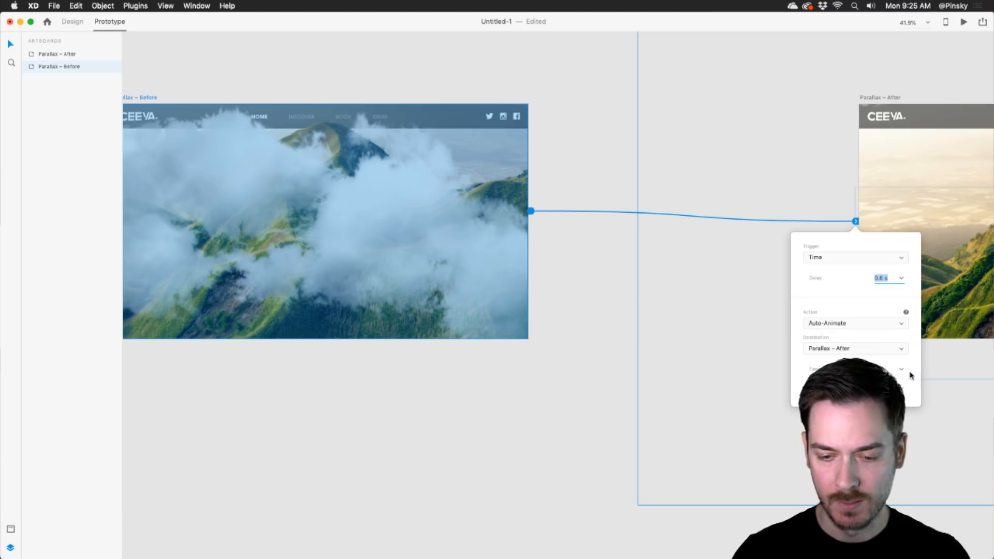
key(Tab)
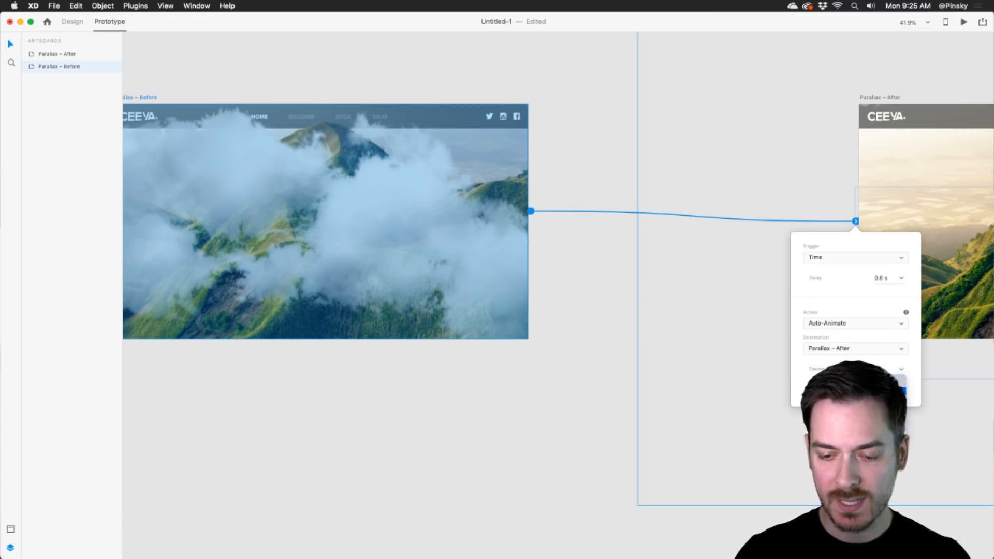
click(883, 392)
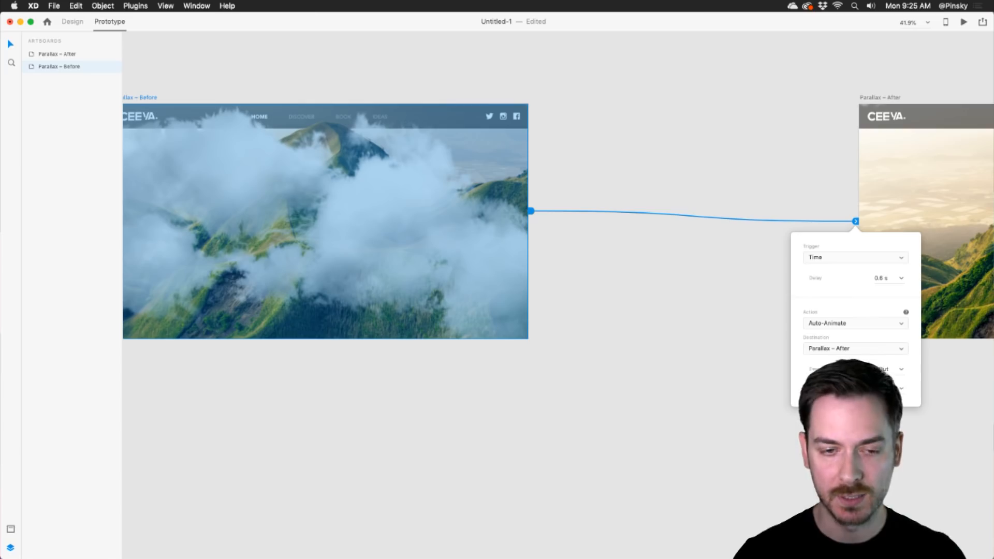
- Preview the timed transition starting from the Parallax – Before artboard, and close the preview
click(284, 187)
drag(282, 185, 412, 199)
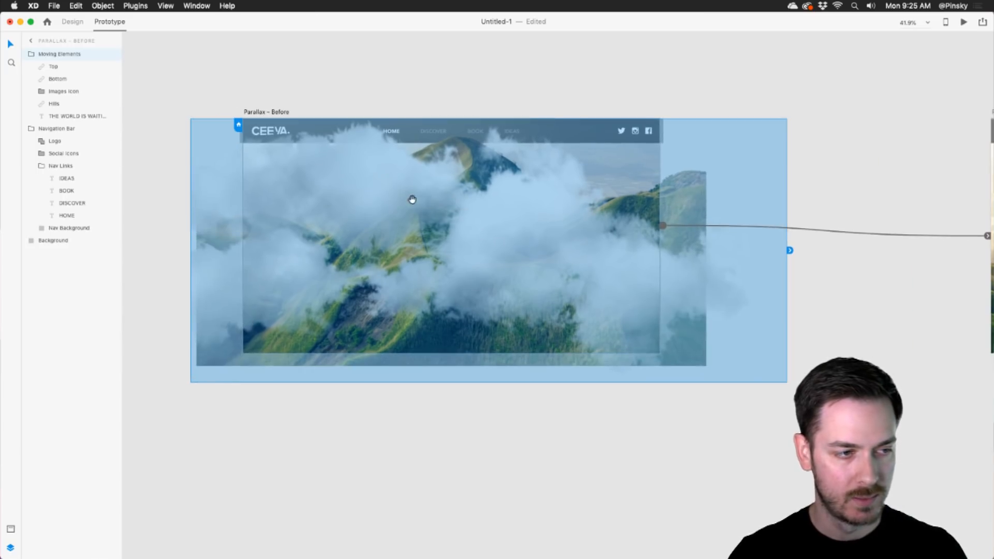
click(280, 112)
click(963, 22)
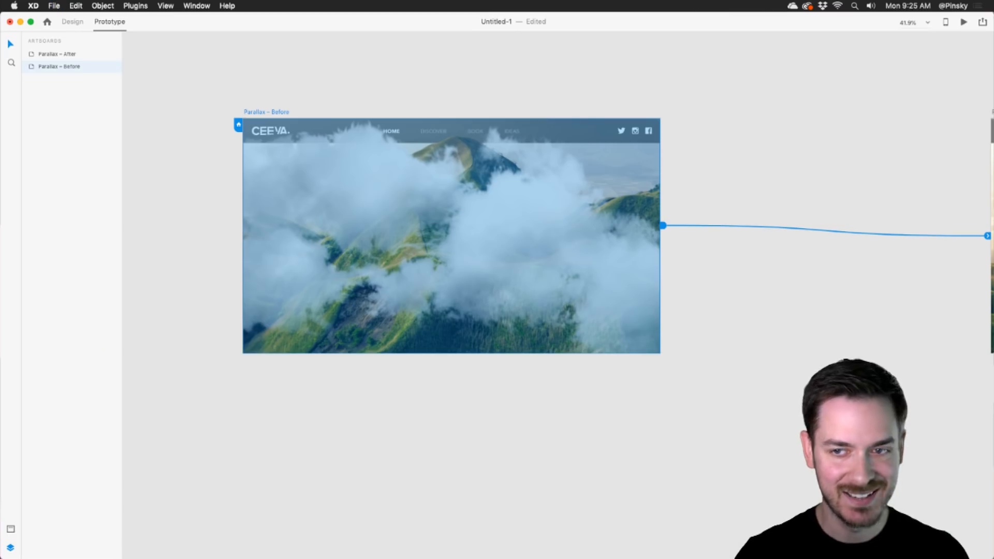
click(964, 23)
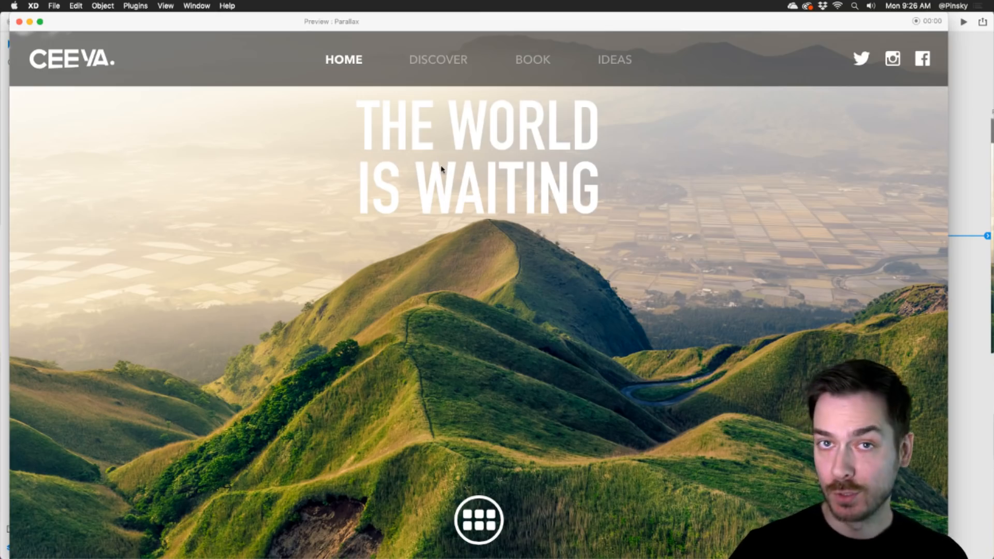
key(super+w)
- Back in Design mode, move the Top cloud on Parallax – After farther beyond the artboard's upper-left corner, to about X -2205, Y -1681
drag(840, 231, 552, 265)
drag(841, 245, 525, 257)
click(624, 209)
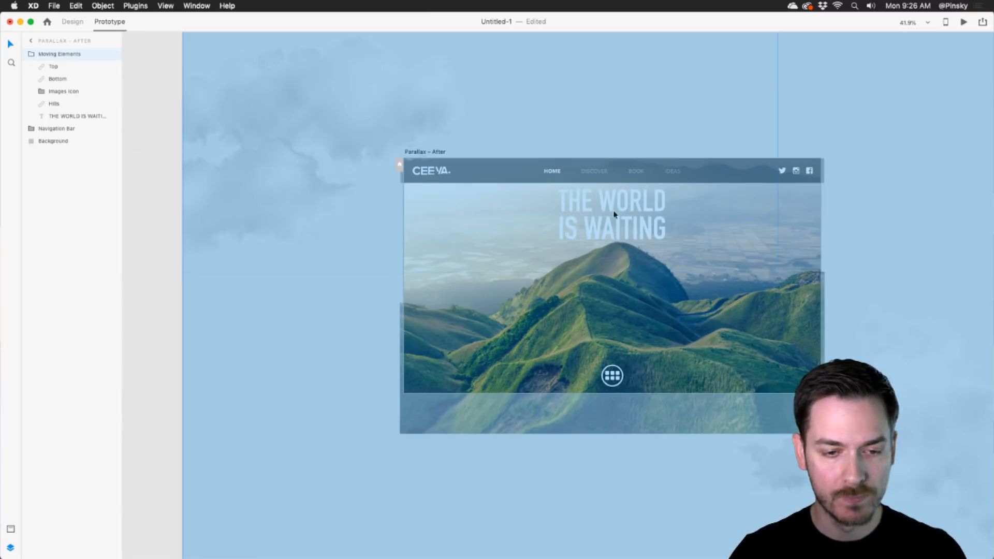
click(73, 22)
drag(657, 196, 591, 202)
scroll(525, 214, down, 5)
double_click(429, 151)
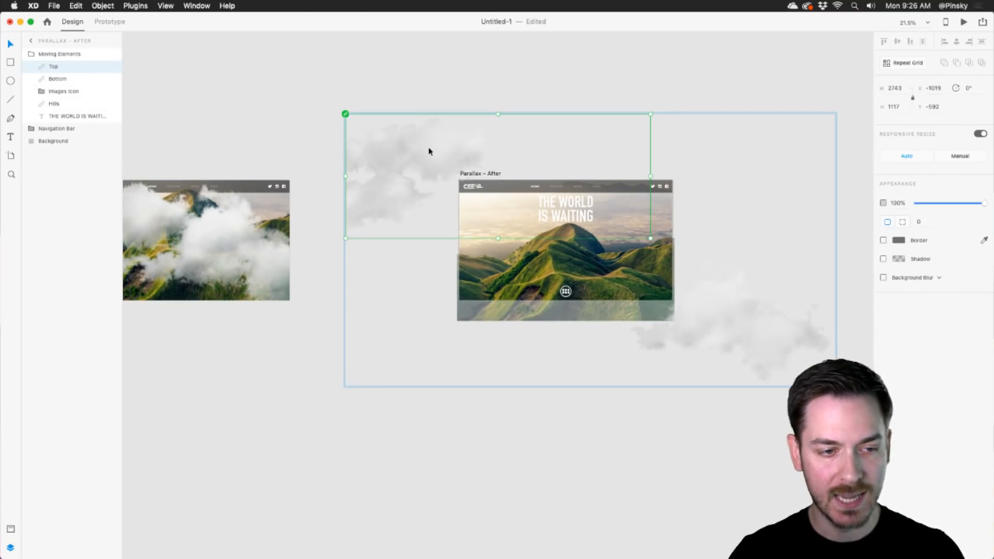
drag(433, 154, 306, 33)
- Move the Bottom cloud on Parallax – After farther beyond the artboard's lower-right corner, to about X 2755, Y 1672
scroll(468, 126, right, 5)
scroll(468, 127, down, 3)
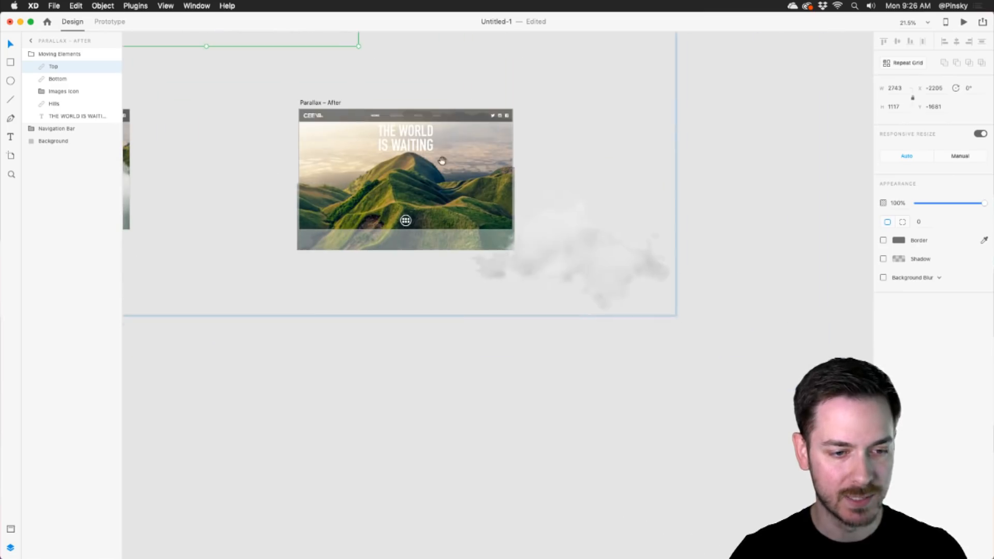
drag(579, 255, 704, 363)
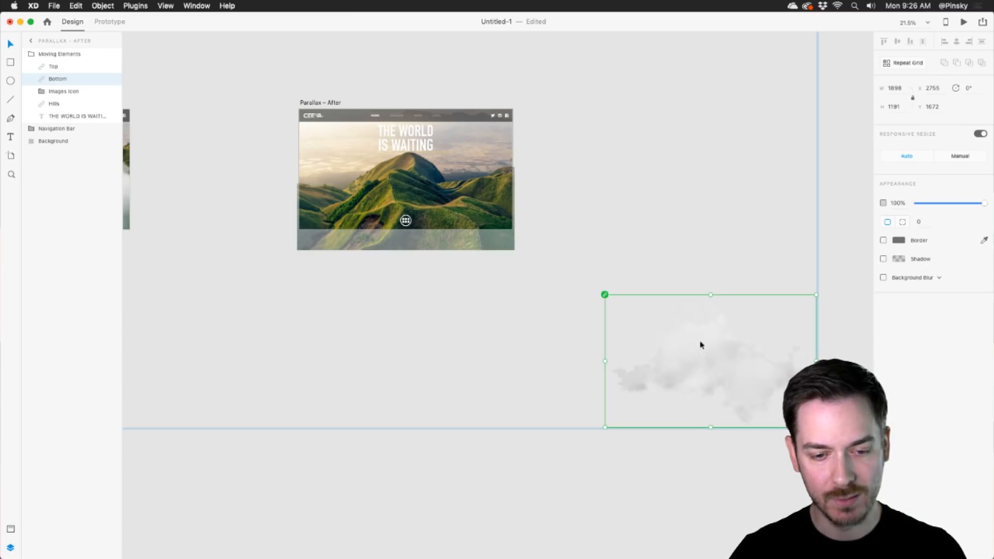
- Preview the transition starting from the Parallax – Before artboard to check the farther cloud movement, and close the preview
scroll(637, 324, left, 10)
scroll(637, 324, up, 2)
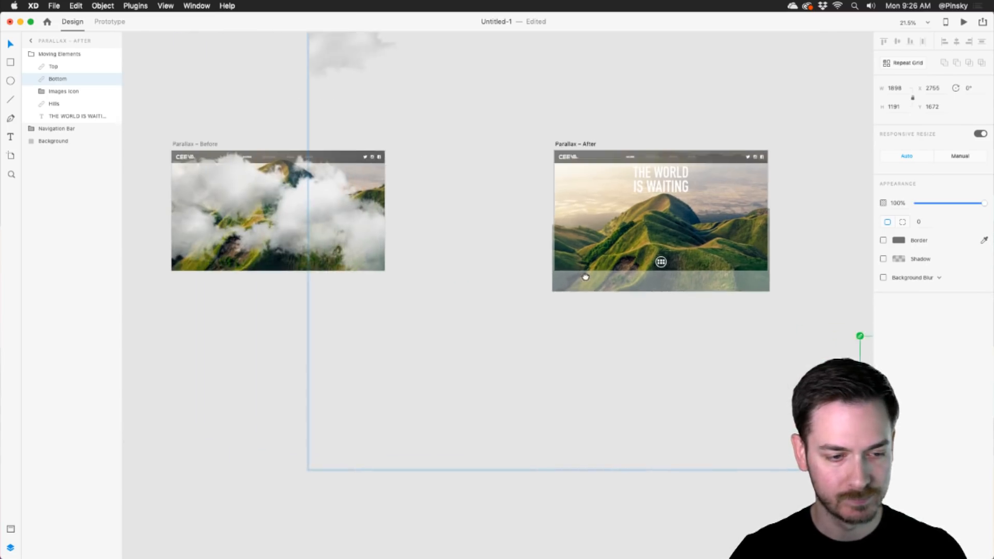
click(262, 317)
click(227, 173)
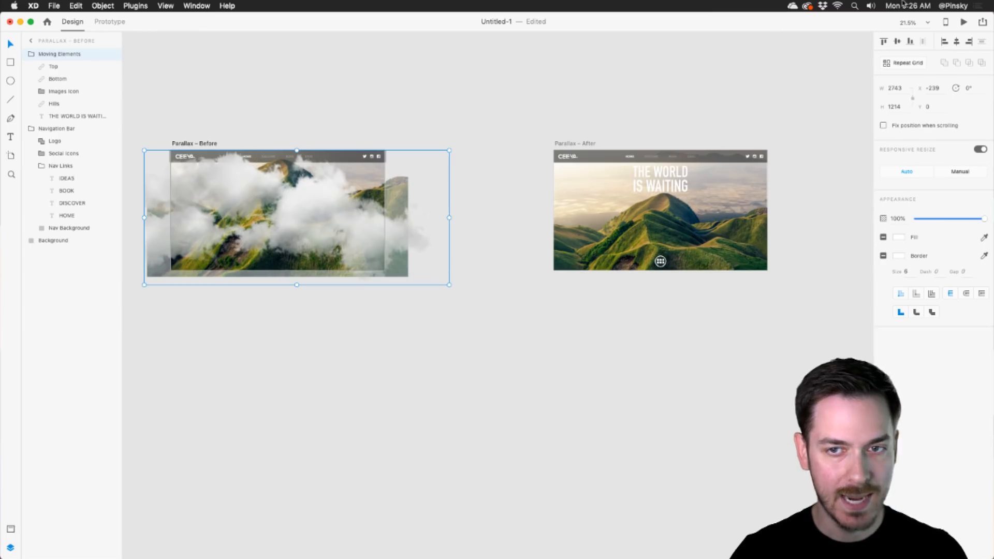
click(961, 22)
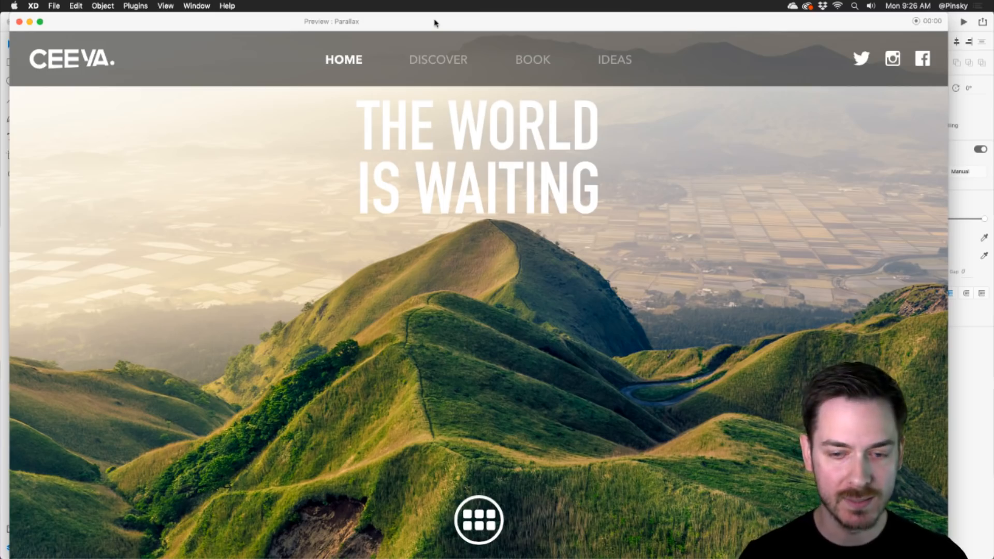
key(super+w)
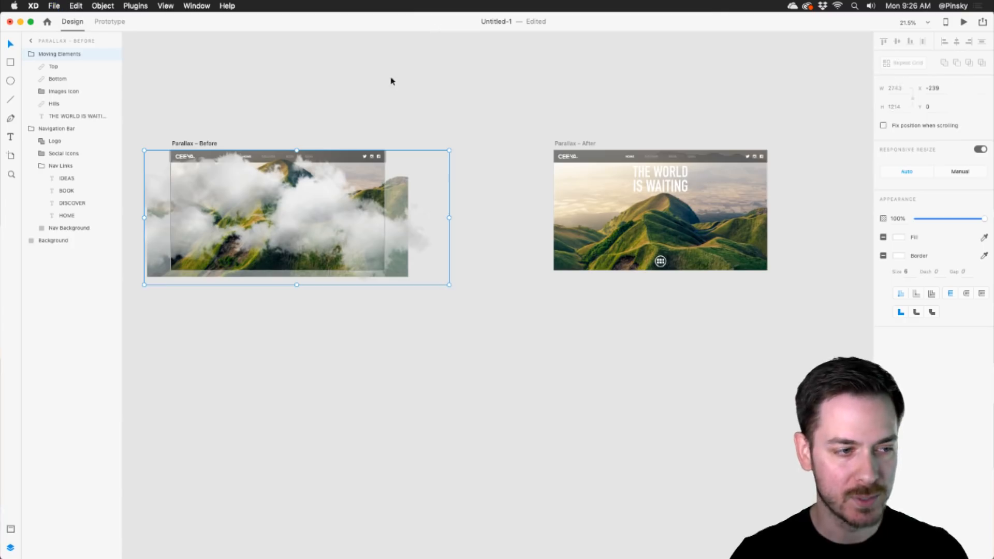
- Select the Parallax – Before artboard itself and replay its timed transition in the preview, closing the preview when done
click(392, 81)
scroll(302, 102, left, 5)
click(277, 132)
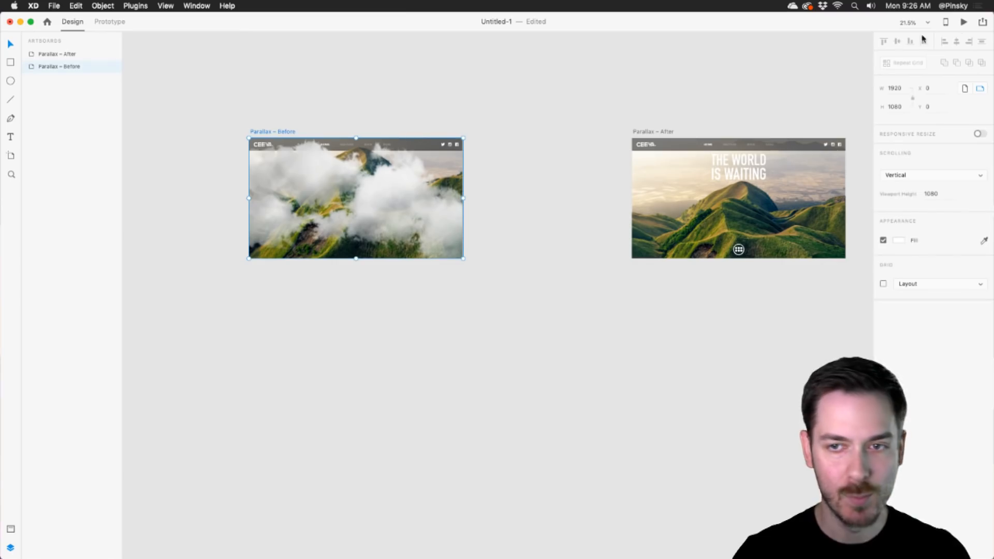
click(964, 21)
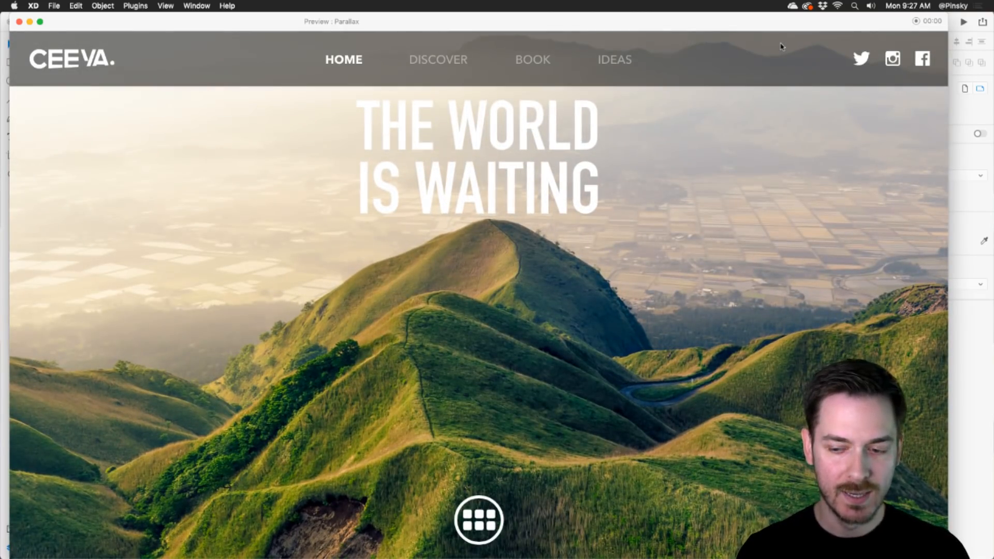
key(Escape)
click(964, 24)
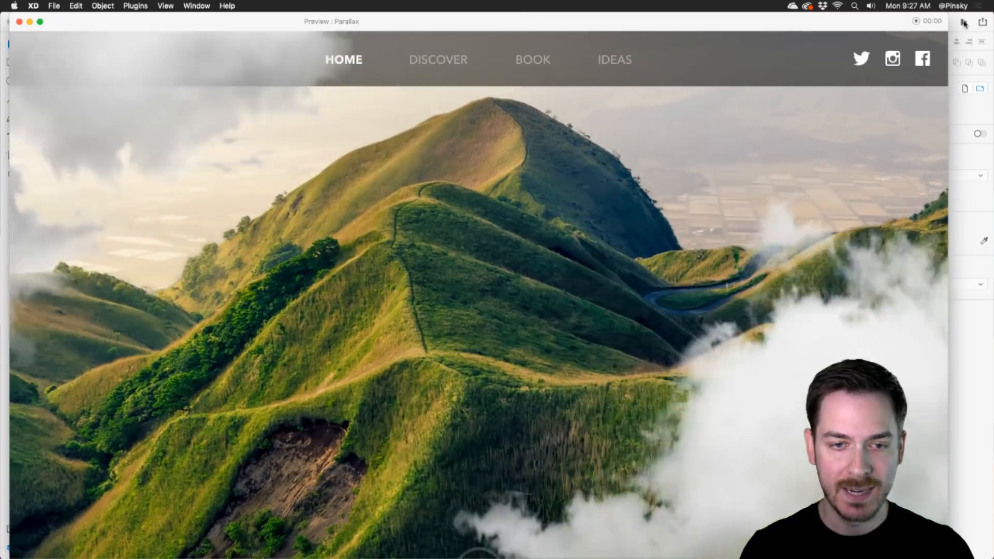
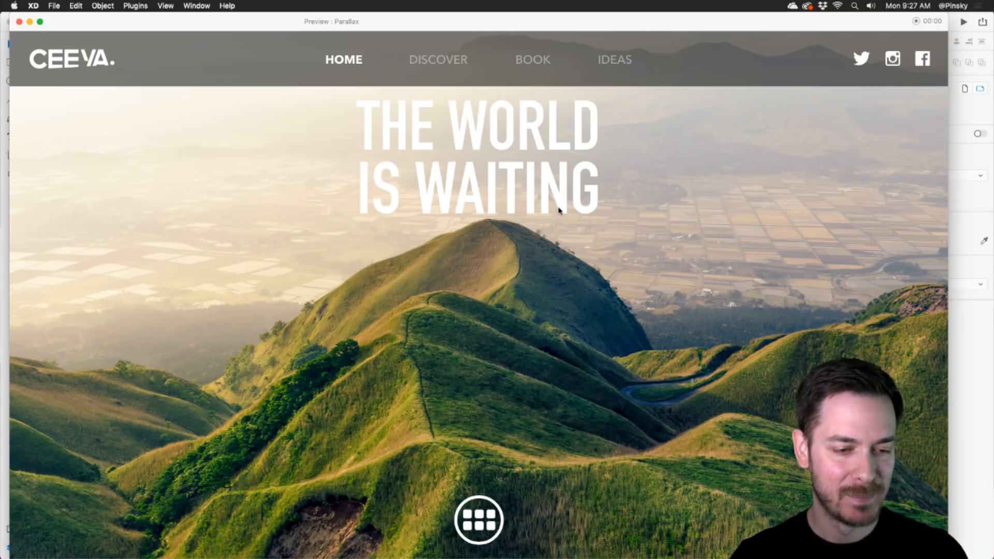
key(super+w)
click(559, 225)
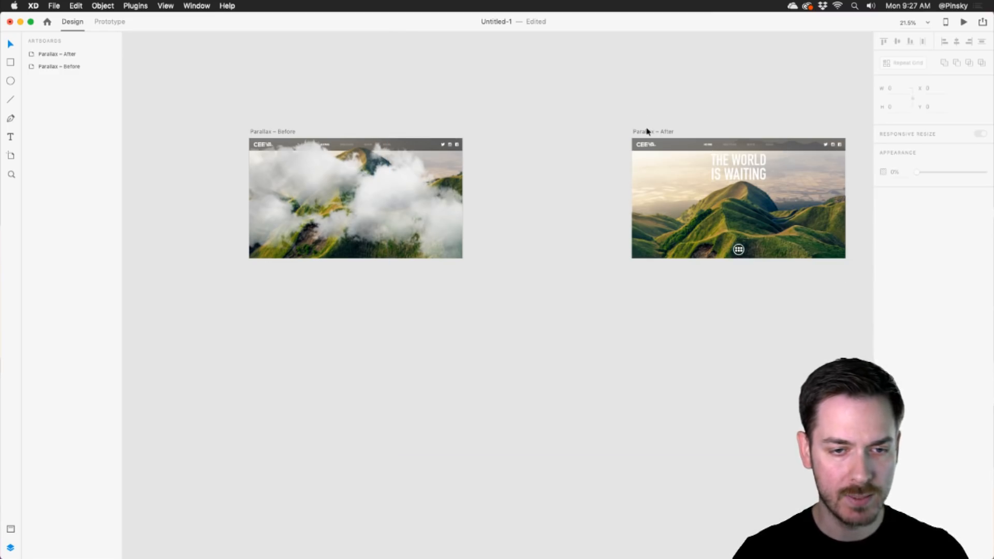
- Duplicate the Parallax – After artboard and place the copy directly beneath Parallax – Before, at X 0, Y 1341
click(663, 132)
scroll(662, 132, up, 5)
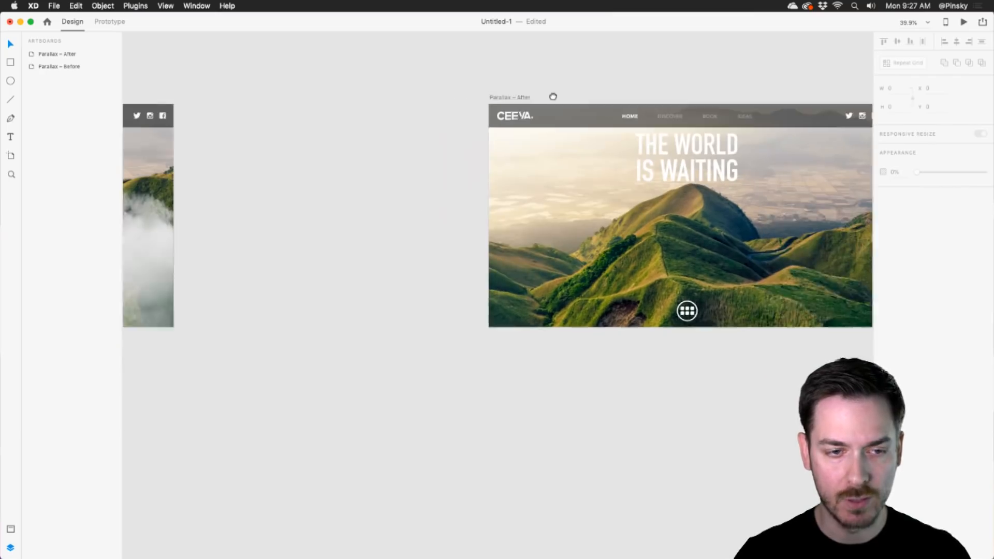
drag(540, 83, 321, 261)
scroll(645, 97, down, 2)
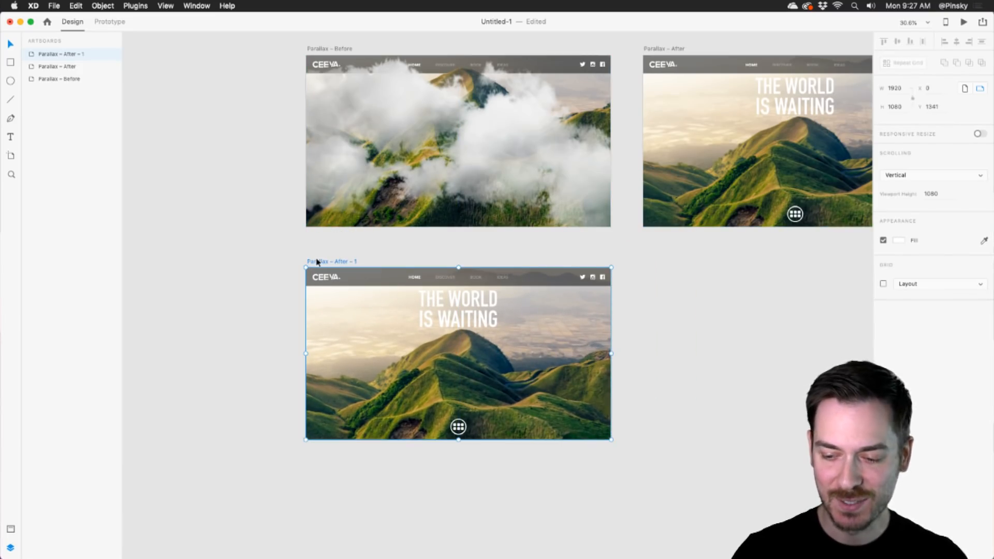
- Draw a rectangle about 446 × 249 over the lower-left part of the Parallax – After – 1 artboard
scroll(321, 258, down, 3)
scroll(352, 200, up, 5)
drag(444, 221, 414, 231)
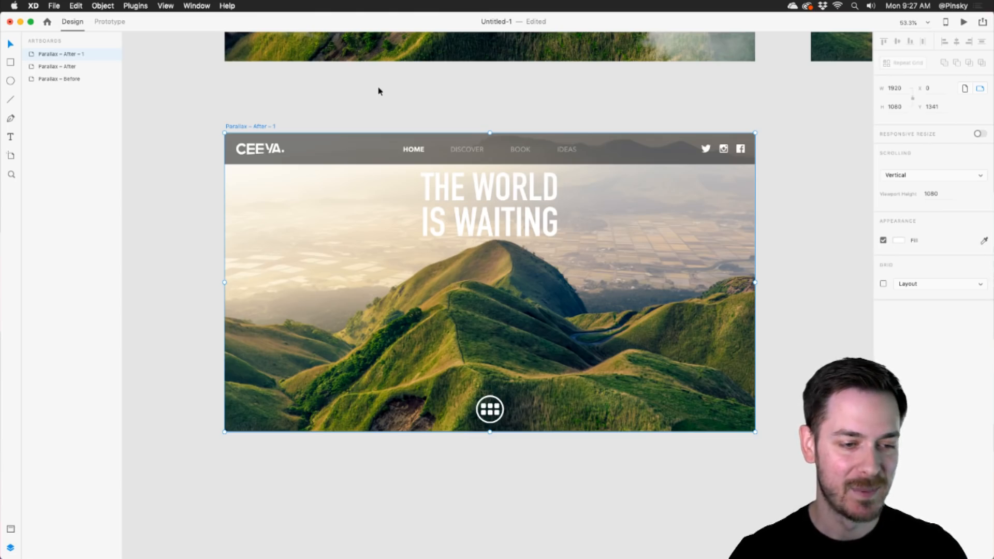
scroll(415, 222, up, 5)
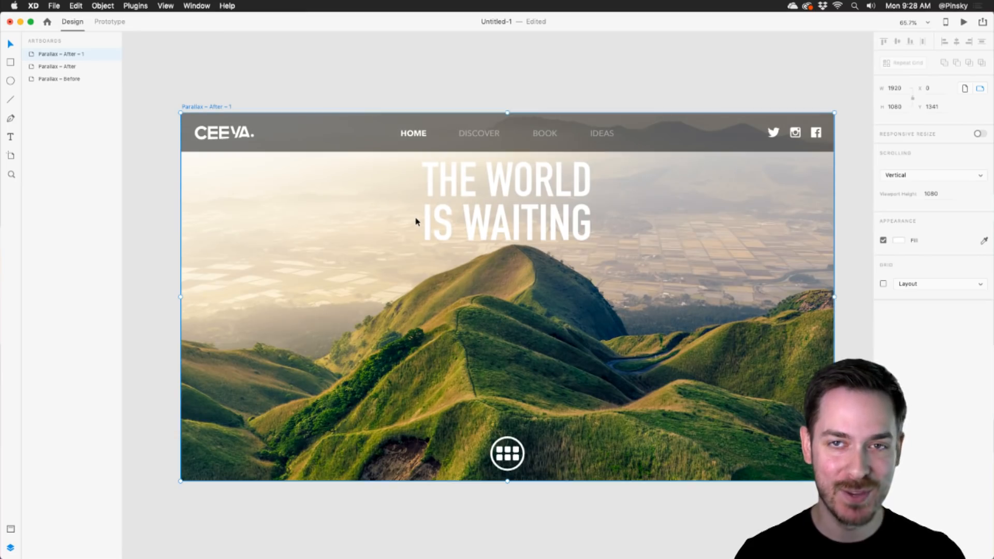
scroll(420, 221, down, 2)
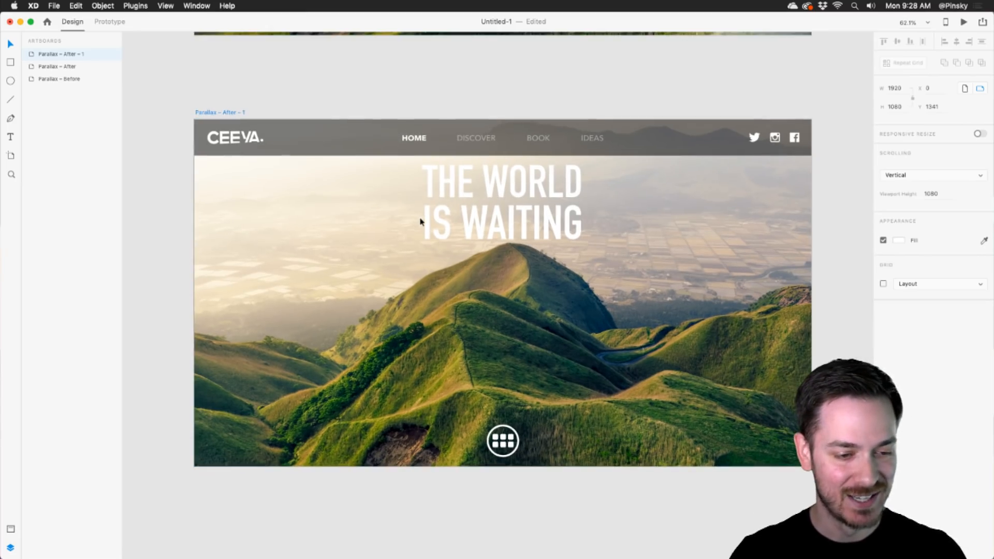
scroll(440, 358, down, 3)
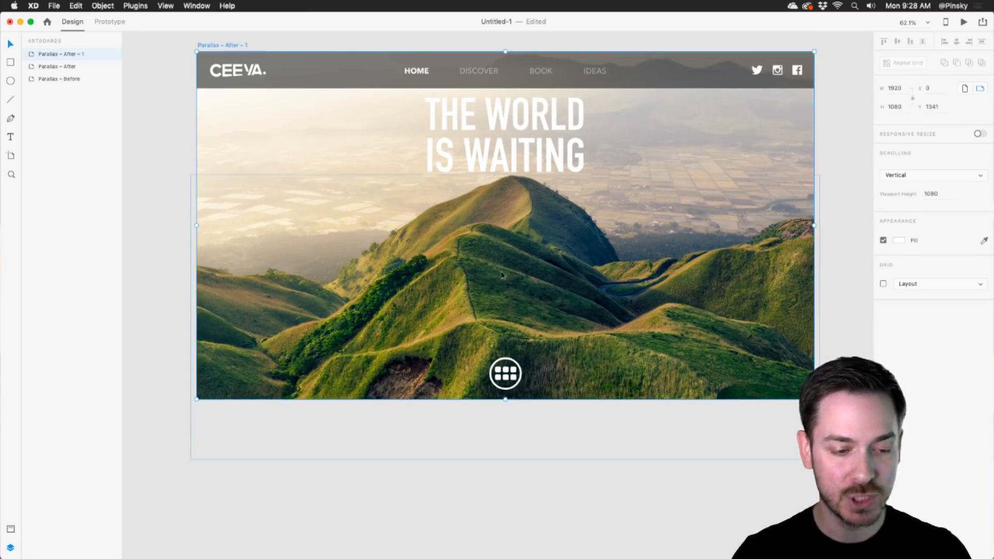
click(295, 155)
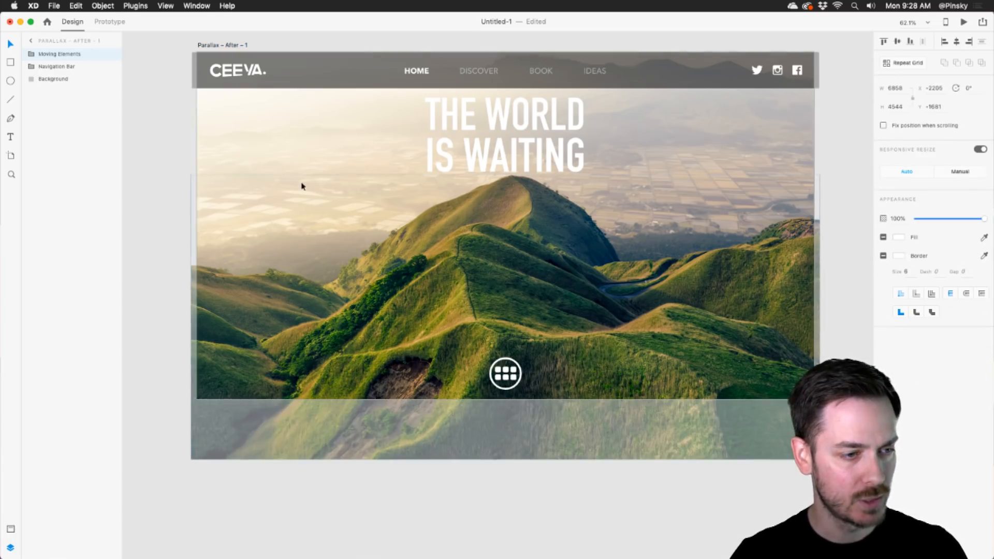
click(11, 62)
drag(208, 319, 352, 398)
- Duplicate the rectangle into an evenly spaced row of four across the lower hills, starting at X 25, Y 800, and select all four
key(v)
drag(308, 359, 734, 343)
shift+click(572, 349)
shift+click(434, 344)
shift+click(292, 343)
drag(292, 343, 291, 339)
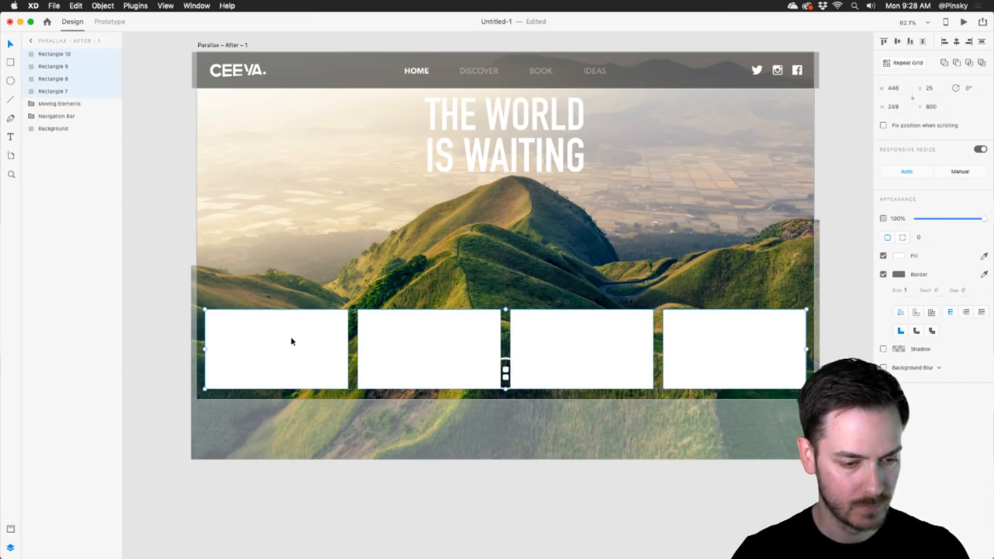
- Group the four rectangles, name the group Images, and move it inside the Moving Elements group
key(super+g)
double_click(49, 58)
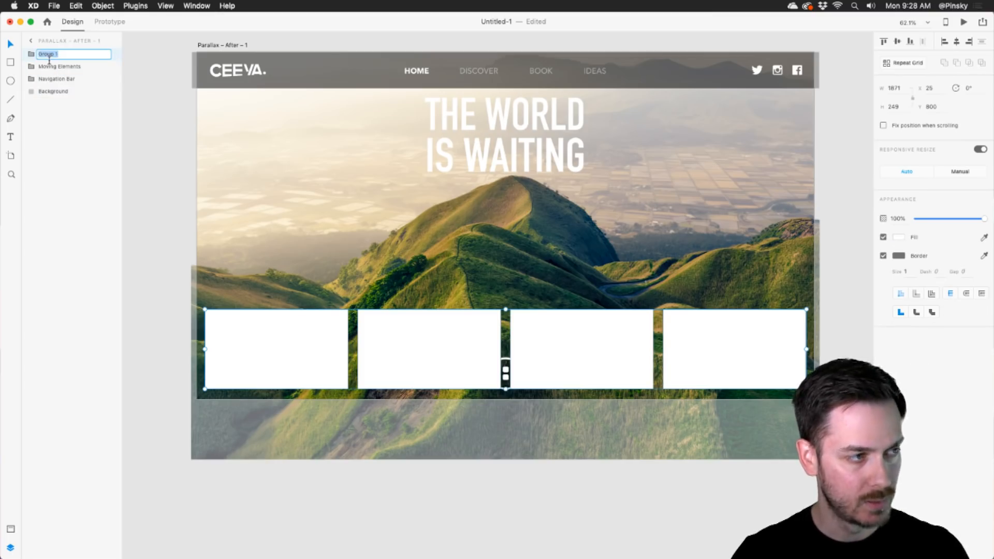
text(Images)
key(Return)
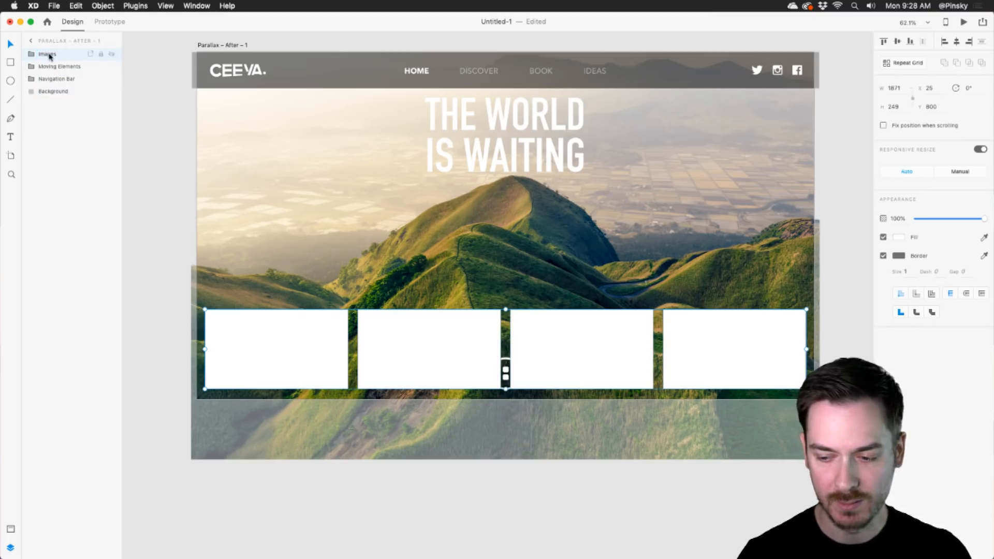
drag(55, 66, 55, 66)
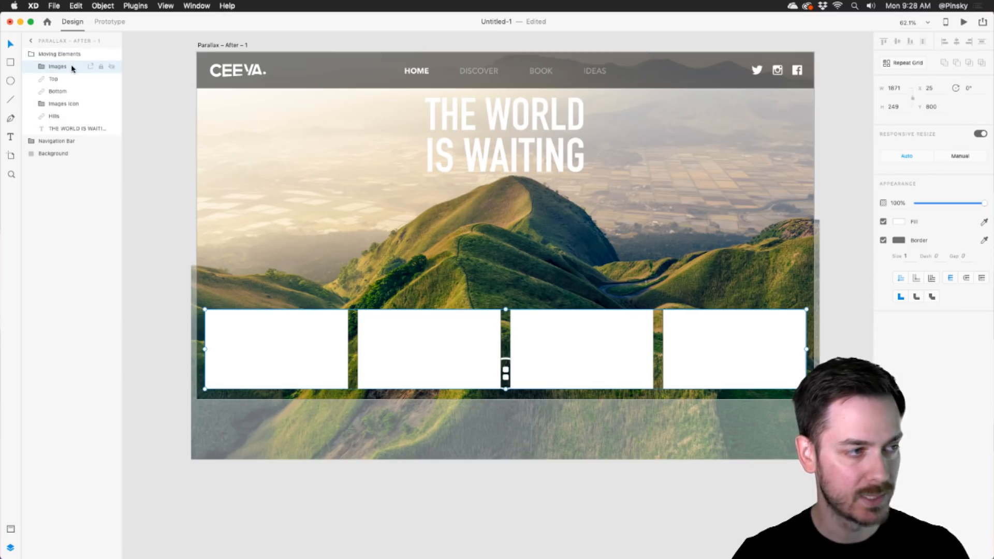
- Turn off the border of the Images group and leave its fill enabled
click(883, 241)
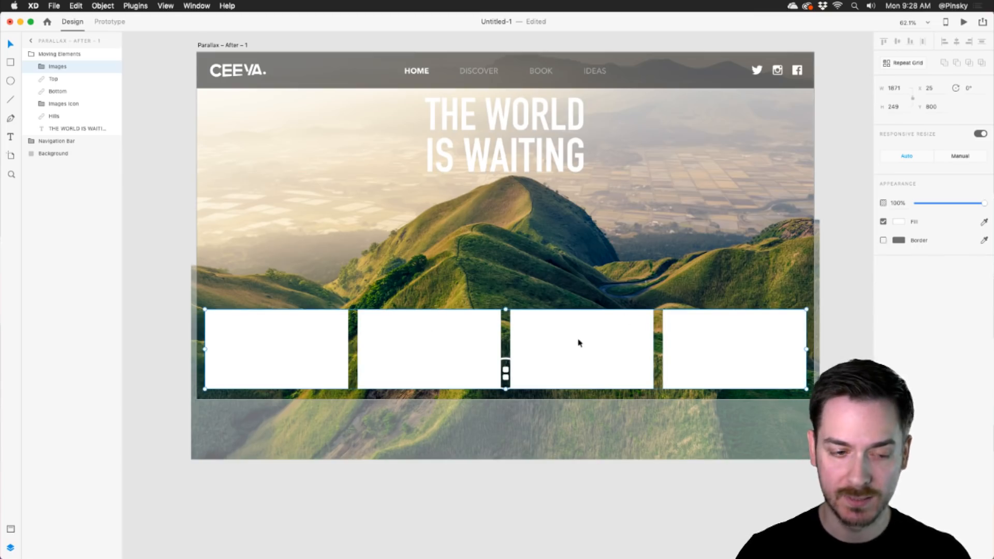
click(883, 221)
click(884, 222)
click(883, 221)
click(883, 221)
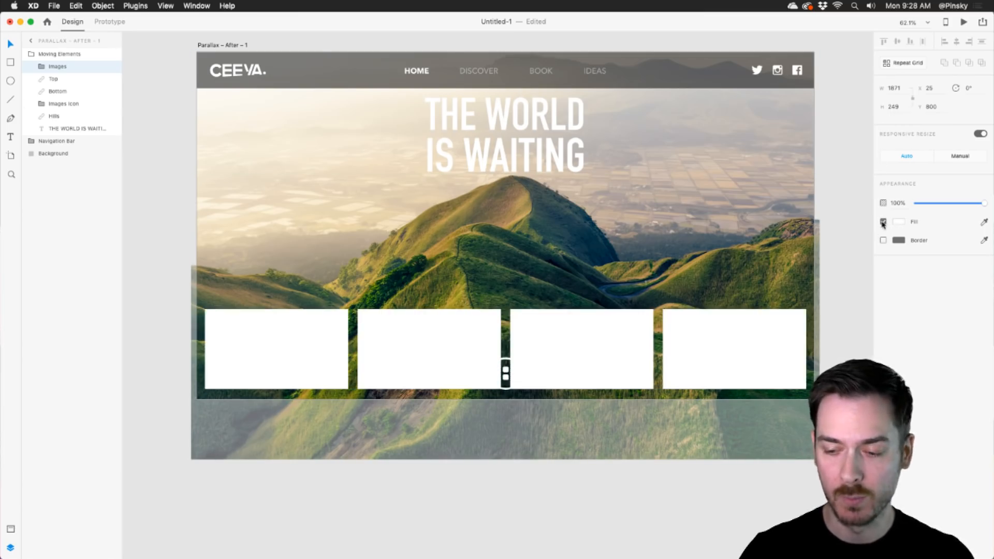
- From the Places folder in Finder, fill the first rectangle with the neon alley photo and the second with the red gate corridor photo
key(super+Tab)
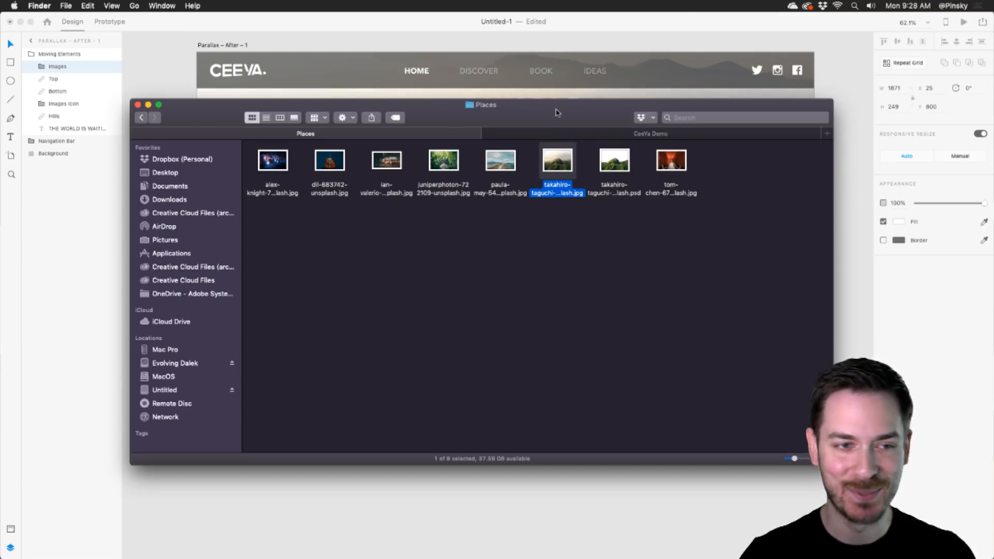
drag(555, 113, 574, 91)
drag(382, 222, 538, 265)
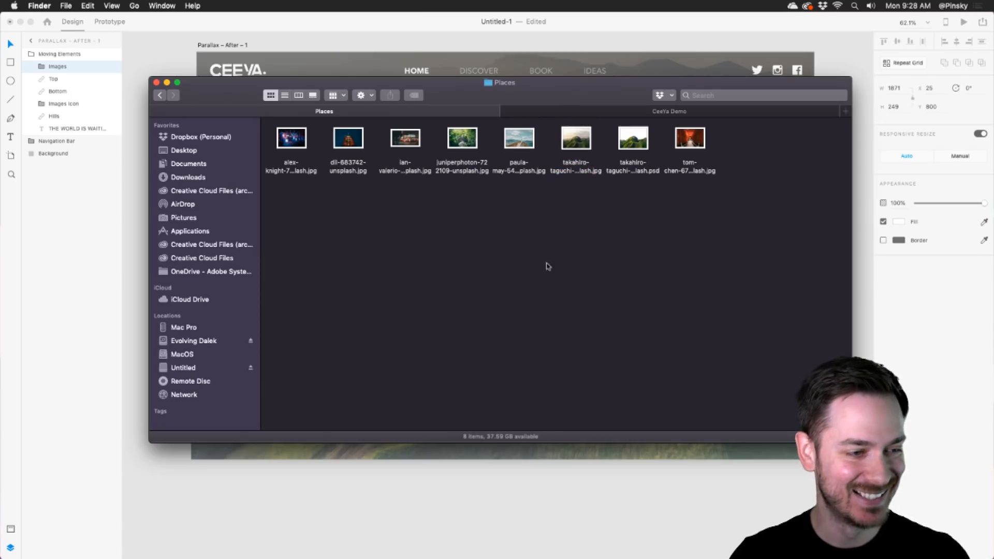
drag(236, 89, 268, 84)
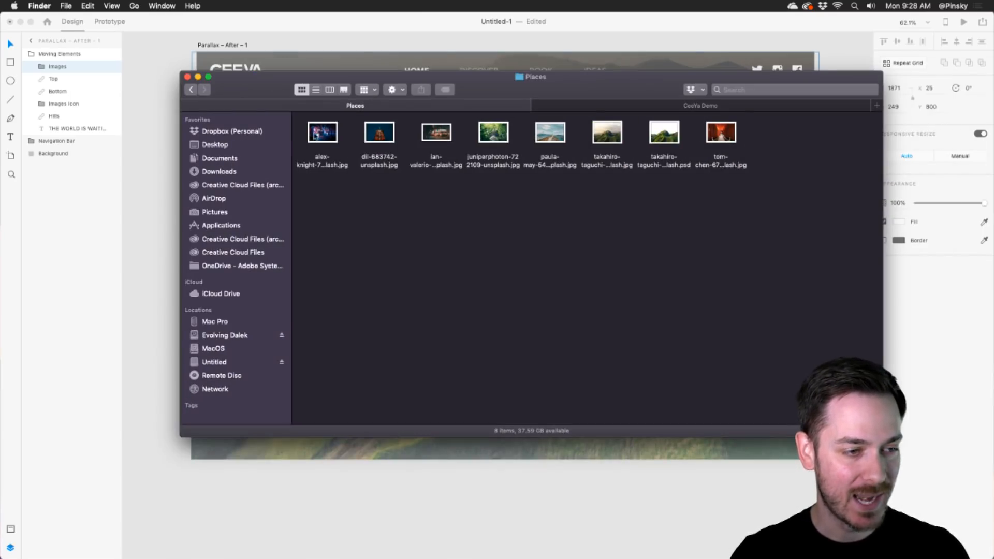
drag(331, 126, 283, 348)
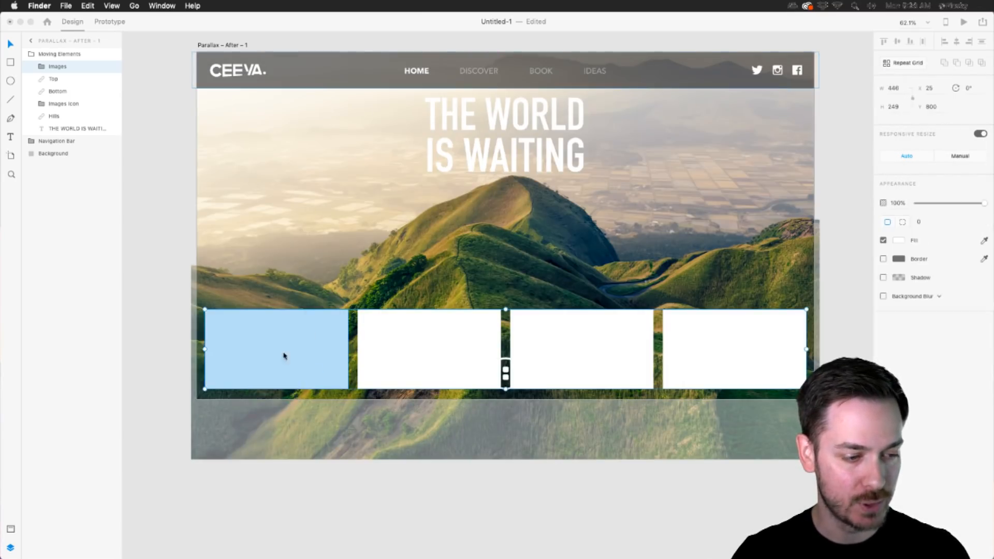
key(super+Tab)
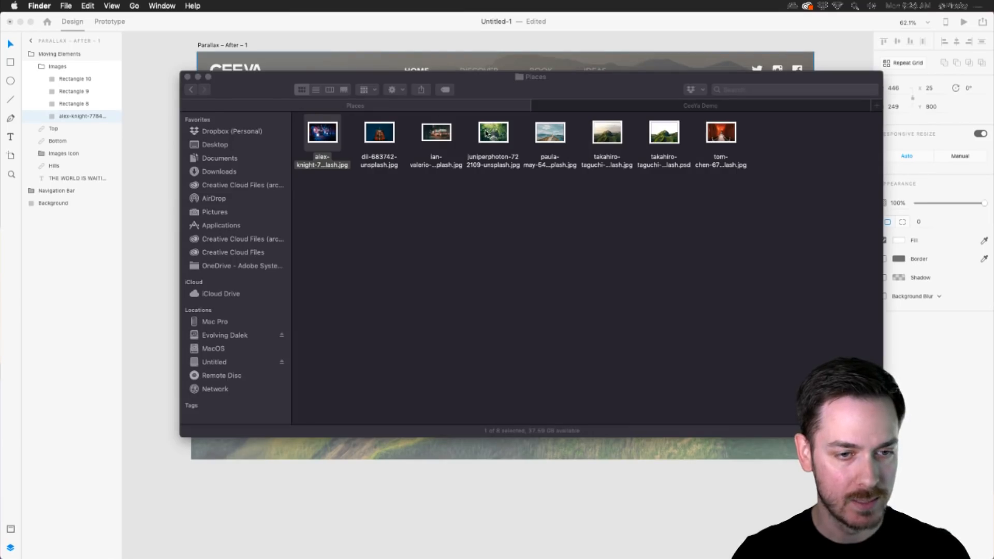
drag(721, 132, 413, 343)
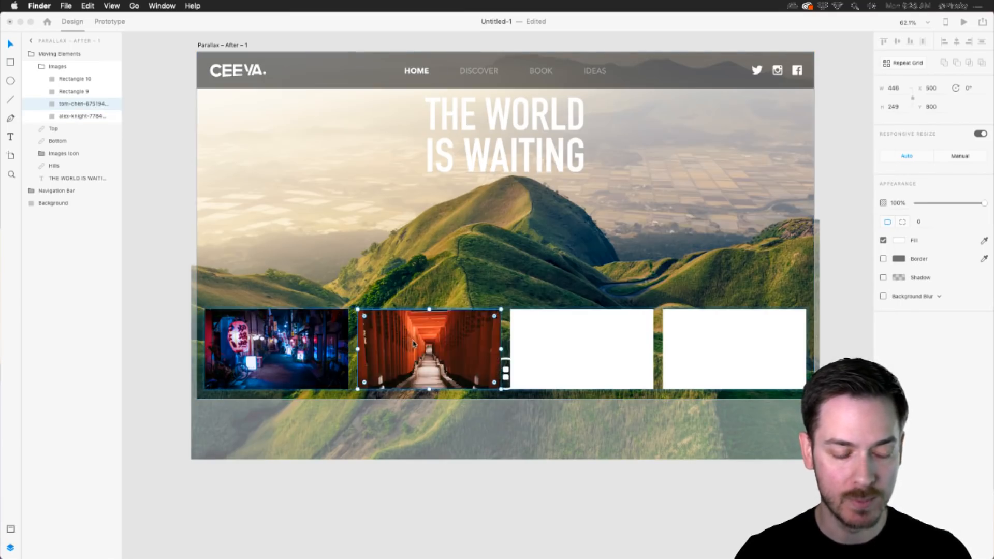
- Fill the third rectangle with the night storefront photo and the fourth with the lit pagoda photo from the Places folder
key(super+Tab)
click(360, 308)
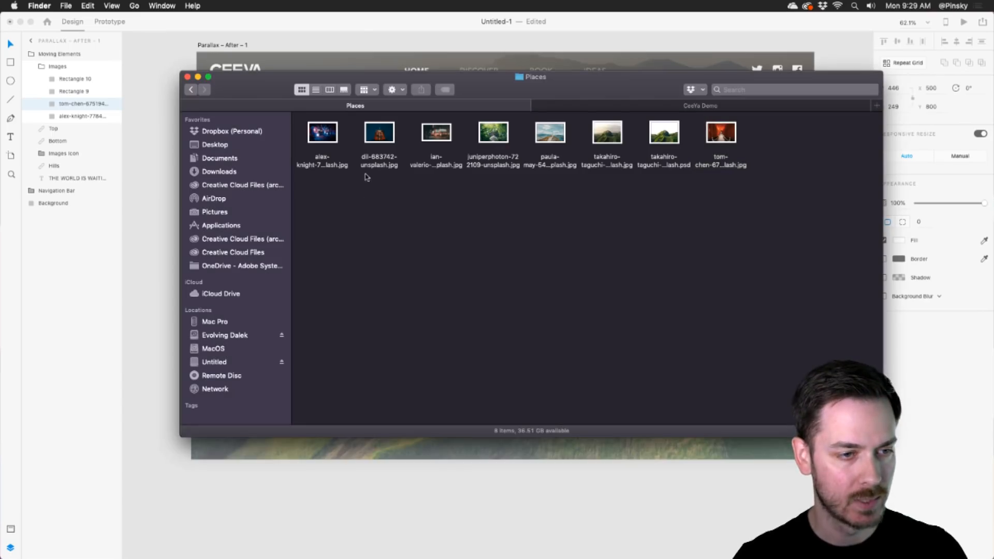
drag(426, 134, 532, 331)
drag(384, 132, 717, 325)
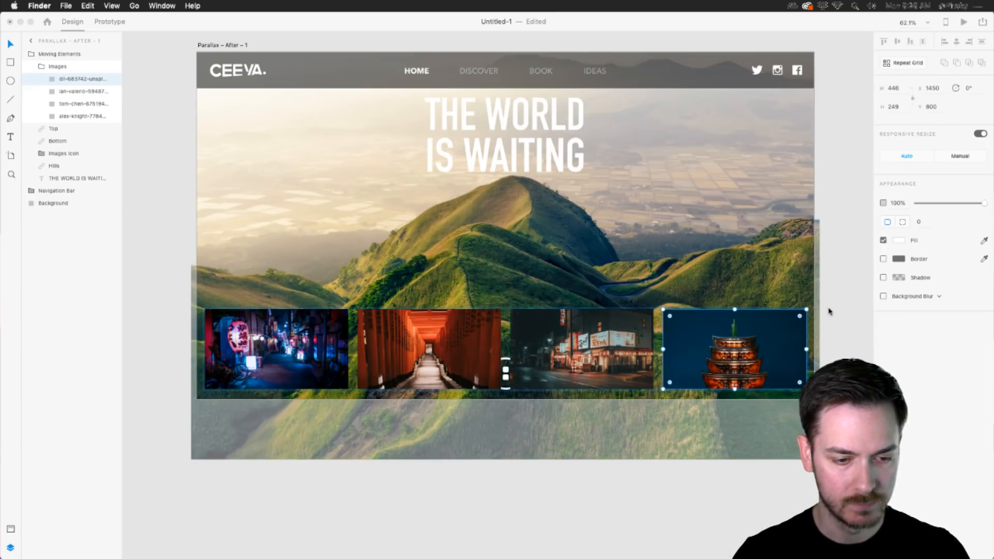
click(840, 312)
- Copy the Images group from the Parallax – After – 1 artboard for use in the Moving Elements group of Parallax – After
click(307, 342)
click(332, 304)
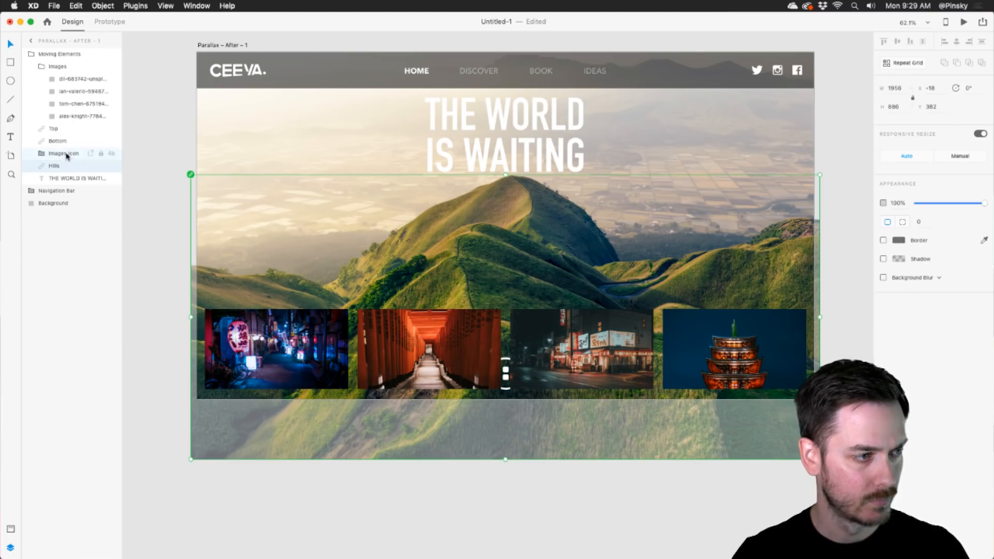
click(66, 70)
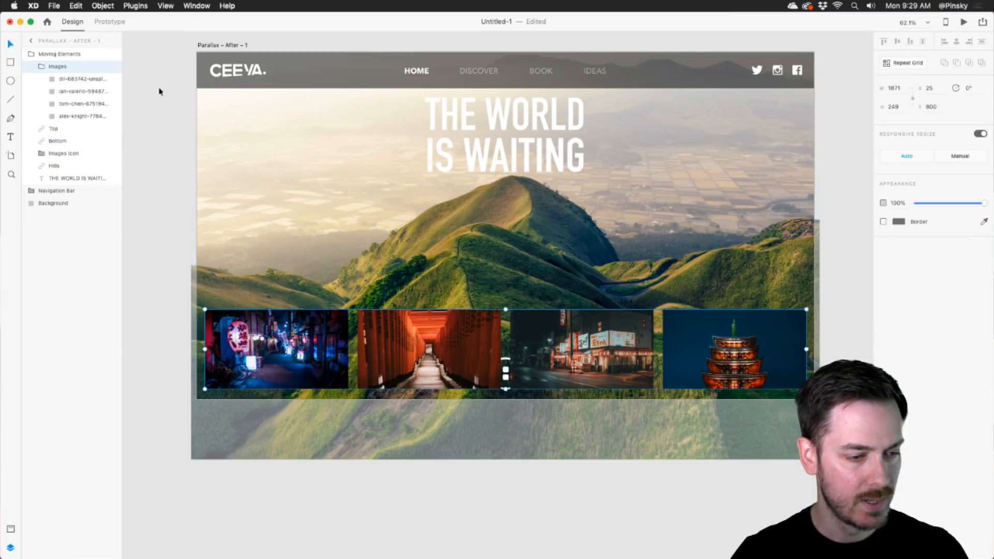
scroll(368, 257, down, 5)
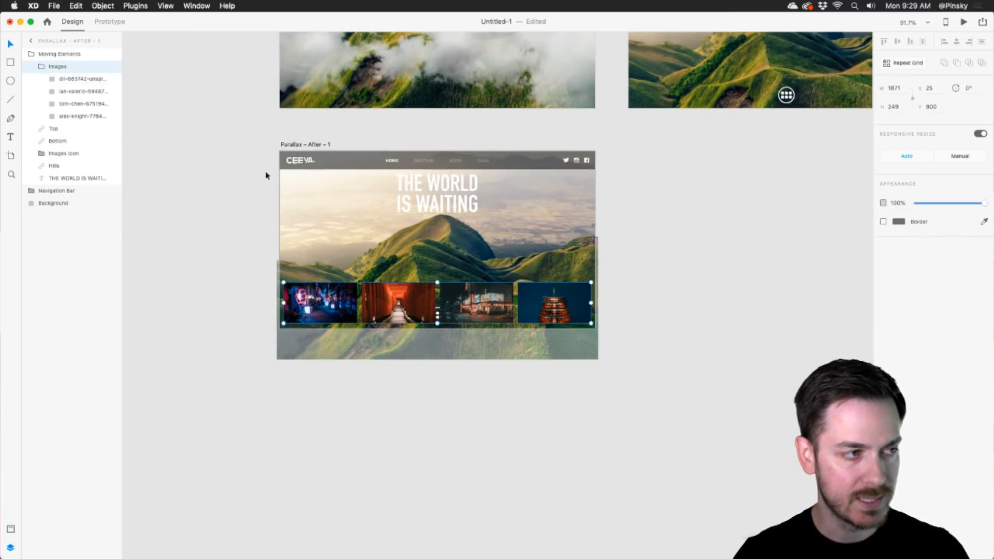
scroll(746, 125, up, 3)
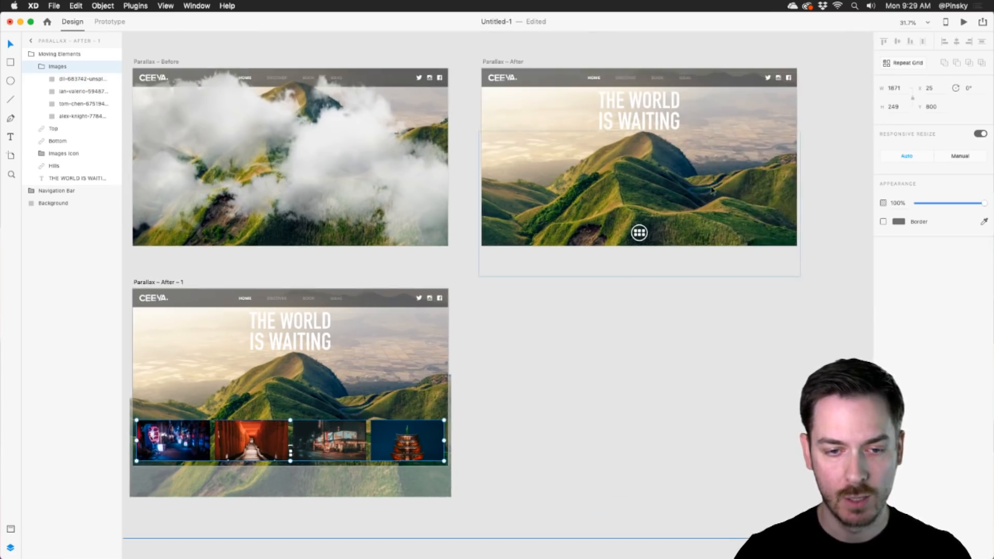
scroll(694, 170, up, 5)
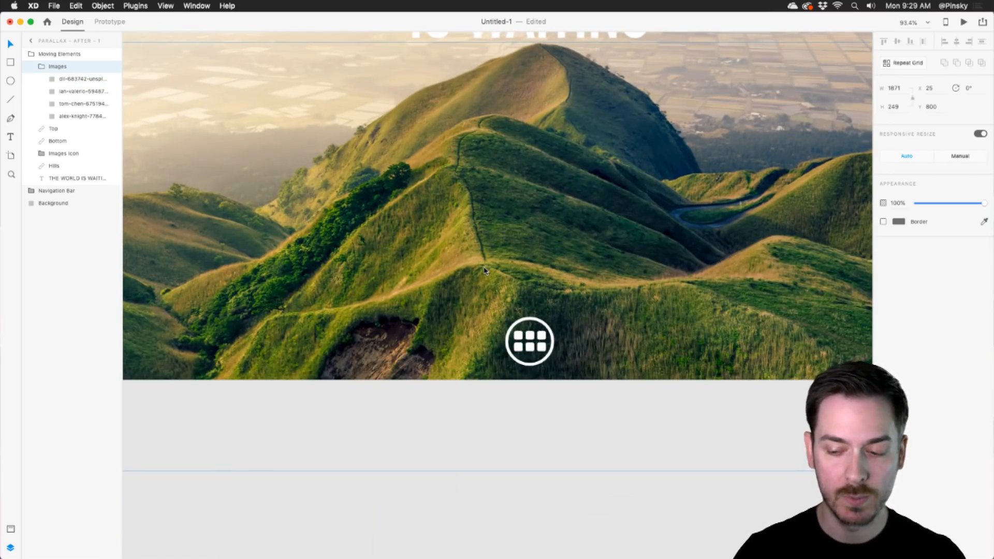
click(529, 339)
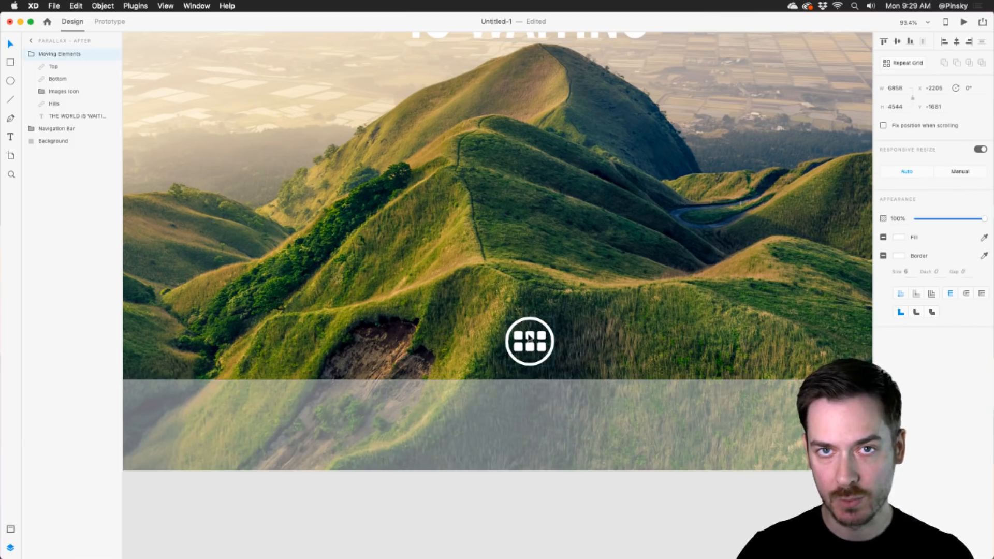
scroll(349, 315, down, 3)
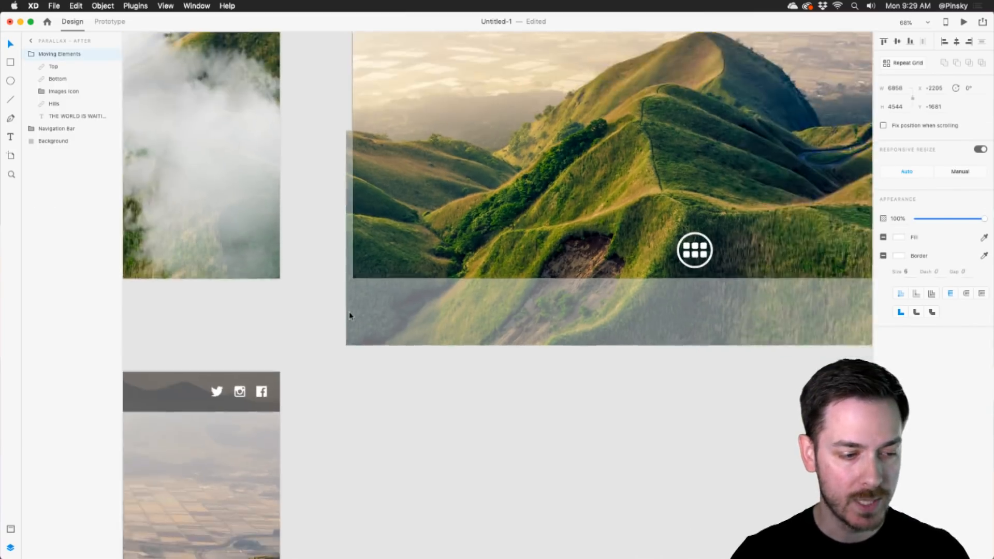
scroll(349, 314, up, 6)
drag(291, 401, 536, 327)
scroll(503, 275, down, 5)
drag(400, 422, 584, 134)
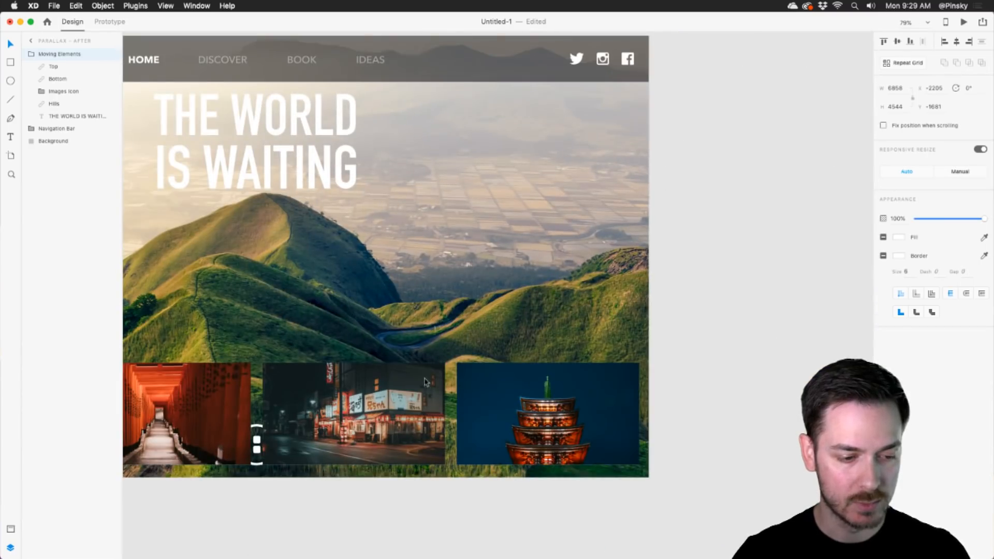
click(388, 386)
click(64, 67)
drag(696, 131, 455, 321)
drag(669, 168, 404, 386)
drag(565, 211, 468, 272)
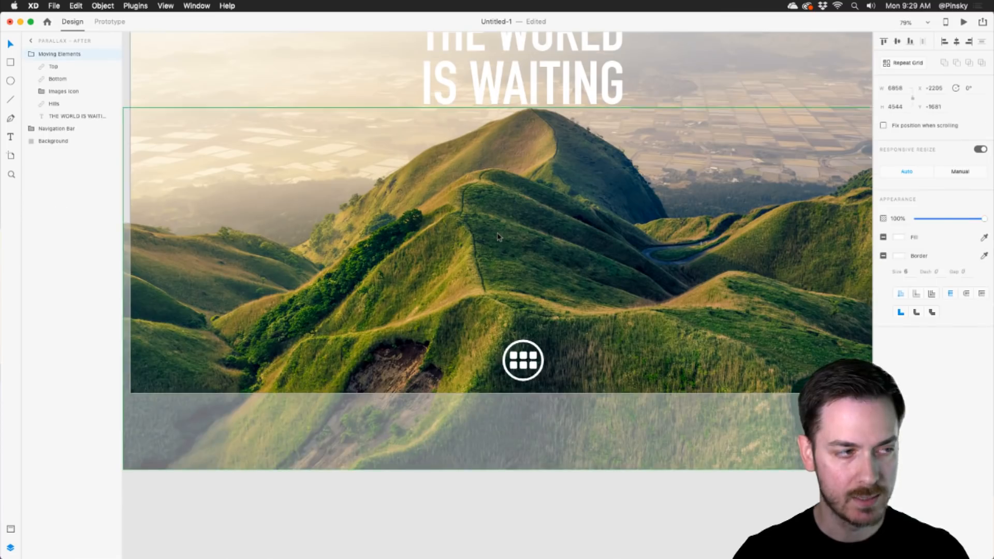
- Paste the Images group into Moving Elements on Parallax – After and move it down to Y 1080, below the artboard
key(super+v)
drag(49, 54, 54, 76)
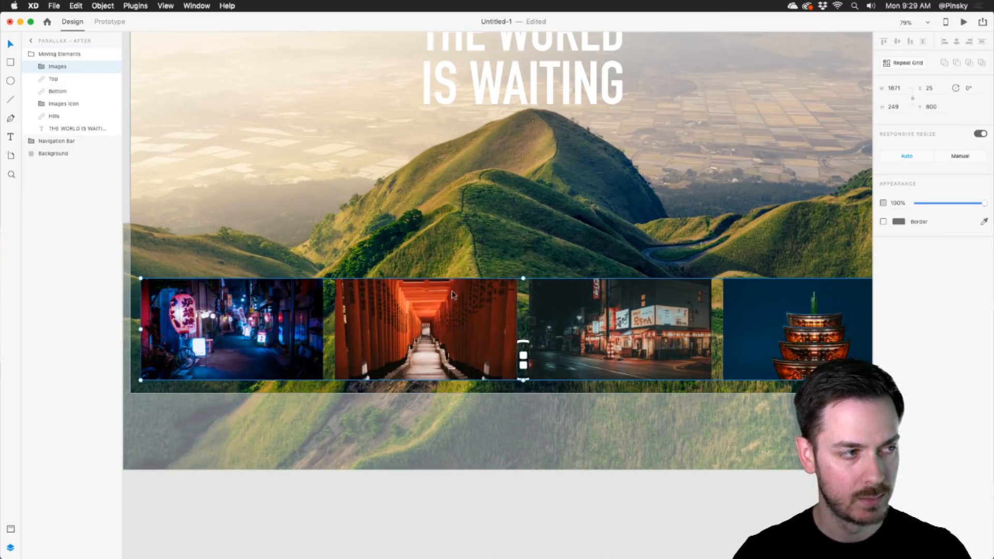
drag(452, 294, 449, 405)
- On the Parallax – After – 1 artboard, move the Images icon group straight up above the photo row to Y 690
scroll(494, 320, left, 5)
scroll(493, 320, down, 3)
scroll(493, 320, down, 4)
scroll(494, 320, up, 2)
drag(384, 383, 592, 182)
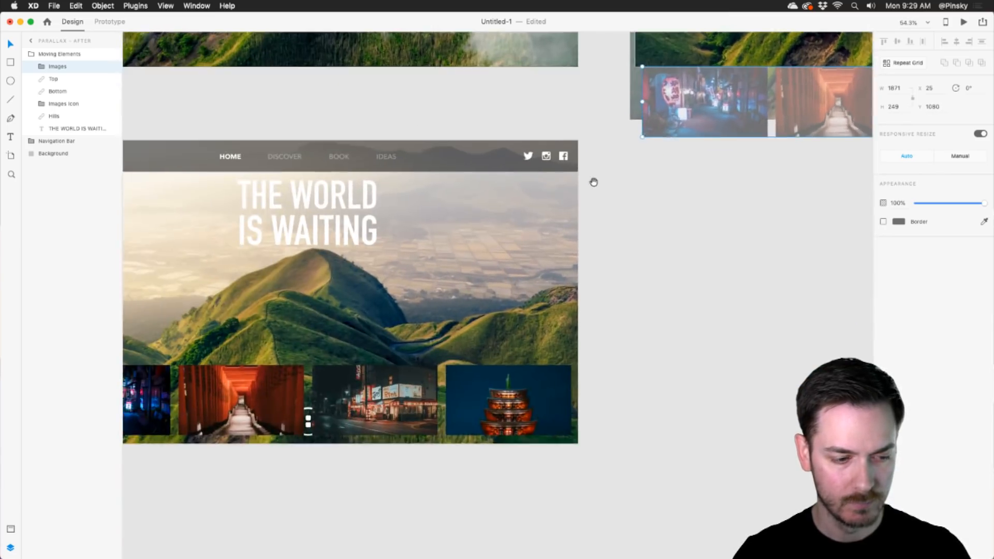
drag(348, 306, 510, 195)
scroll(445, 303, up, 5)
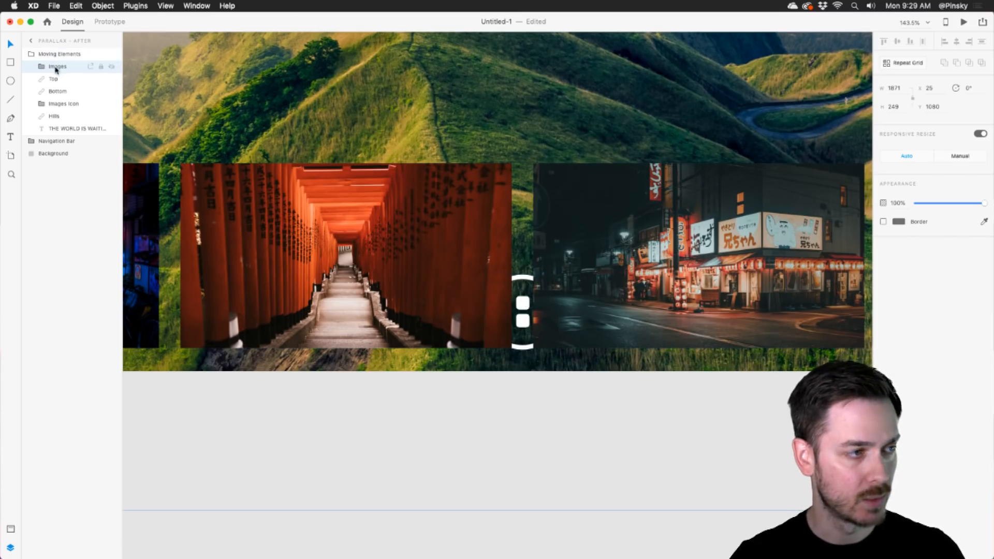
click(59, 105)
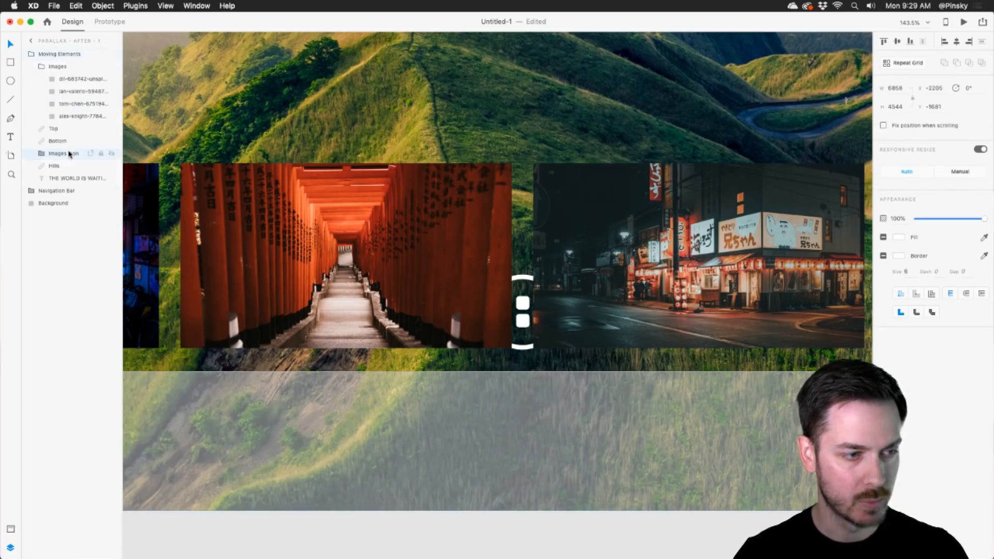
click(70, 154)
key(shift+Up)
key(shift+Up)
key(shift+Up)
key(shift+Up)
key(shift+Up)
key(shift+Up)
key(shift+Up)
key(shift+Up)
key(shift+Up)
key(shift+Up)
key(shift+Up)
key(shift+Up)
key(shift+Up)
key(shift+Up)
key(shift+Up)
key(shift+Up)
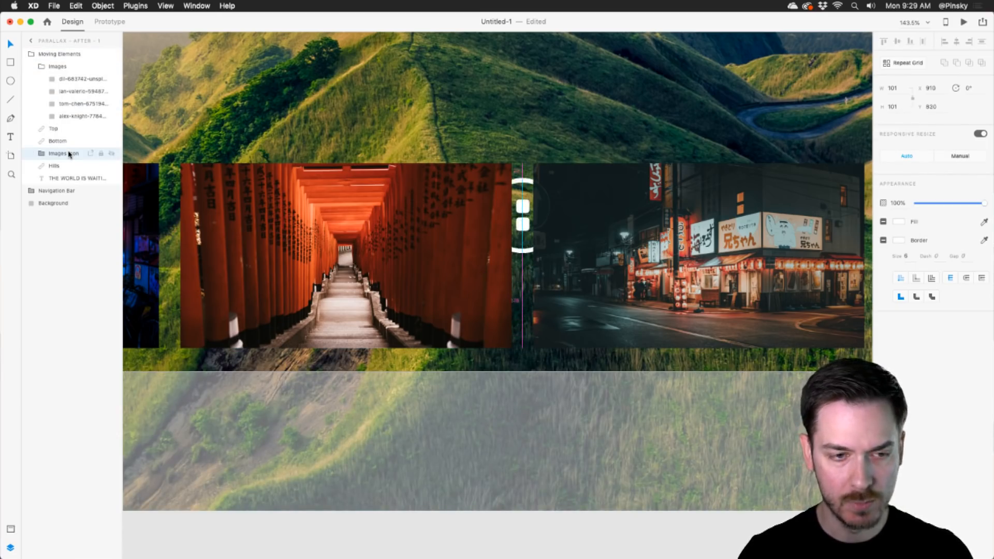
key(shift+Up)
key(shift+Up)
key(shift+Up)
key(shift+Up)
key(shift+Up)
key(shift+Up)
key(shift+Up)
key(shift+Up)
key(shift+Up)
key(shift+Up)
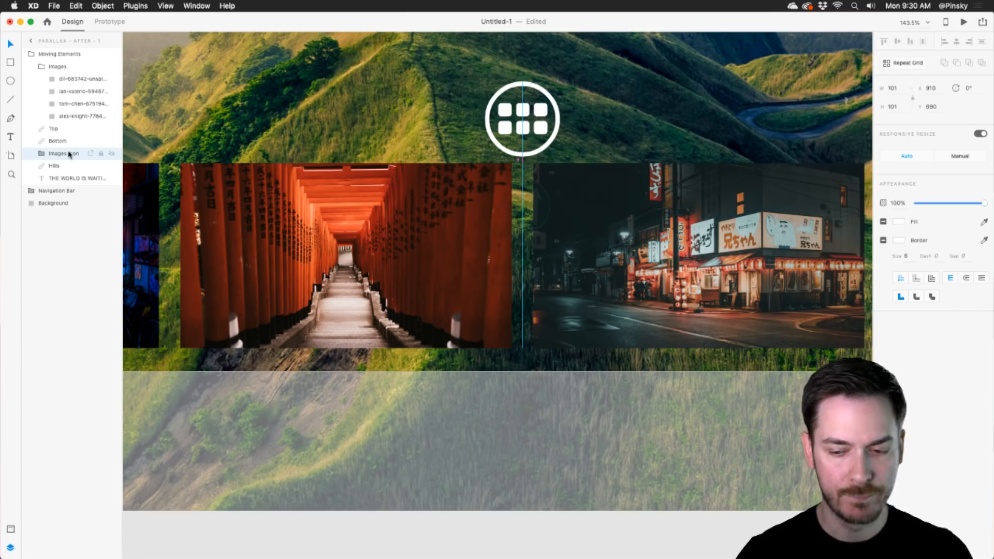
- Stretch the three upper squares inside the Images icon into overlapping bars 66 wide, spanning the full row
scroll(559, 151, up, 5)
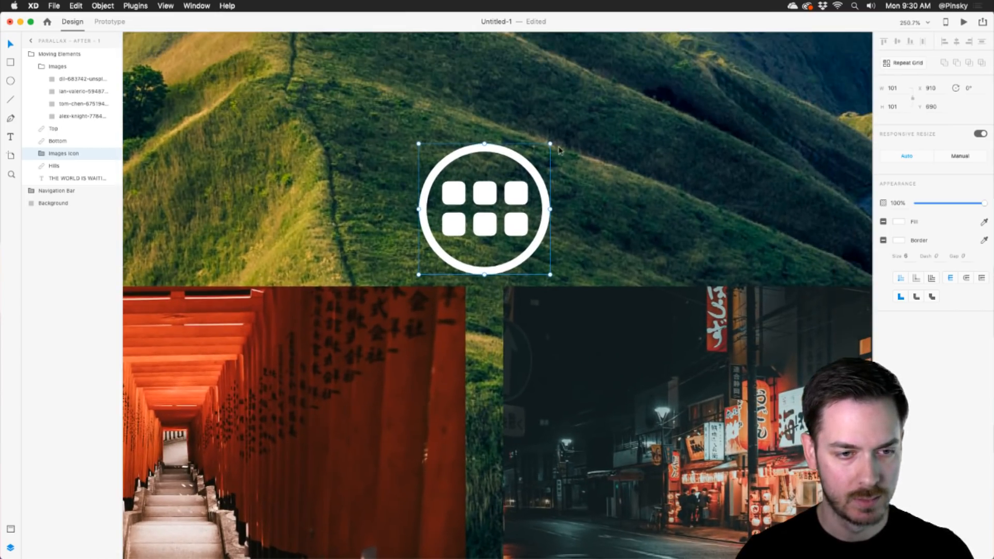
scroll(499, 195, up, 4)
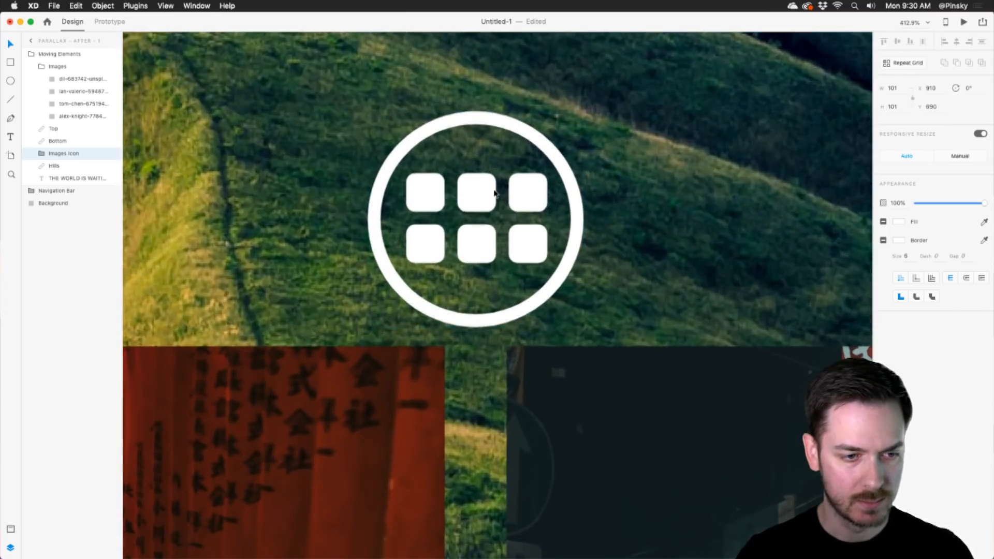
double_click(475, 219)
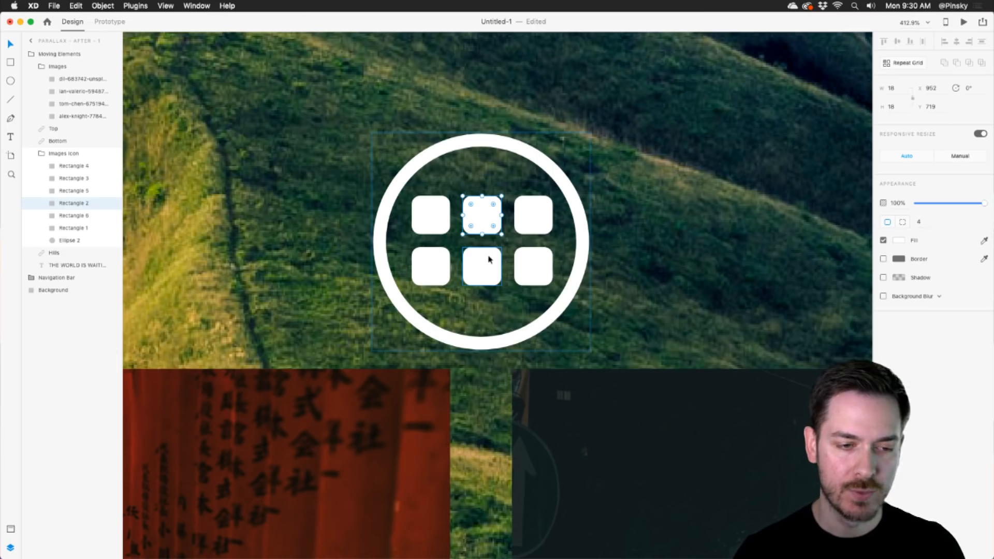
scroll(488, 261, up, 3)
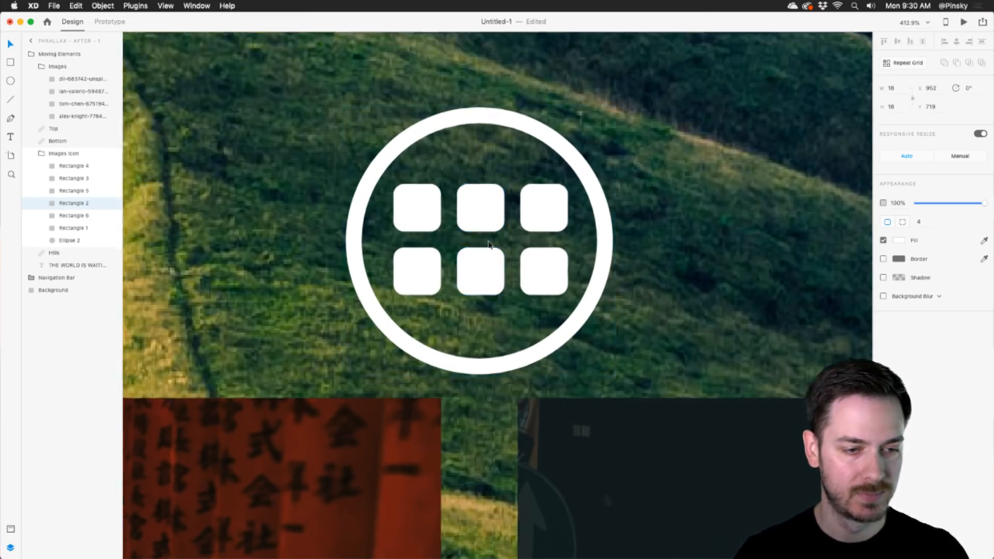
drag(489, 273, 595, 288)
click(436, 300)
click(513, 290)
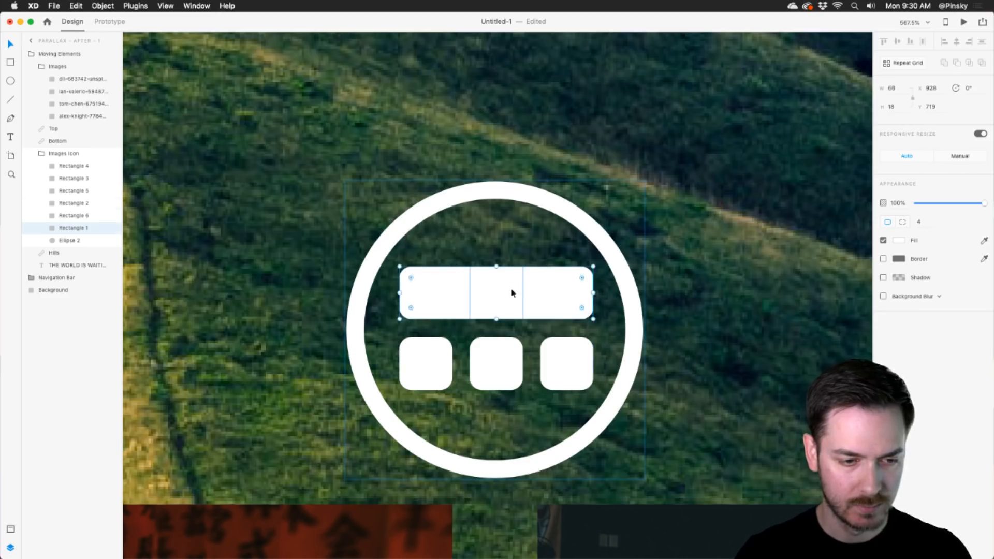
drag(523, 293, 439, 296)
click(565, 295)
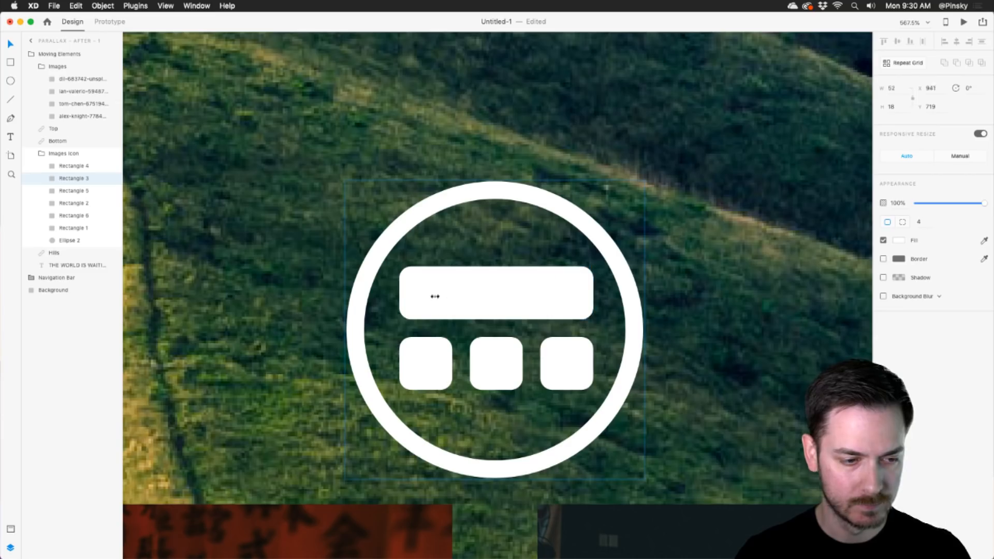
- Stretch the three lower squares inside the Images icon across their row so they overlap as one bar 66 wide
click(430, 372)
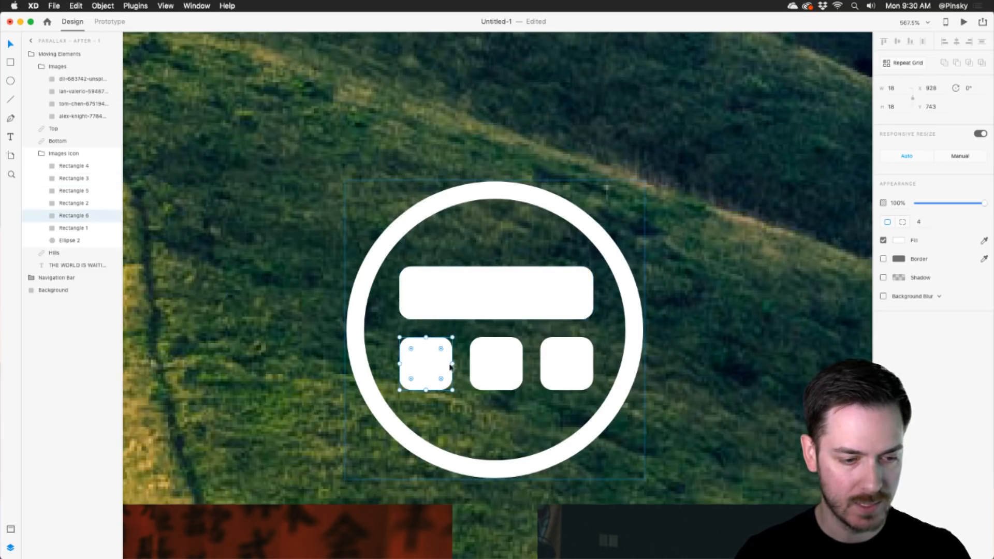
drag(455, 364, 592, 361)
click(521, 363)
drag(517, 362, 401, 362)
click(566, 367)
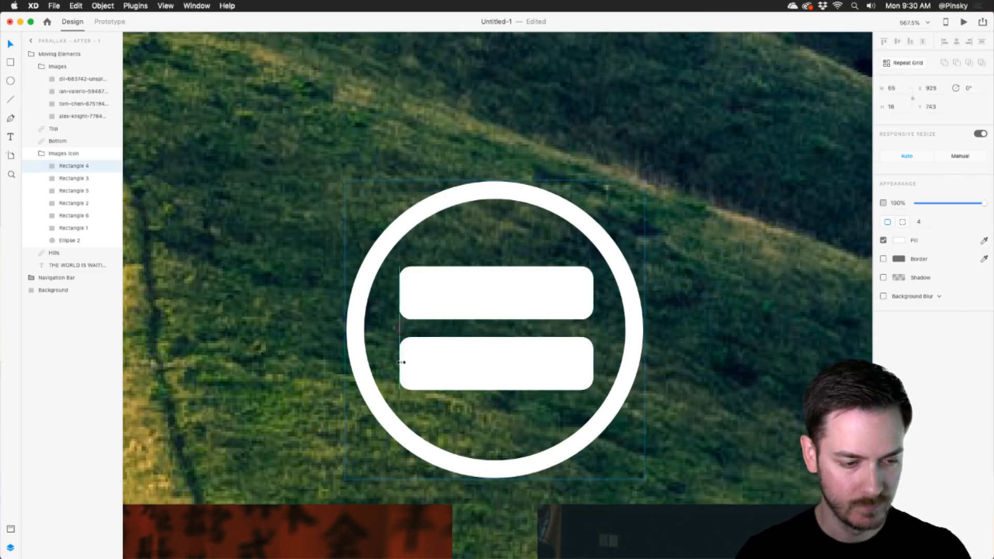
- Set the height of the lower bars, Rectangle 4, Rectangle 5 and Rectangle 6, to 7
click(450, 289)
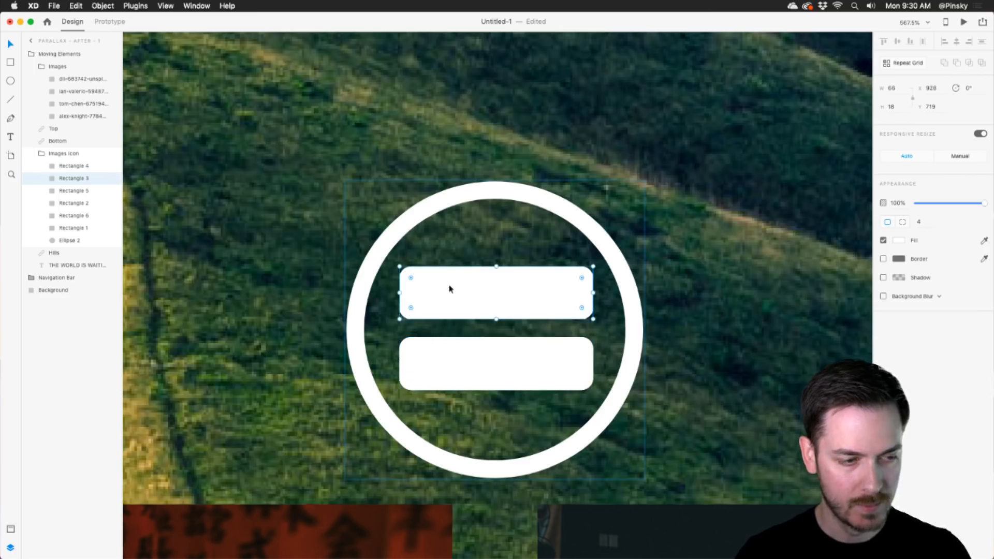
click(71, 166)
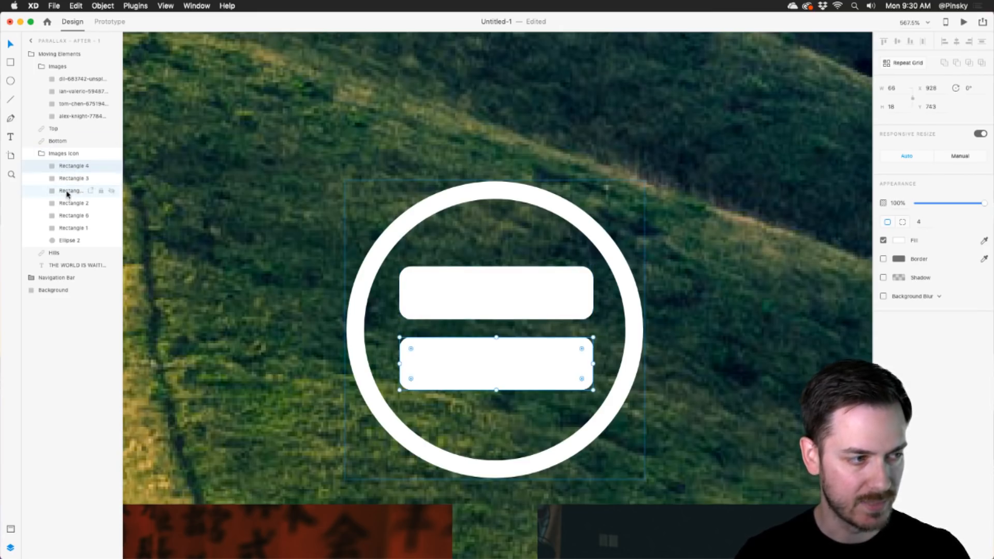
shift+click(69, 194)
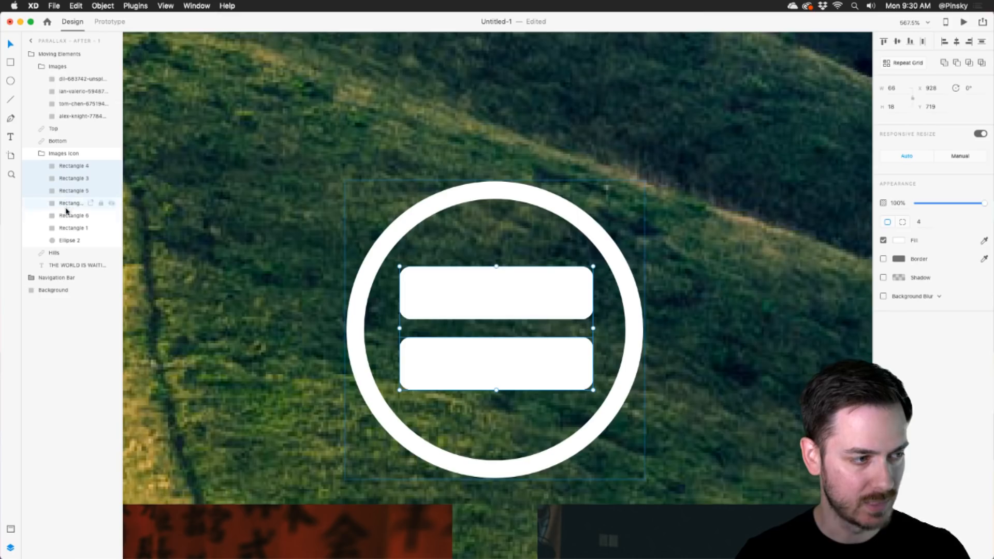
super+click(72, 178)
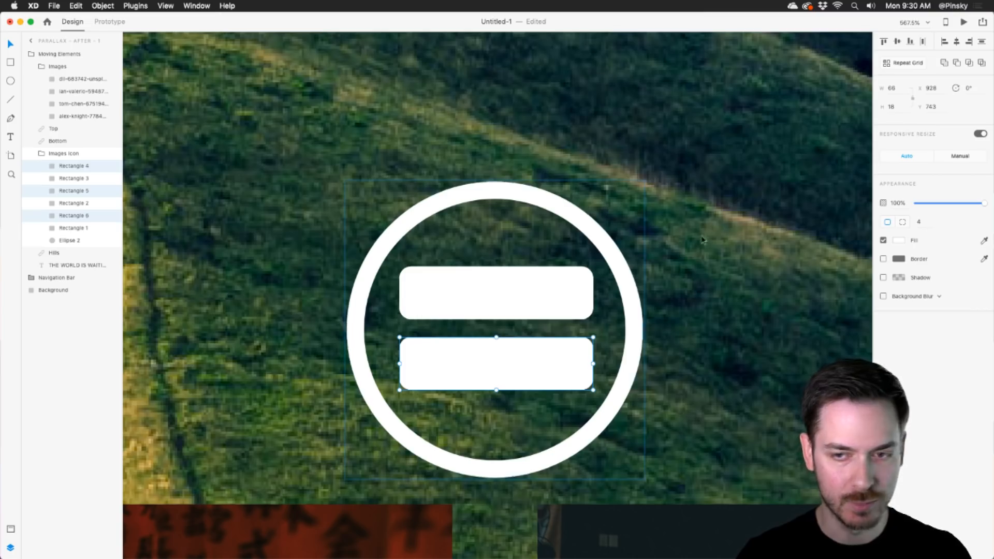
key(alt)
drag(496, 338, 495, 354)
key(super+z)
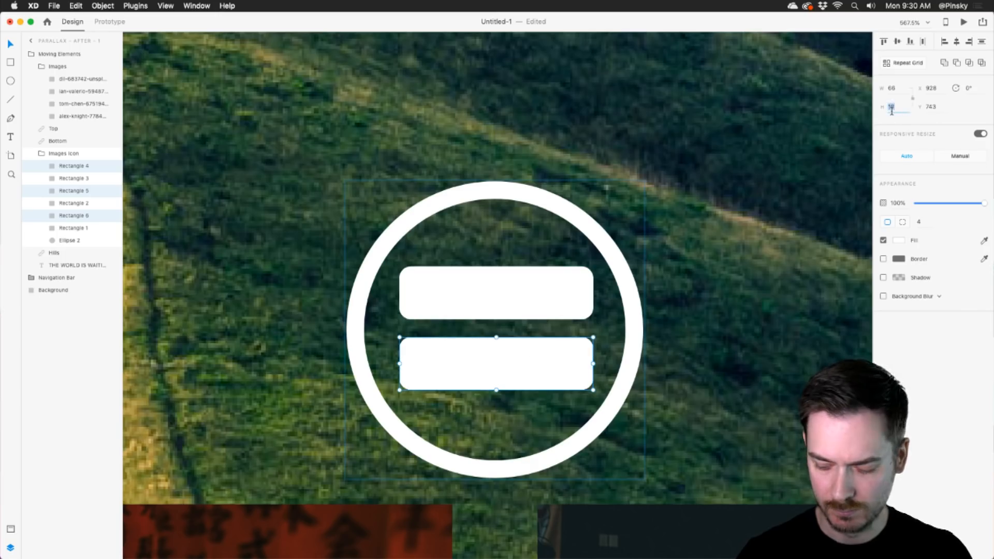
key(Return)
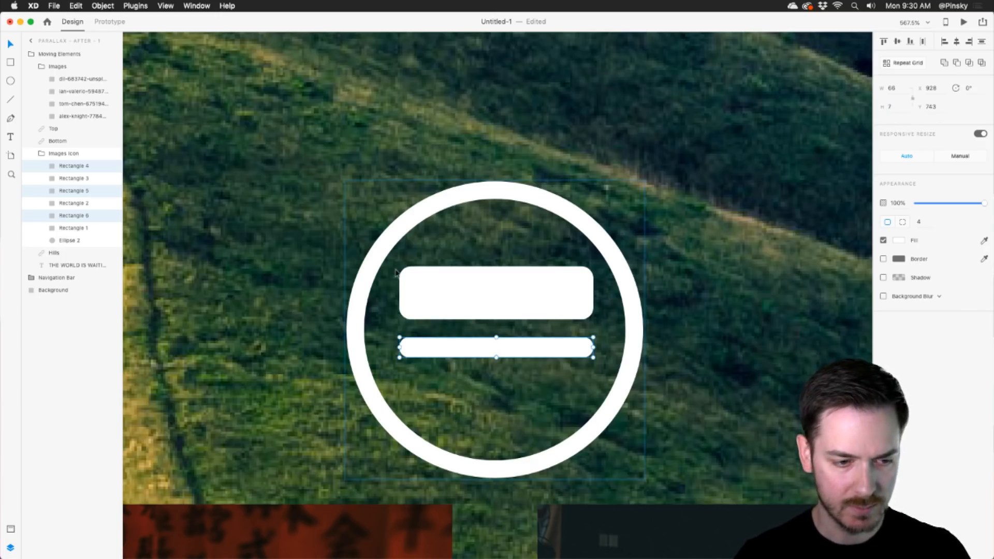
- Select the upper bars, Rectangle 1, Rectangle 2 and Rectangle 3, and open their height for editing
click(72, 203)
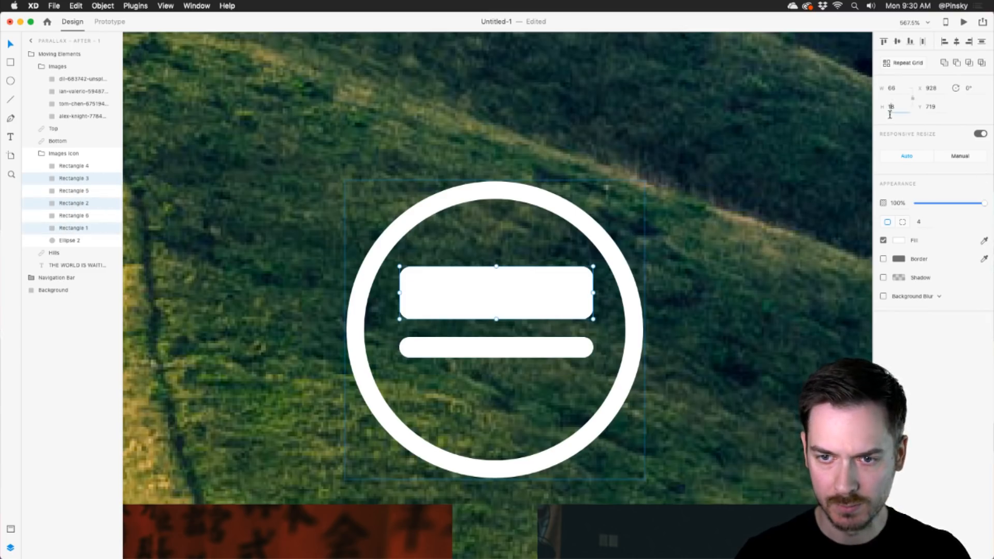
- Set the upper bars, Rectangles 3, 2 and 1, to a height of 7 and a width of 35
text(7)
key(Return)
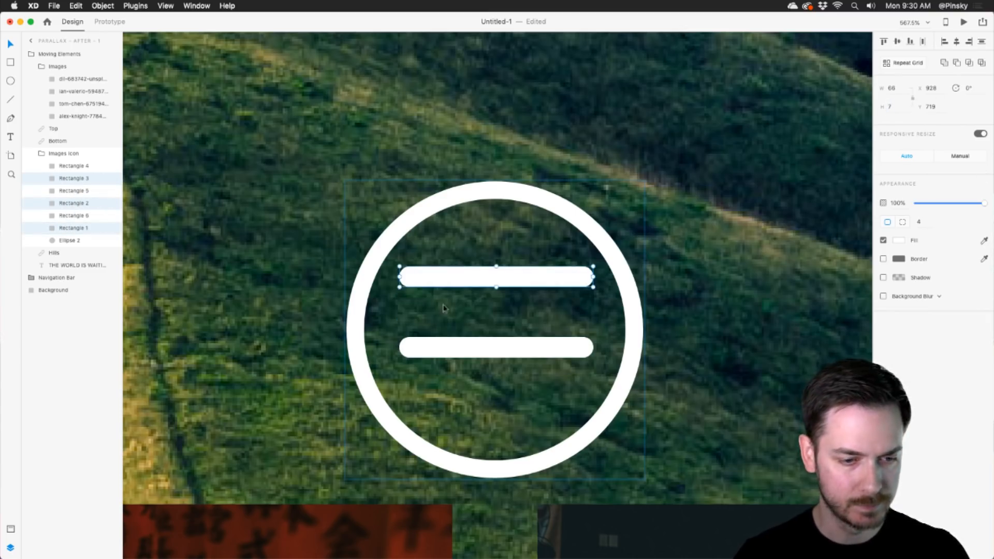
drag(593, 278, 503, 280)
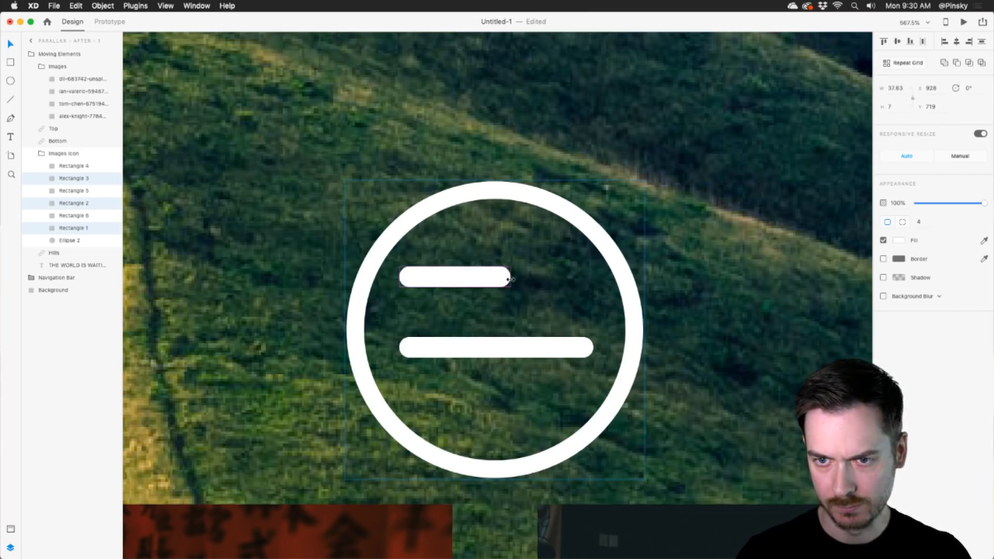
key(super+z)
click(894, 89)
text(3)
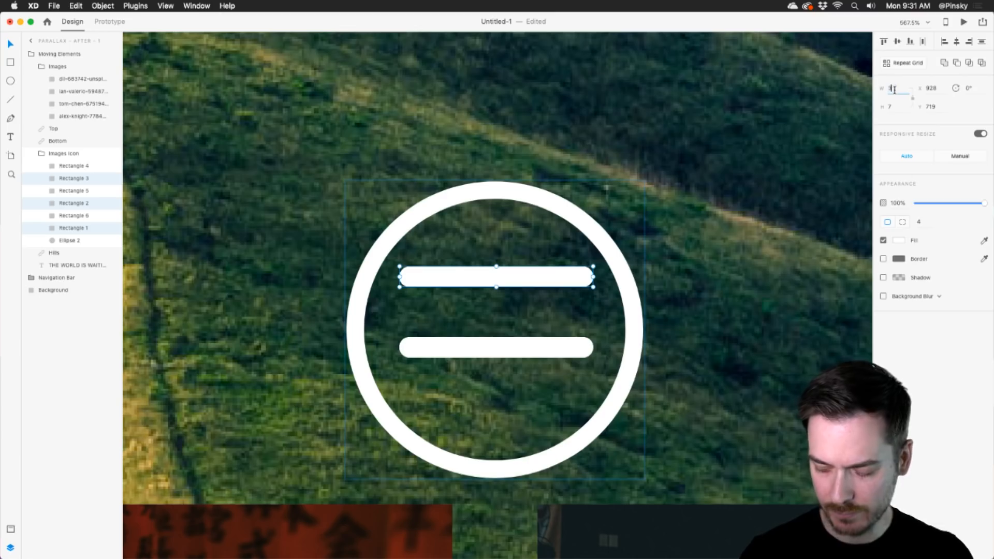
text(5)
key(Return)
- Set the width of the lower bars, Rectangles 4, 5 and 6, to 35
click(55, 167)
super+click(68, 191)
super+click(69, 216)
click(896, 90)
text(35)
key(Return)
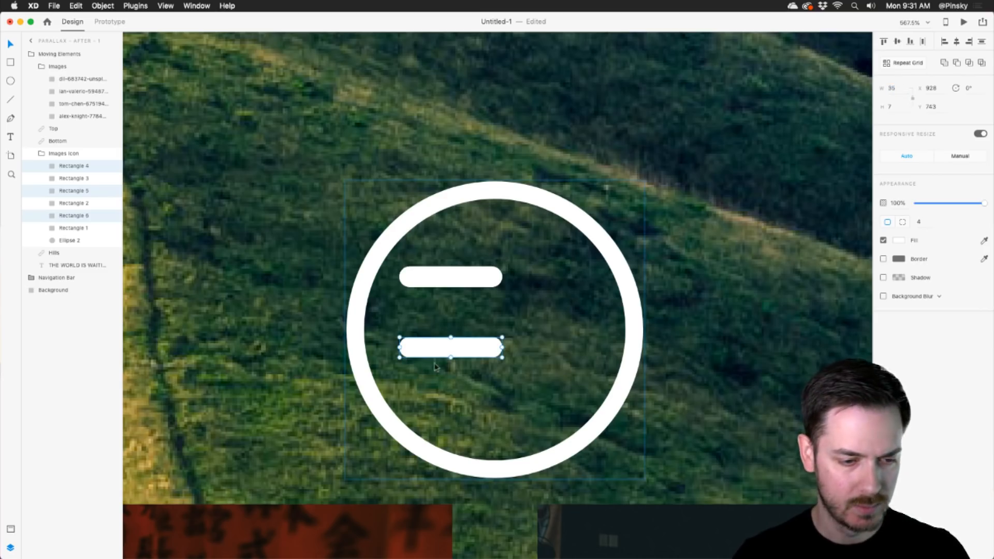
- Rotate Rectangles 4, 5 and 6 to -30° and Rectangles 3, 2 and 1 to 30°, meeting in a downward chevron
drag(505, 333, 496, 302)
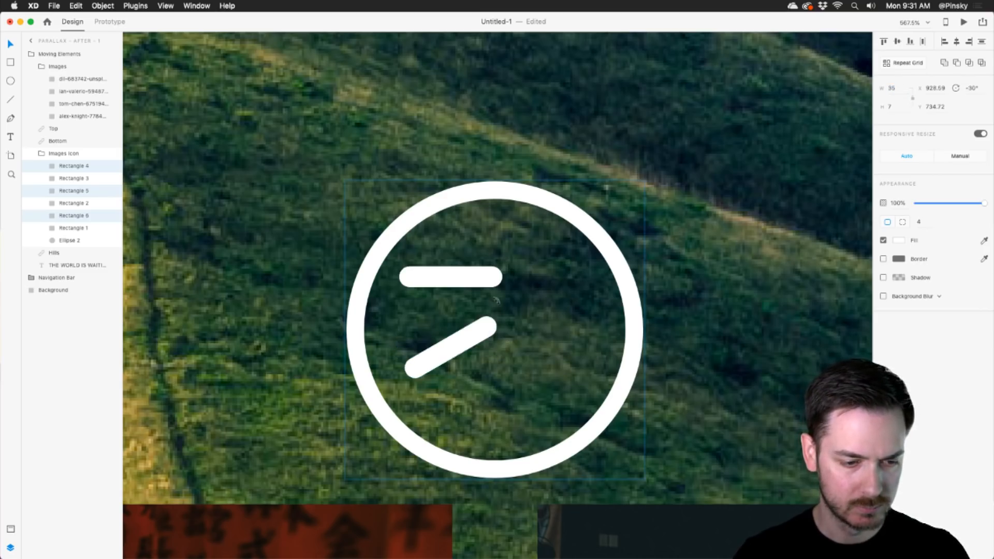
drag(465, 336, 560, 330)
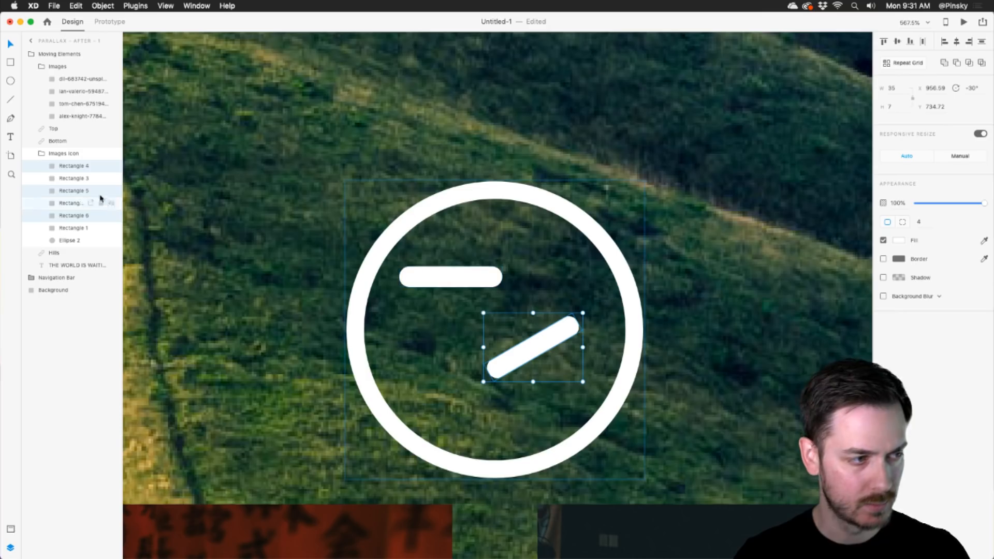
click(73, 178)
super+click(74, 203)
super+click(71, 228)
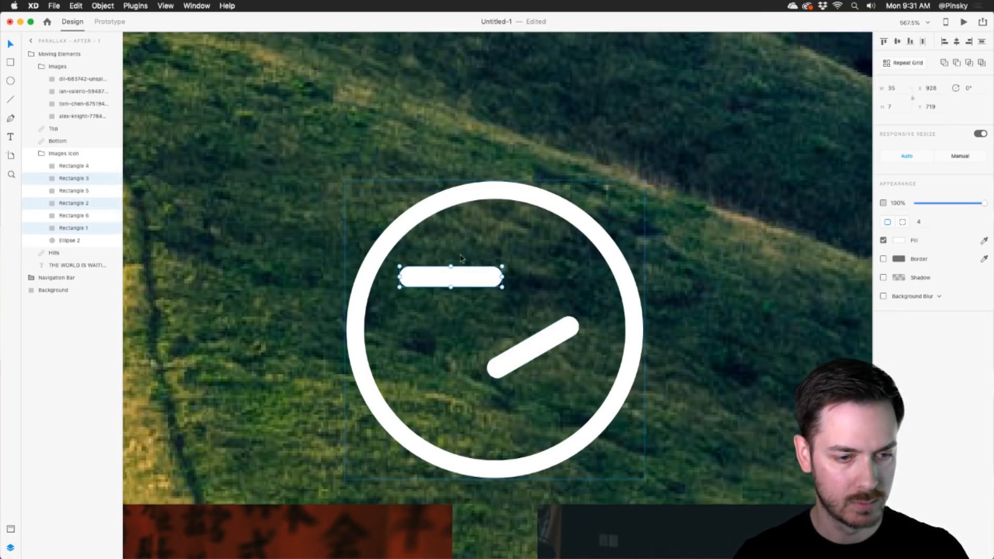
drag(503, 264, 471, 362)
- Move all six chevron bars together about 20 px down within the circle
click(71, 166)
shift+click(69, 228)
drag(535, 349, 535, 396)
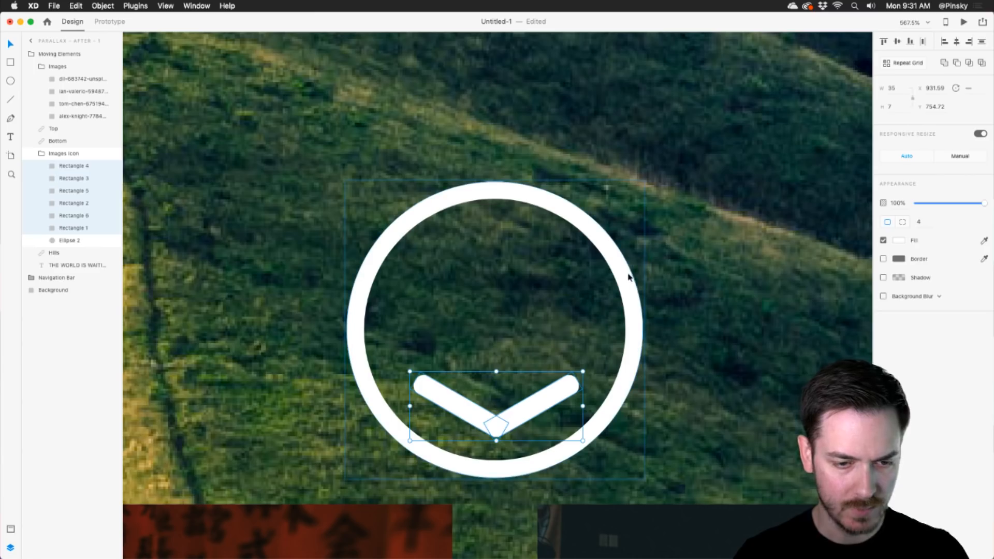
- Shrink the circle outline to about 89 × 89 and reposition the chevron and circle so they are roughly centred on each other
click(629, 277)
drag(643, 181, 627, 202)
drag(588, 256, 581, 322)
key(Escape)
drag(581, 405, 559, 356)
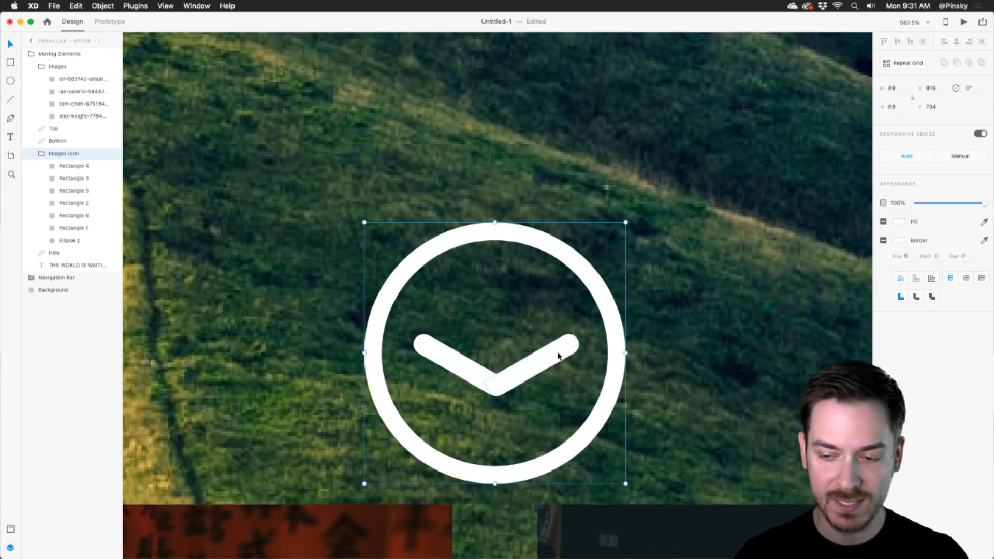
- Scale the whole Images Icon group down around its centre to about 70 × 70
scroll(552, 361, down, 10)
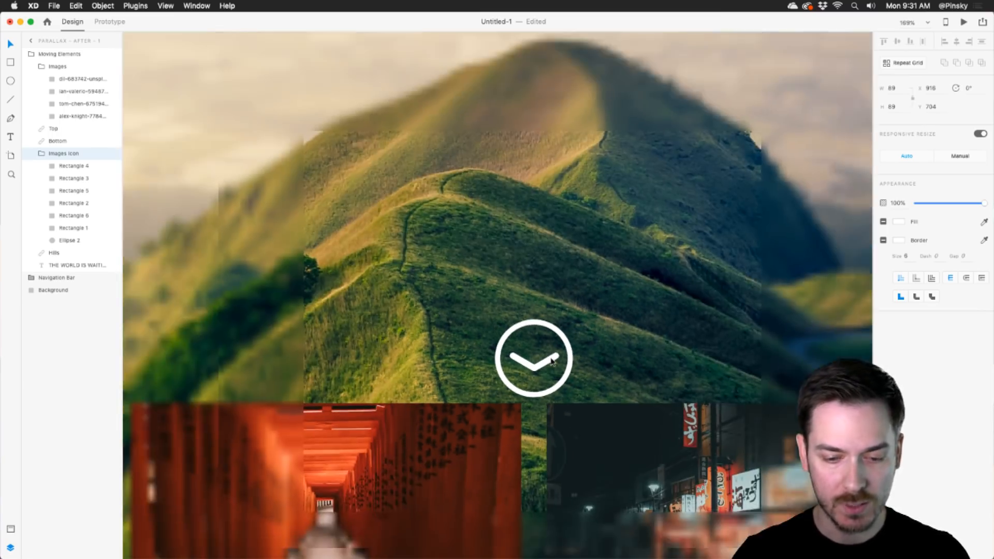
scroll(552, 361, down, 5)
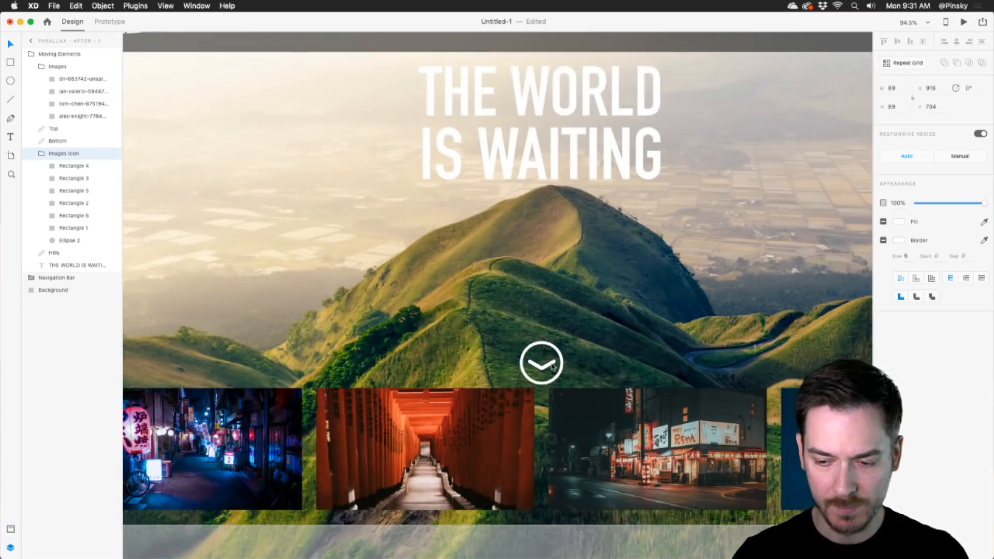
scroll(546, 254, up, 3)
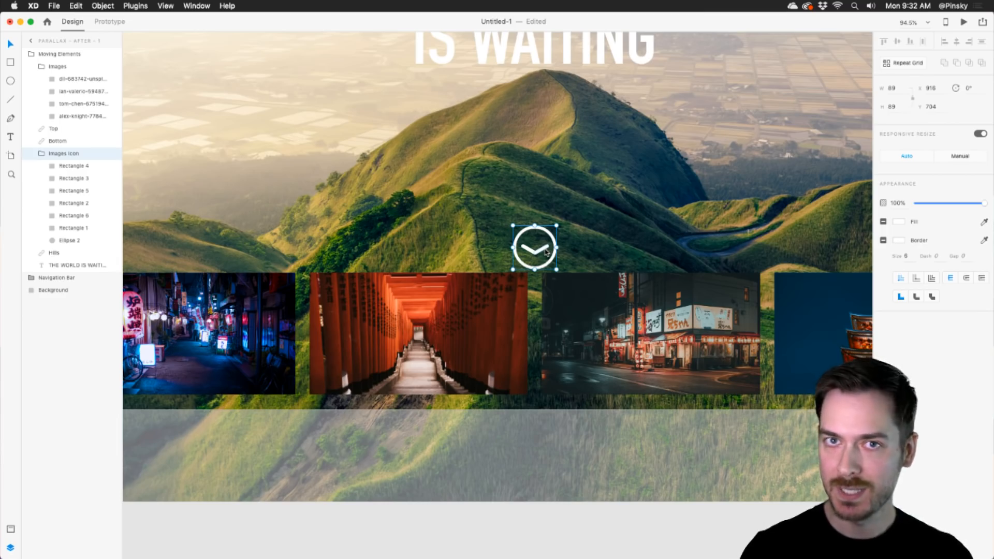
scroll(546, 252, up, 5)
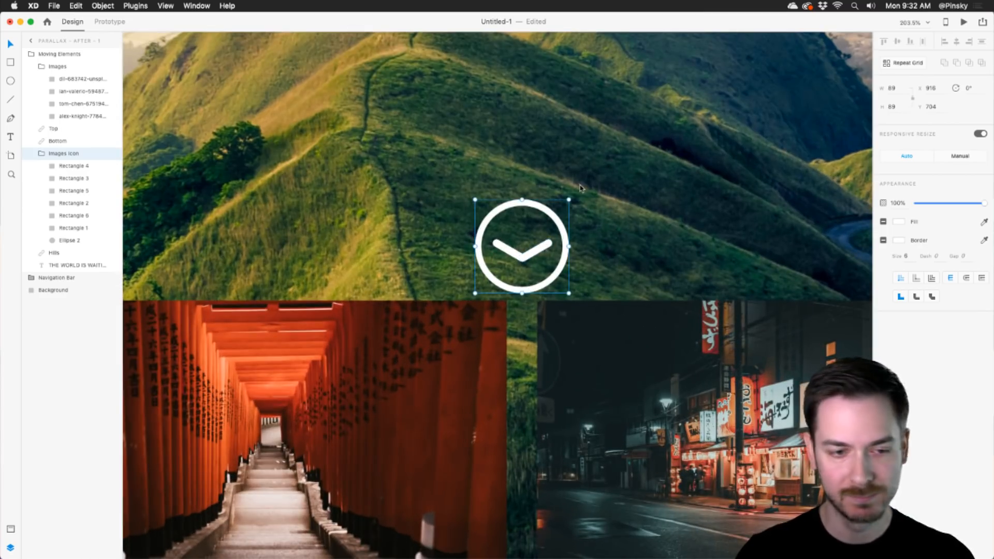
drag(568, 199, 558, 210)
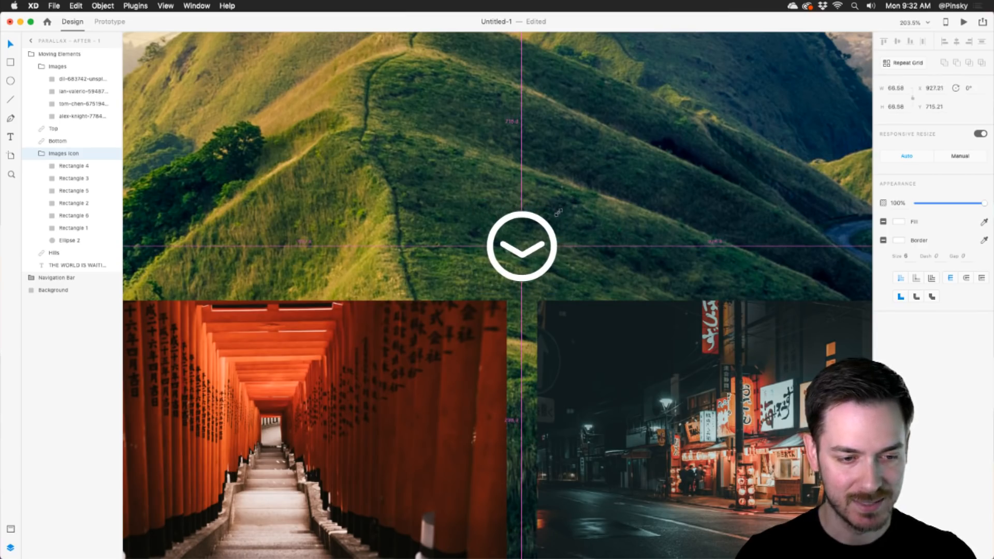
- Rotate the chevron's right-hand bars, Rectangles 4, 5 and 6, to -45°
scroll(528, 243, up, 5)
double_click(546, 249)
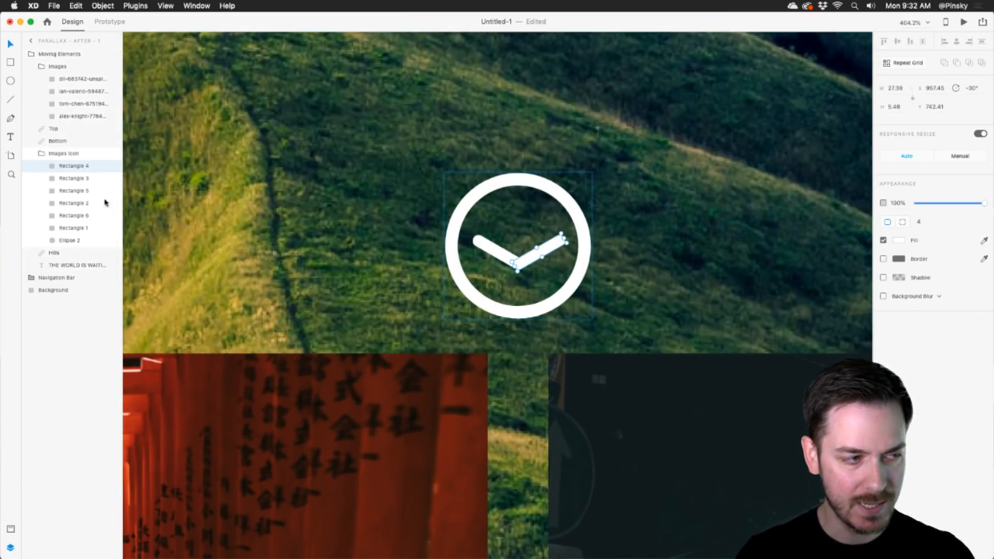
super+click(73, 191)
super+click(72, 216)
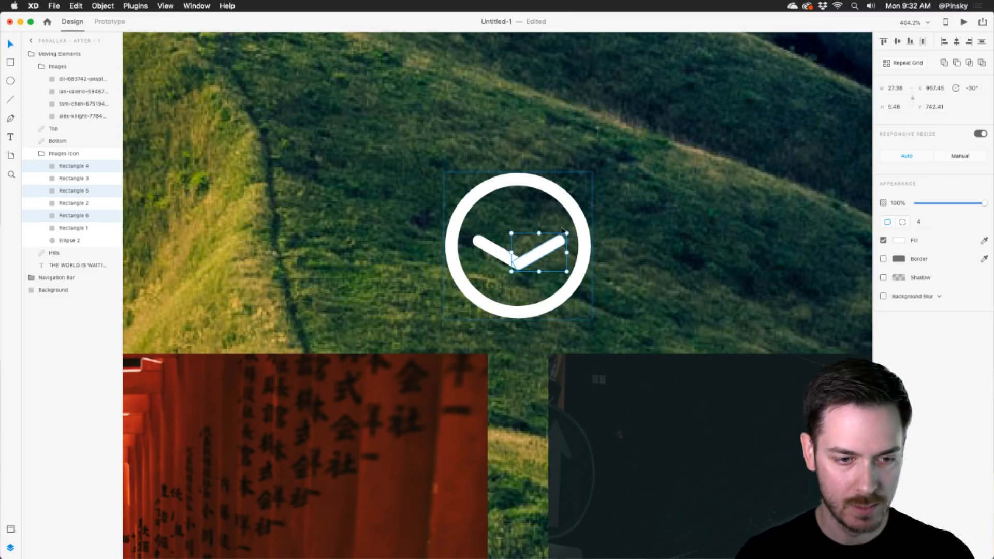
drag(569, 232, 563, 225)
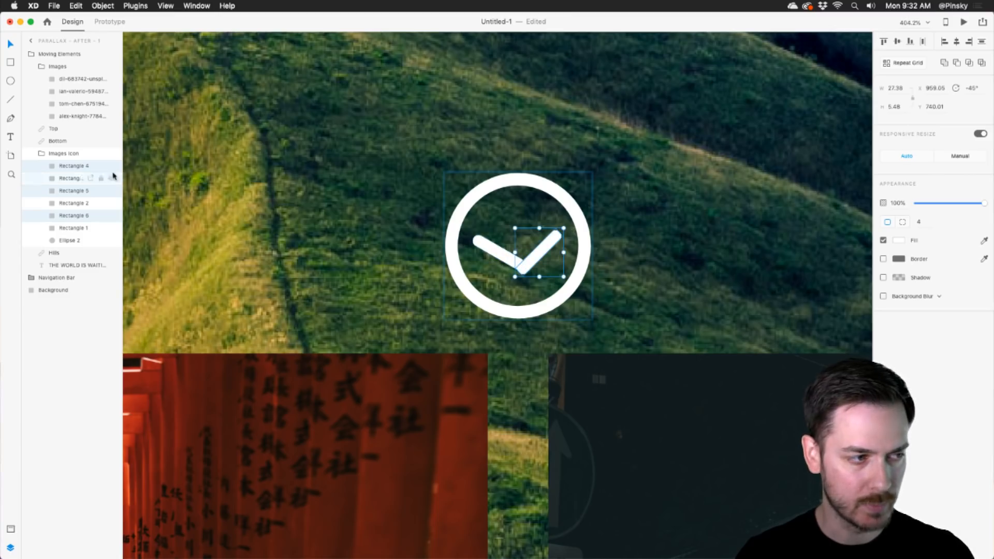
- Rotate Rectangles 3, 2 and 1 to mirror the steeper right-hand bars and centre the rejoined chevron in the circle
click(72, 178)
super+click(72, 202)
super+click(73, 228)
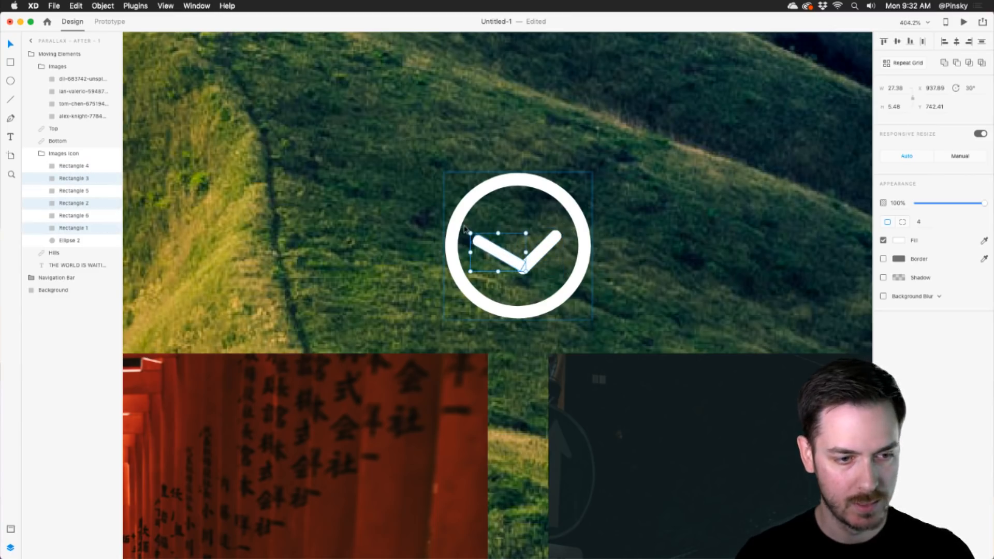
drag(468, 230, 474, 222)
drag(507, 257, 540, 252)
click(71, 166)
shift+click(72, 227)
key(super+0)
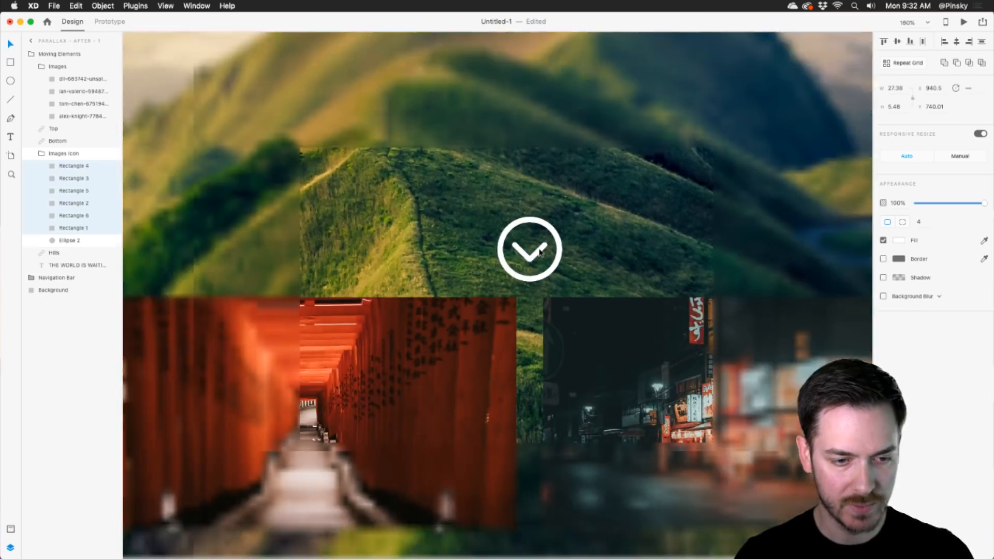
- Move the Images Icon group to just above the leftmost photo, at about X 24.69, Y 716.69
click(54, 155)
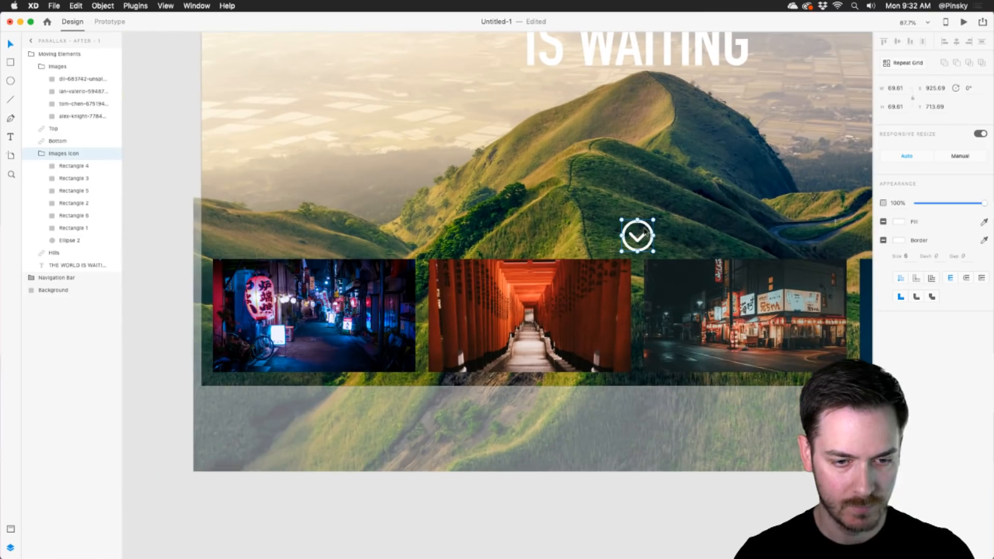
scroll(642, 236, left, 5)
drag(642, 236, 233, 237)
scroll(340, 221, down, 3)
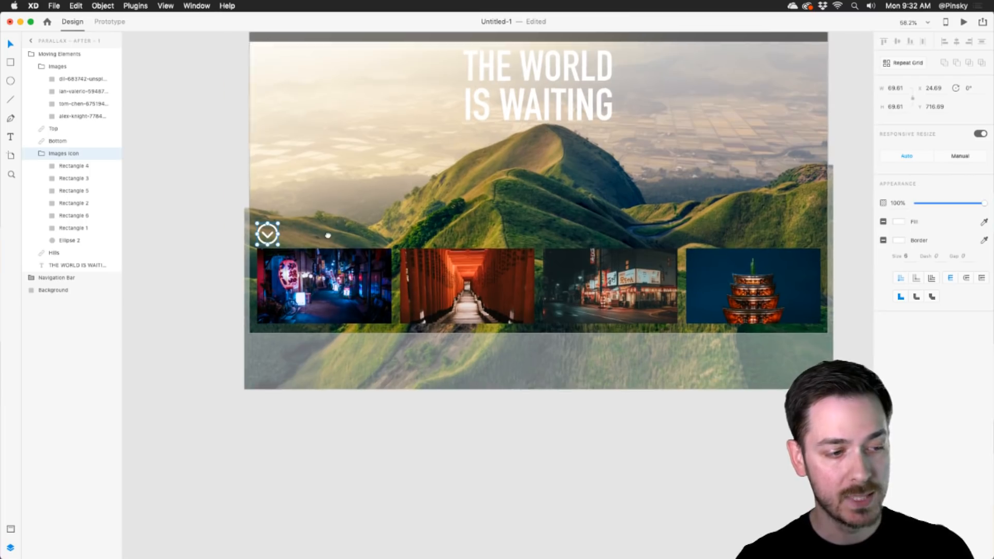
drag(340, 220, 306, 259)
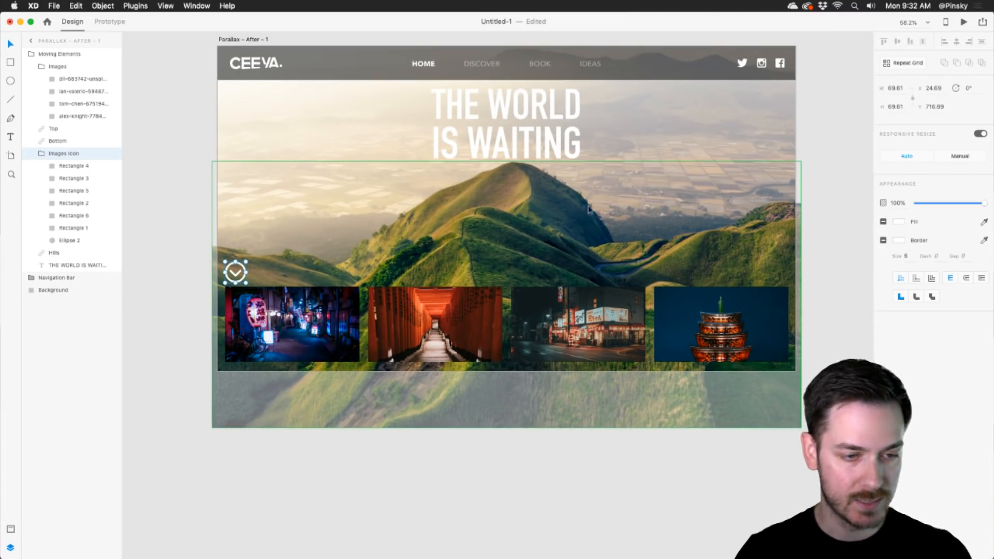
- In Prototype mode, wire the grid icon on the Parallax – After artboard to the Parallax – After – 1 artboard
scroll(521, 228, up, 5)
scroll(521, 227, left, 7)
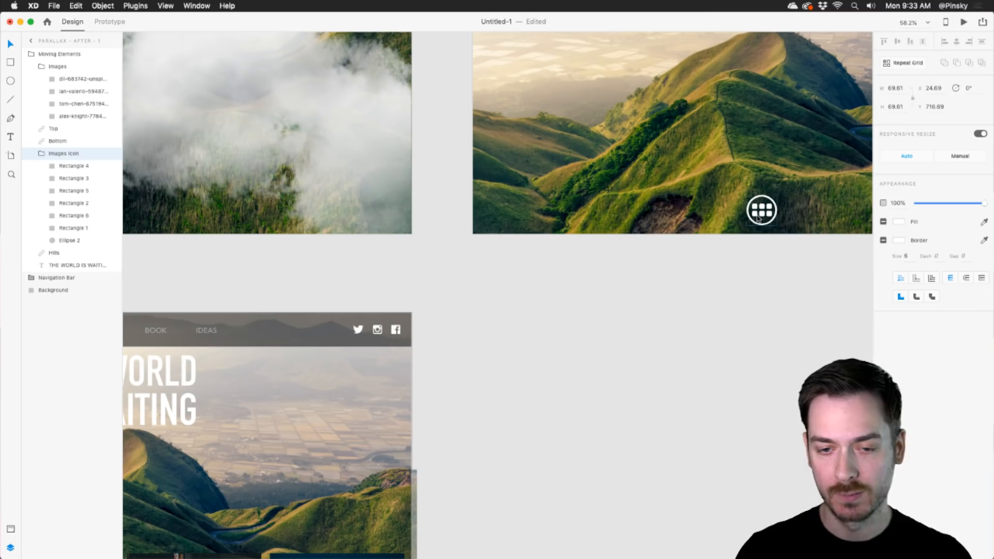
scroll(427, 331, down, 4)
scroll(427, 331, left, 7)
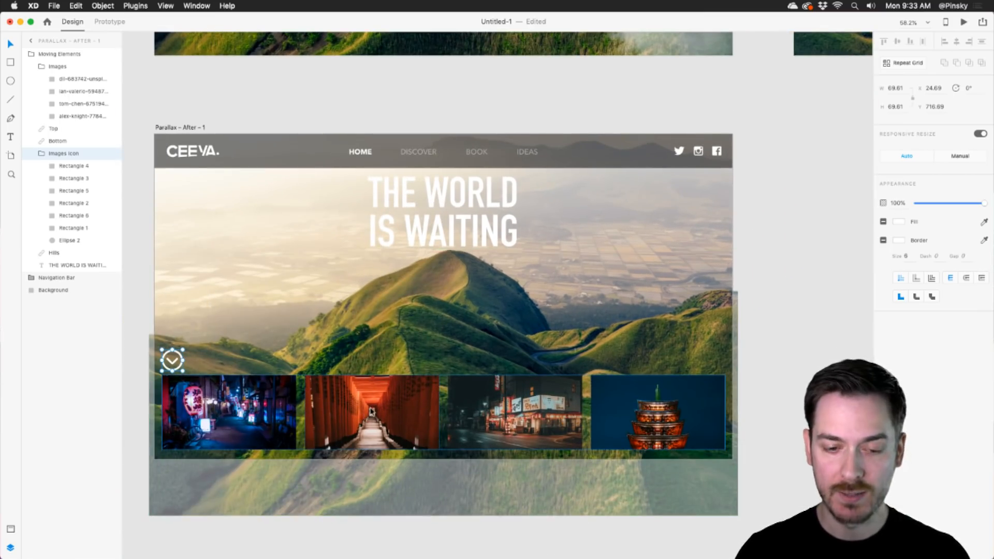
scroll(628, 210, up, 7)
scroll(628, 211, right, 8)
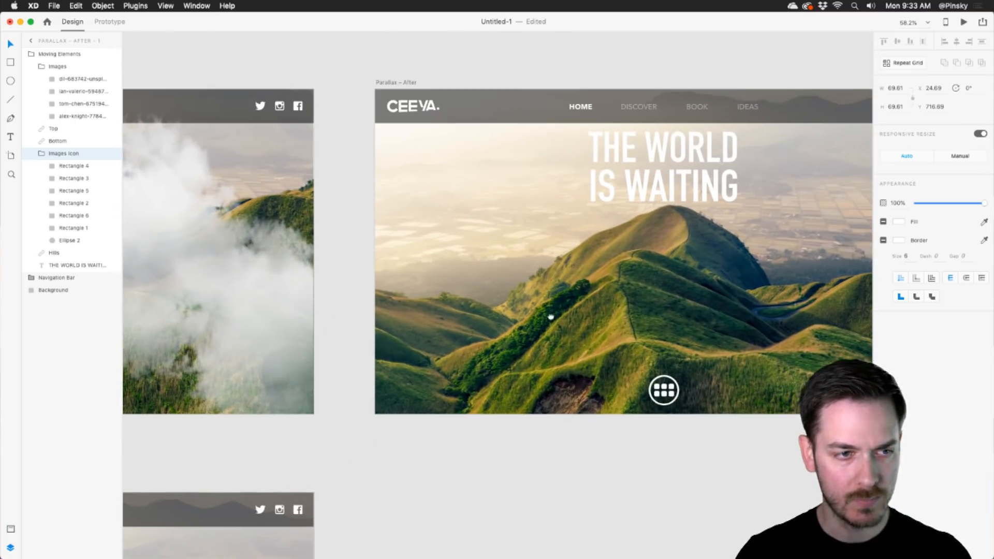
click(107, 23)
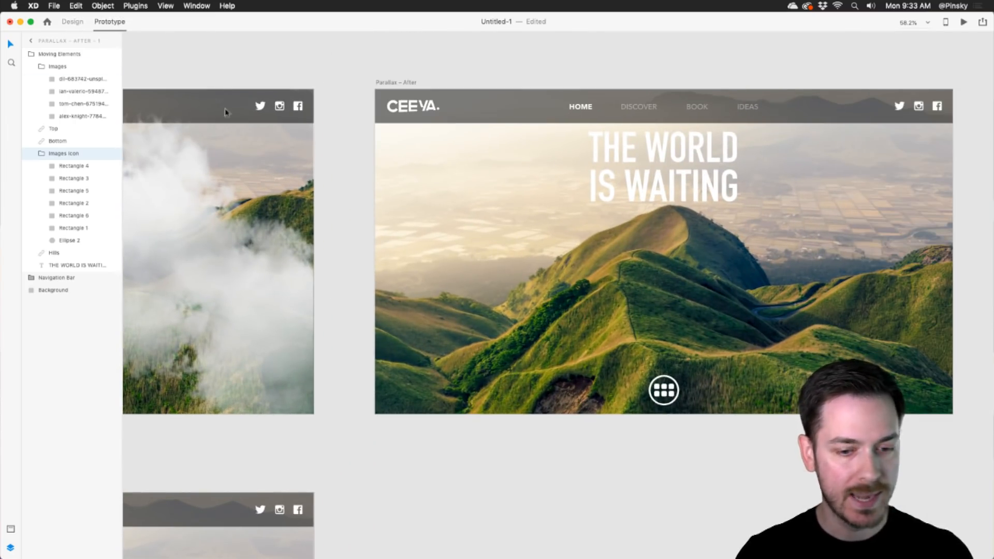
click(666, 386)
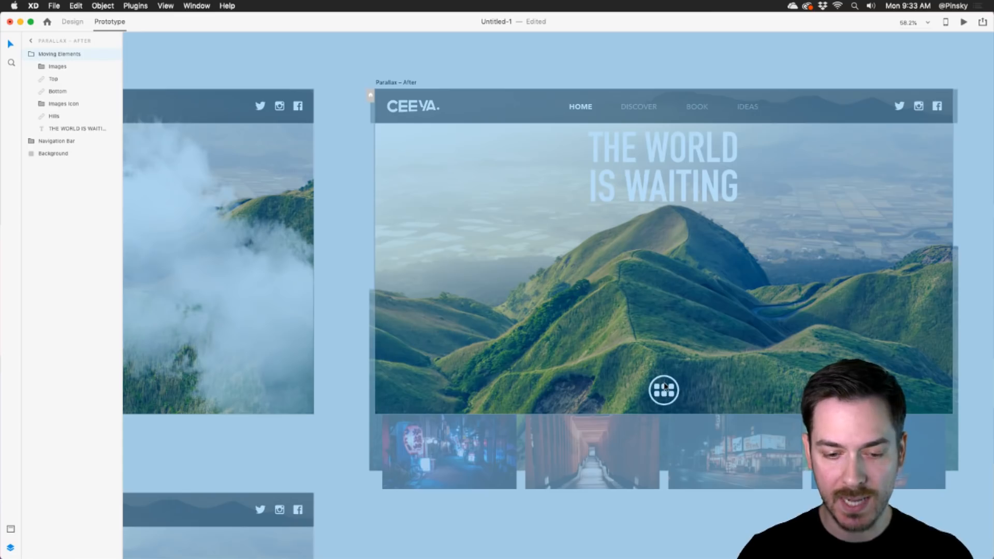
double_click(665, 386)
scroll(666, 388, down, 5)
drag(585, 413, 766, 158)
drag(871, 118, 554, 262)
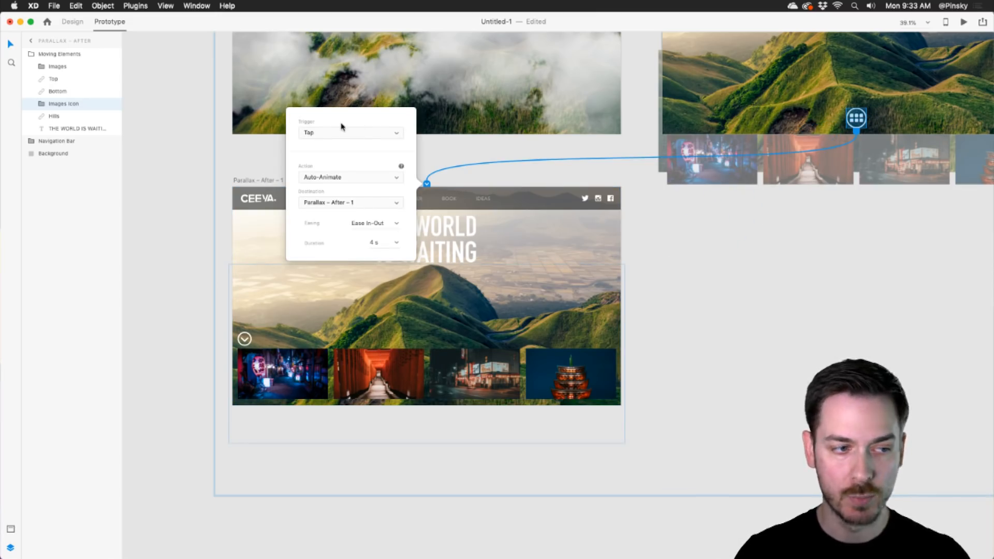
- Configure the icon's interaction with a Tap trigger, Auto-Animate action, Ease In-Out easing and a 0.4 s duration
click(327, 134)
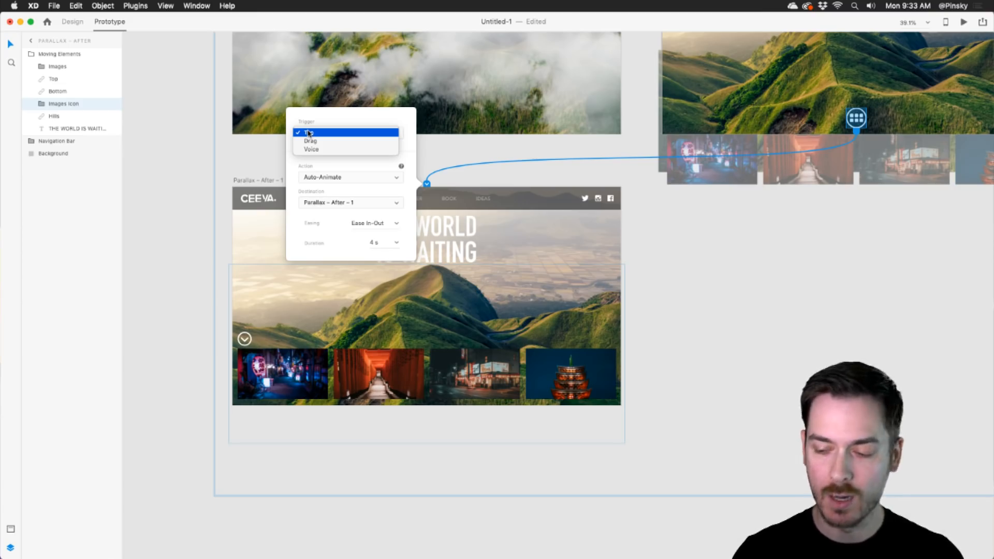
click(311, 133)
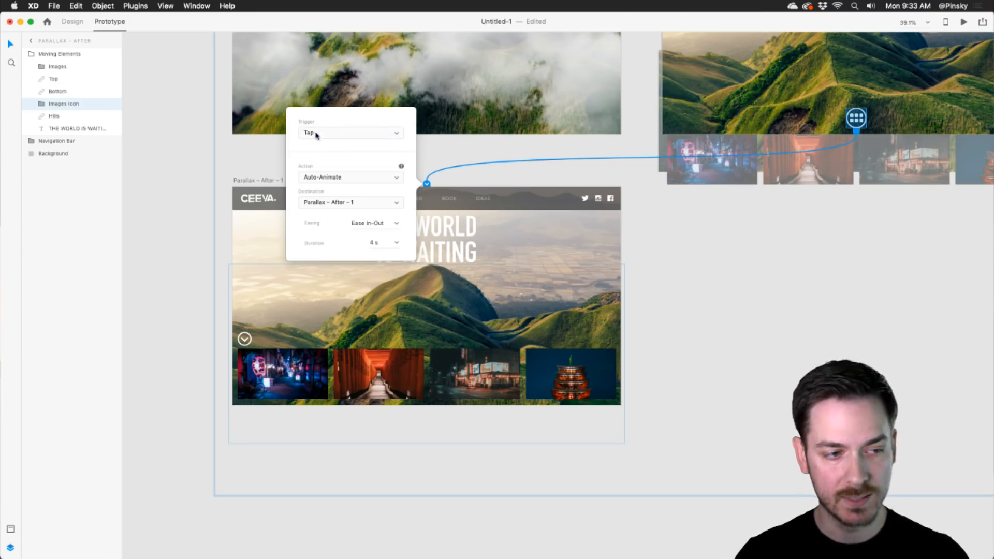
click(317, 177)
click(322, 178)
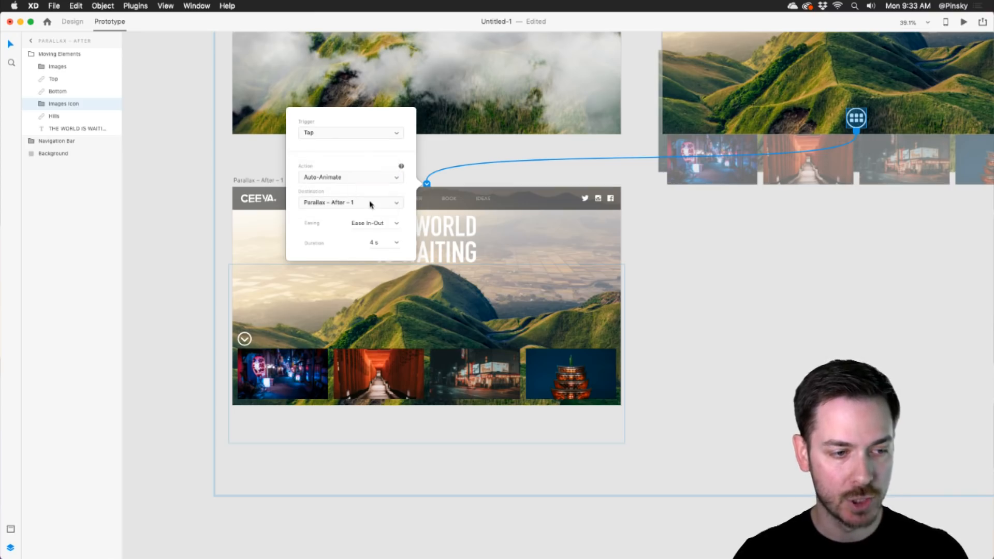
click(395, 222)
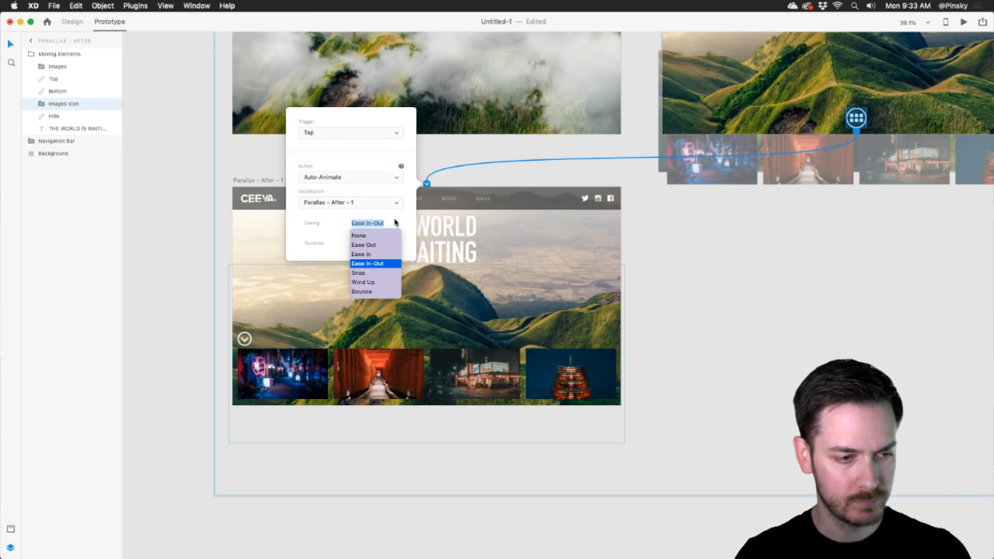
click(375, 264)
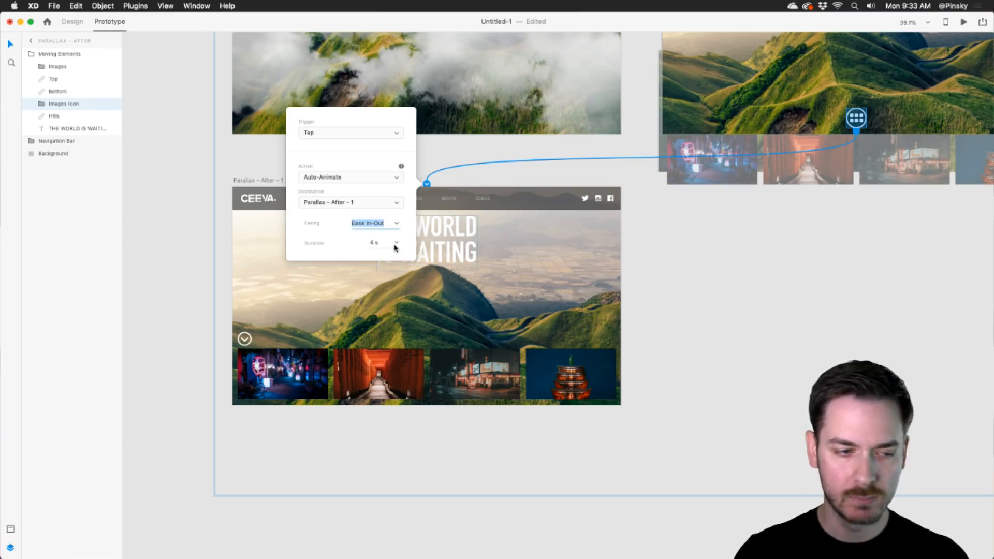
click(397, 244)
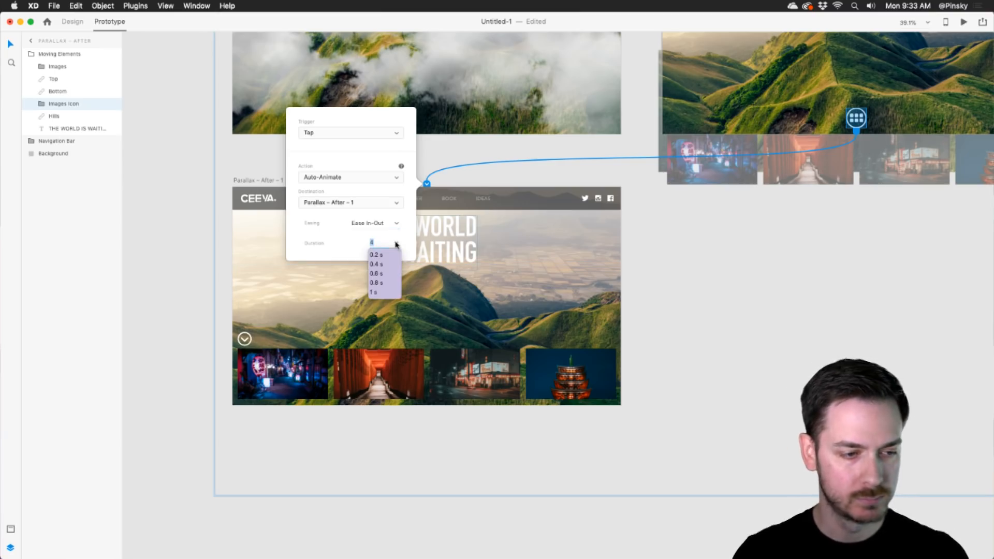
click(378, 264)
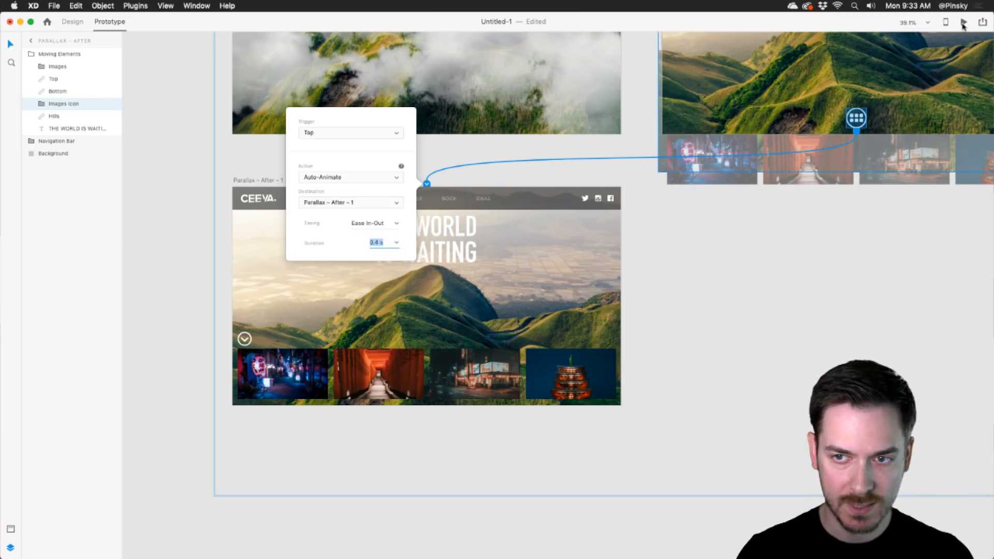
- Preview the prototype and tap the grid icon to check the gallery reveal and icon change
click(929, 40)
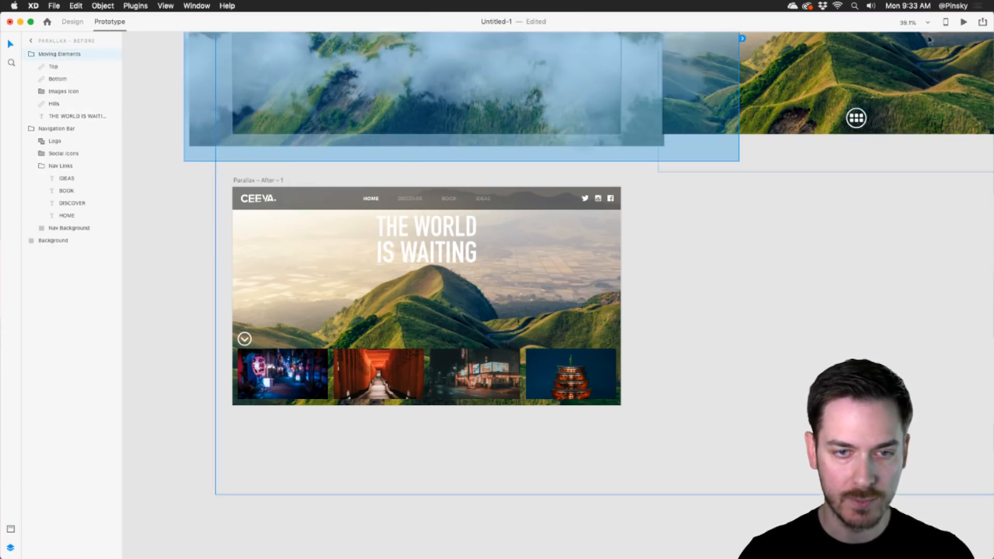
click(964, 23)
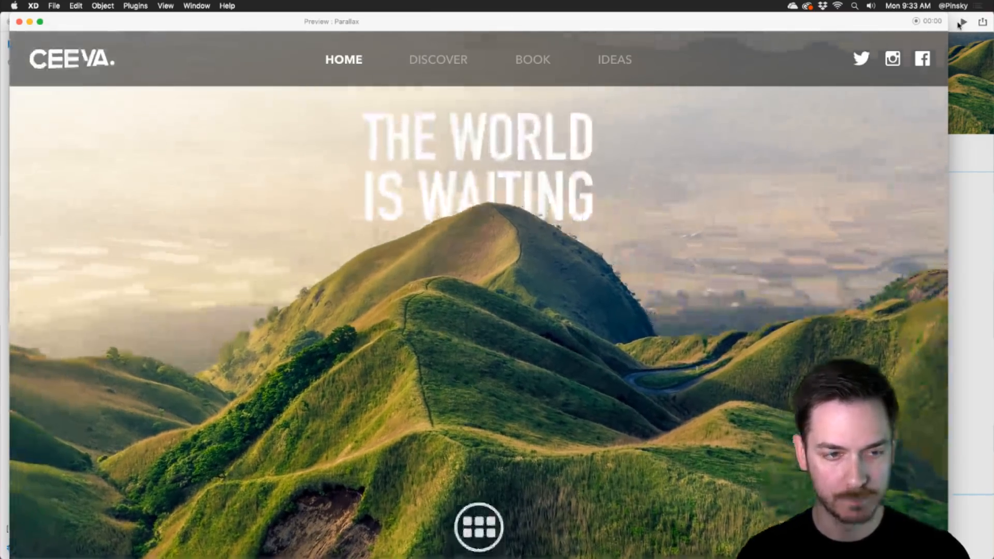
drag(594, 18, 620, 17)
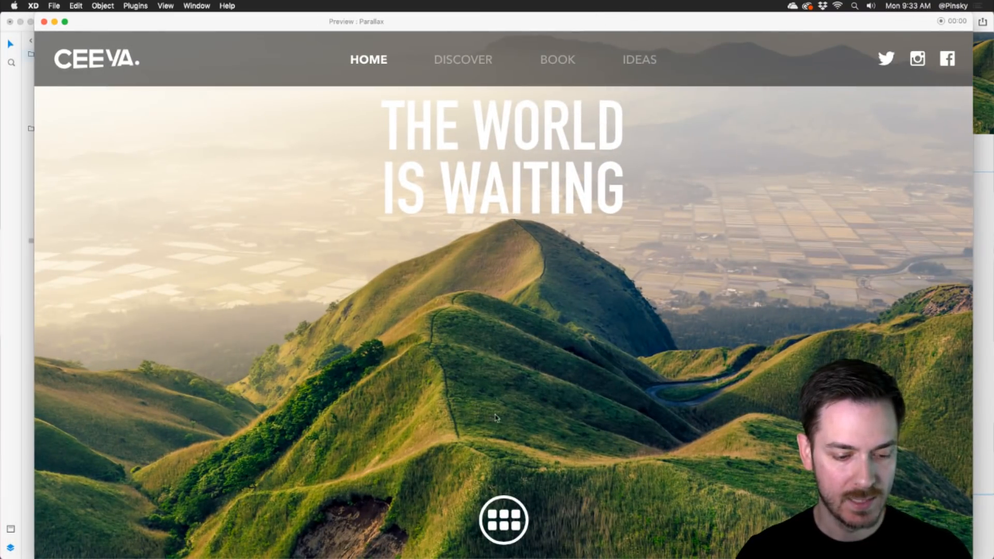
click(498, 527)
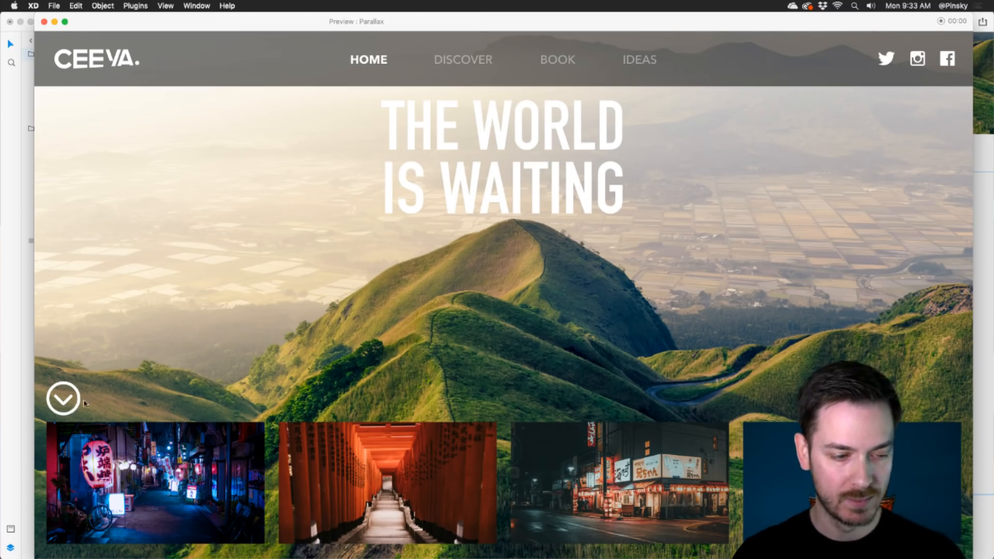
click(984, 161)
click(846, 88)
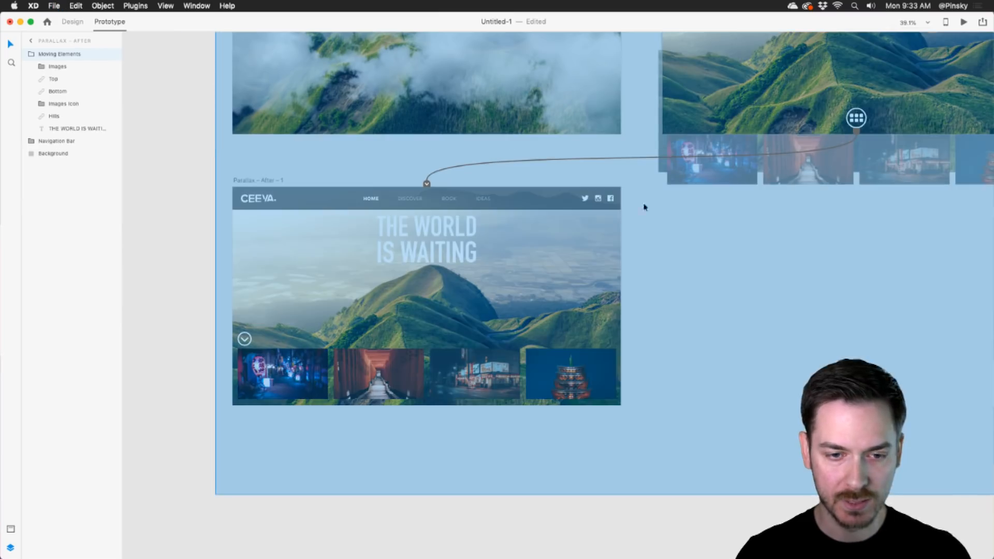
- Set the icon interaction's duration to 4 s and preview the icon's tap animation in slow motion
click(427, 184)
drag(386, 250, 341, 247)
text(4)
key(Tab)
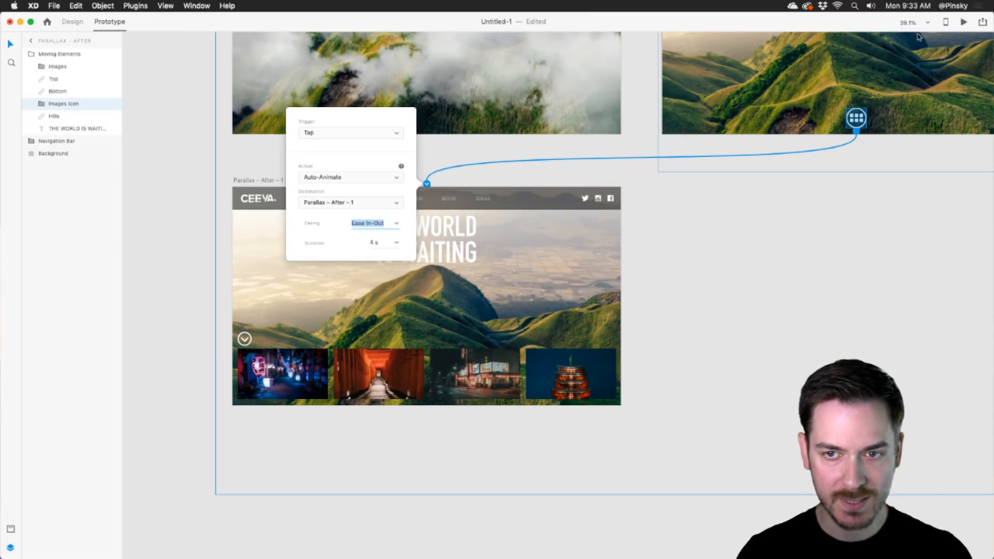
click(964, 22)
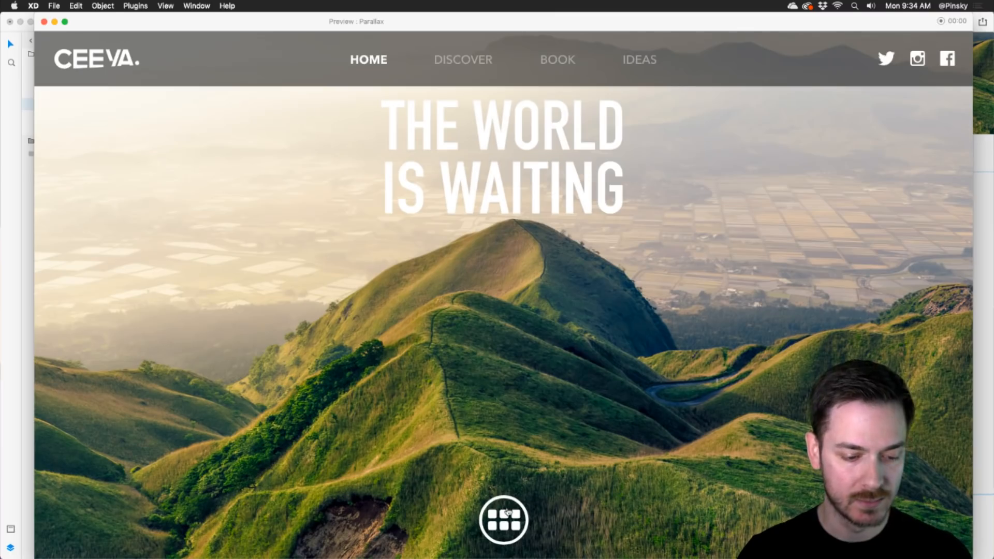
click(506, 517)
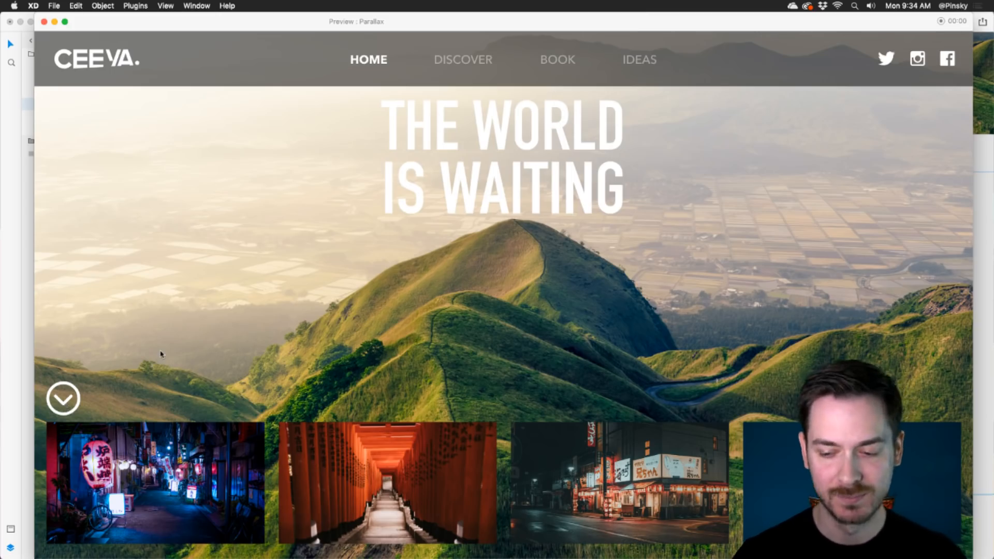
key(super+w)
- Set the icon interaction's duration to 0.4 s and preview the gallery reveal again
click(426, 184)
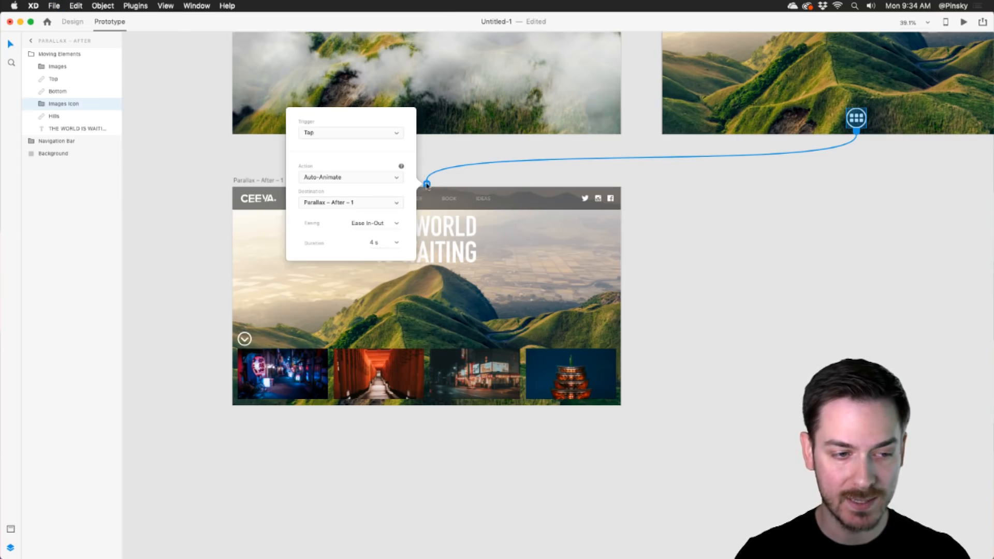
click(397, 244)
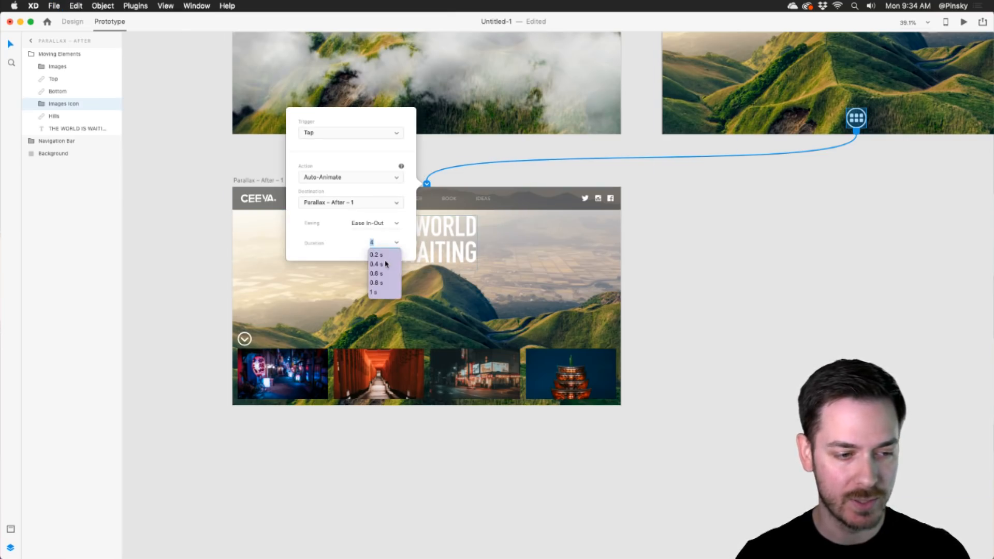
click(377, 264)
click(963, 21)
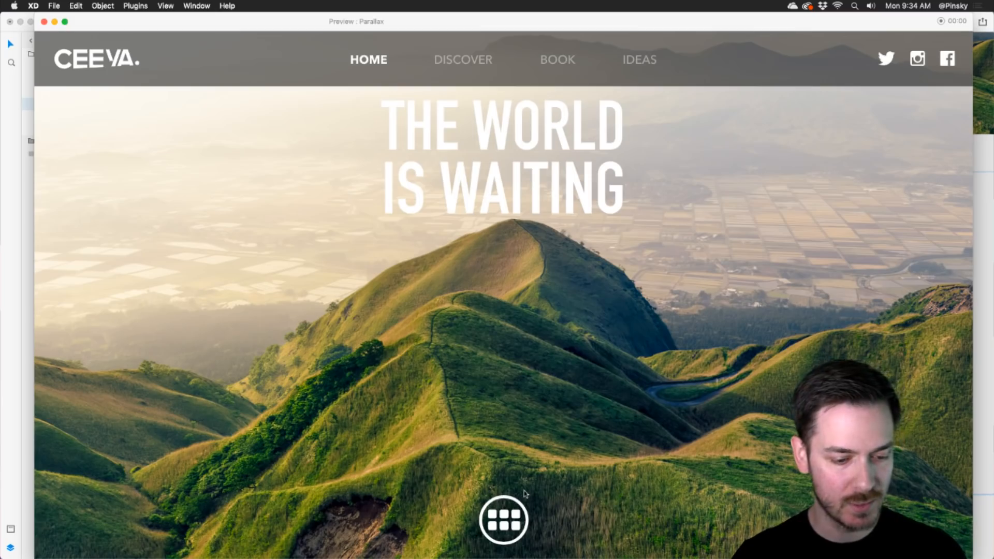
click(506, 512)
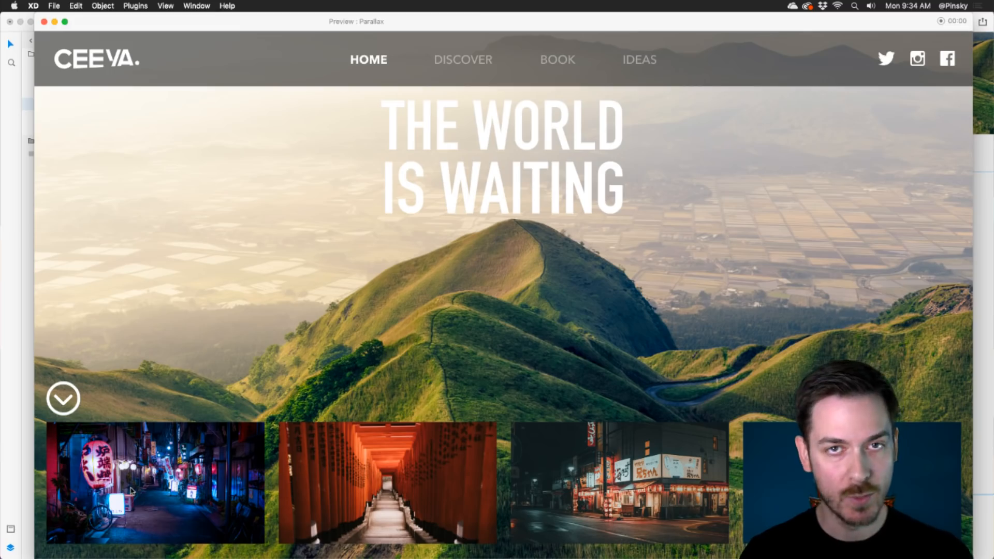
key(super+w)
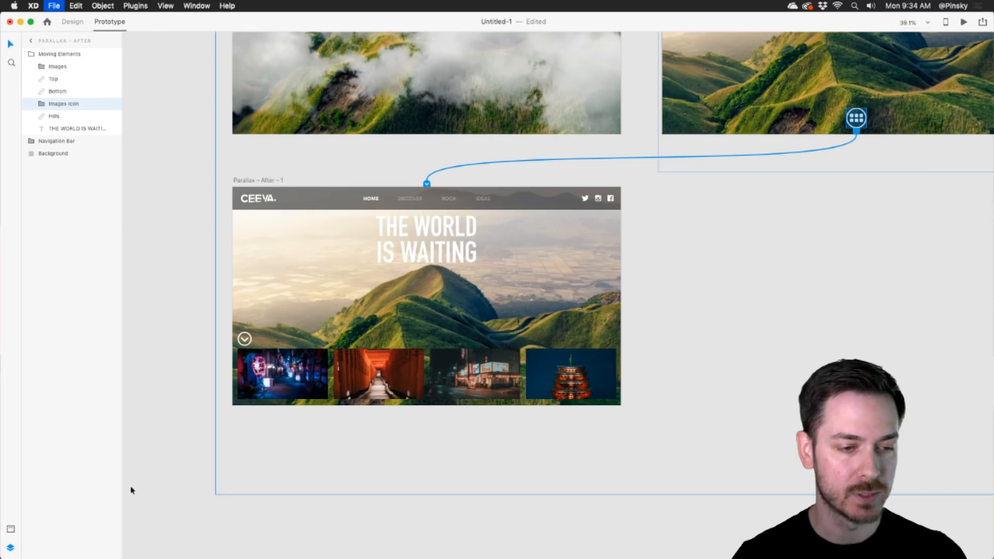
- Duplicate the Parallax – After – 1 artboard directly to its right and switch to Design mode
drag(266, 182, 695, 182)
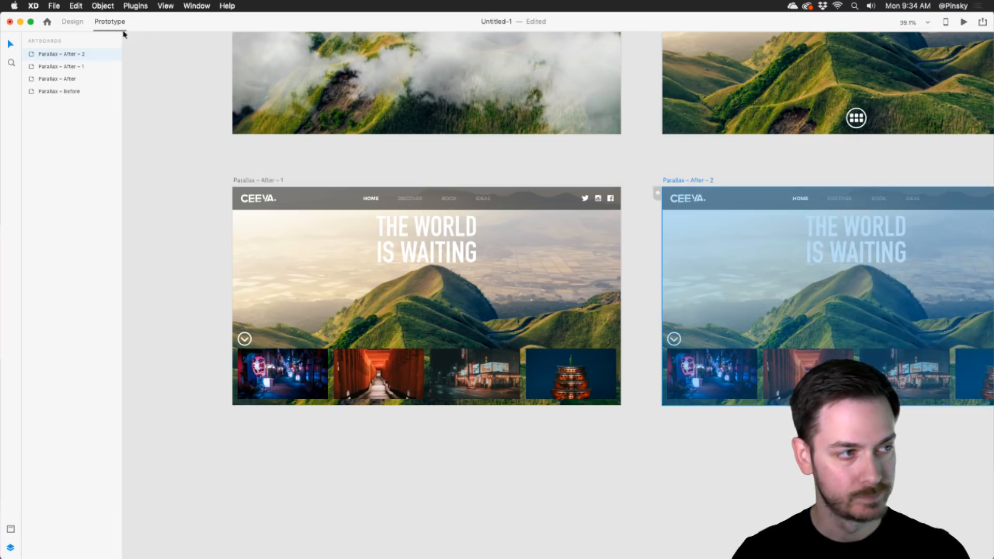
click(67, 27)
- On the Parallax – After – 2 artboard, move the third gallery photo below the navigation bar's left end, at X 25, Y 136
drag(572, 213, 271, 180)
drag(437, 323, 368, 324)
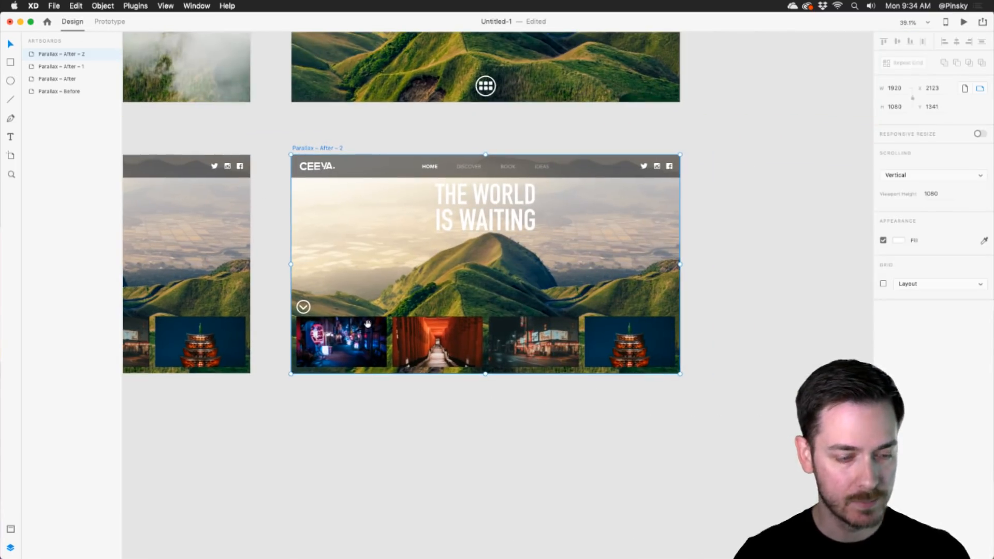
scroll(497, 316, up, 5)
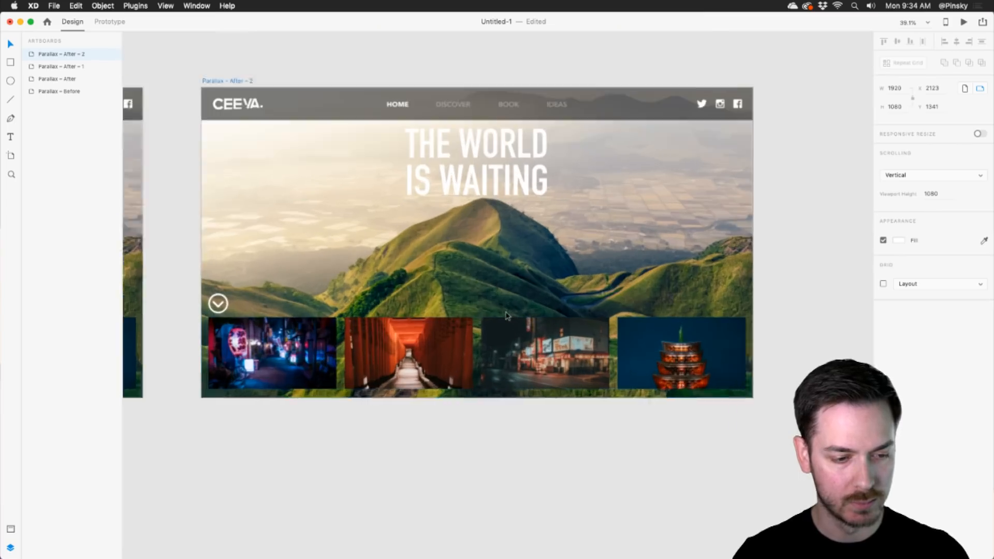
scroll(328, 331, left, 2)
double_click(273, 339)
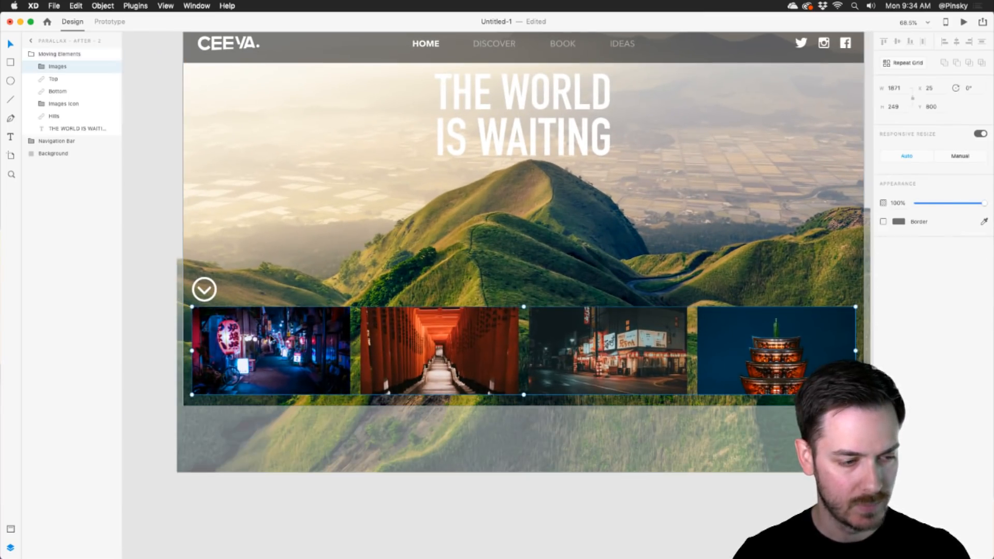
double_click(579, 350)
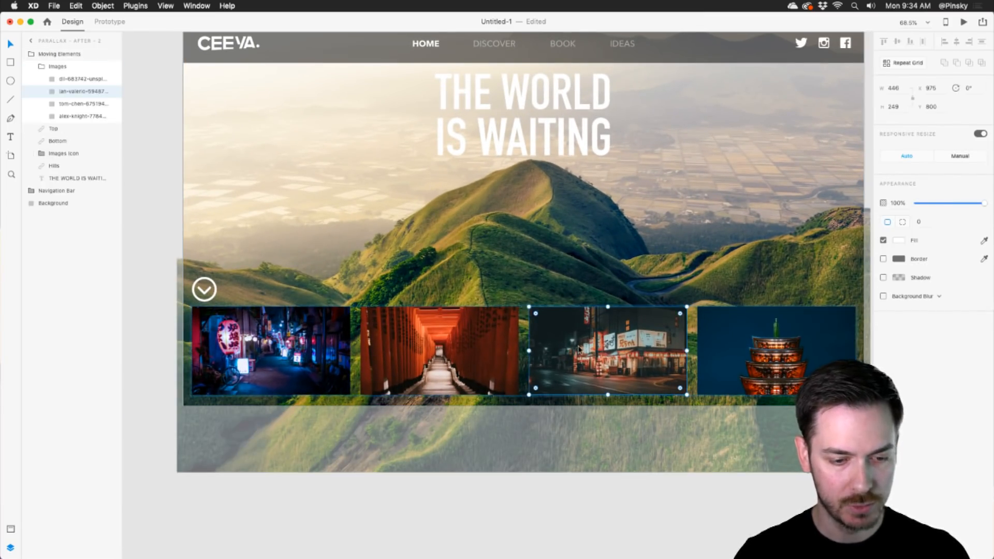
drag(602, 351, 266, 116)
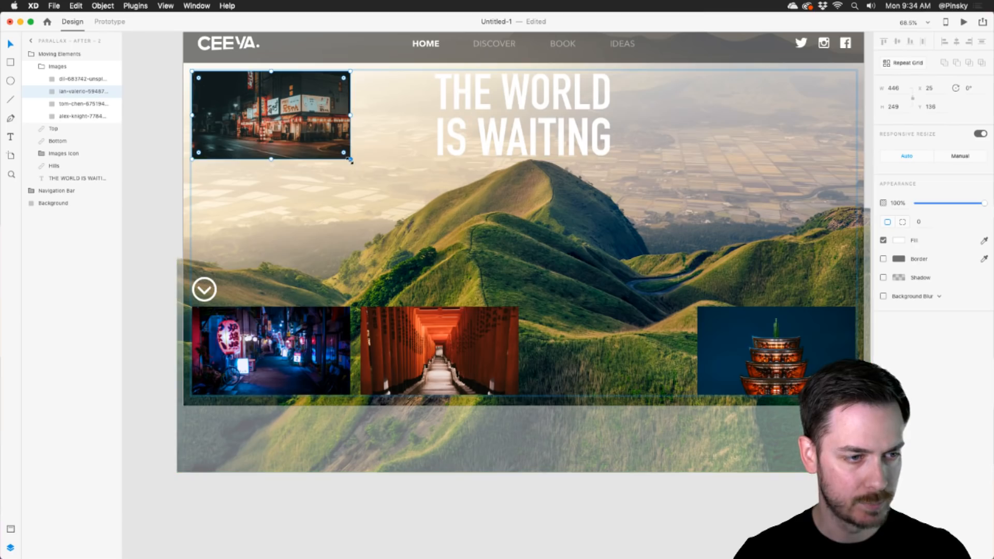
- Enlarge the moved street-corner photo to about 1872 × 652 at X 24, filling the space above the thumbnails
drag(352, 162, 854, 306)
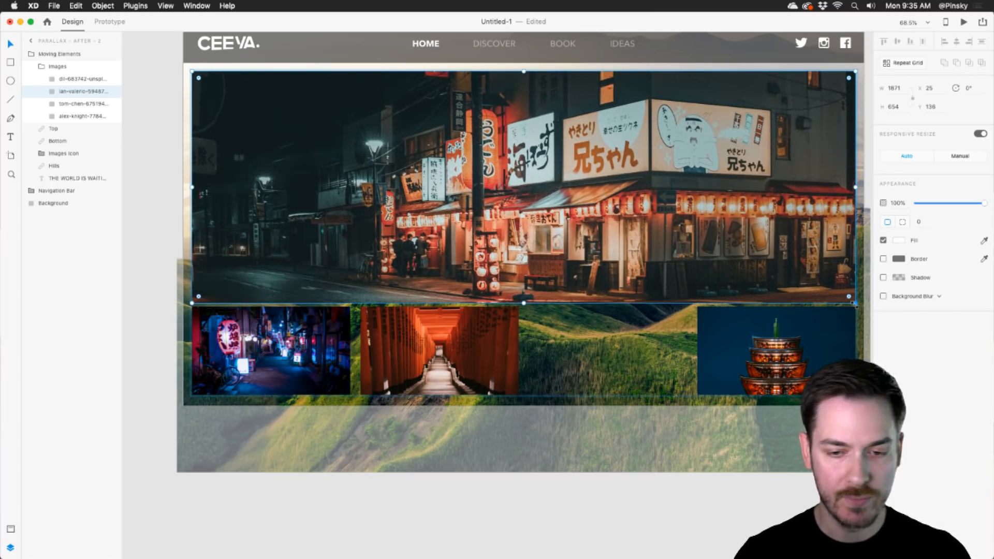
drag(857, 305, 857, 305)
key(Left)
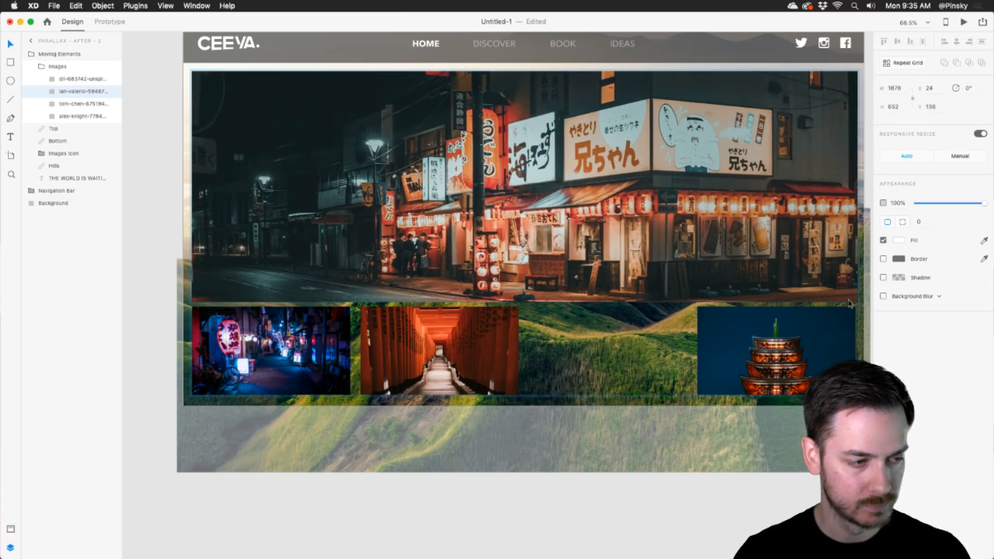
drag(857, 189, 856, 191)
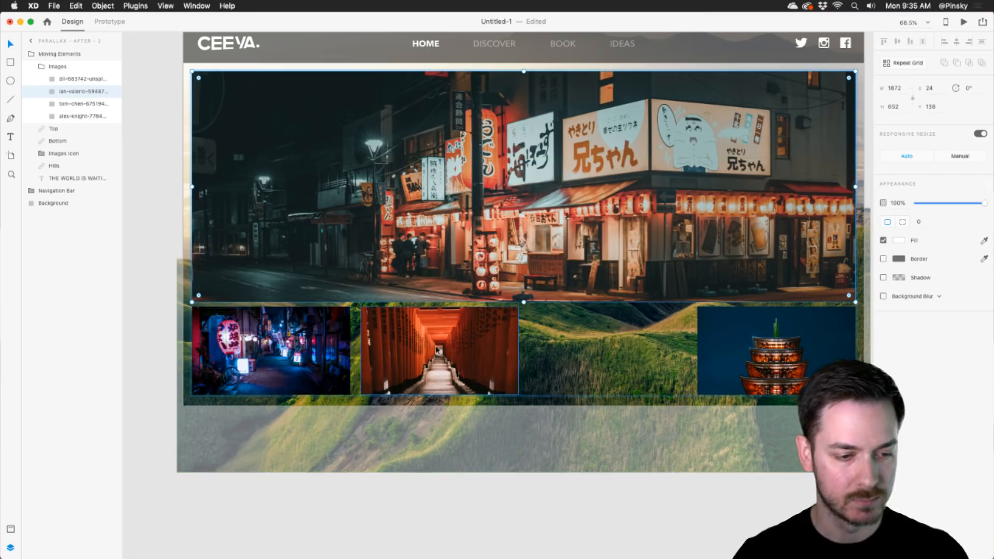
- Close the gap between the three remaining thumbnails and centre them as a row beneath the enlarged photo
drag(477, 348, 562, 347)
drag(283, 350, 370, 349)
drag(781, 340, 694, 339)
- In Prototype mode, wire the third photo on Parallax – After – 1 to Parallax – After – 2 as a Tap Auto-Animate with Snap easing
scroll(385, 322, down, 5)
scroll(336, 305, left, 4)
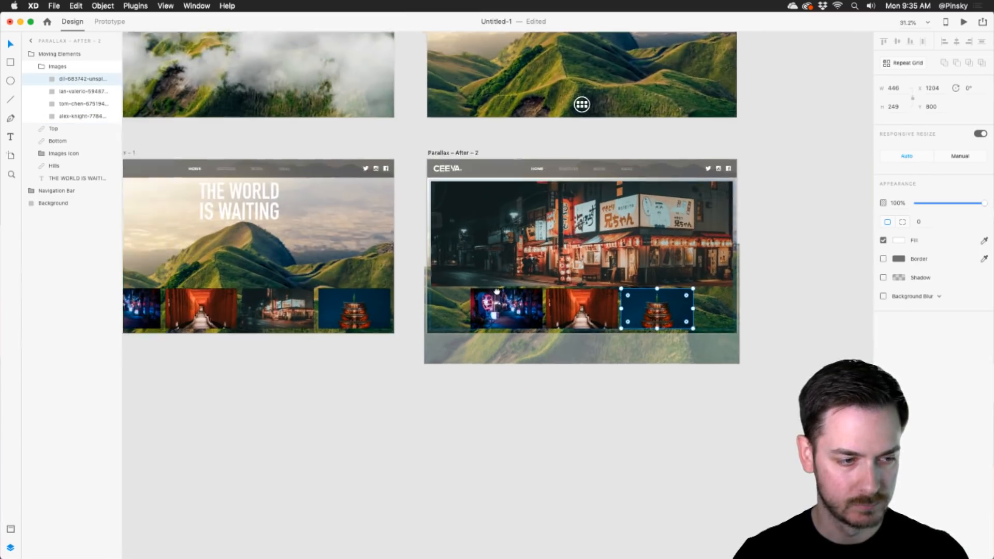
scroll(303, 288, left, 3)
scroll(259, 269, up, 3)
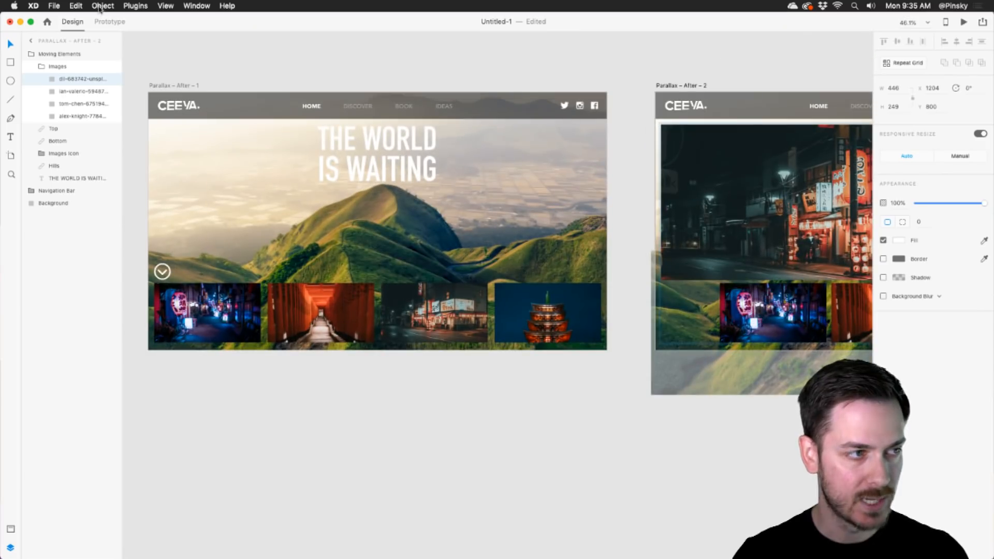
click(97, 20)
click(432, 311)
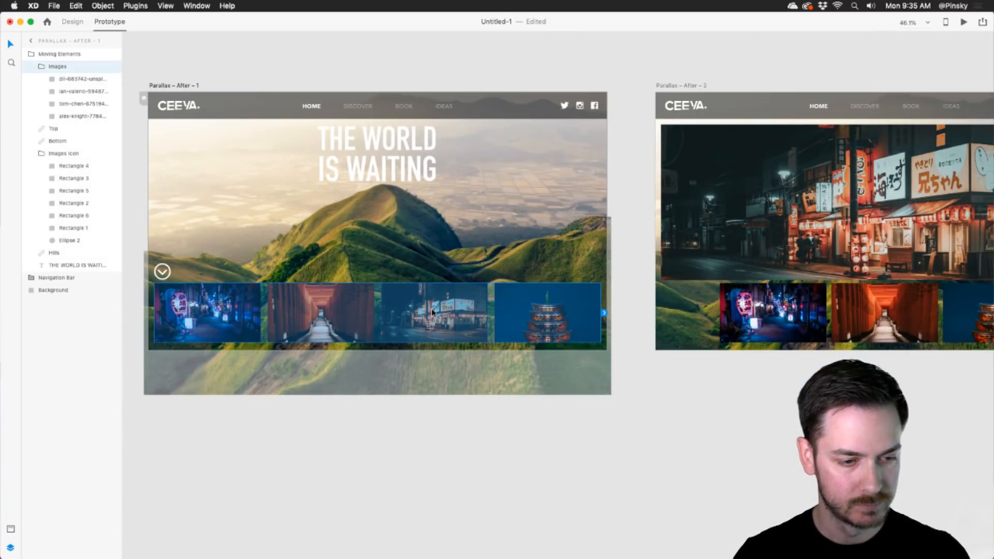
double_click(432, 312)
scroll(433, 310, up, 4)
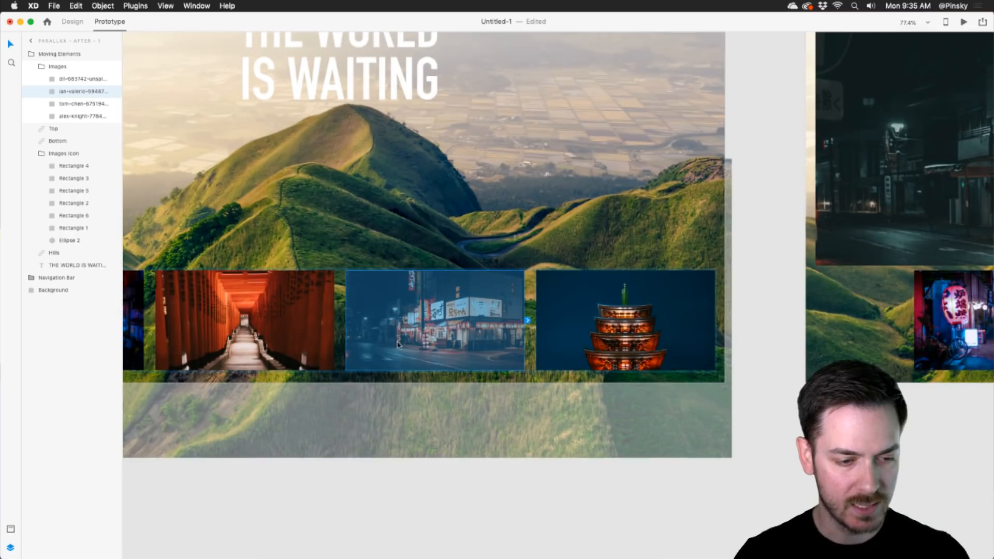
drag(528, 320, 847, 225)
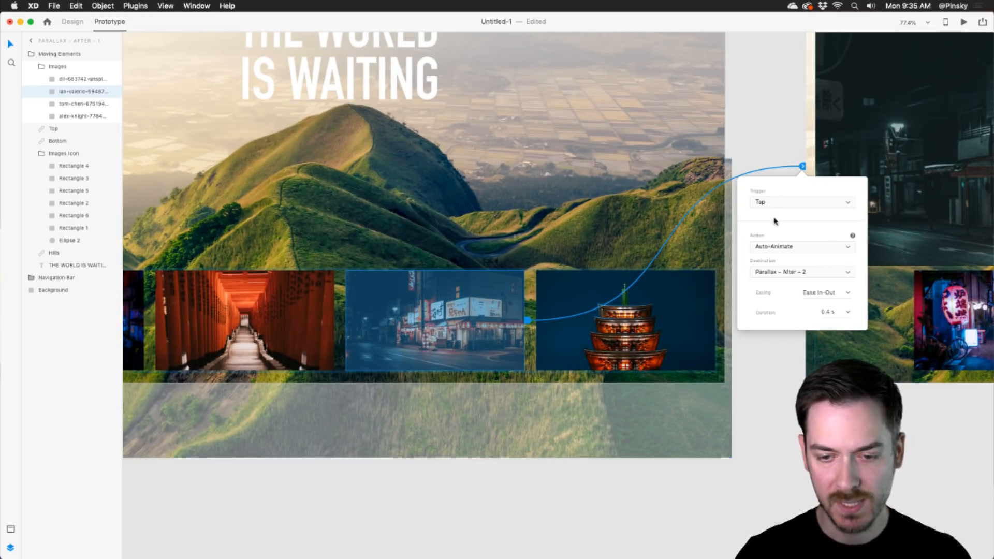
click(846, 293)
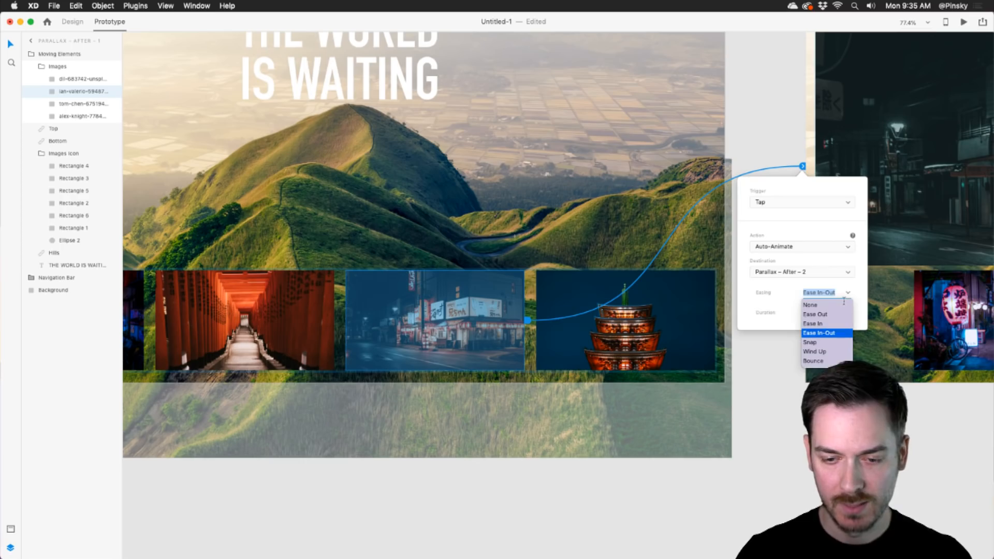
click(817, 343)
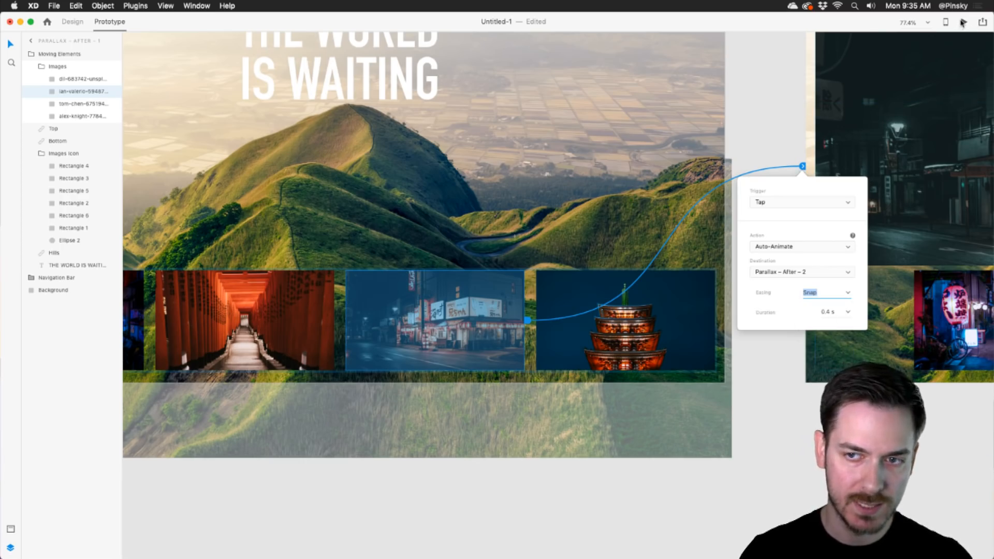
- Preview the prototype and tap the third gallery photo to check its enlargement animation
click(961, 24)
click(542, 472)
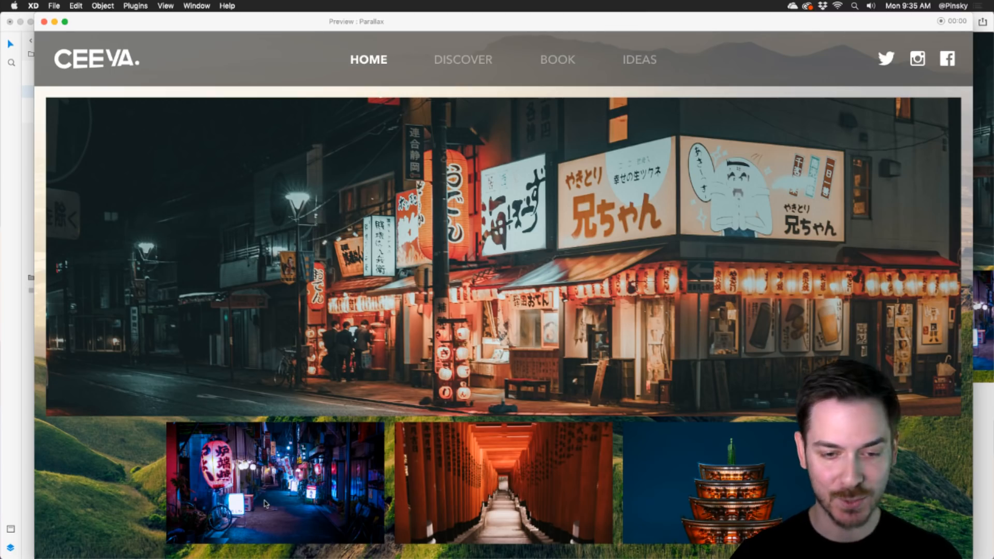
key(super+w)
- Duplicate the Parallax – After – 2 artboard directly to its right and return to Design mode
scroll(693, 306, down, 3)
drag(932, 227, 460, 280)
scroll(460, 280, down, 3)
scroll(317, 256, right, 3)
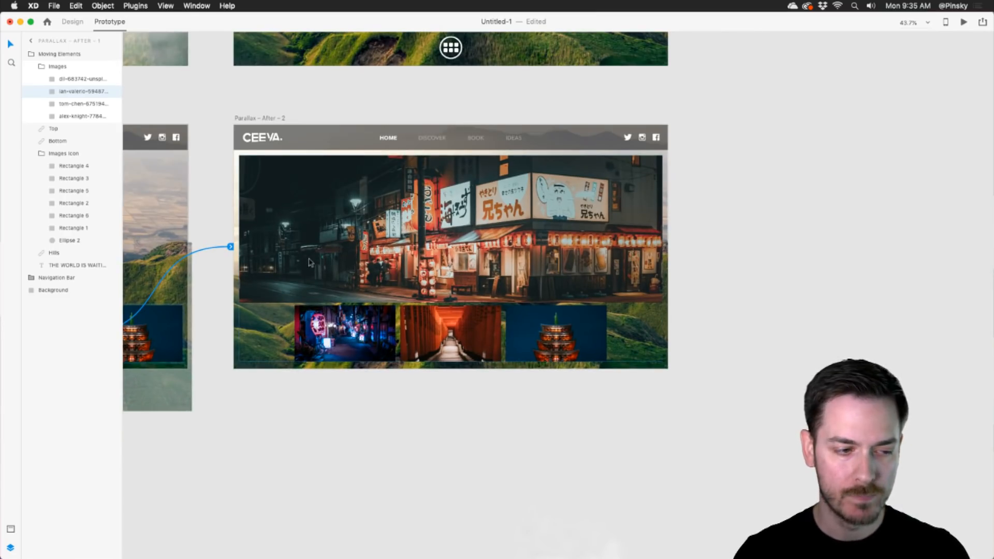
scroll(312, 264, up, 3)
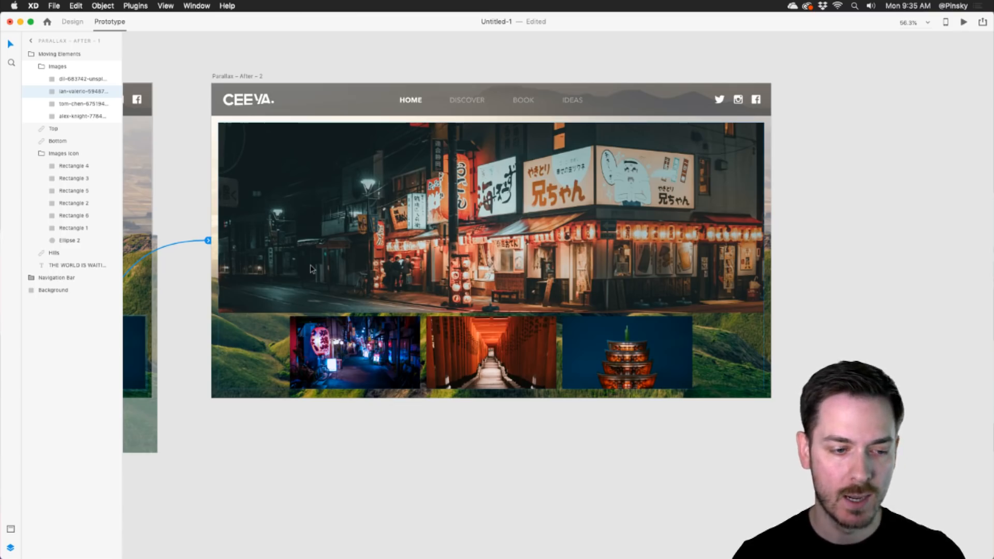
scroll(286, 114, down, 5)
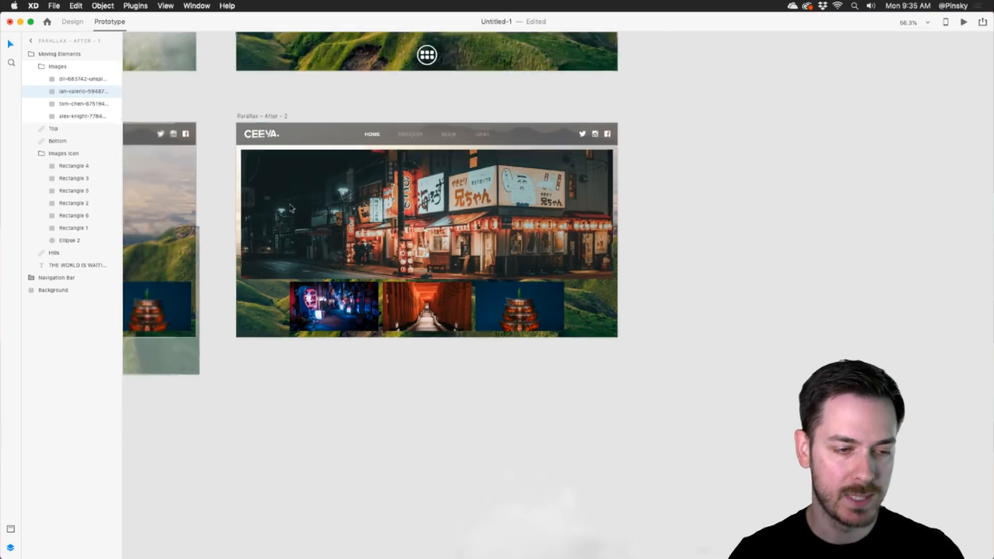
drag(226, 103, 659, 83)
click(70, 22)
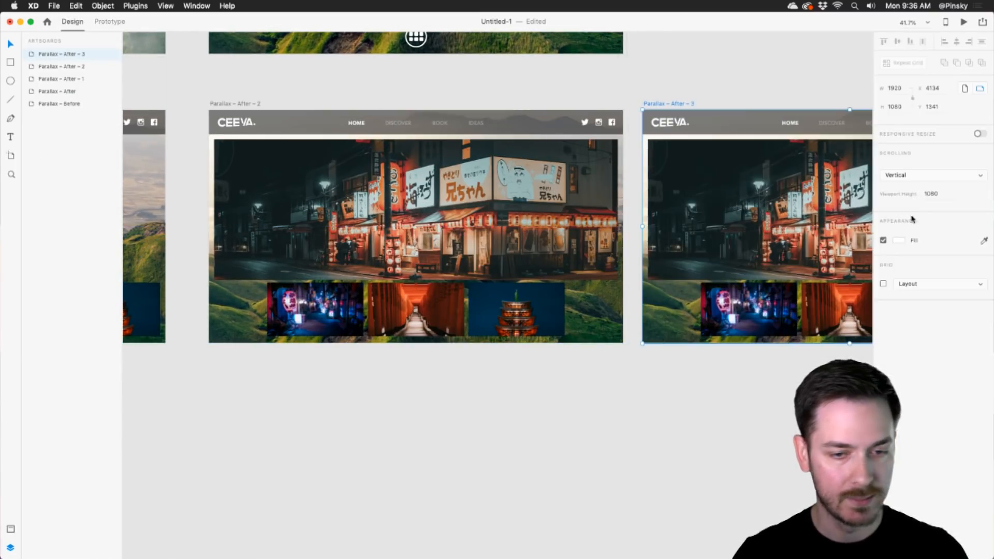
scroll(619, 195, up, 5)
key(t)
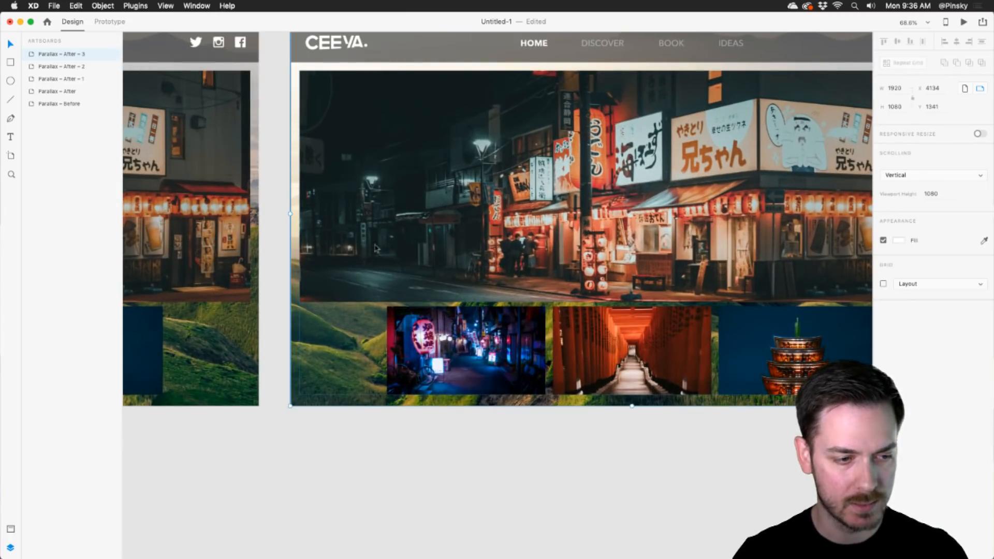
click(326, 262)
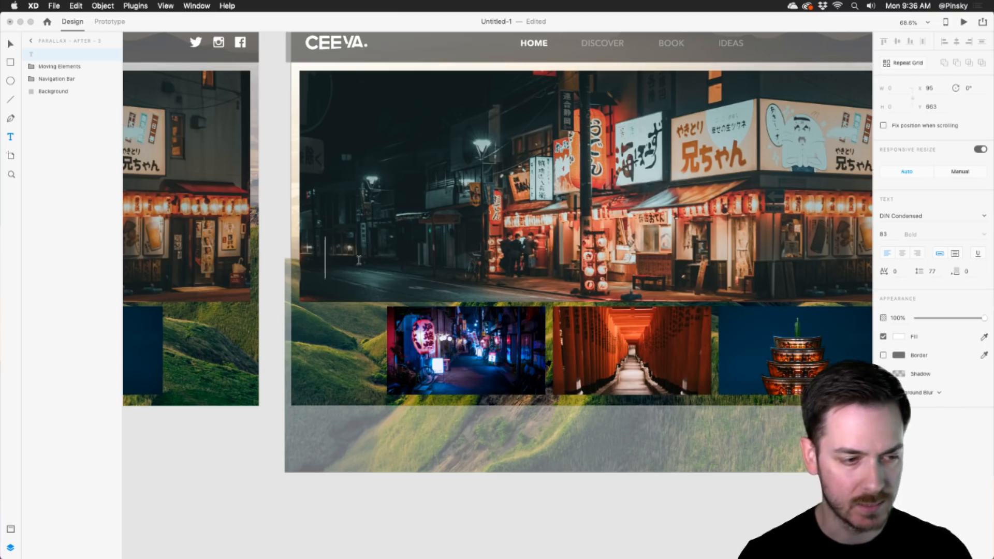
key(Escape)
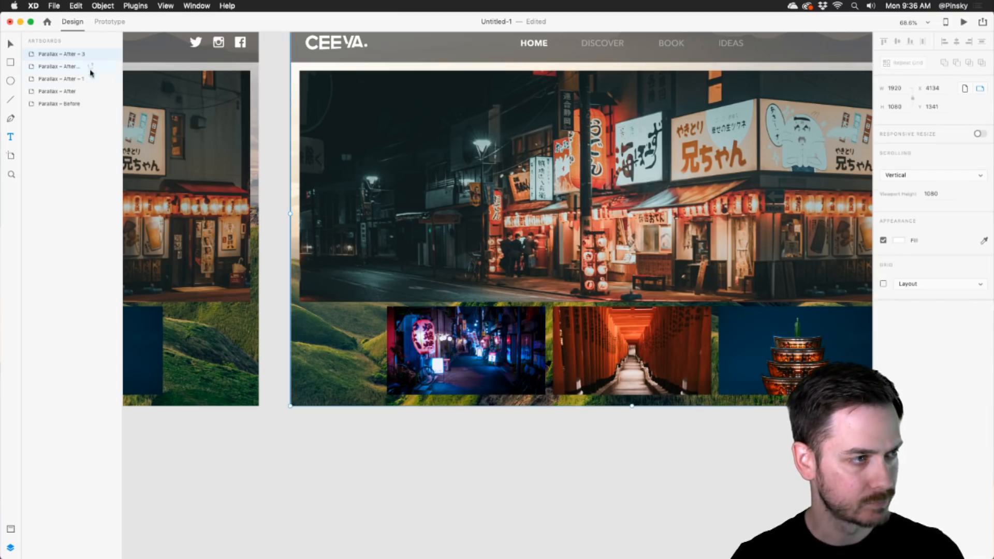
- Copy the photographer's name from the enlarged photo's layer name and paste it as new text over that photo inside the Images group
click(385, 238)
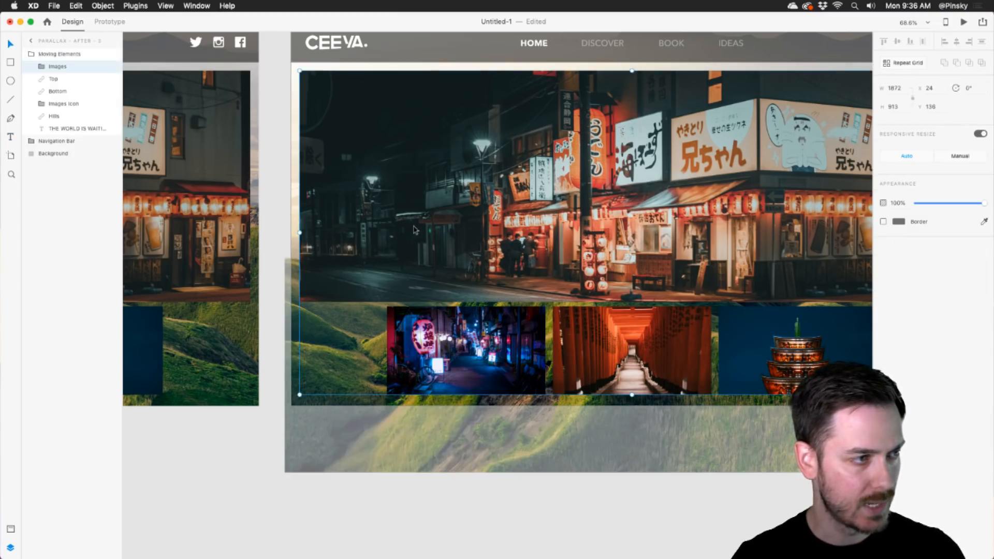
double_click(72, 91)
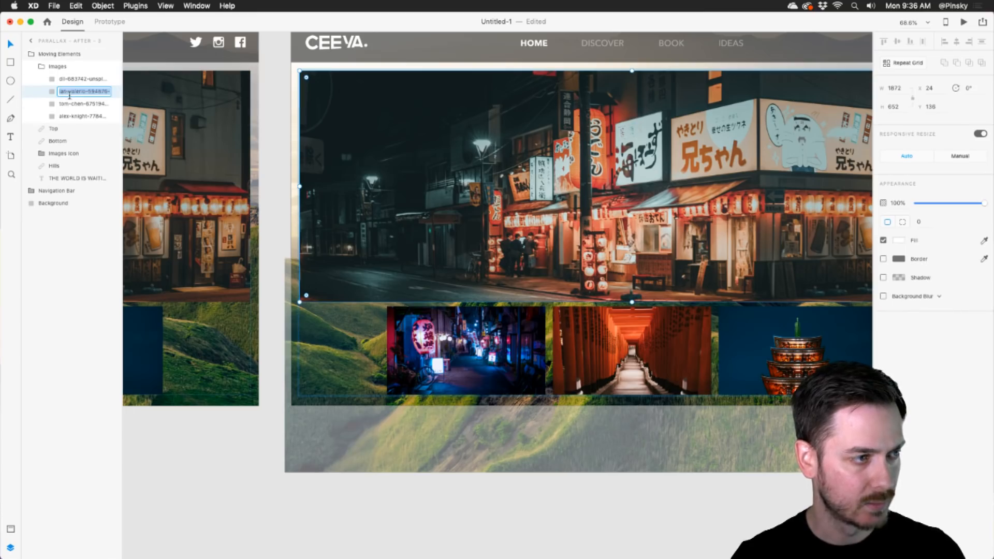
drag(85, 96, 27, 93)
key(super+c)
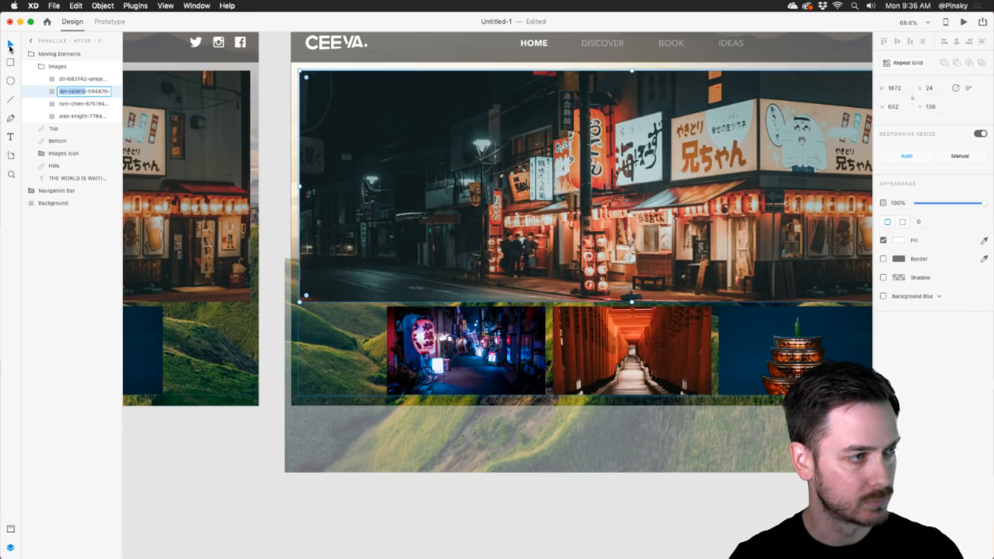
click(10, 137)
click(338, 238)
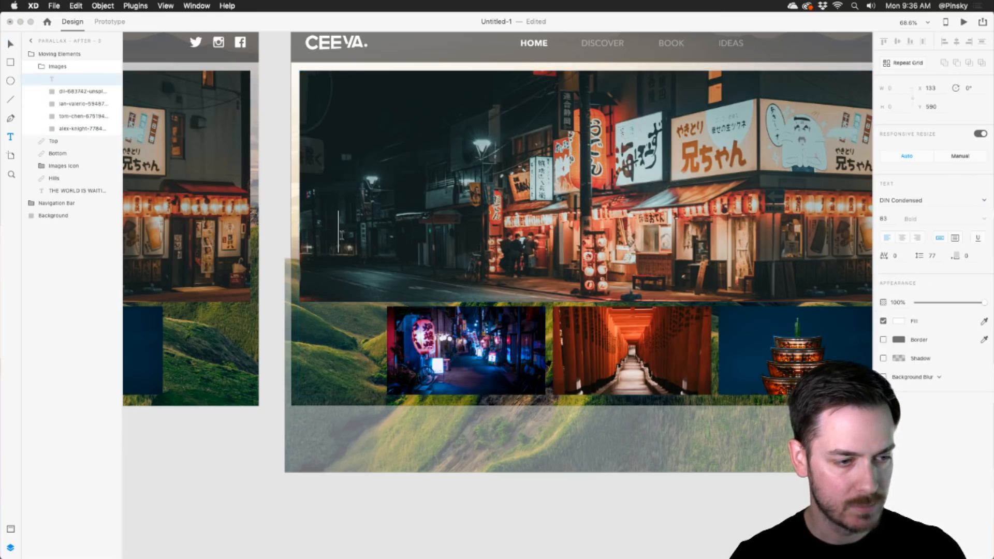
key(super+v)
- Clean up the pasted photographer's name by removing the hyphen, separating first and last name with a space, and capitalising both
click(374, 233)
key(BackSpace)
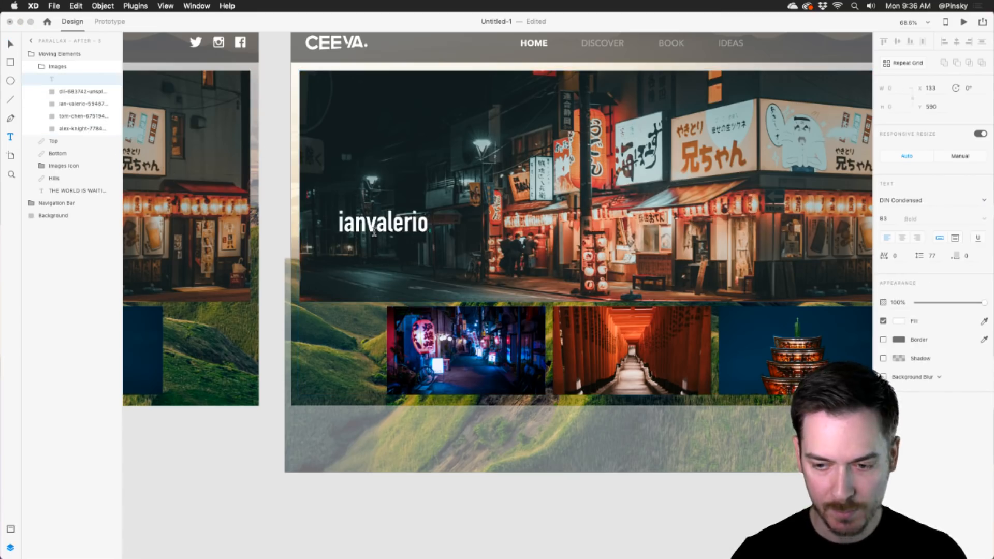
key(Left)
key(Left)
key(Left)
key(BackSpace)
text(I)
key(Right)
key(Right)
key(Right)
key(Right)
key(BackSpace)
text(V)
key(super+Left)
key(Right)
key(BackSpace)
text(I)
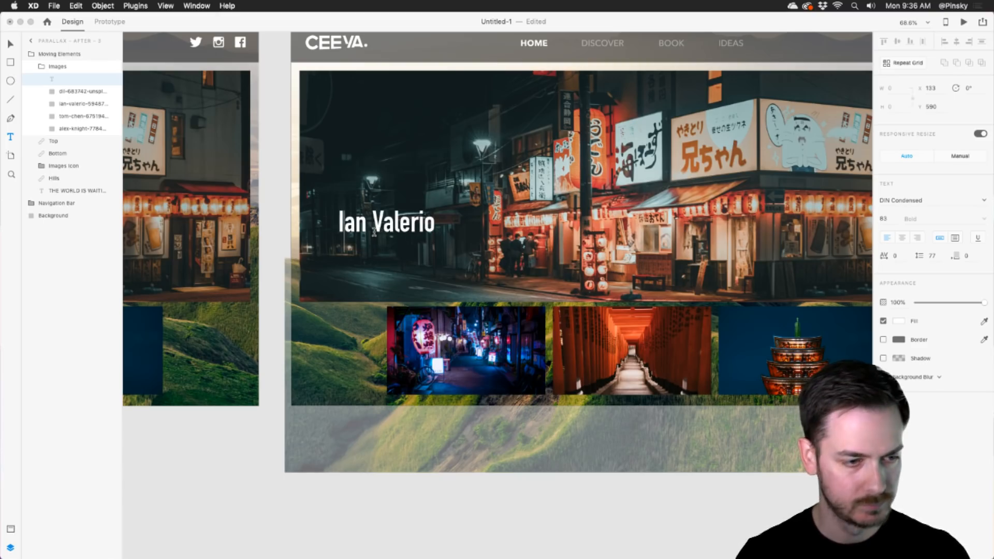
key(Escape)
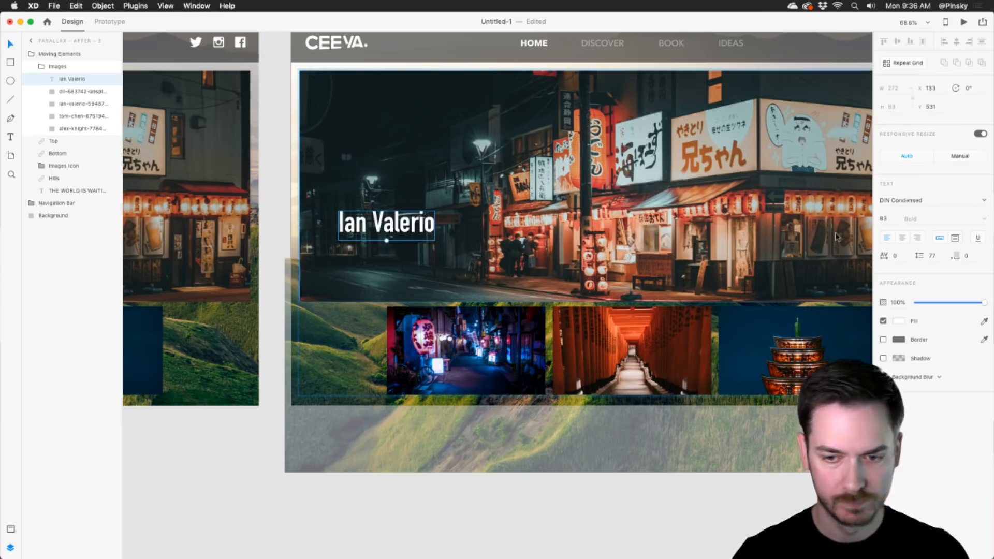
- Reduce the photographer's name to text size 60 and place it near the enlarged photo's lower-left corner at about X 65, Y 641
drag(385, 240, 355, 252)
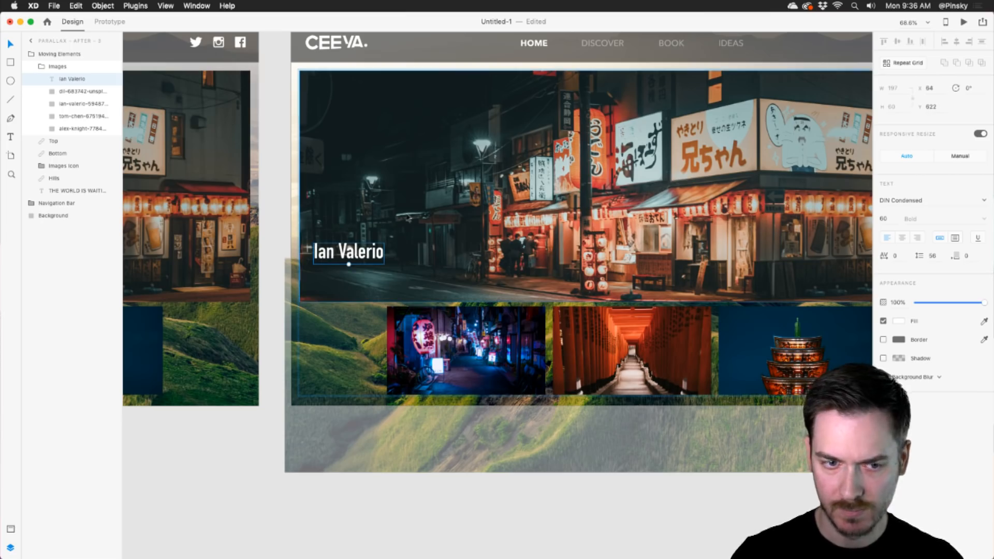
scroll(432, 203, right, 3)
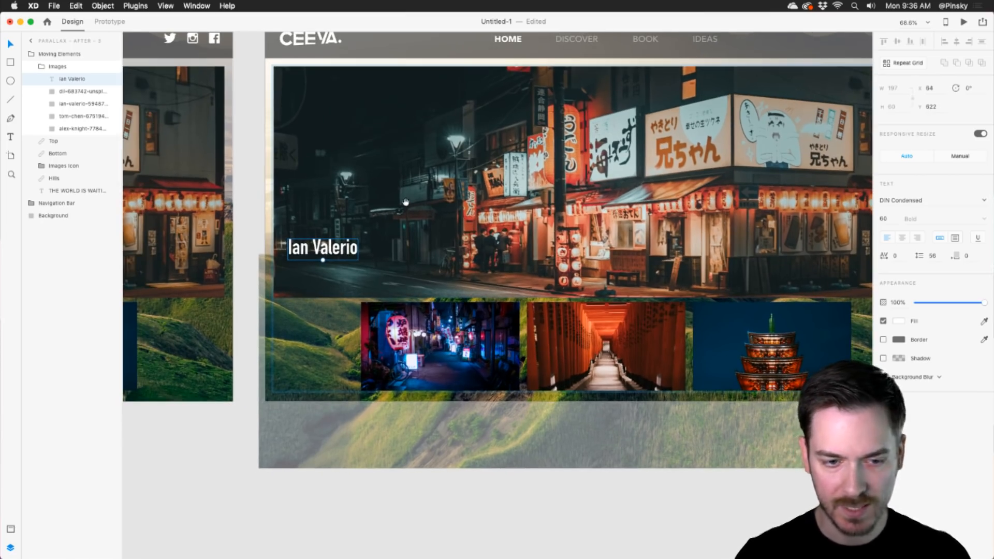
drag(327, 248, 324, 255)
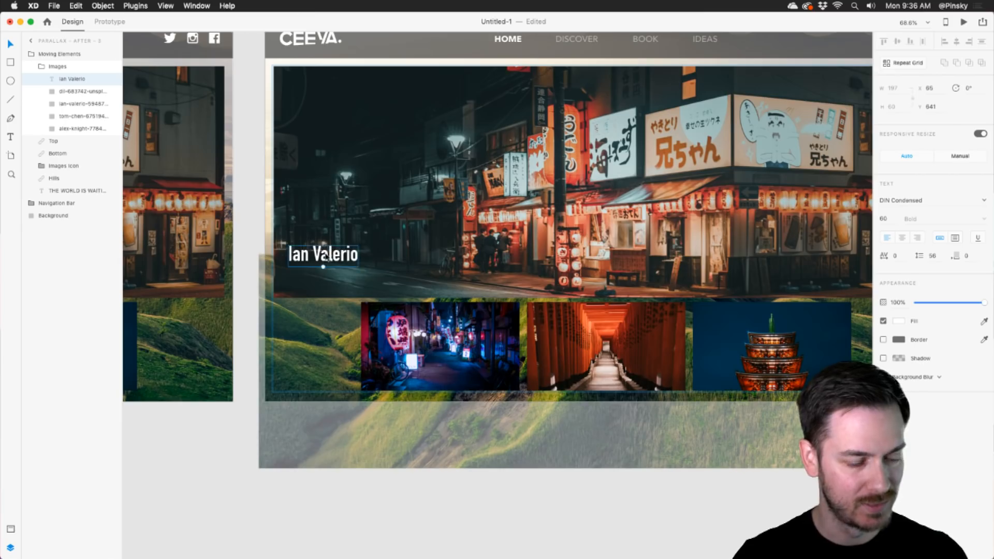
- Duplicate the photographer's name text straight below the original and change the copy's wording to "Tokyo, Japan"
scroll(323, 255, up, 5)
scroll(323, 257, up, 4)
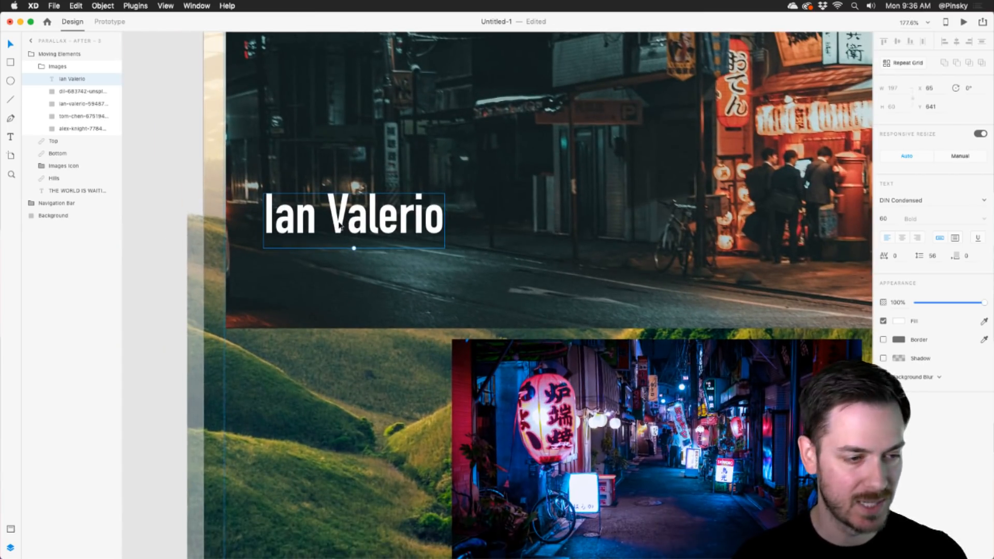
alt+drag(345, 222, 328, 313)
double_click(327, 315)
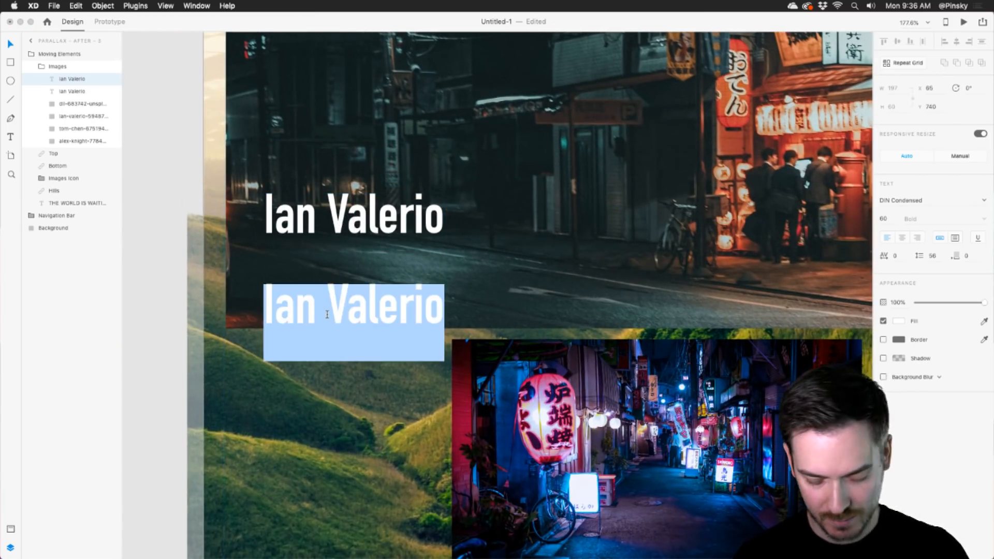
key(BackSpace)
text(To)
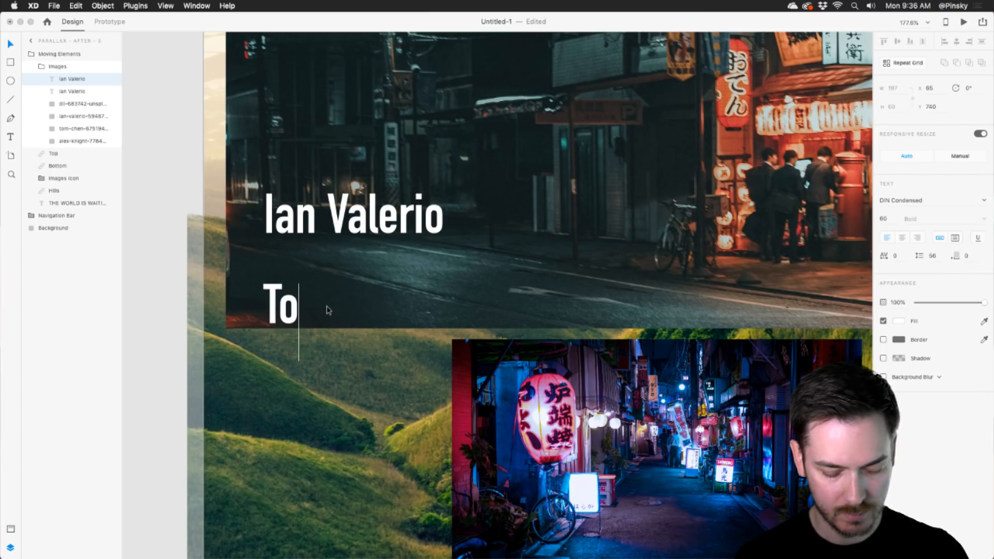
text(kyo,)
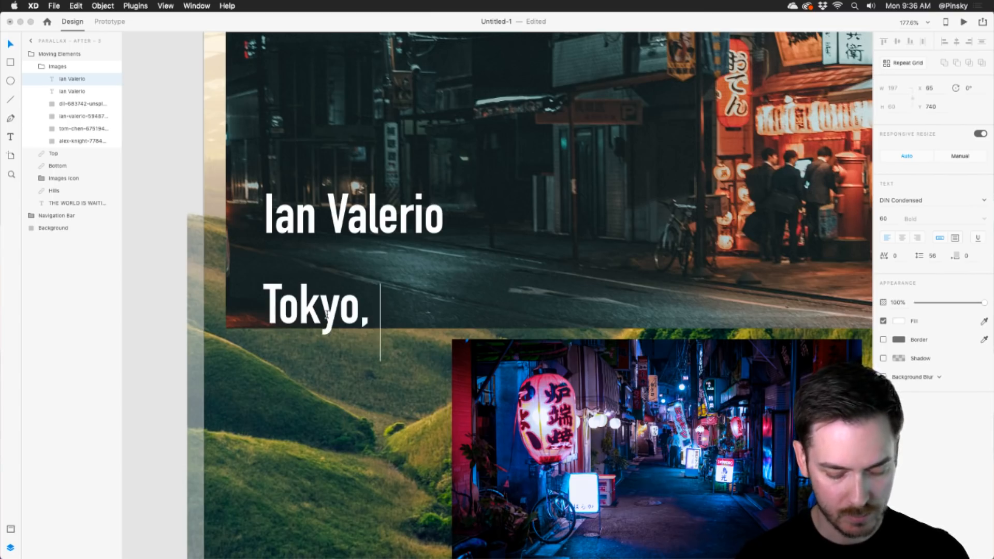
text( Japan)
click(12, 45)
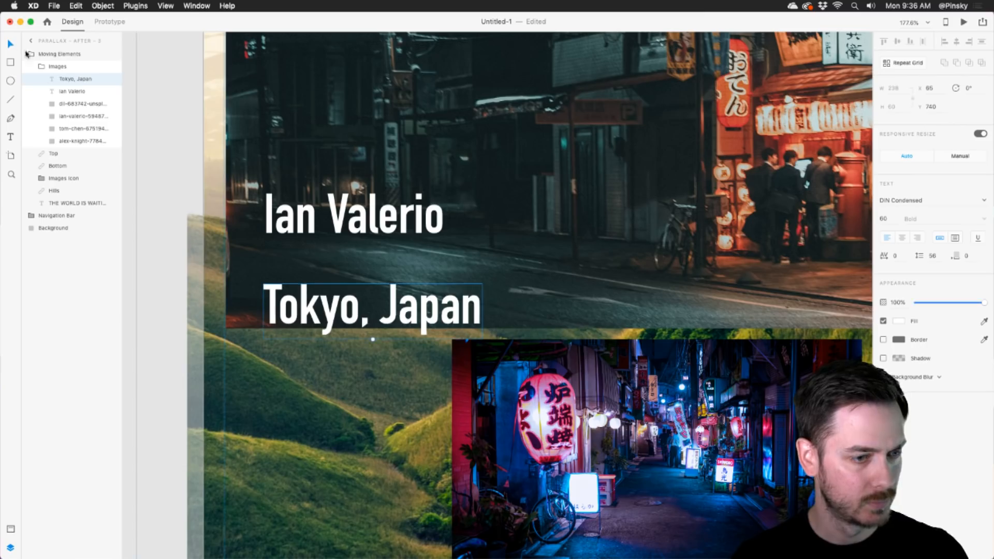
- Style the "Tokyo, Japan" text as DIN Alternate, size 19, with 42% opacity, and place it left-aligned directly beneath the photographer's name
click(983, 201)
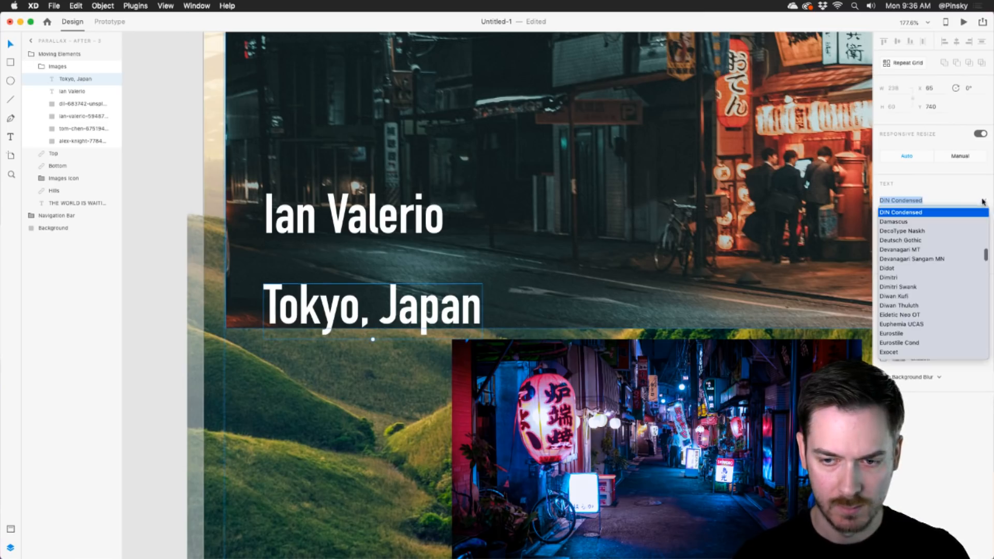
scroll(934, 216, up, 1)
click(935, 216)
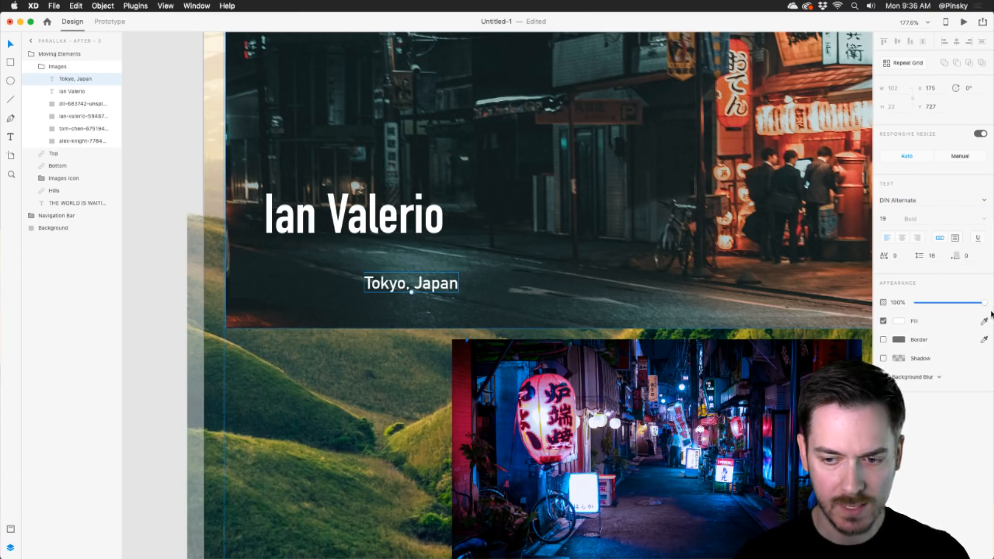
drag(984, 303, 944, 302)
drag(439, 287, 341, 250)
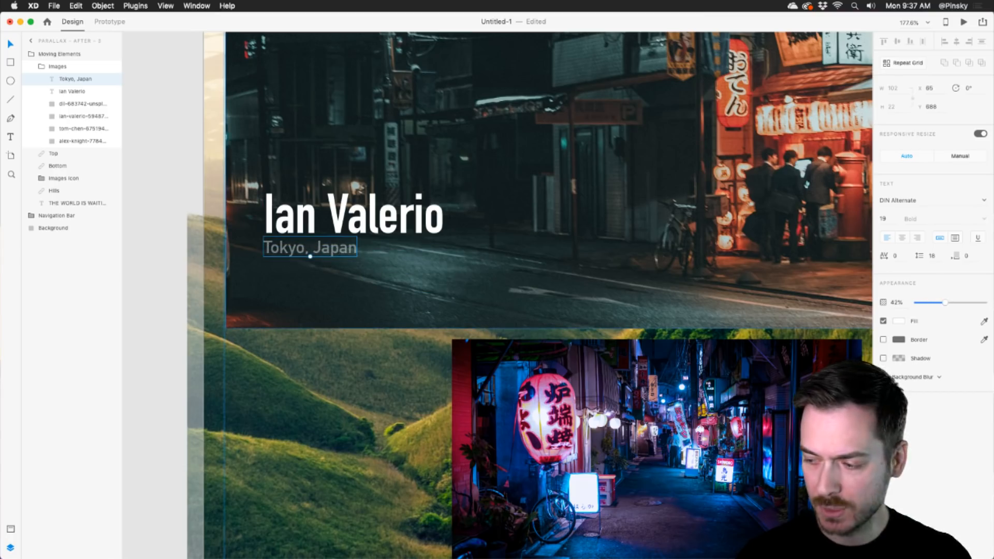
- Switch to IconJar, search for "location", and bring the Symbolicons Pro – Line location pin into the artboard beside the "Tokyo, Japan" text
key(super+Tab)
text(location)
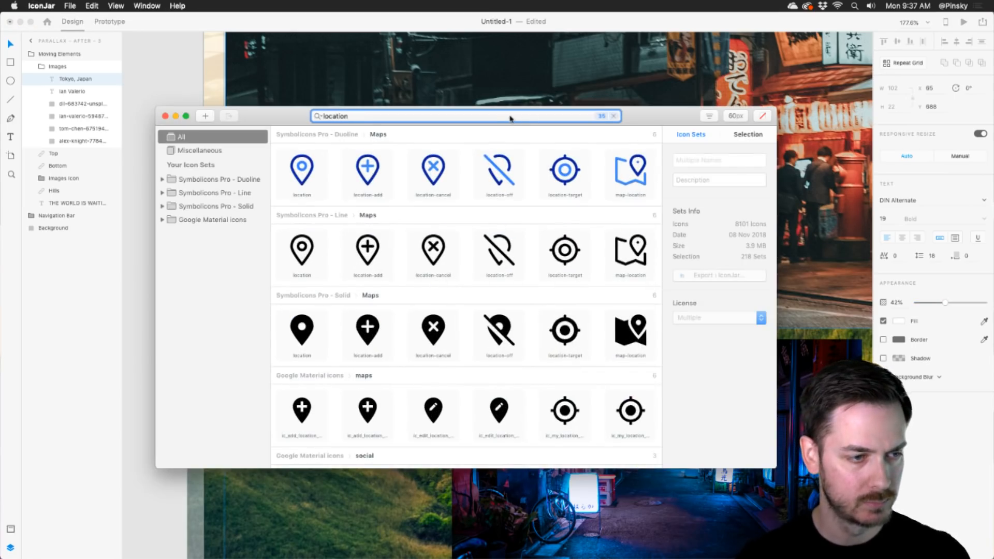
drag(311, 249, 258, 251)
click(176, 252)
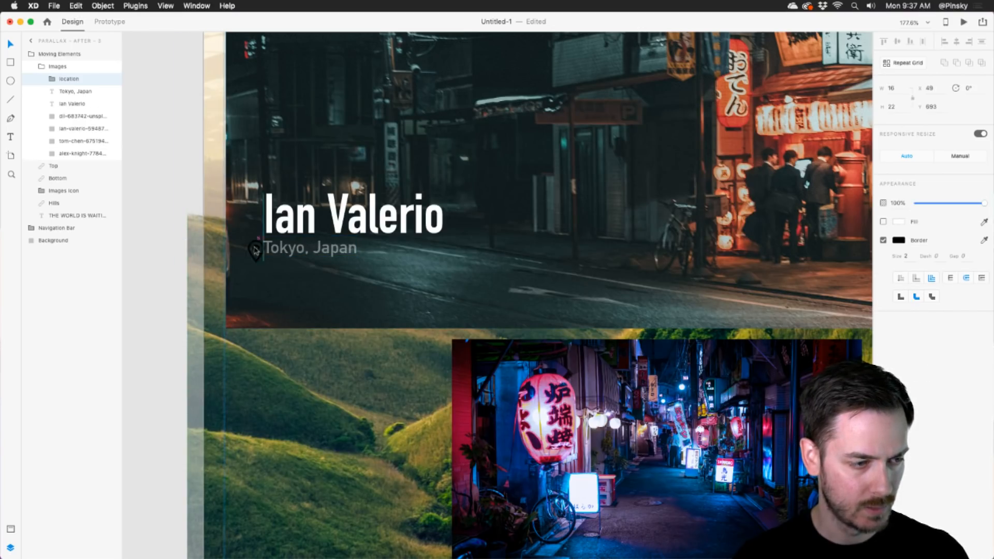
- Change the location pin's border colour to white and shift the "Tokyo, Japan" text right to X 80, clear of the pin
click(899, 240)
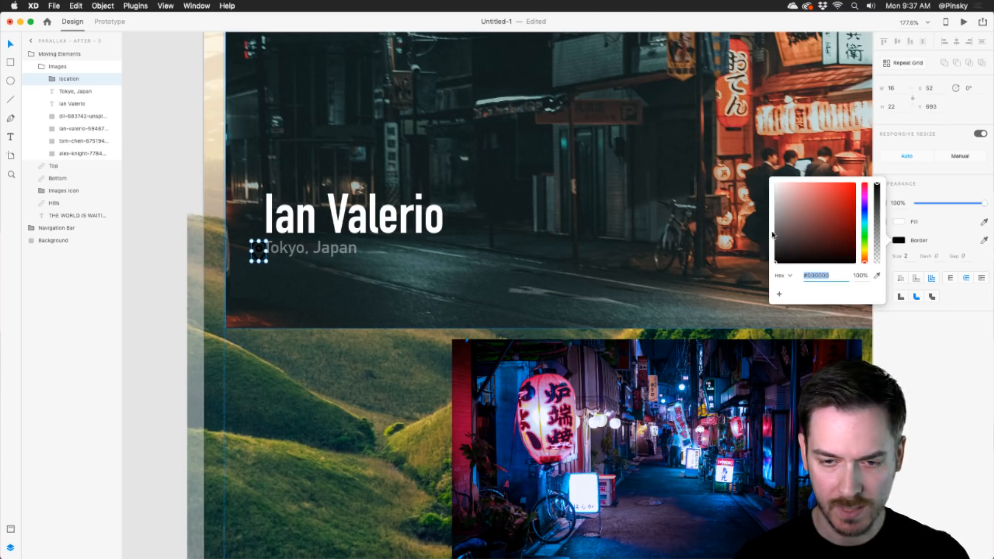
click(333, 250)
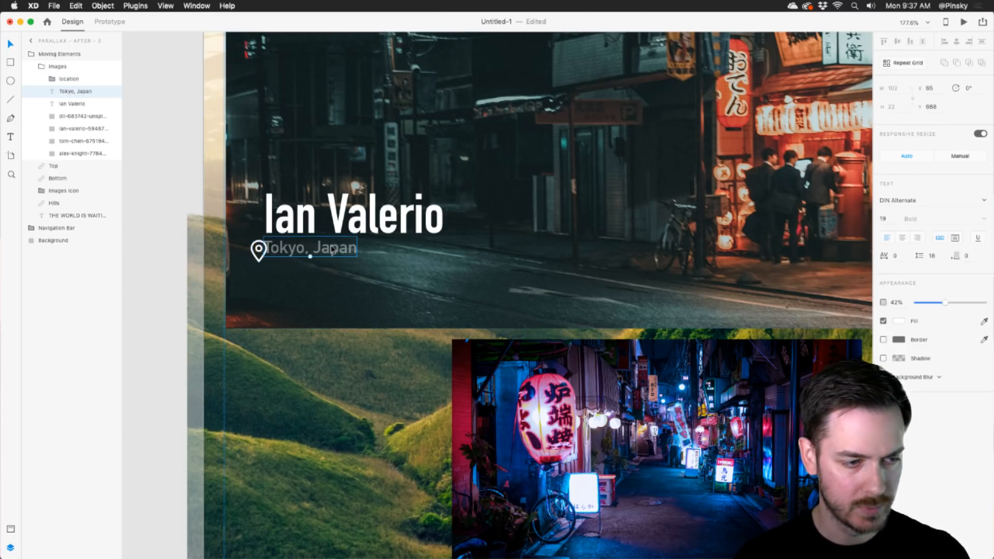
drag(332, 251, 345, 251)
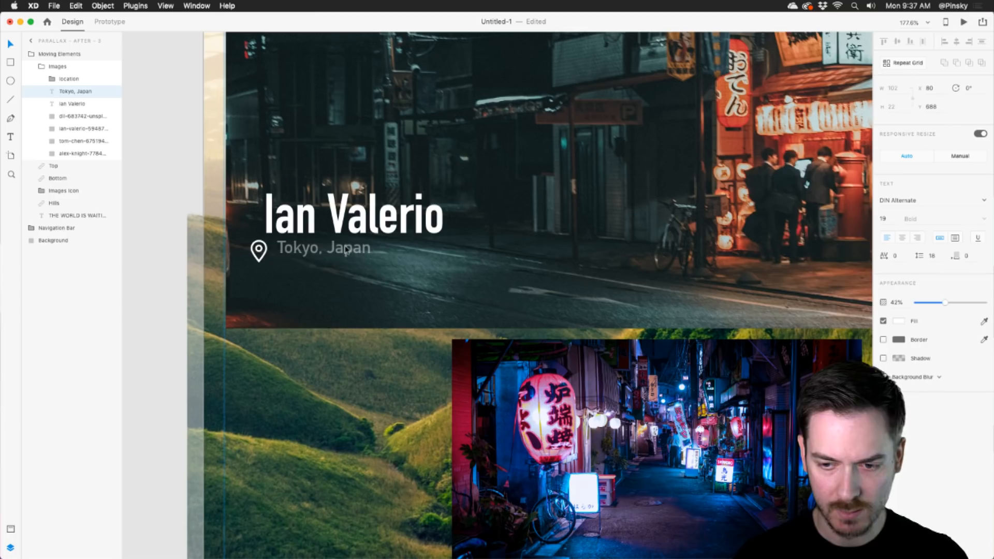
- Set the location pin's opacity to 42% to match the "Tokyo, Japan" text
click(258, 253)
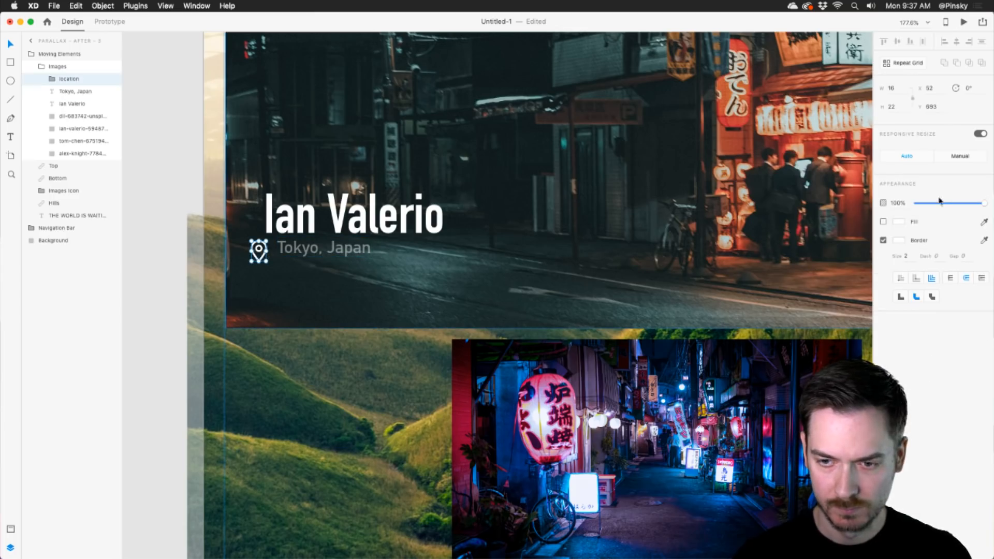
click(897, 203)
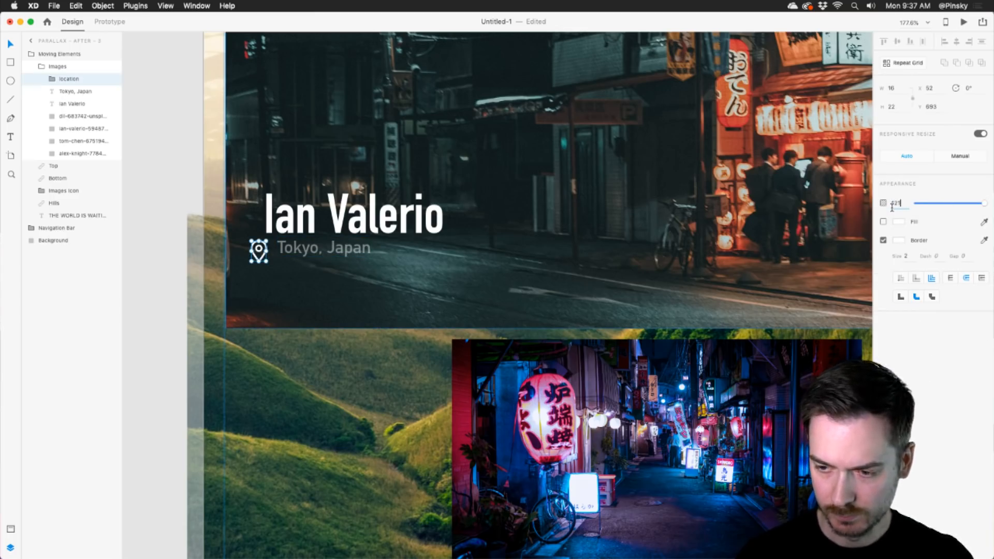
text(42)
key(Return)
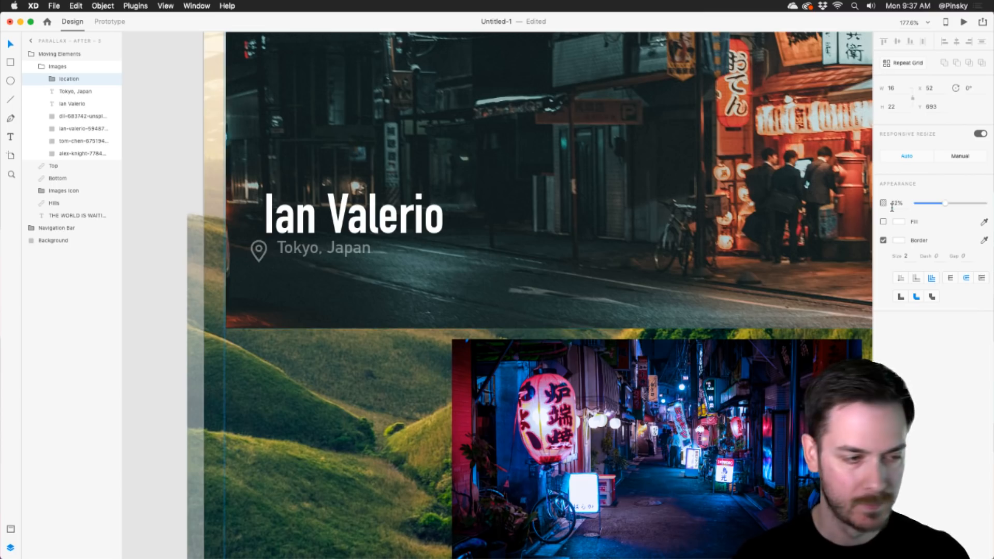
- Shrink the location pin proportionally to about 12 by 17 and set its border size to 1
scroll(262, 280, up, 5)
drag(273, 240, 267, 233)
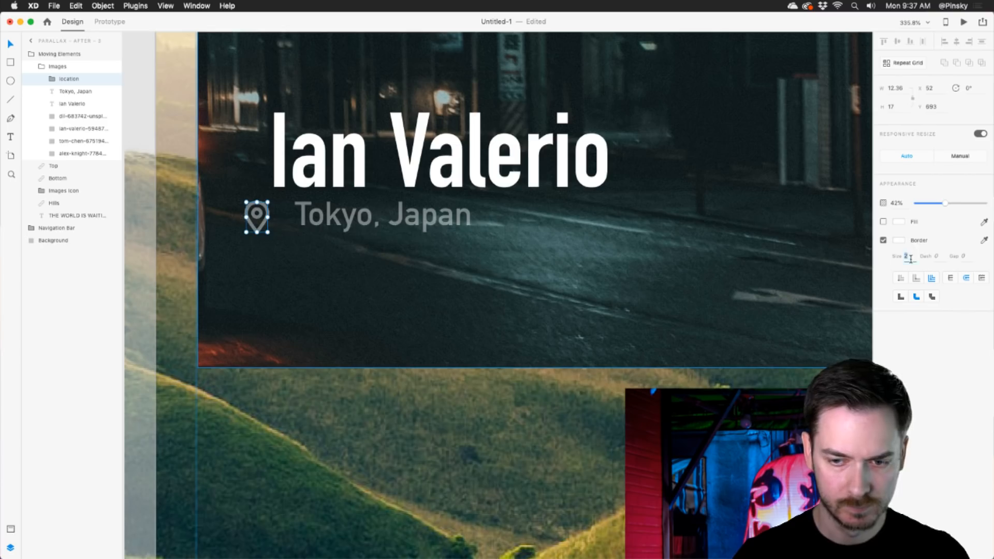
drag(909, 258, 886, 263)
text(1)
key(Return)
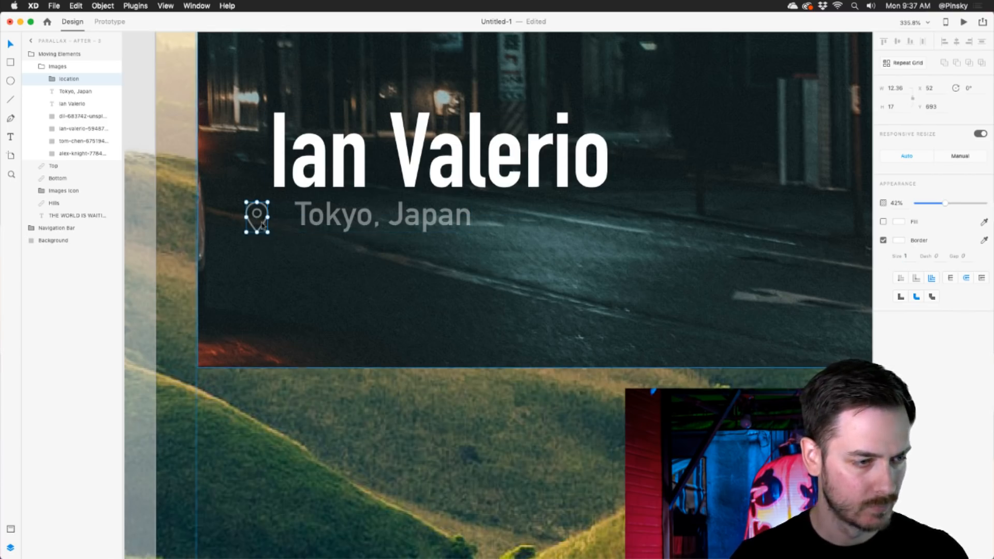
- Align the location pin under the left edge of the photographer's name and move the "Tokyo, Japan" text beside it to X 87
drag(264, 224, 332, 216)
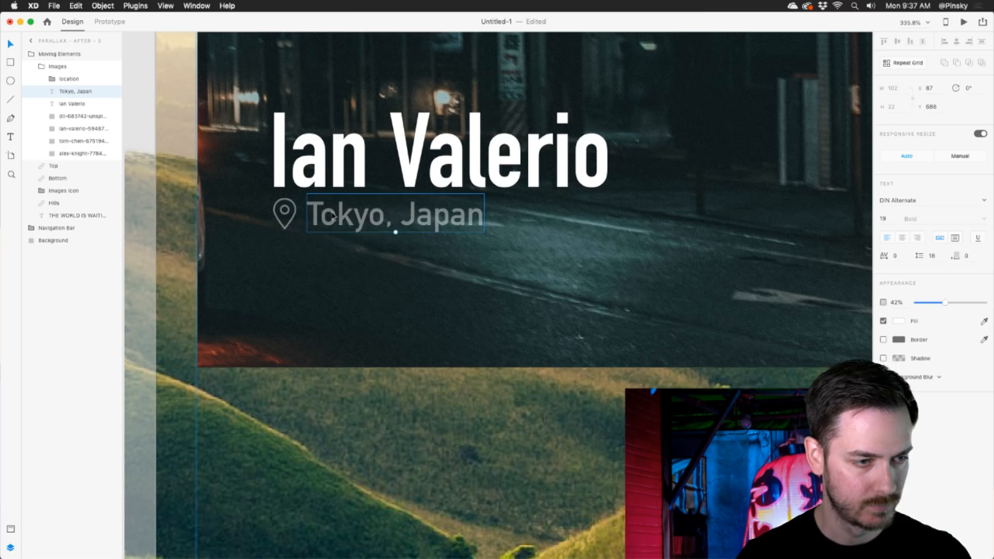
scroll(334, 216, down, 10)
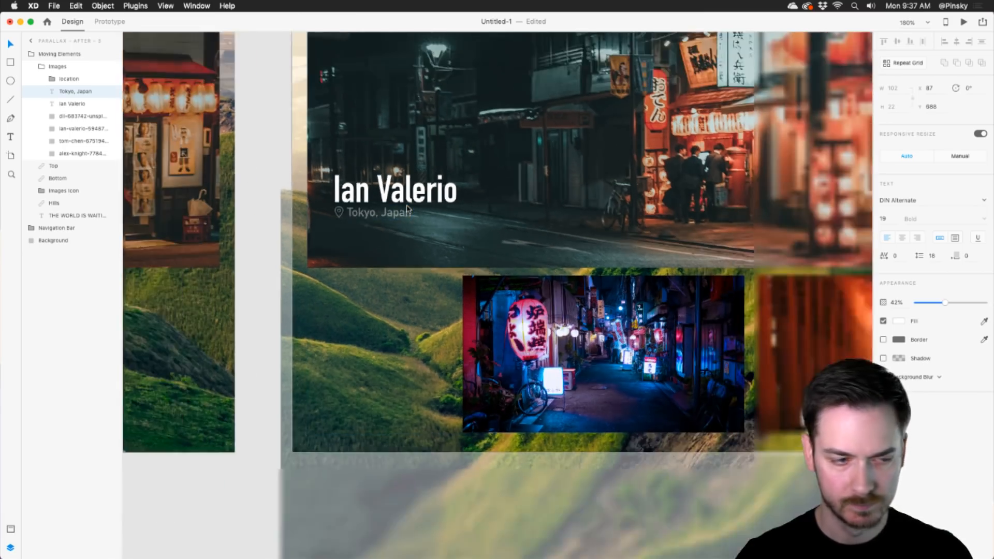
- Group the location pin, the "Tokyo, Japan" text and the photographer's name, and name the group Meta
scroll(408, 209, up, 6)
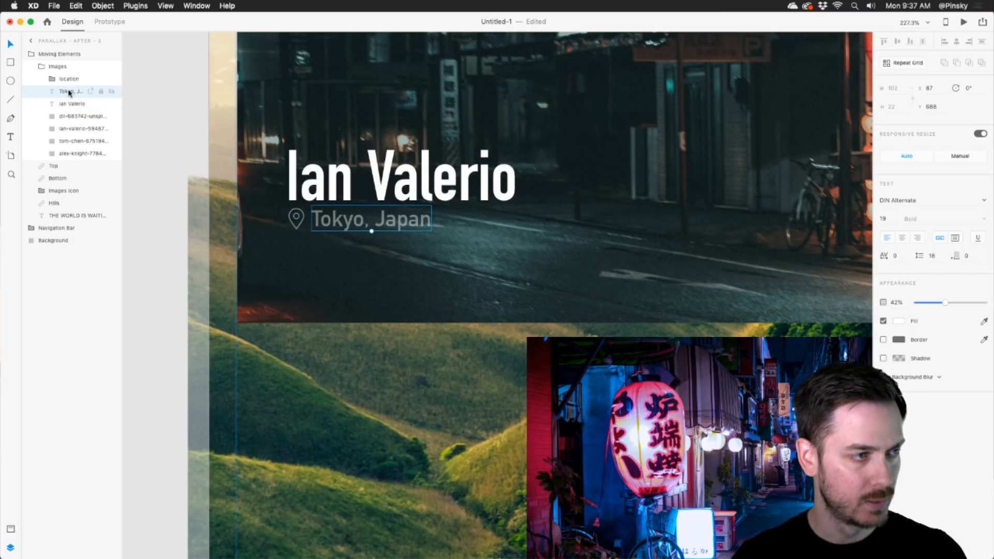
shift+click(68, 79)
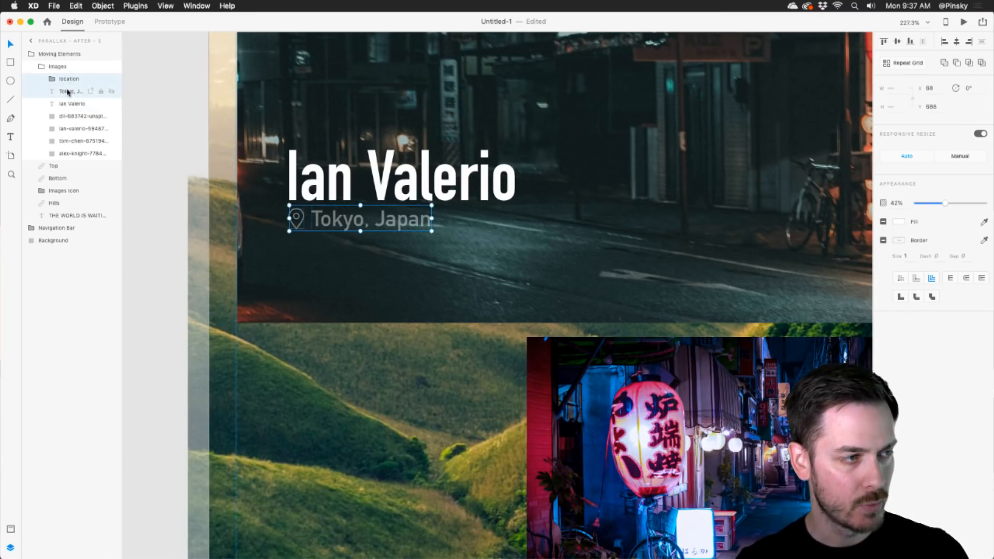
shift+click(68, 105)
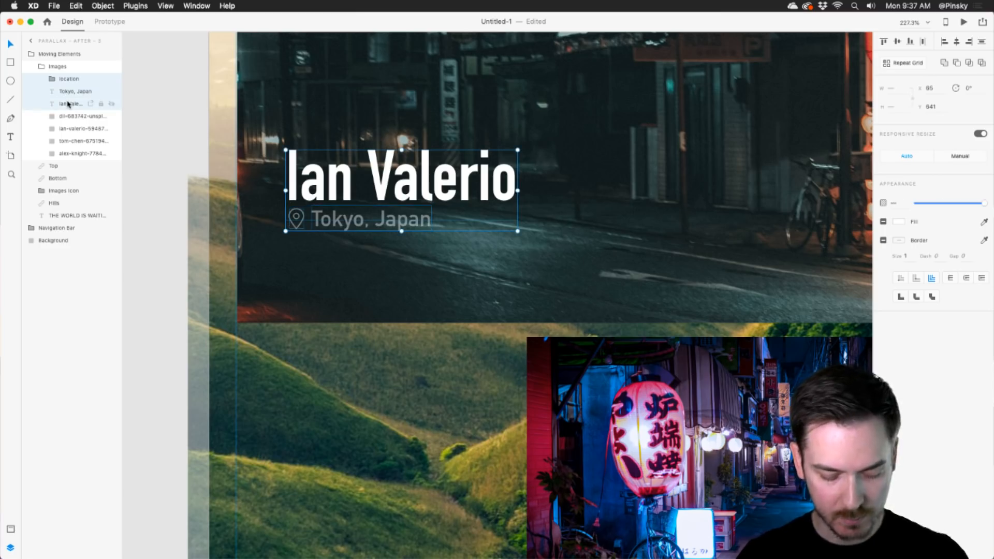
key(super+g)
double_click(66, 80)
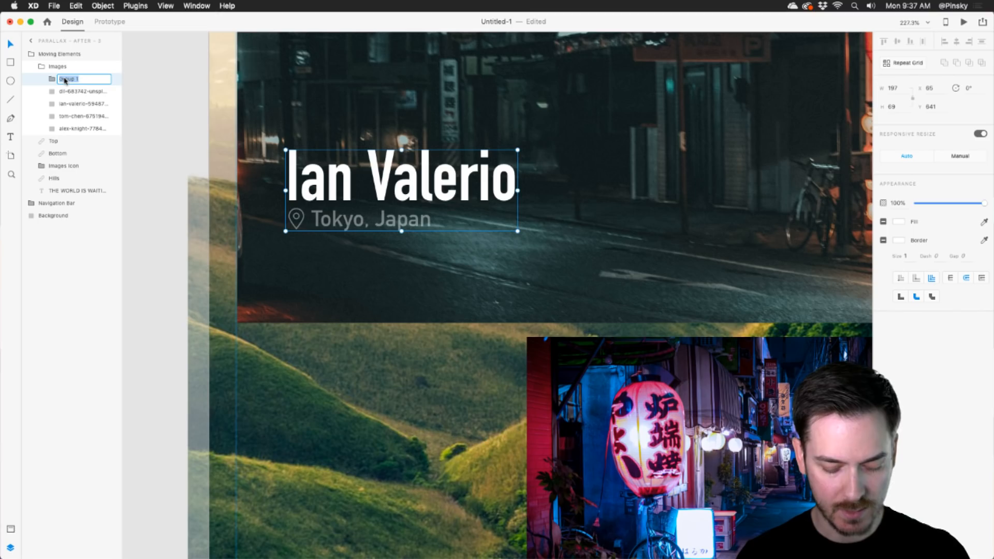
text(Meta)
key(Return)
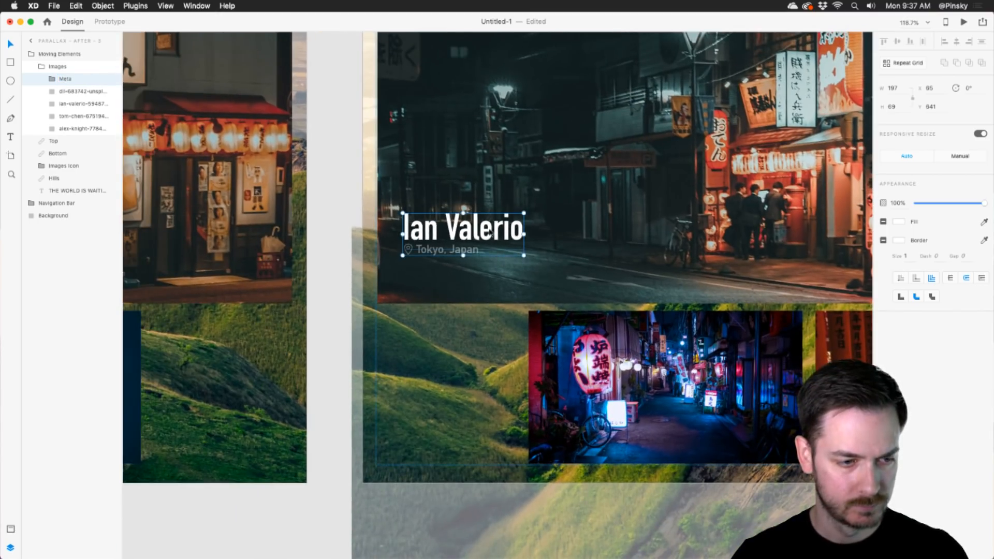
- Move the Meta group into the lower-left corner of the enlarged photo, at about X 51, Y 696
drag(490, 232, 469, 267)
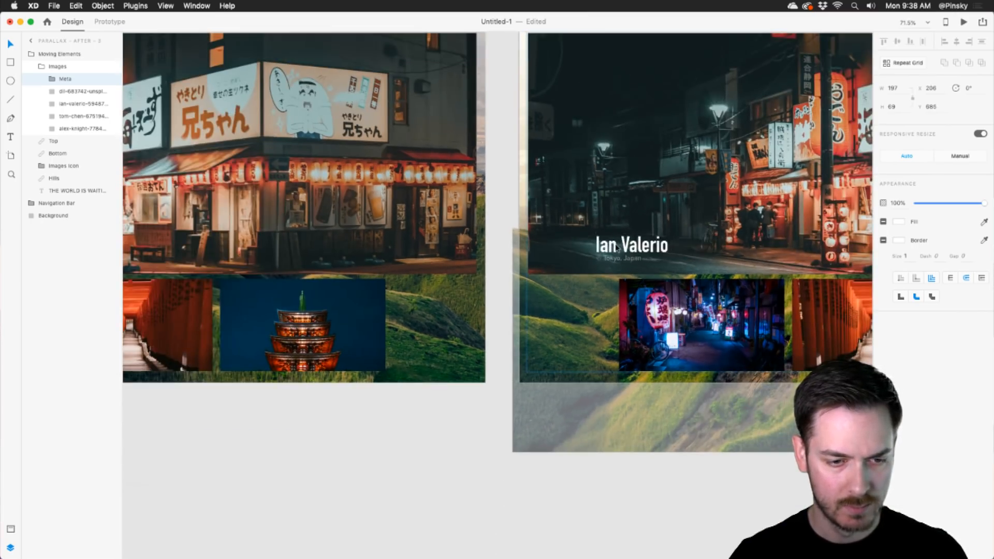
drag(616, 248, 659, 253)
drag(395, 213, 601, 223)
- Paste a copy of the Meta group above the photos in the Images group of the Parallax – After – 2 artboard
scroll(303, 227, down, 3)
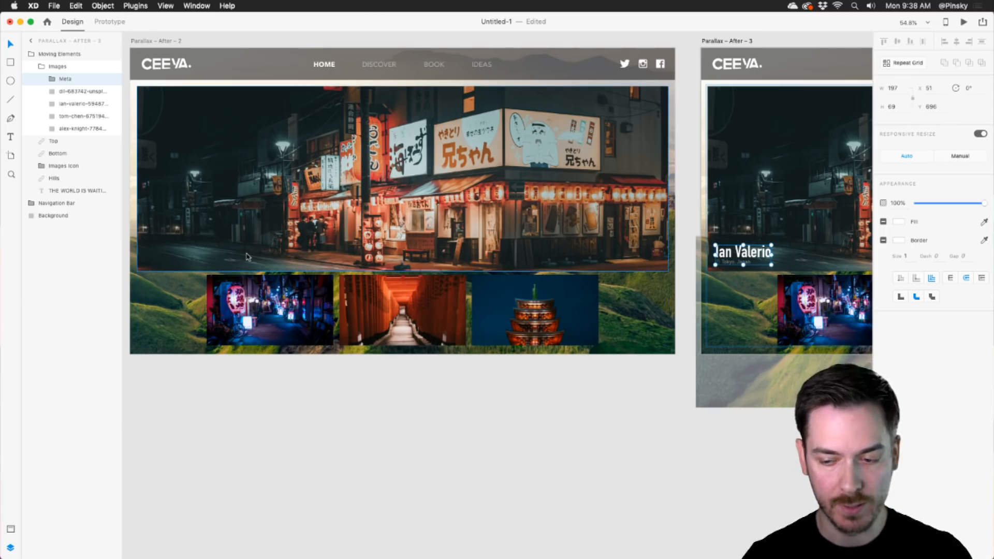
scroll(248, 257, left, 5)
click(321, 228)
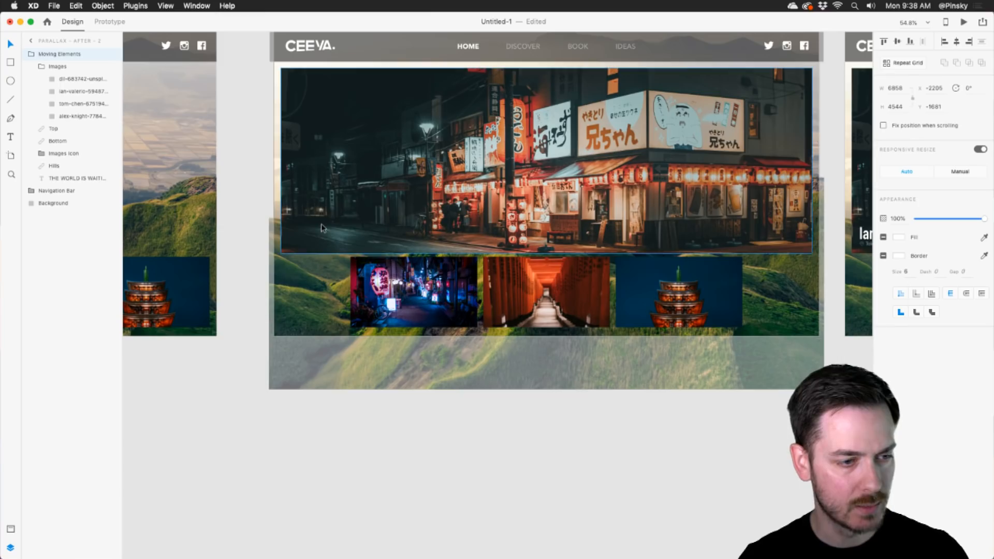
click(71, 79)
key(super+v)
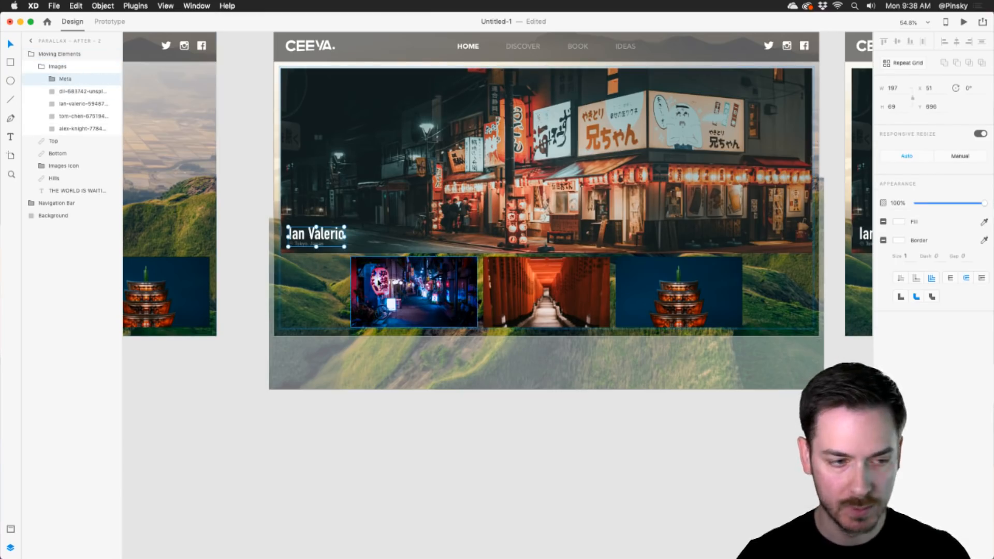
- Move the pasted Meta group straight up to Y 586 and set its opacity to 0%
drag(318, 234, 318, 202)
drag(980, 203, 882, 203)
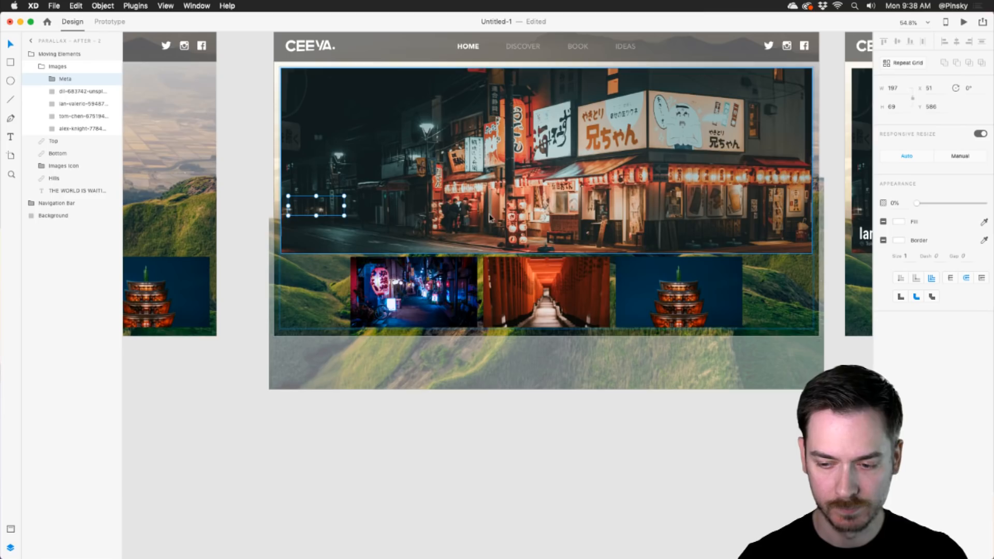
- Link the Parallax – After – 2 artboard to Parallax – After – 3 with a prototype connection
scroll(492, 192, right, 3)
scroll(492, 192, up, 2)
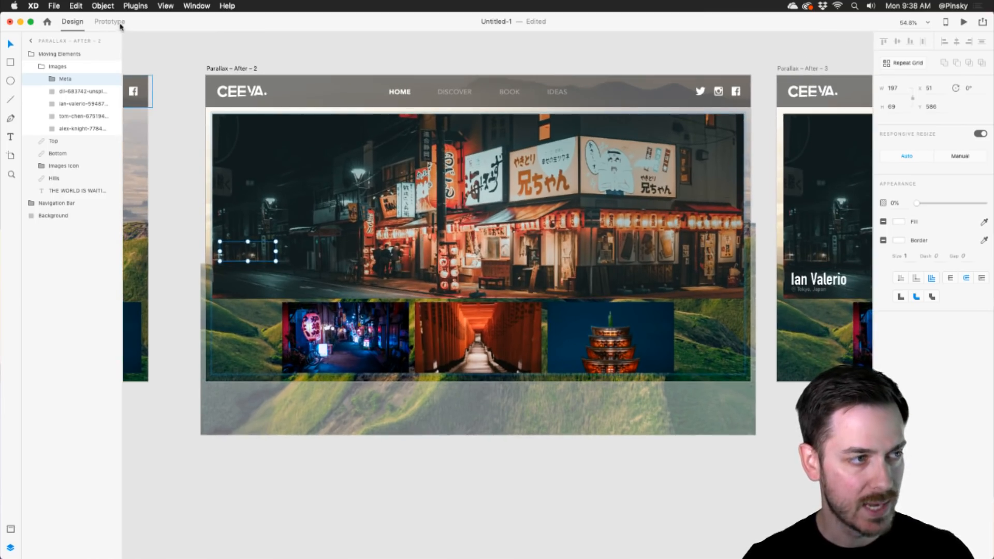
click(110, 22)
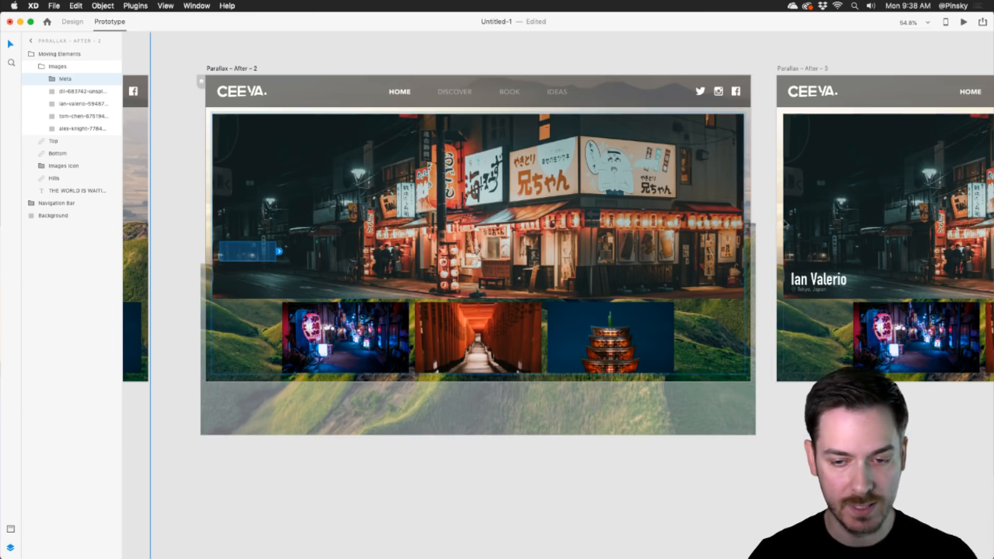
drag(283, 194, 591, 161)
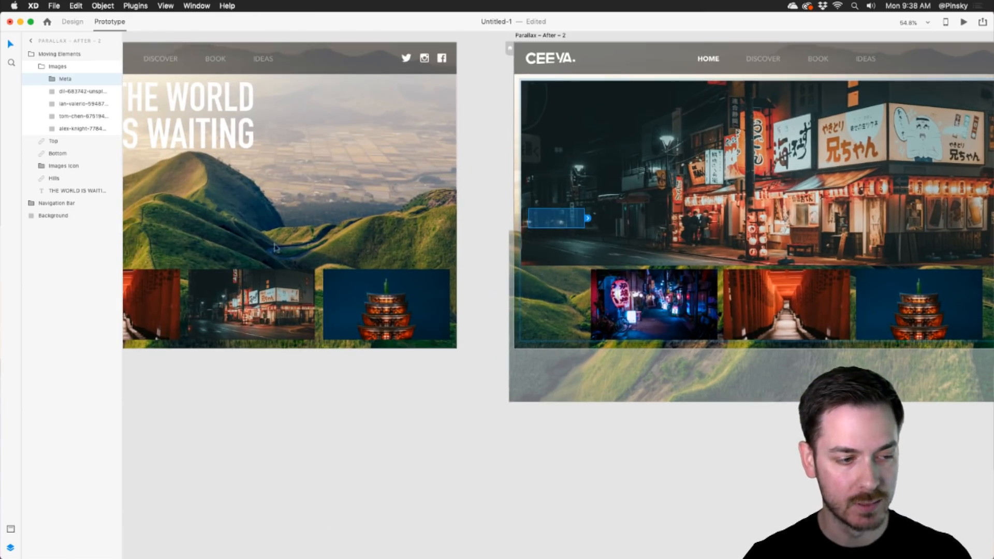
scroll(639, 176, right, 5)
scroll(639, 176, up, 1)
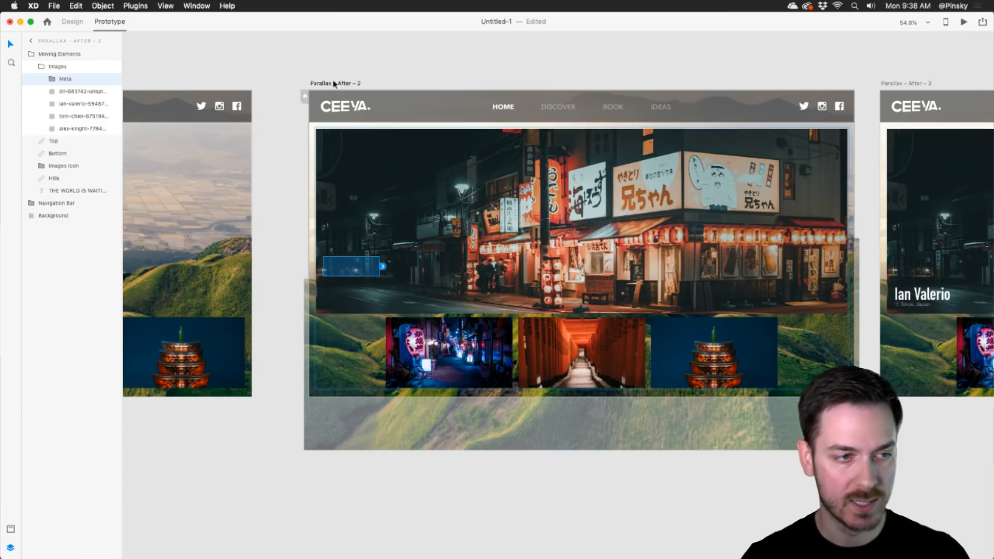
click(334, 84)
scroll(520, 158, right, 2)
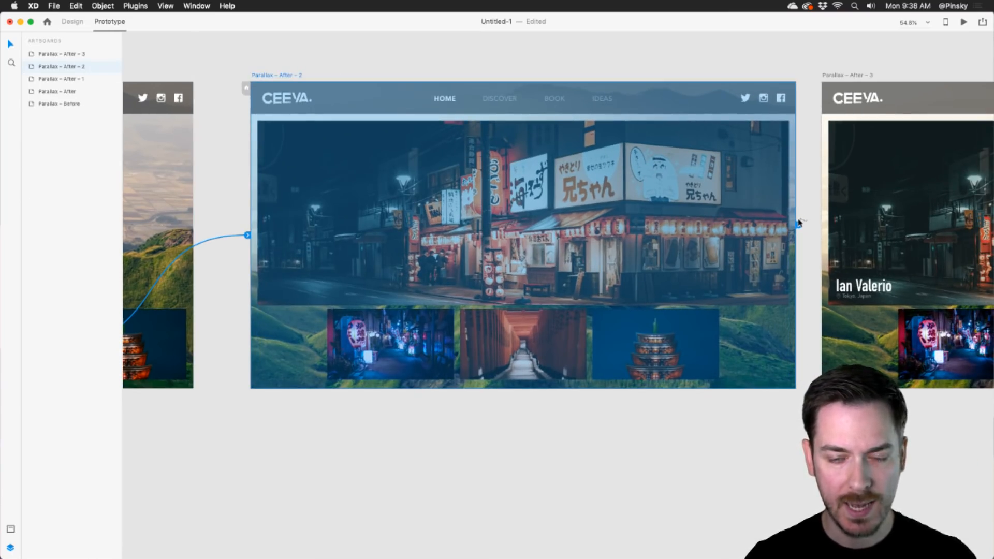
drag(799, 223, 887, 214)
- Set the new connection's trigger to Time with a delay of 0 s
click(823, 270)
click(825, 269)
click(850, 293)
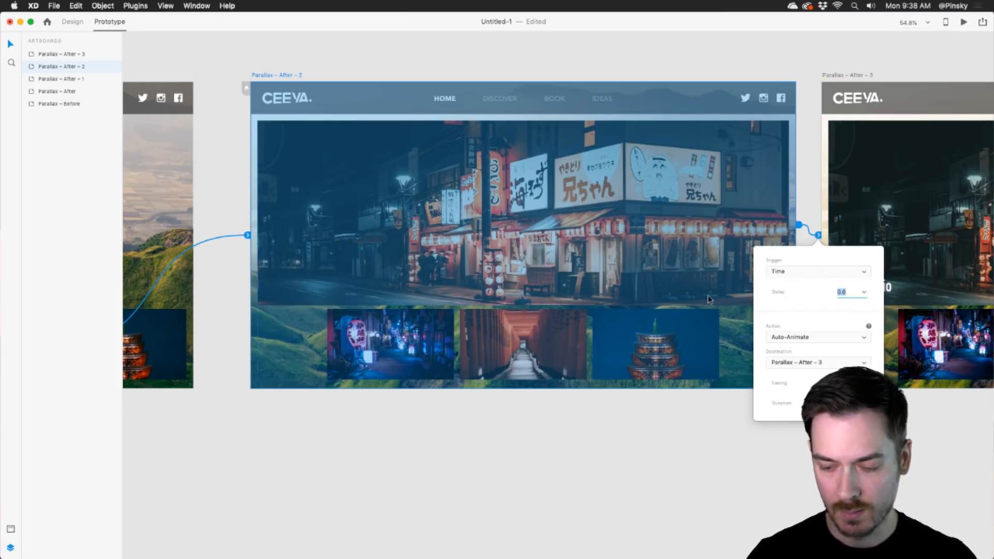
text(0)
key(Return)
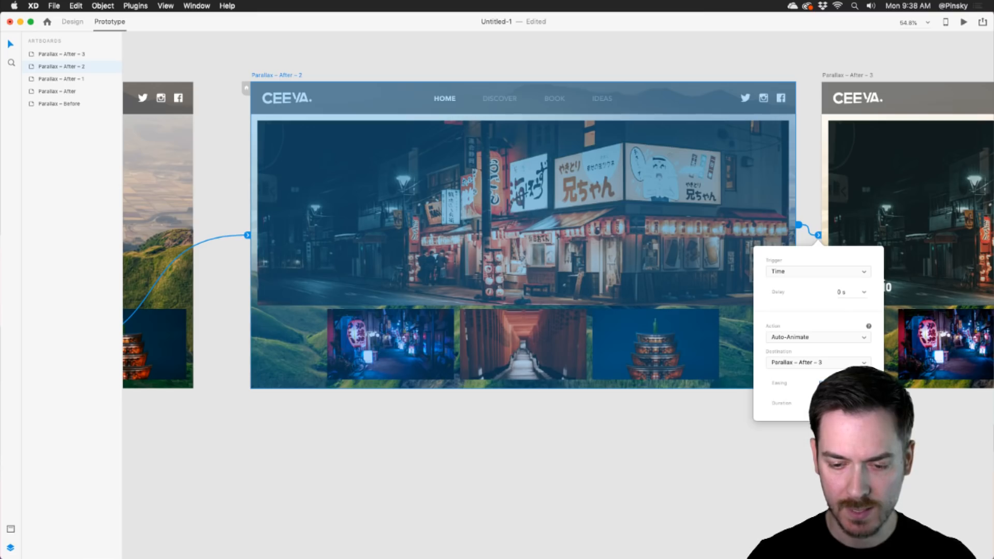
- Preview the prototype from Parallax – After – 1 and enlarge the night street photo to check the caption animation
click(315, 178)
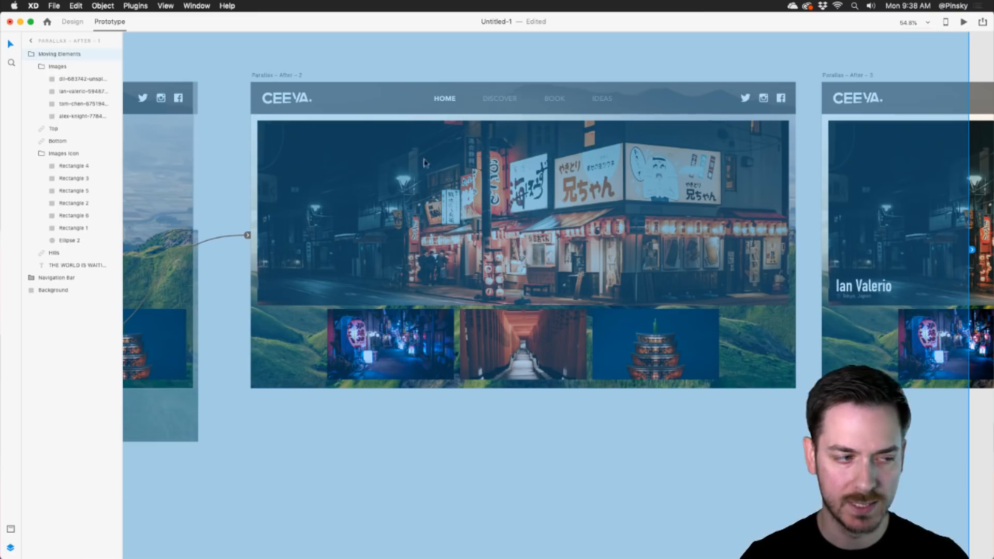
click(963, 23)
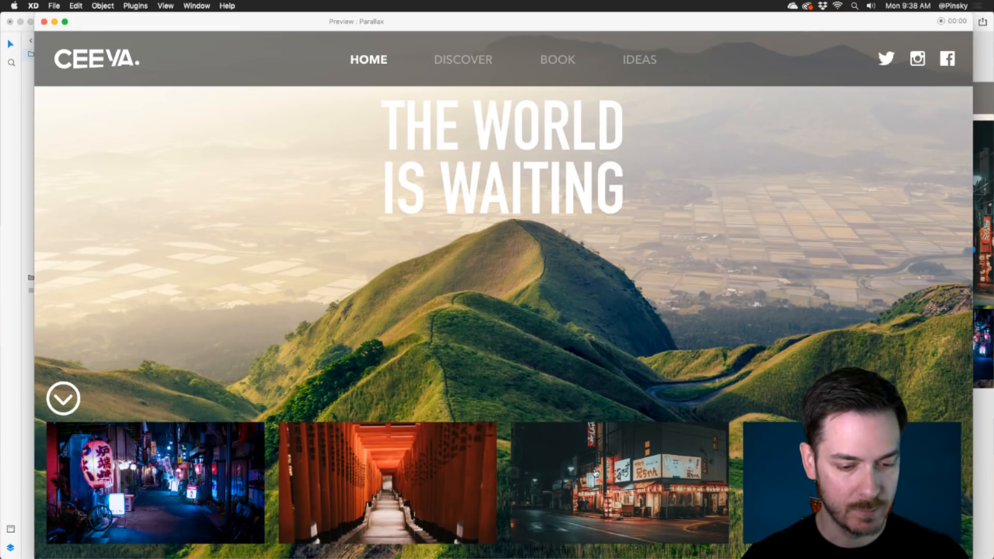
click(596, 472)
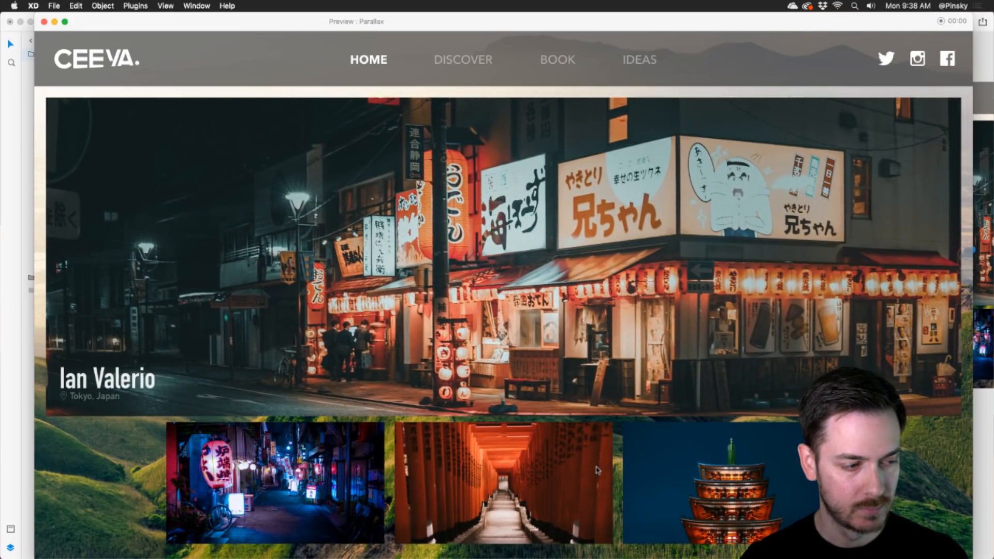
key(super+w)
- Set the duration of the transition from Parallax – After – 2 to Parallax – After – 3 to 2 s
scroll(550, 216, right, 4)
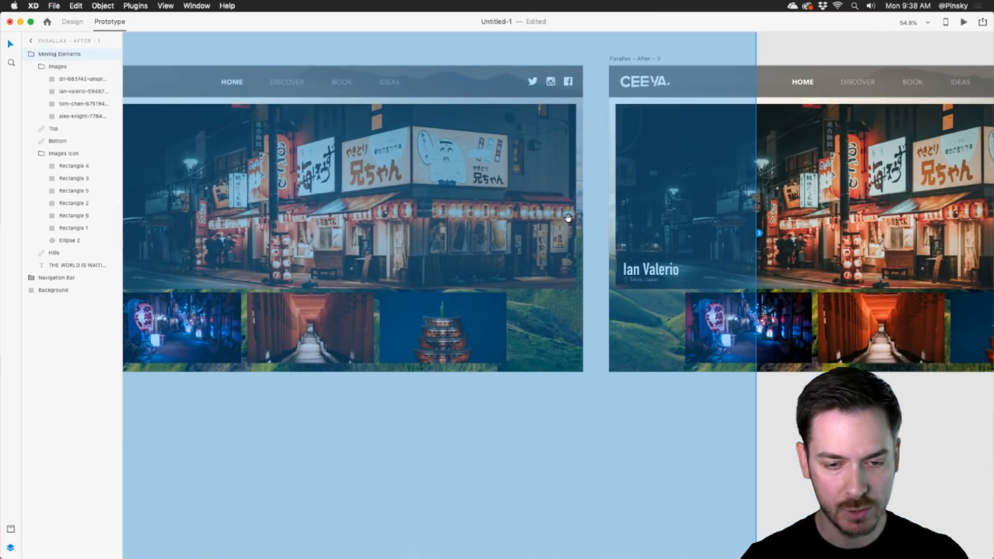
click(666, 218)
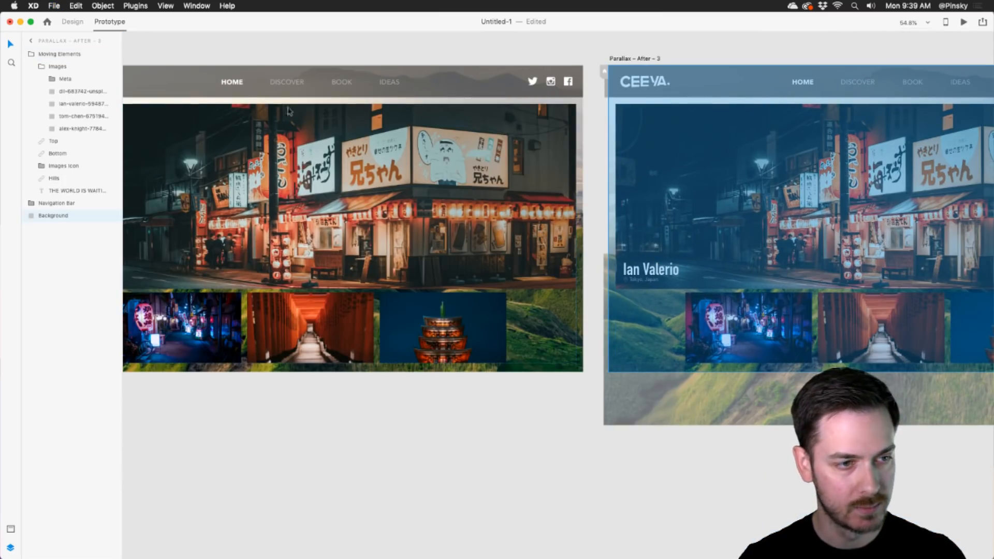
click(328, 202)
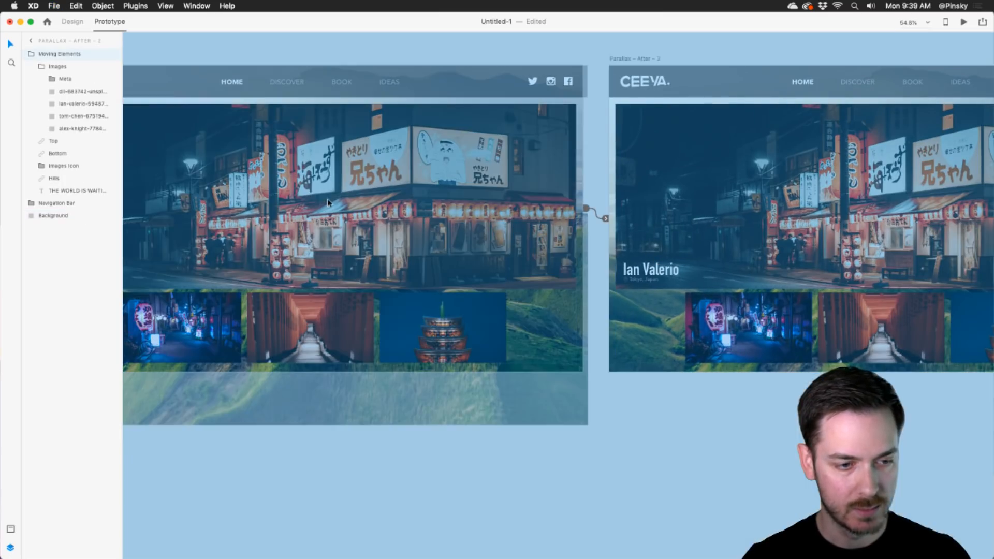
click(607, 216)
click(627, 386)
text(2)
key(Return)
click(330, 385)
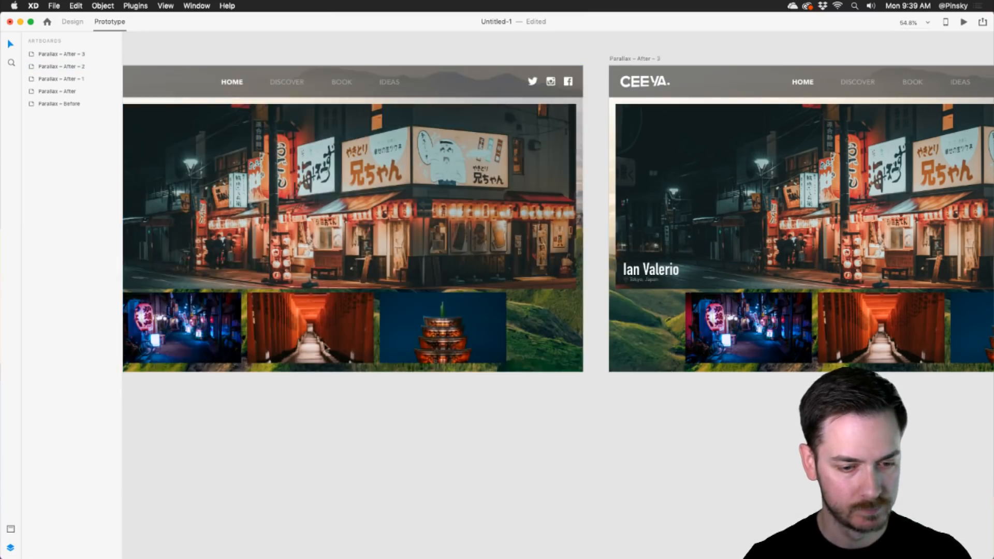
- Preview the prototype again from Parallax – After – 1, enlarging the night street photo to check the caption timing
scroll(329, 384, left, 6)
click(233, 181)
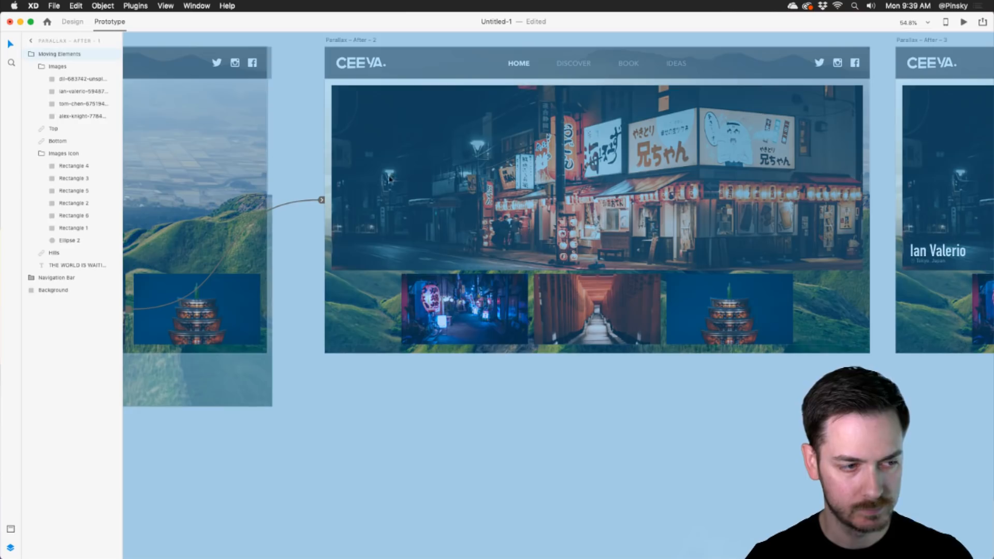
click(962, 22)
click(568, 484)
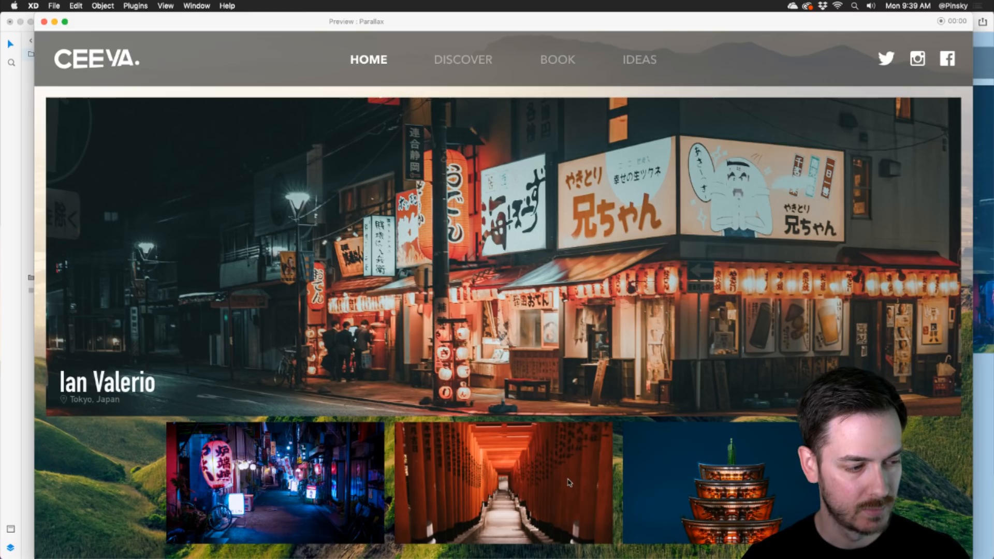
key(Escape)
- Change the easing of the transition from Parallax – After – 2 to Parallax – After – 3 to Ease Out
scroll(793, 206, right, 10)
click(743, 201)
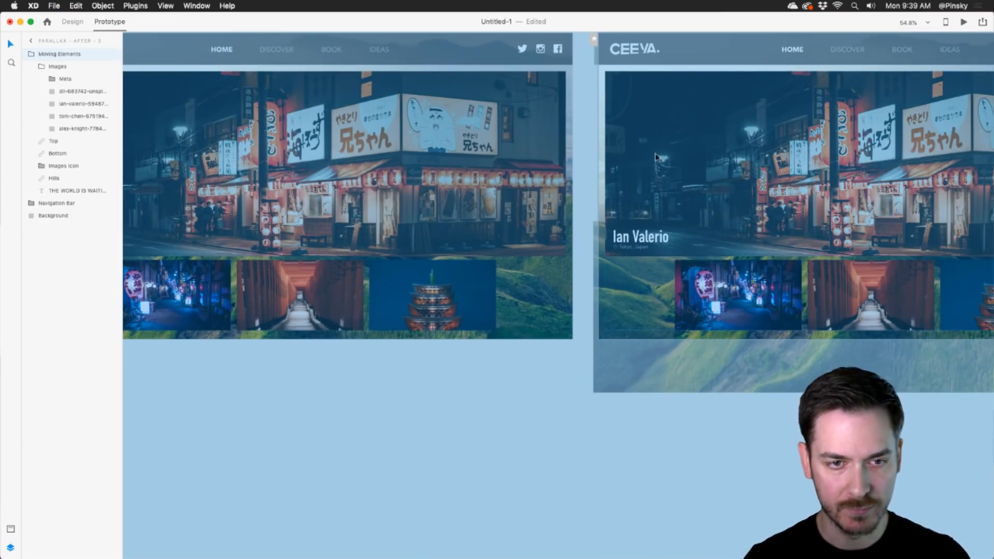
scroll(647, 165, up, 5)
click(598, 115)
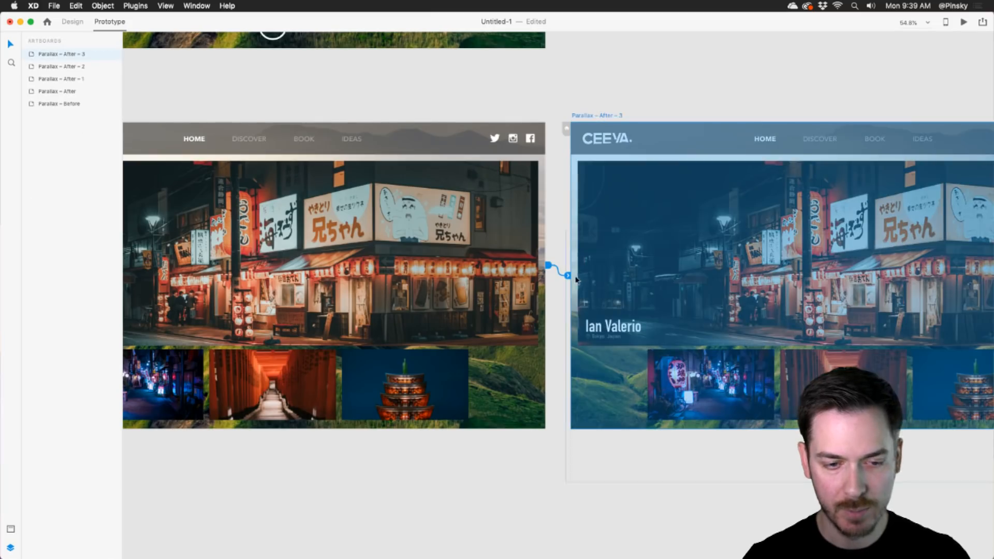
click(568, 275)
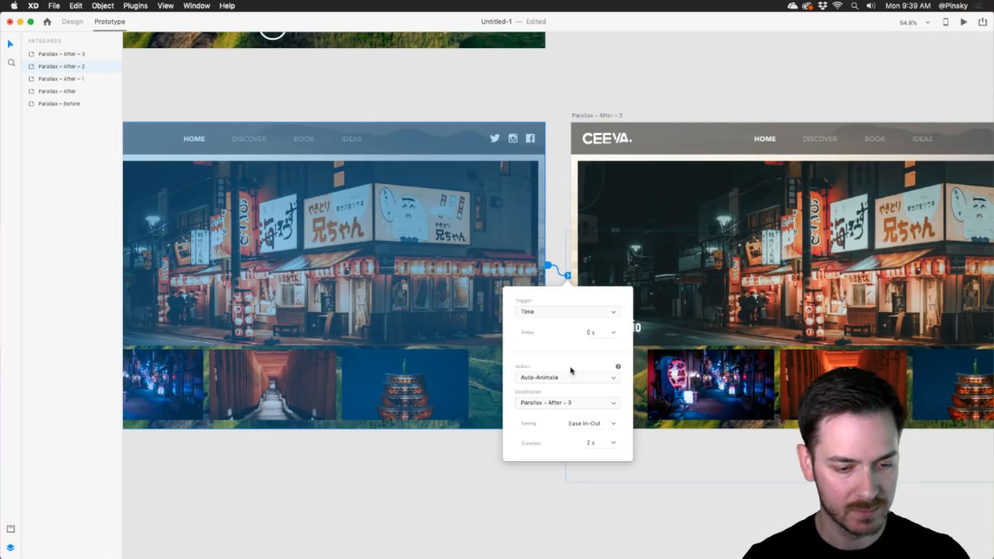
click(612, 424)
click(582, 455)
- Preview the caption animation starting from the Parallax – After – 2 artboard
click(418, 234)
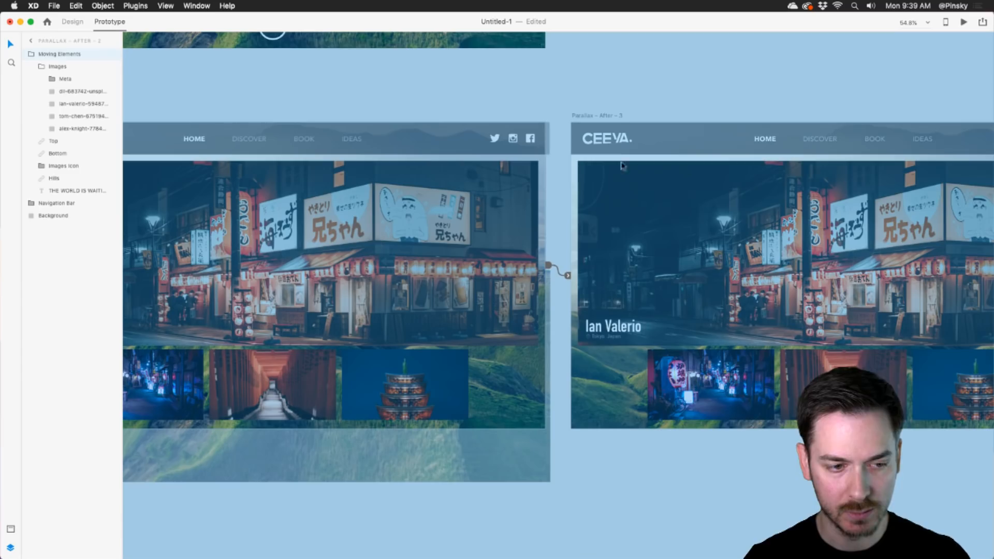
click(964, 23)
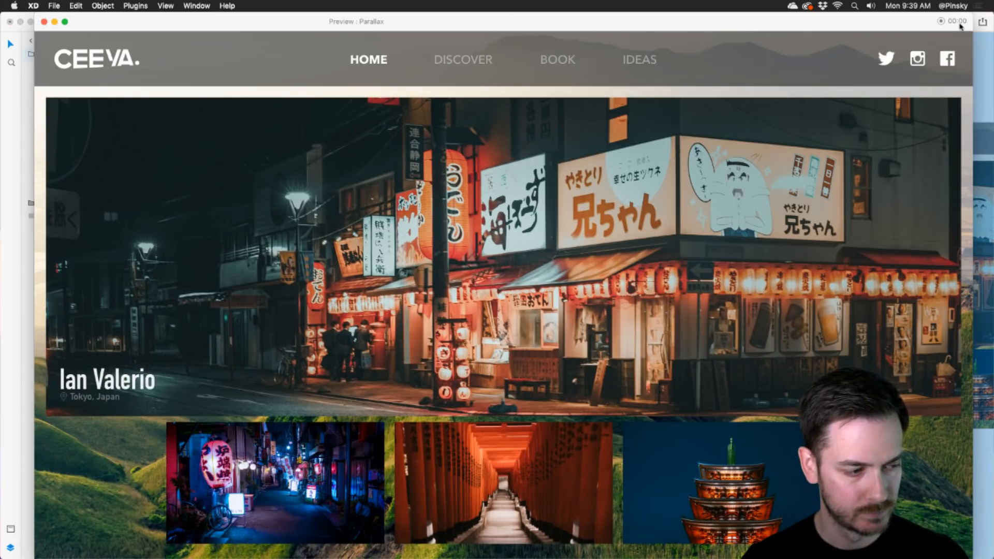
key(super+w)
- Set the duration of the transition into Parallax – After – 3 to 1.5 s and preview the caption animation
click(608, 114)
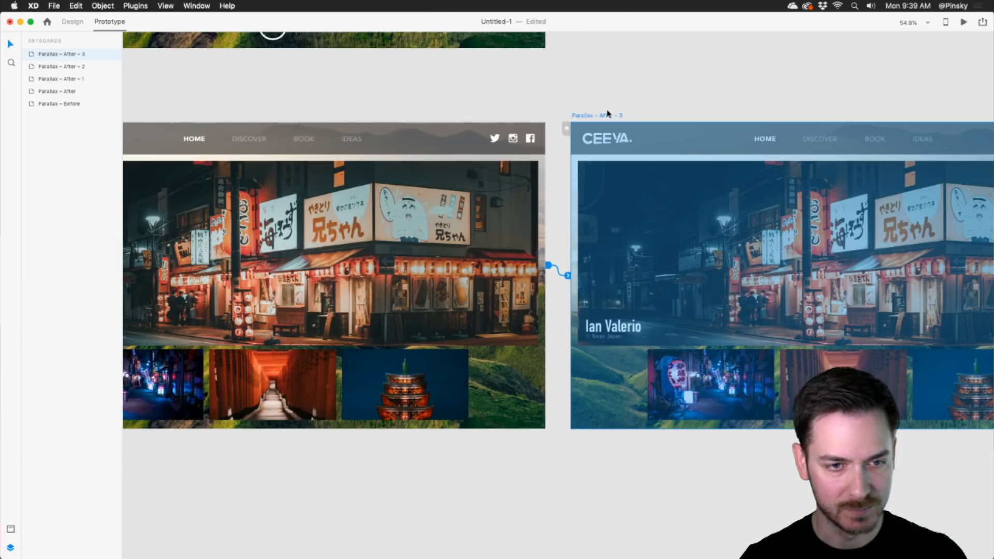
click(568, 275)
click(595, 443)
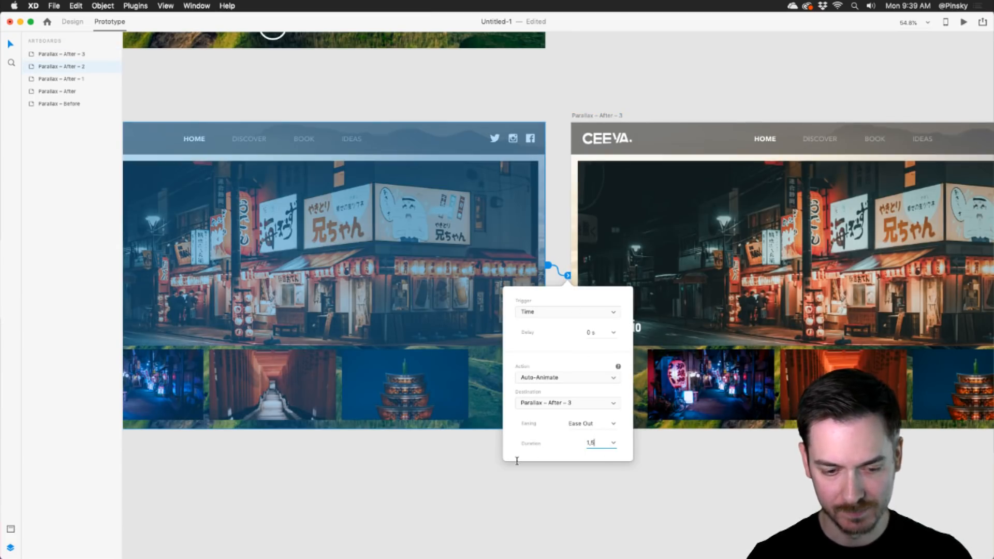
text(1.5)
key(Return)
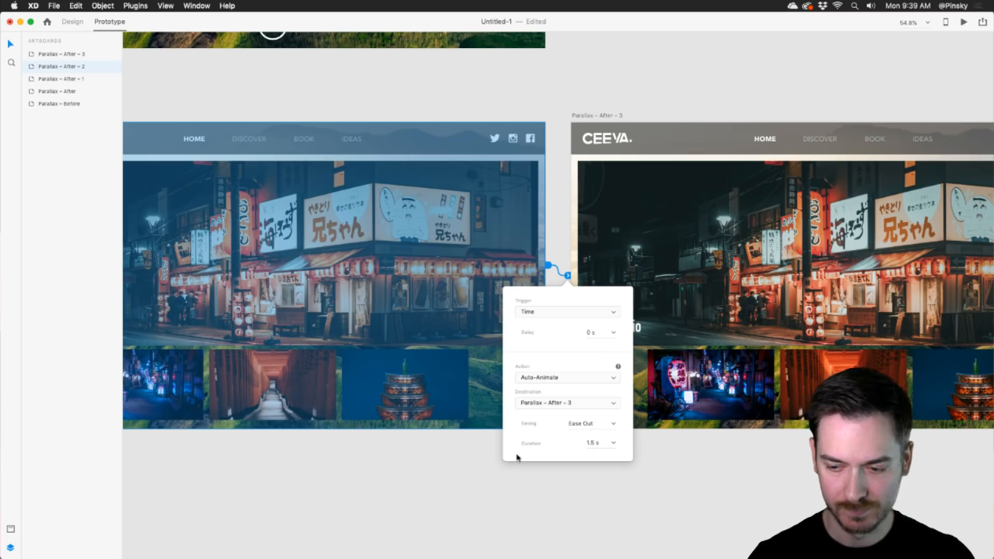
click(964, 22)
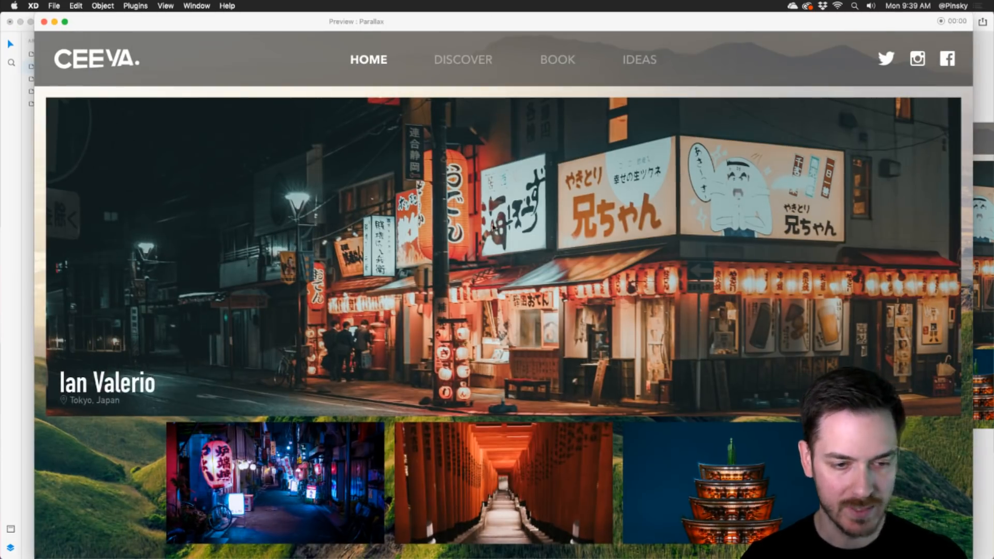
- Preview the prototype from the Parallax – Before artboard, opening the gallery and enlarging the night street photo
key(Escape)
scroll(403, 230, left, 6)
scroll(403, 228, down, 4)
scroll(392, 191, left, 3)
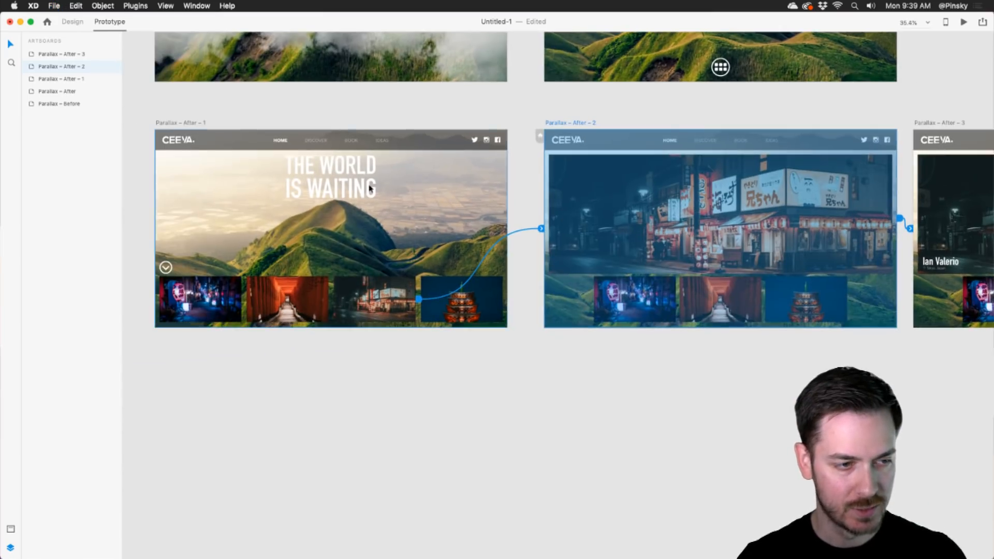
click(382, 103)
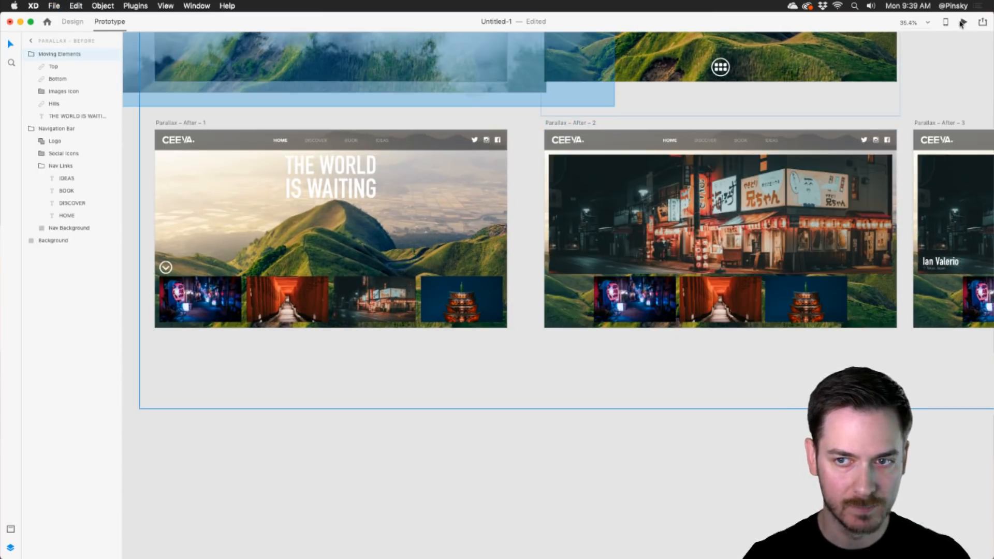
click(963, 22)
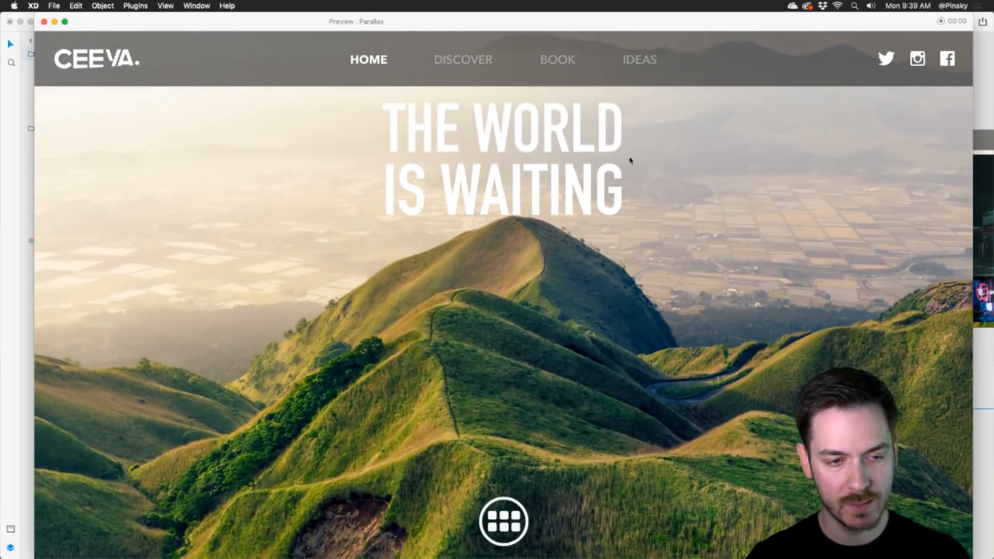
click(501, 531)
click(678, 451)
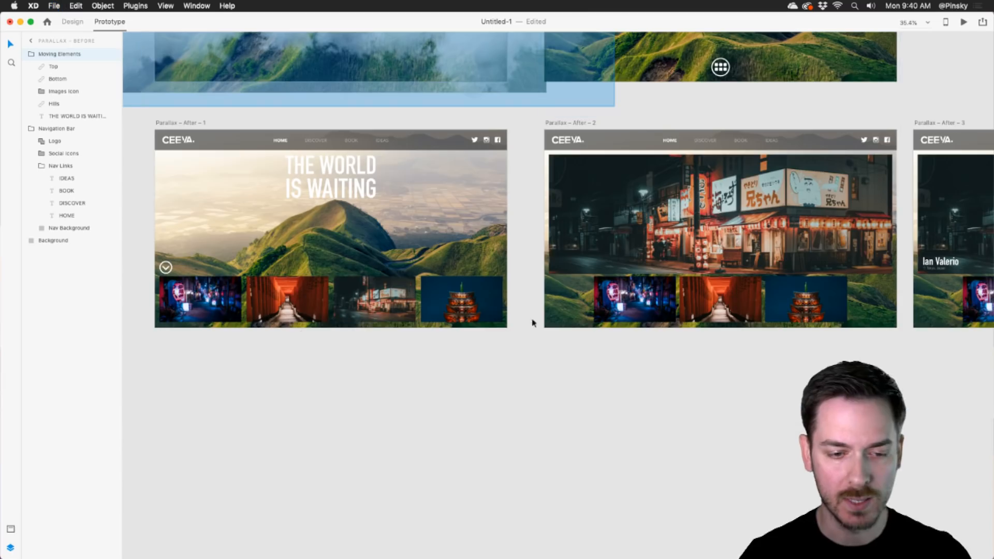
scroll(533, 322, down, 3)
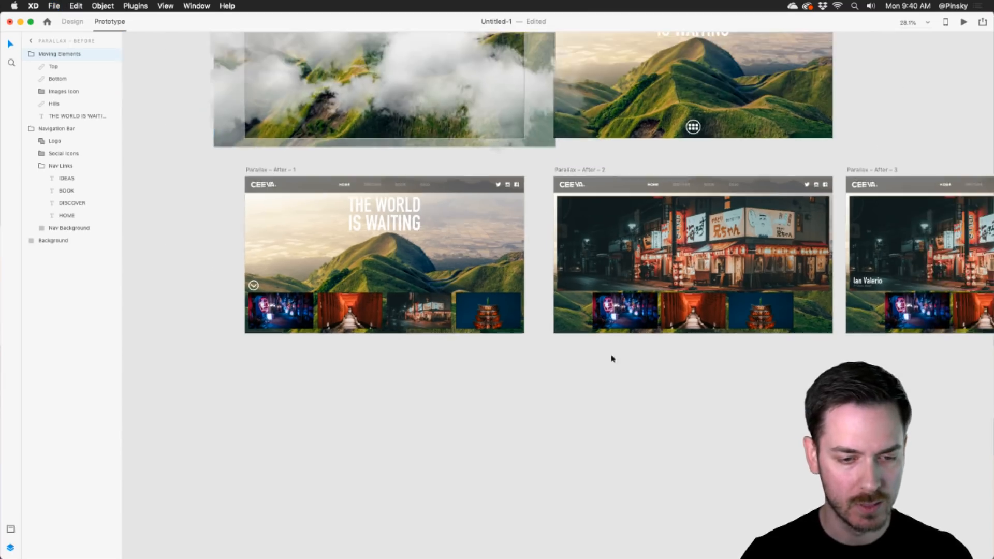
scroll(599, 355, right, 3)
click(598, 373)
scroll(606, 368, left, 5)
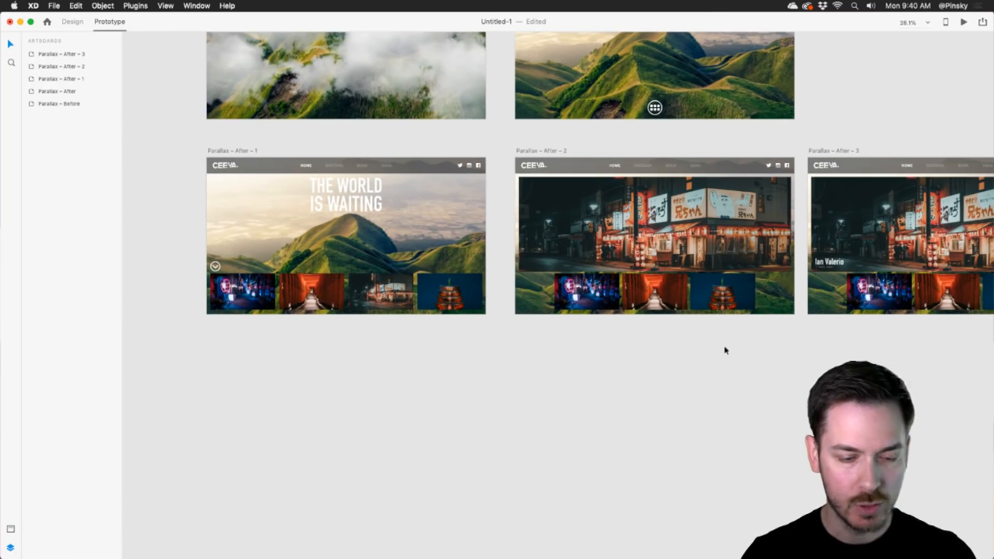
click(907, 228)
click(336, 249)
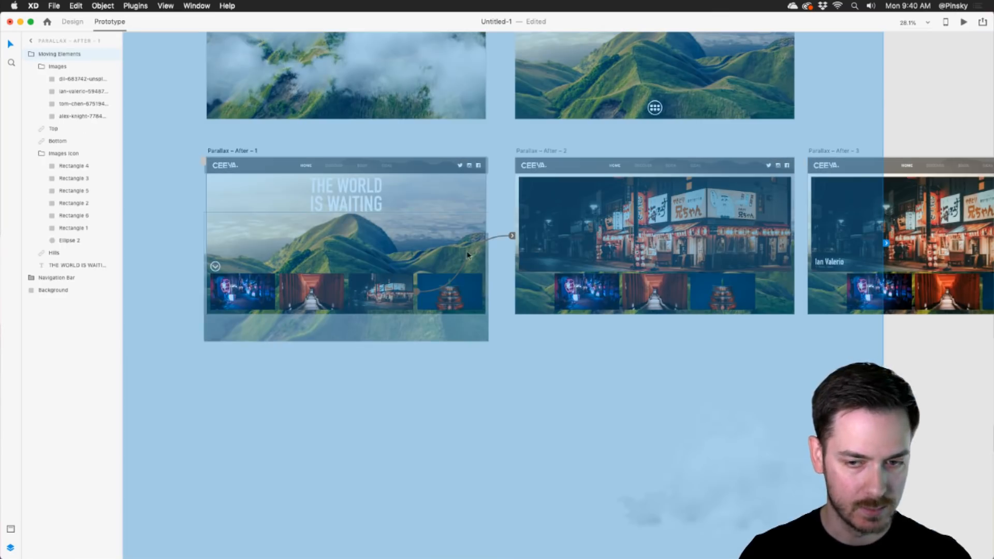
click(891, 254)
key(Escape)
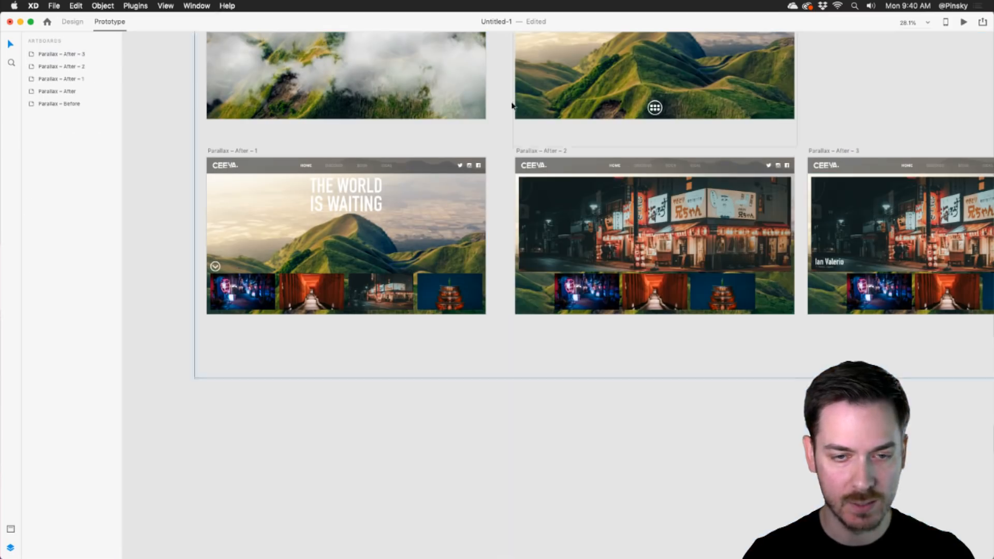
- Copy the Meta caption group from Parallax – After – 3 into the Images group of Parallax – After – 1
click(72, 21)
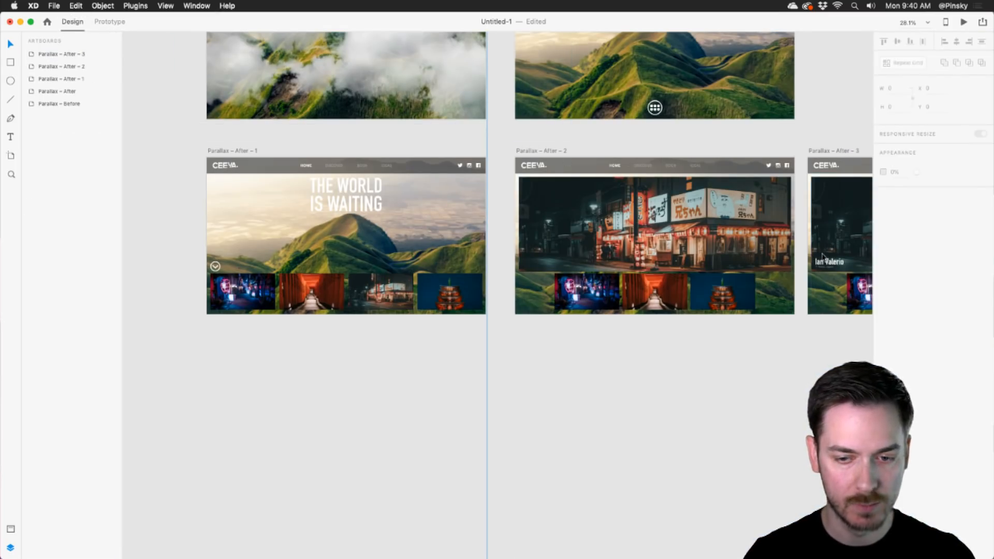
click(822, 255)
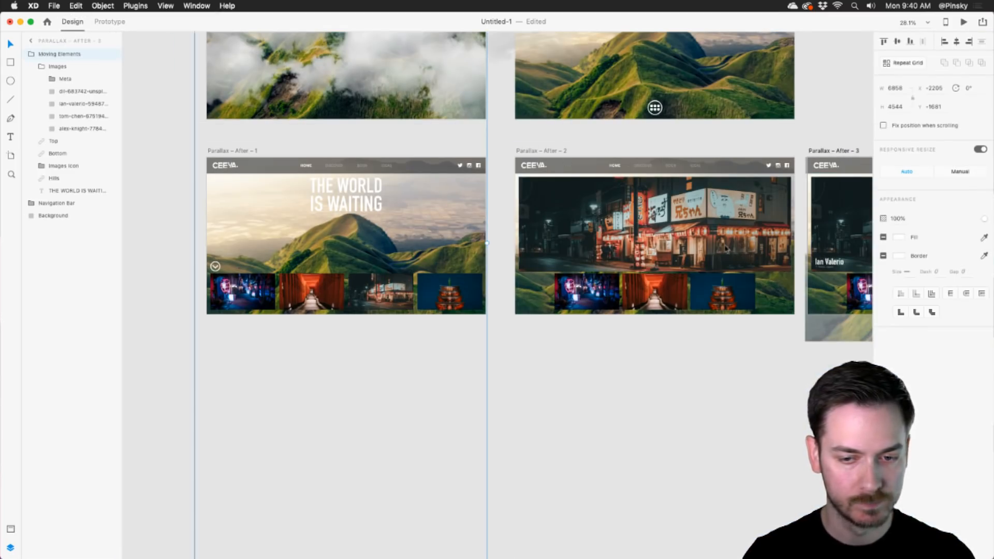
click(62, 79)
click(293, 276)
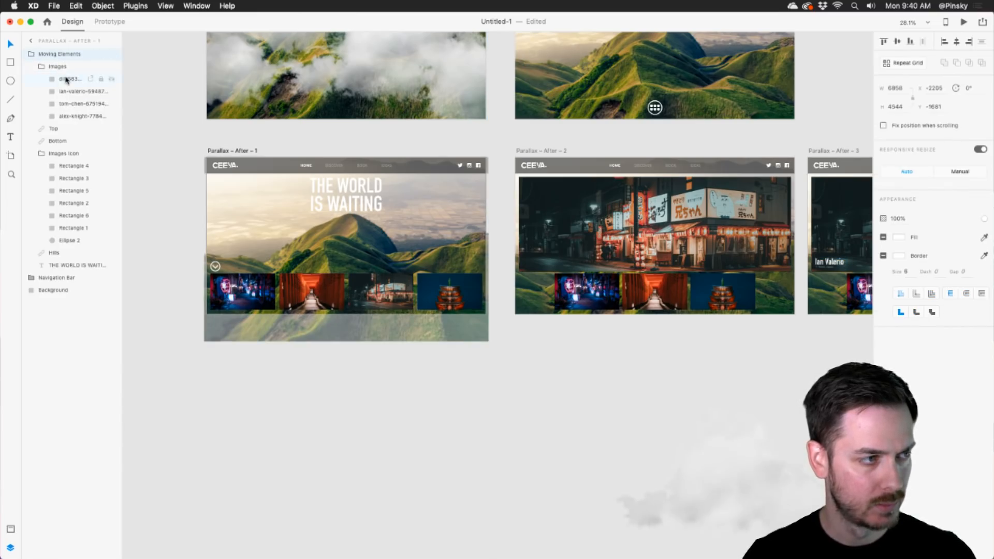
click(65, 79)
key(super+v)
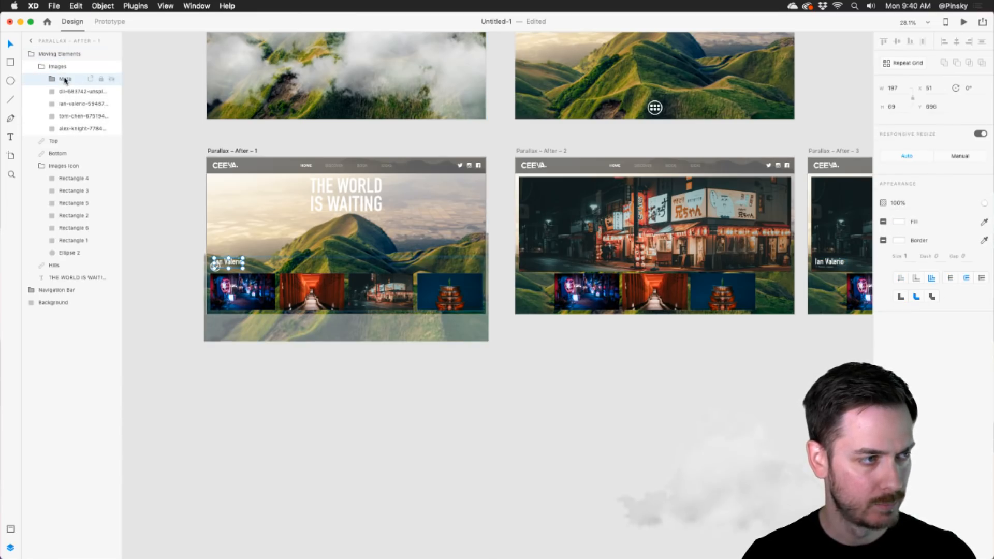
- Link the enlarged night street photo on Parallax – After – 3 to Parallax – After – 1 with a Tap trigger and Auto-Animate
click(818, 151)
scroll(818, 151, right, 5)
click(110, 22)
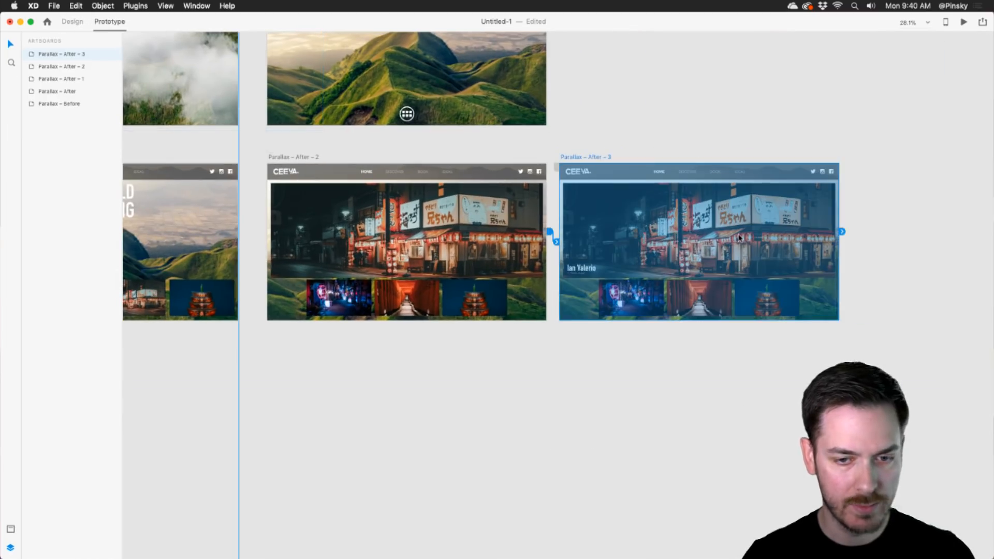
double_click(739, 238)
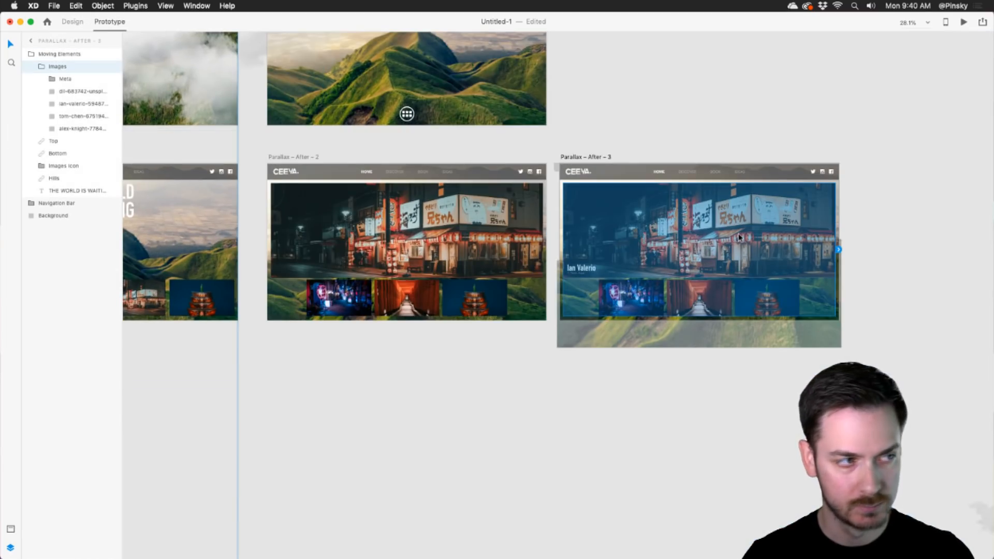
click(739, 238)
drag(839, 230, 187, 230)
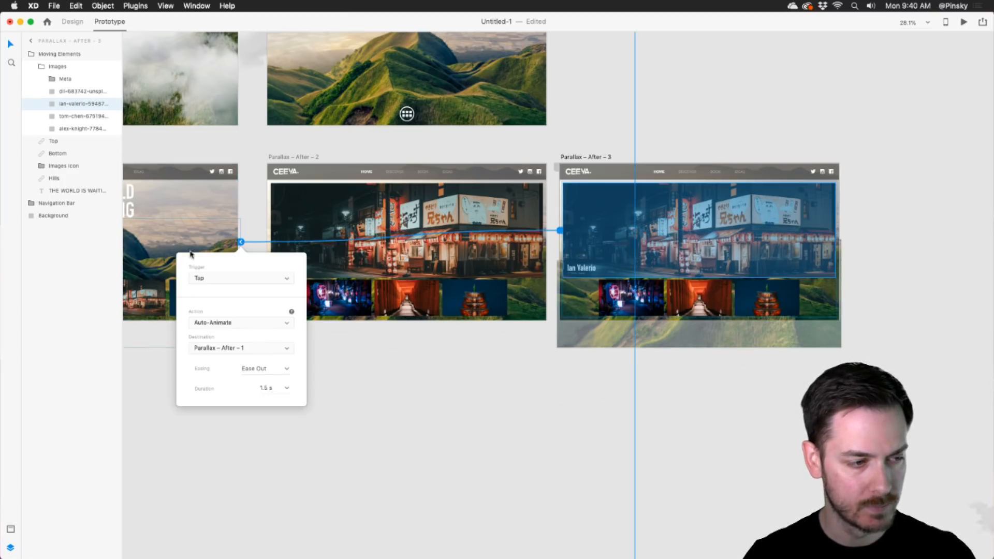
- Set the return transition from Parallax – After – 3 to Snap easing with a 0.4 s duration
click(288, 370)
click(265, 418)
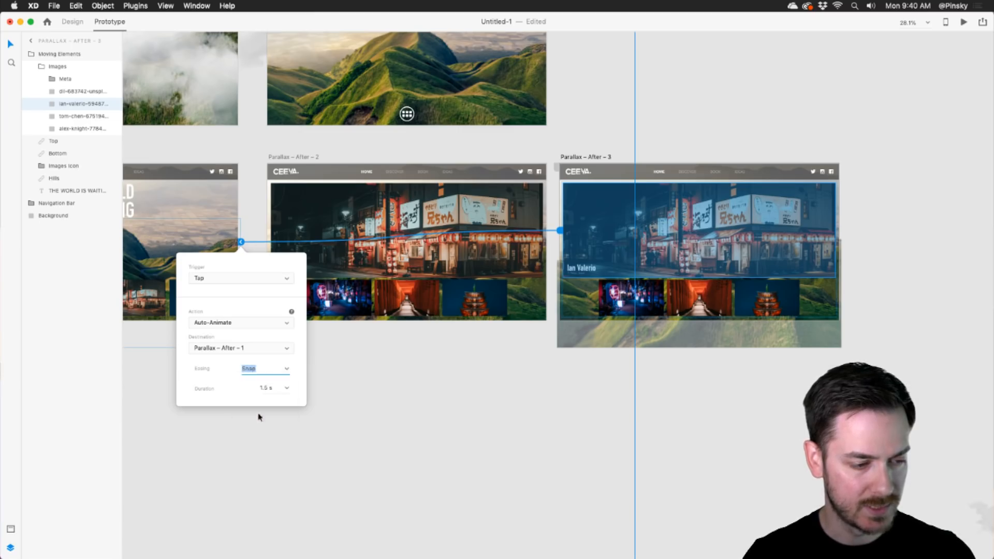
click(284, 388)
click(273, 409)
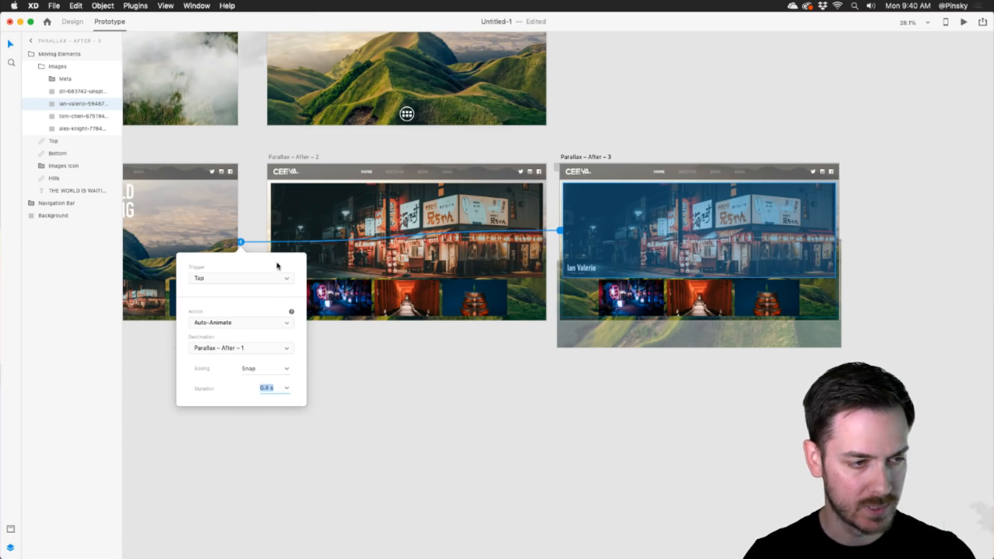
click(185, 199)
- Check the transition settings of the night street thumbnail on Parallax – After – 1
scroll(269, 223, left, 5)
click(361, 283)
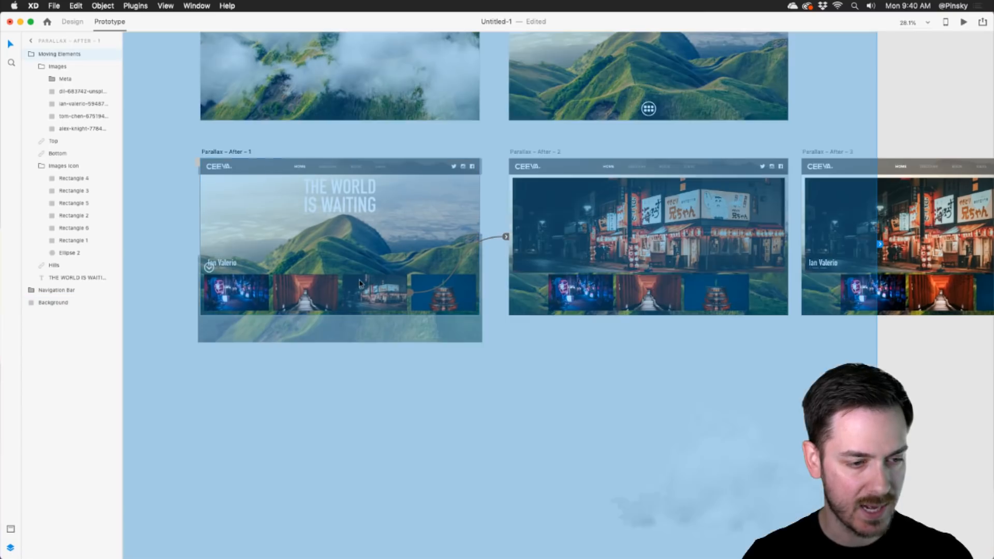
click(408, 290)
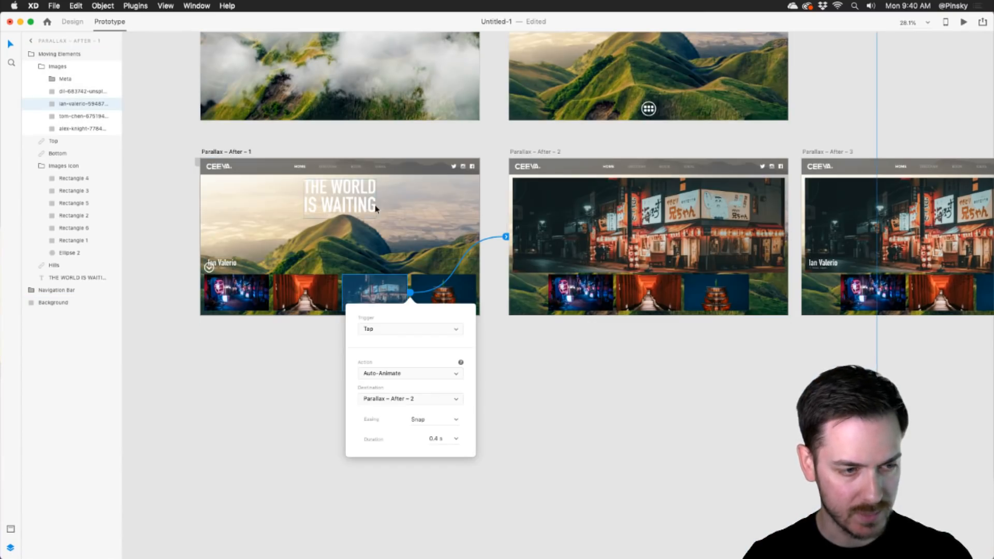
key(Escape)
- Preview from Parallax – After – 1, enlarging the night street photo and returning to the gallery
click(963, 23)
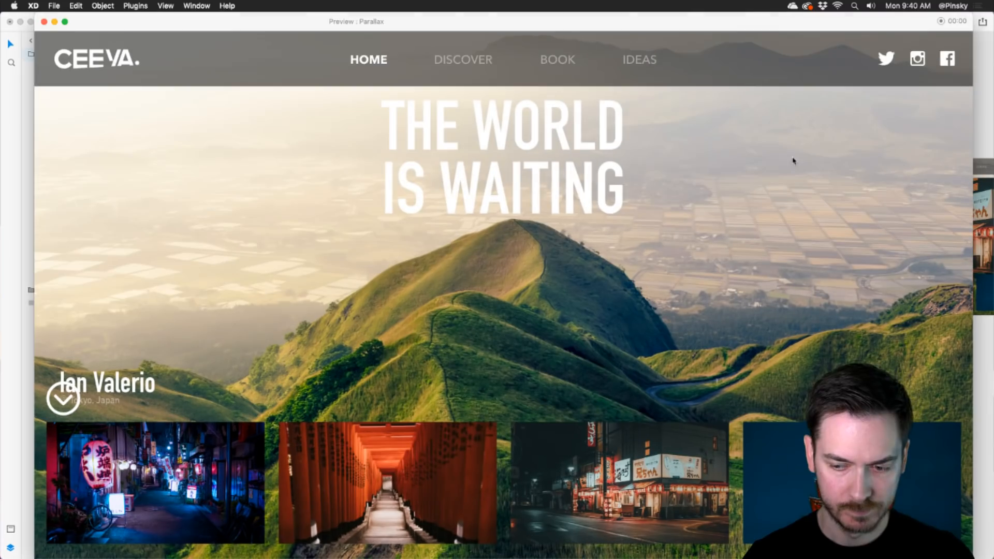
click(591, 451)
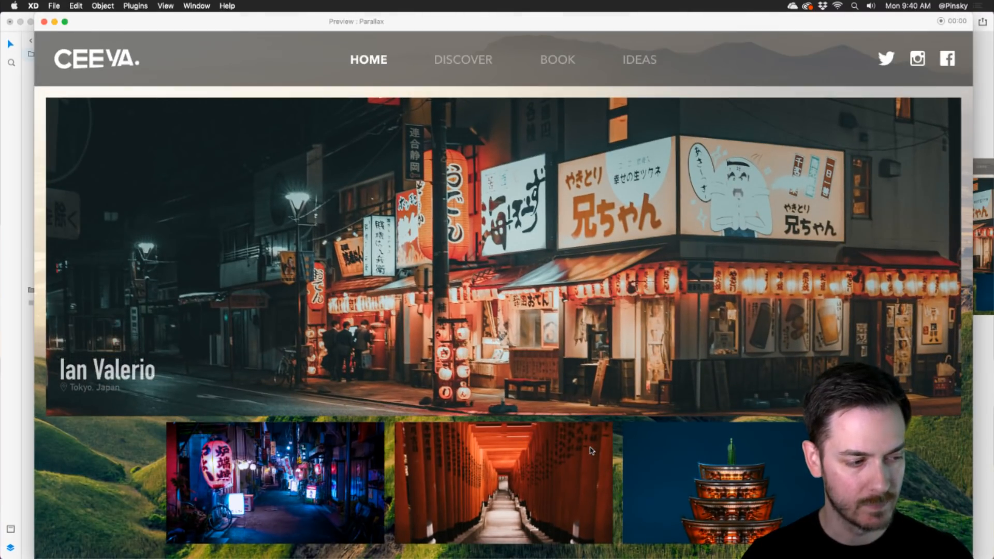
click(528, 264)
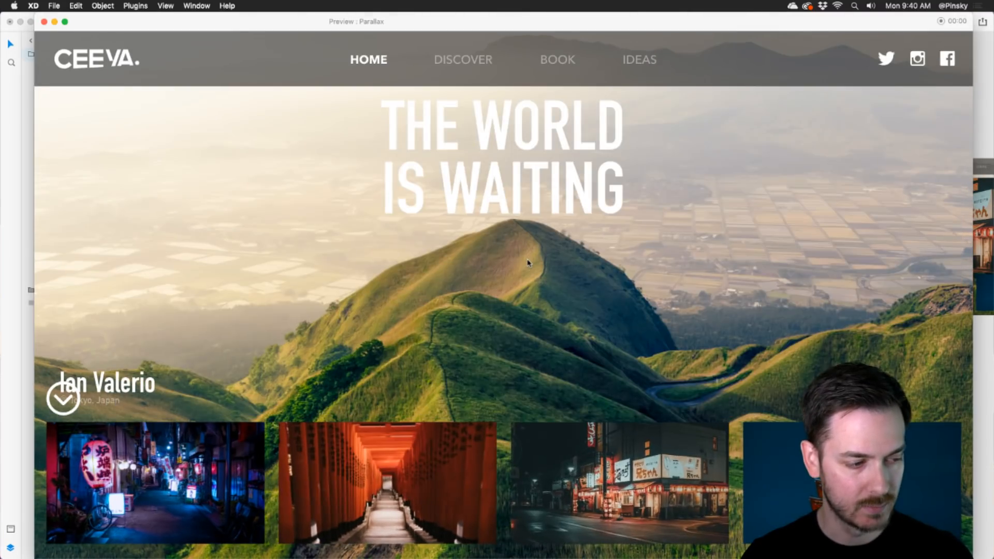
key(super+w)
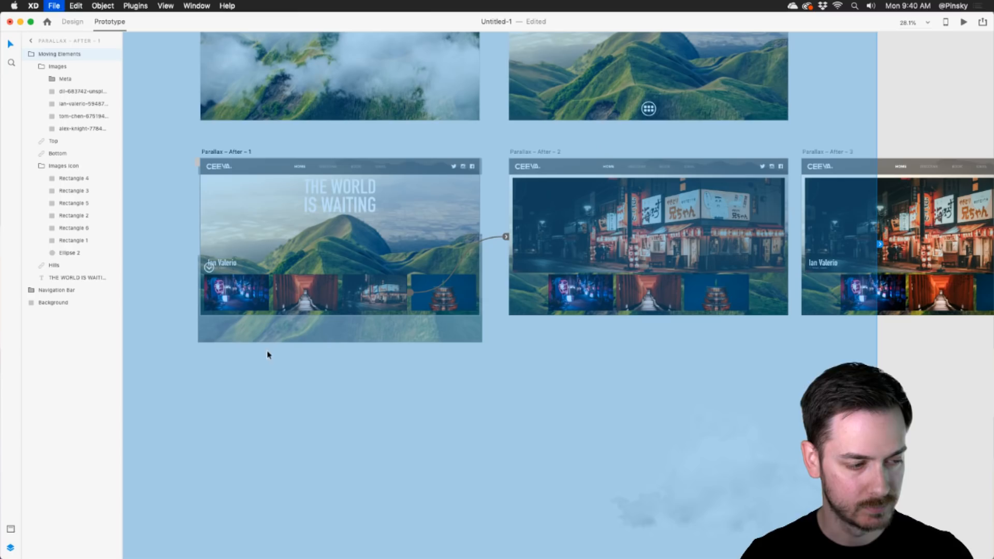
- Cut the pasted Meta caption group out of the Parallax – After – 1 artboard
scroll(193, 221, up, 5)
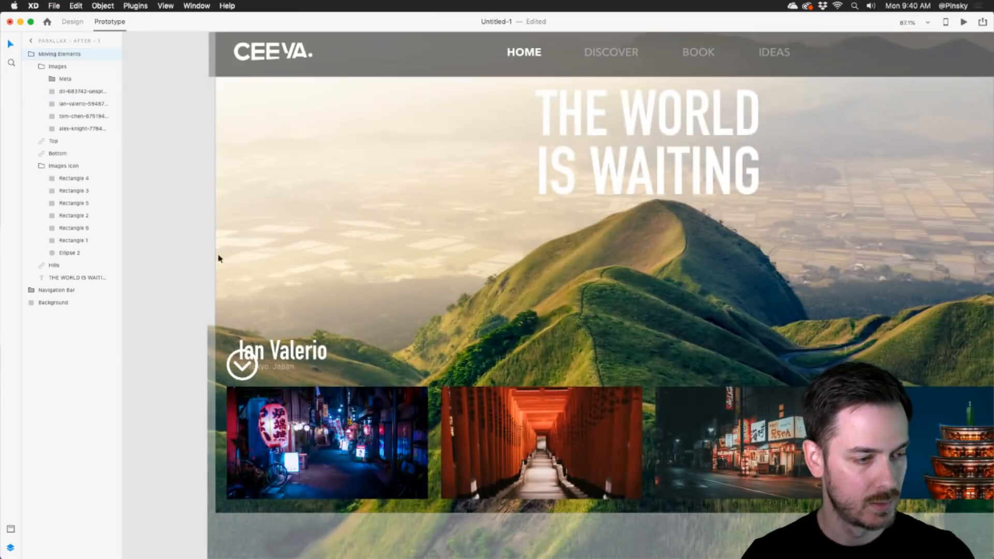
click(75, 23)
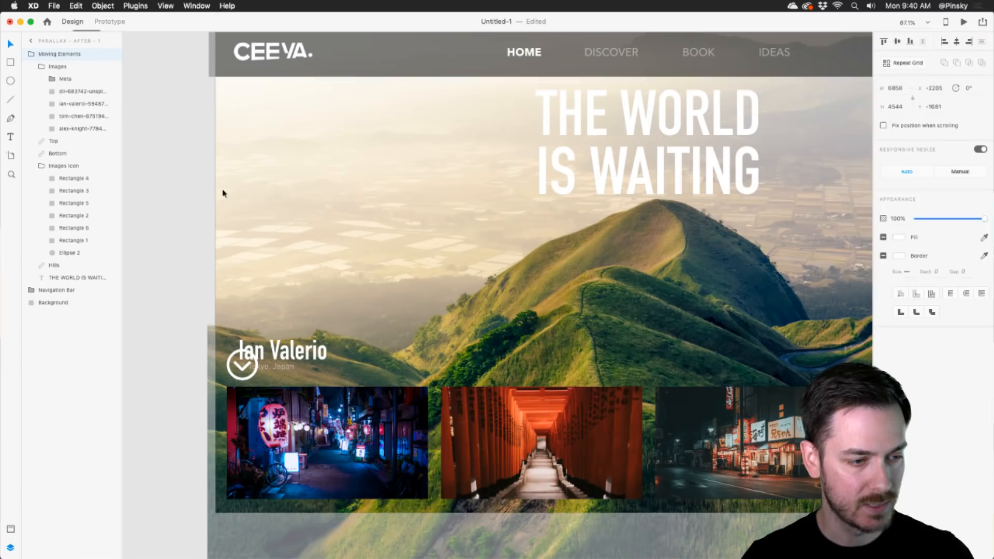
click(300, 354)
double_click(300, 356)
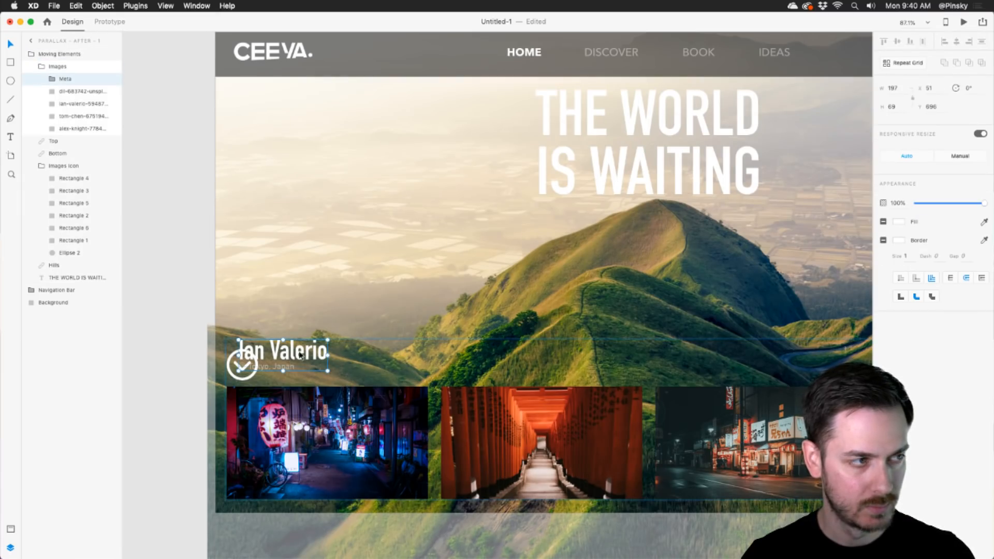
key(super+x)
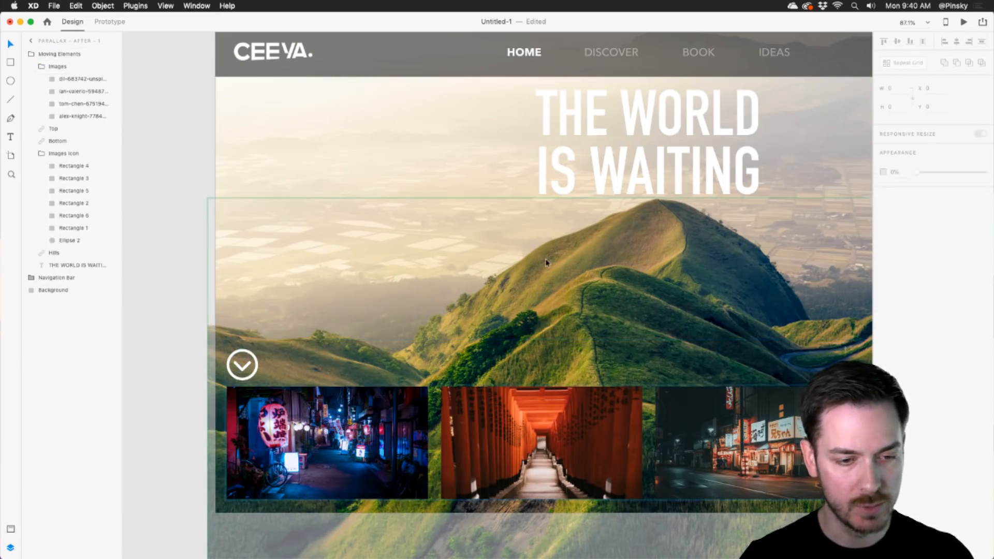
- Preview from Parallax – After – 3, shrinking the photo back to the gallery, enlarging it again and returning once more
scroll(630, 252, down, 5)
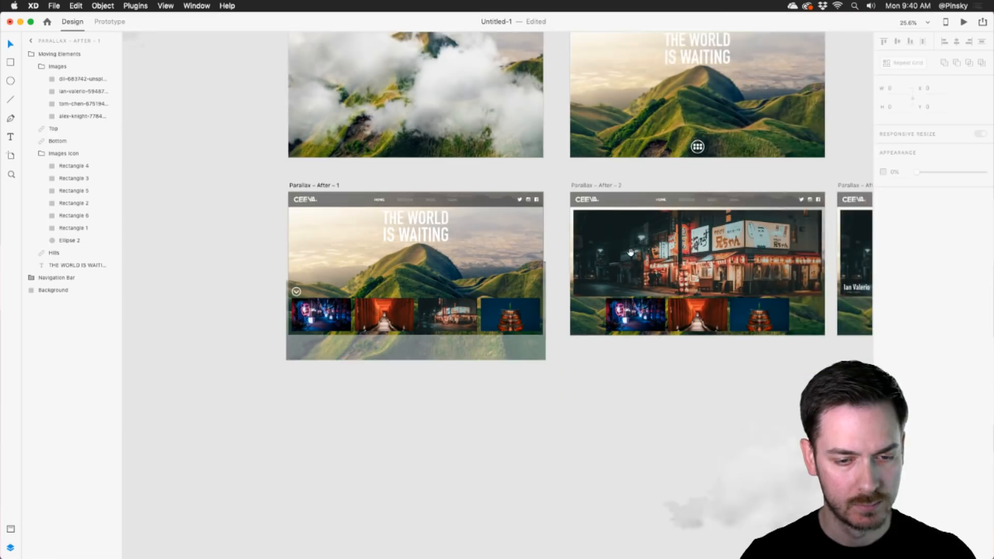
drag(631, 253, 474, 239)
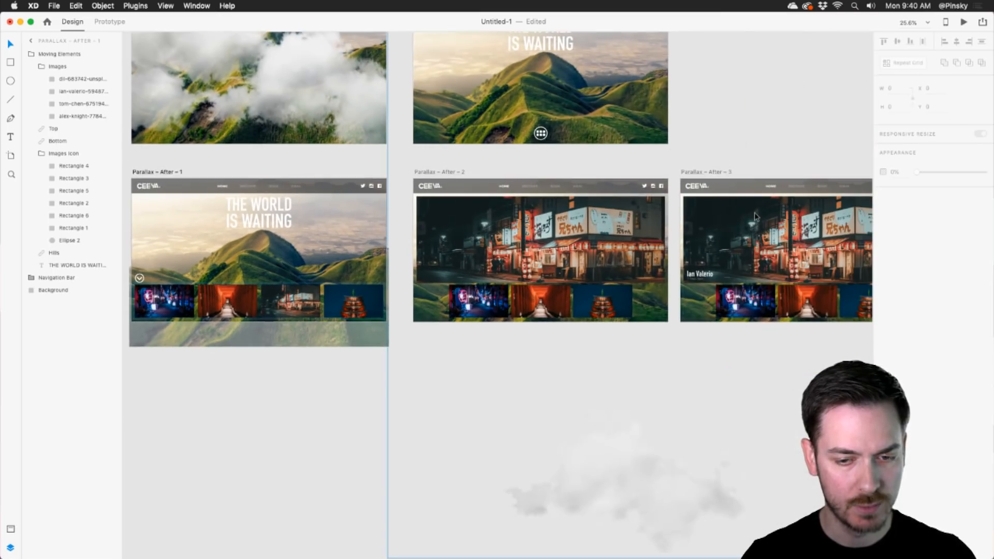
click(753, 212)
click(964, 23)
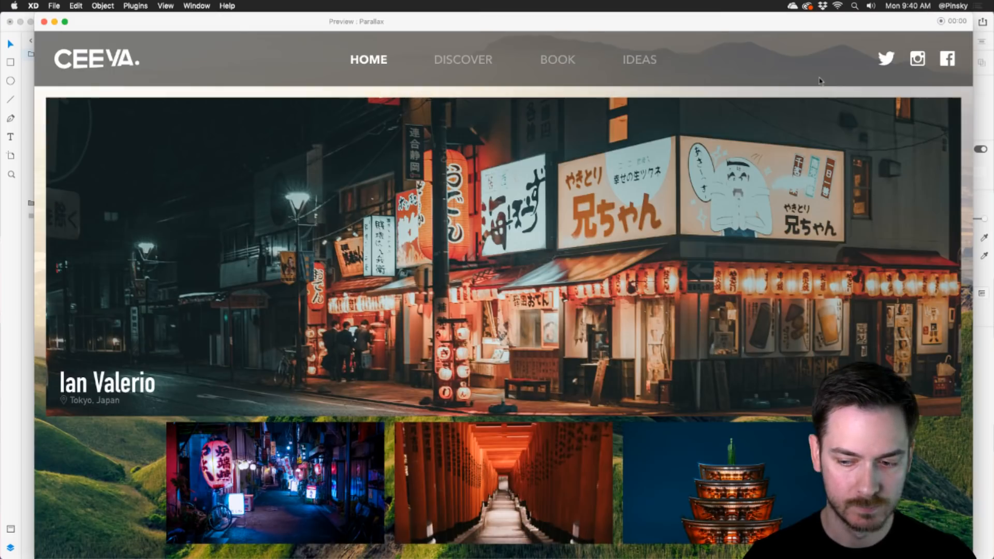
click(576, 216)
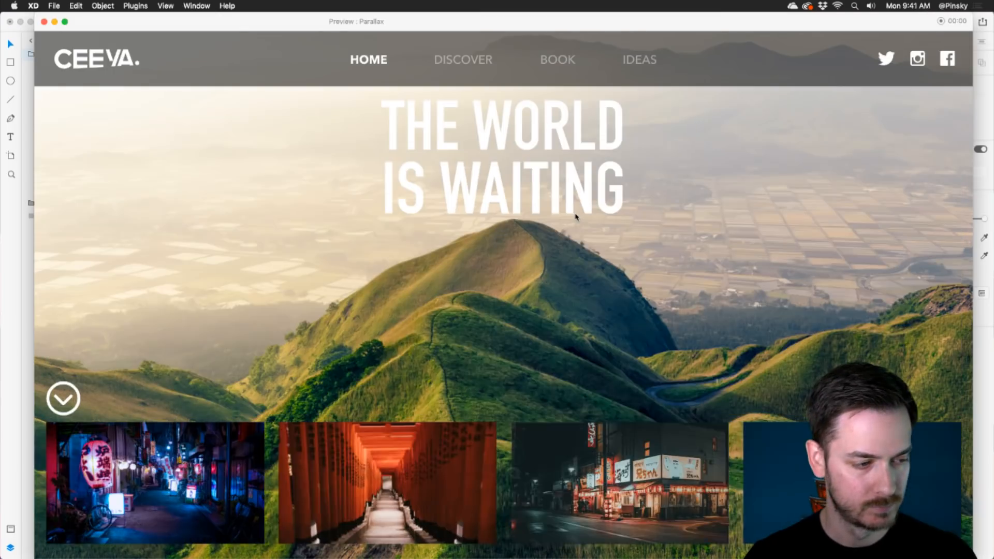
click(604, 459)
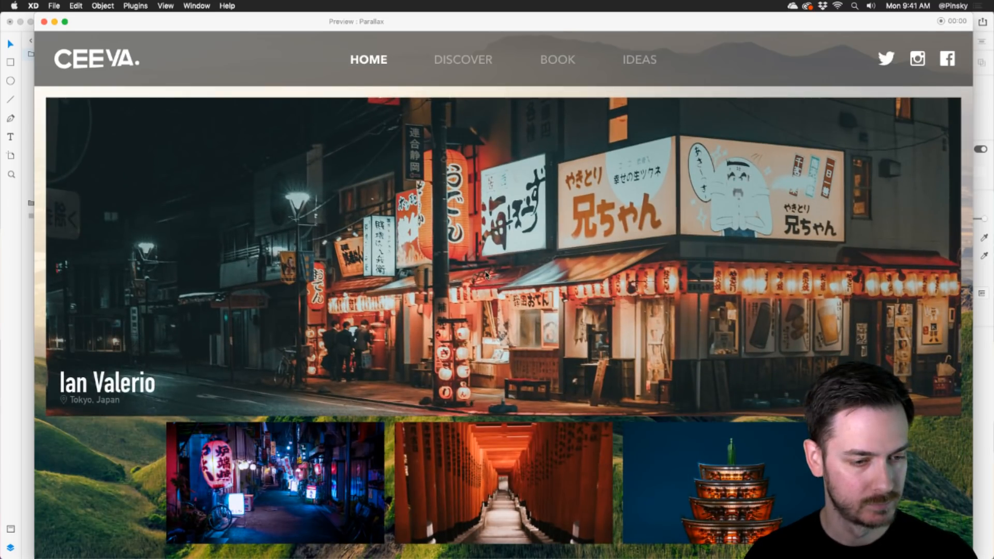
click(487, 286)
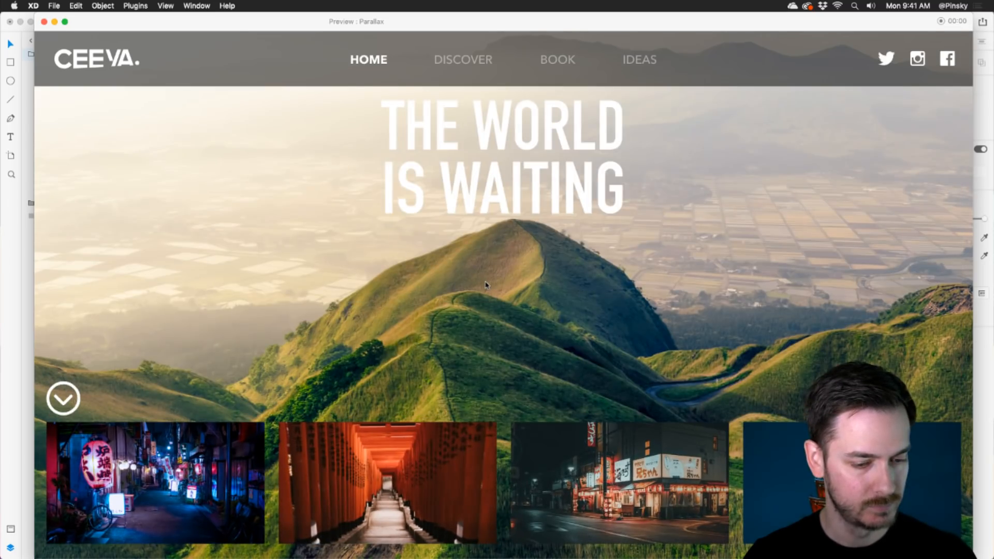
key(super+w)
- Link the down-arrow icon on Parallax – After – 1 to the Parallax – After artboard with a Tap-triggered Auto-Animate transition
scroll(450, 292, left, 4)
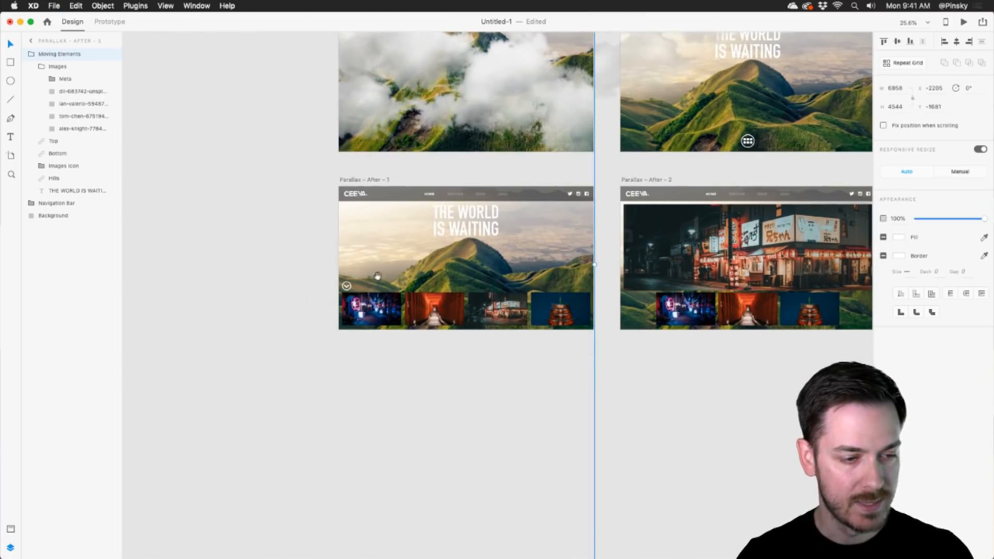
scroll(365, 284, up, 10)
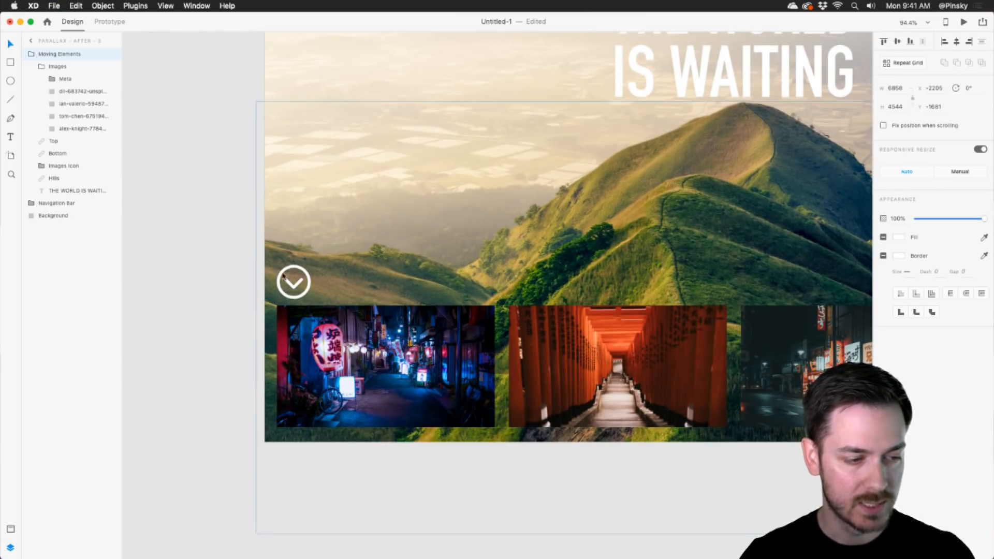
click(110, 22)
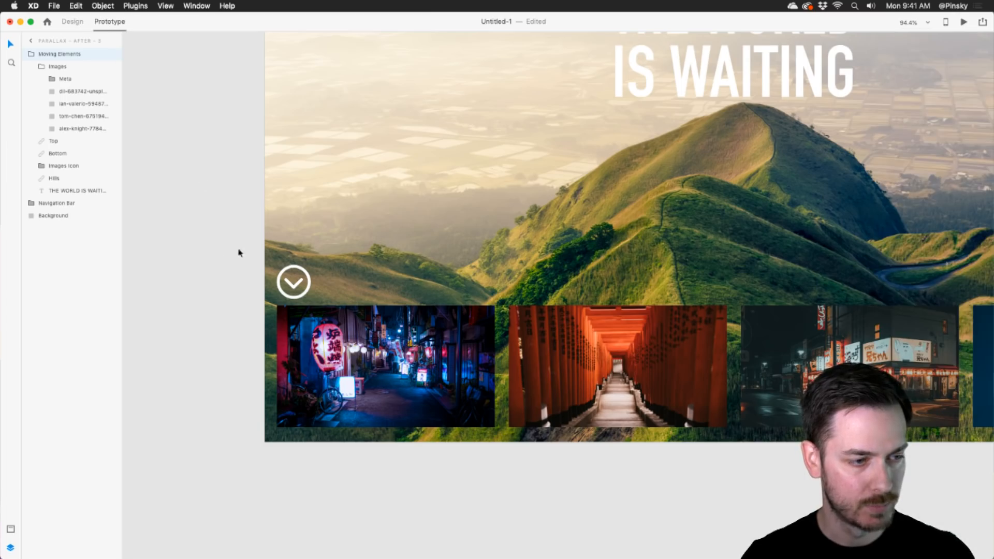
click(299, 282)
scroll(299, 282, down, 10)
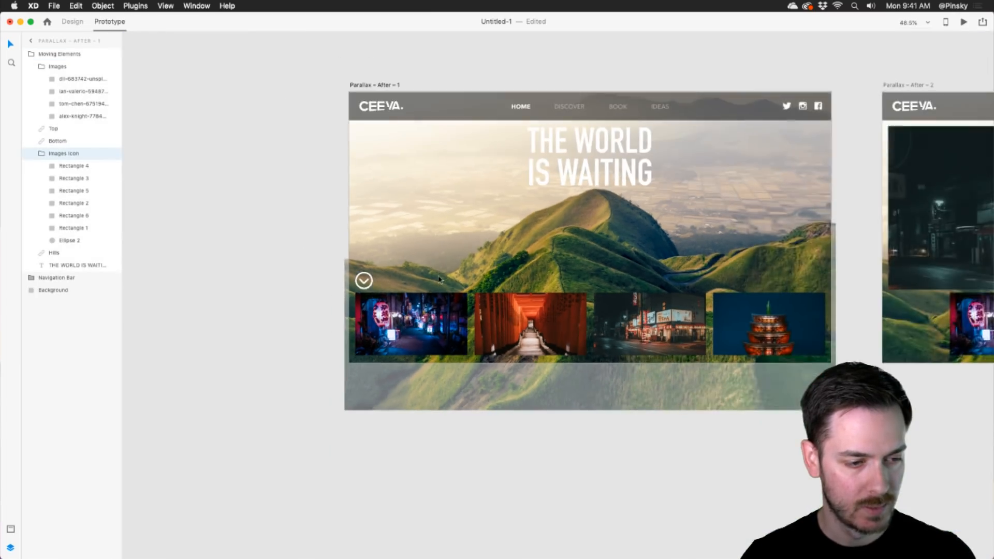
scroll(375, 317, up, 1)
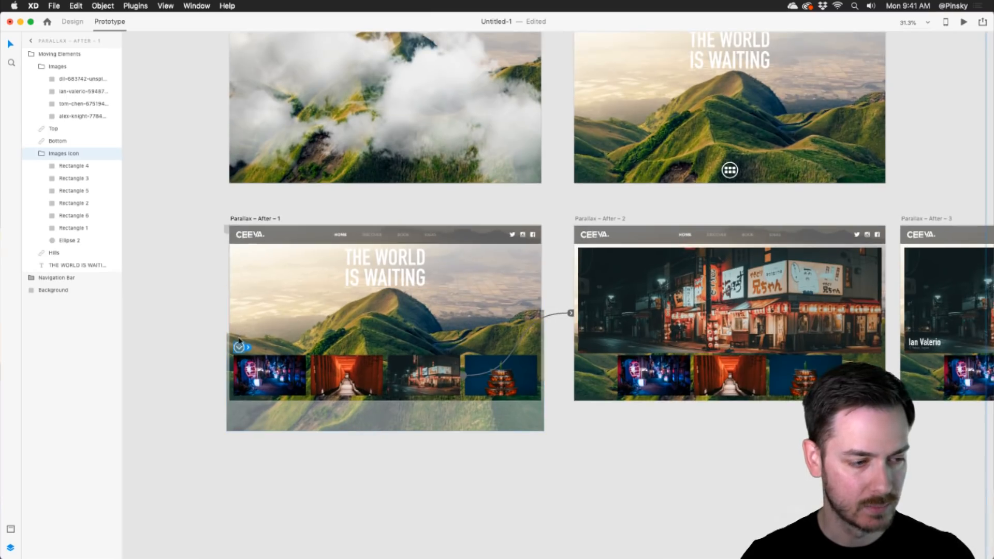
drag(247, 348, 630, 149)
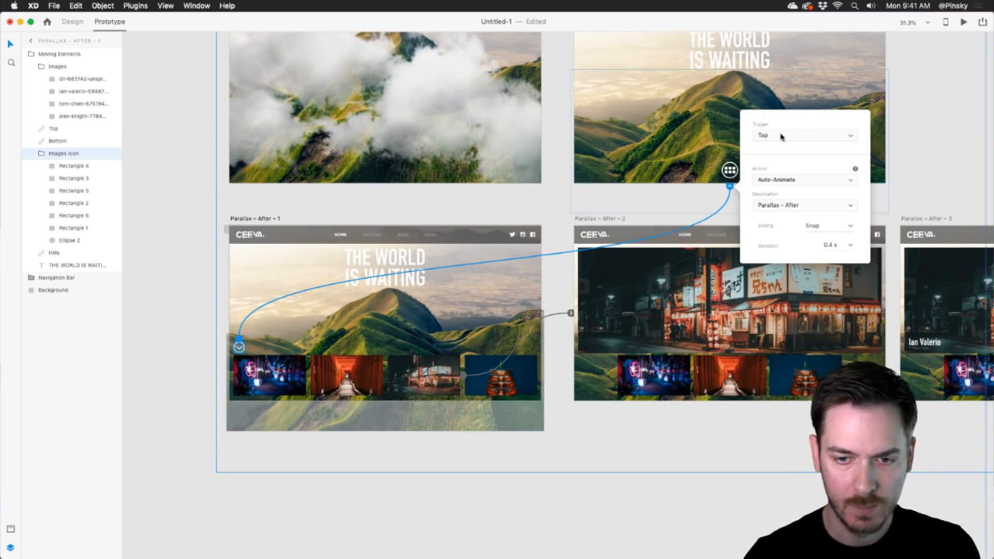
- Set the down-arrow link's easing to Ease In-Out and compare its settings with the grid icon's link on Parallax – After
click(851, 226)
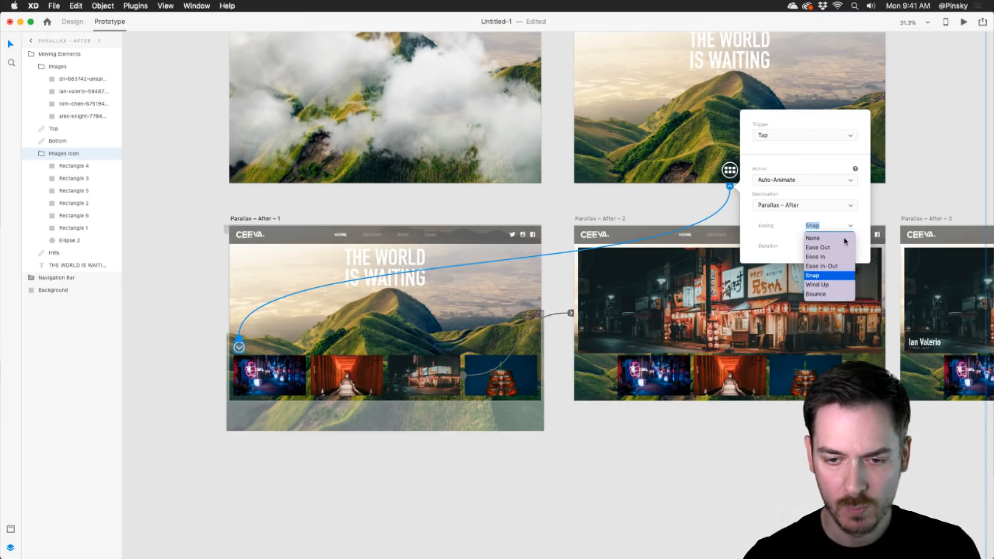
click(829, 267)
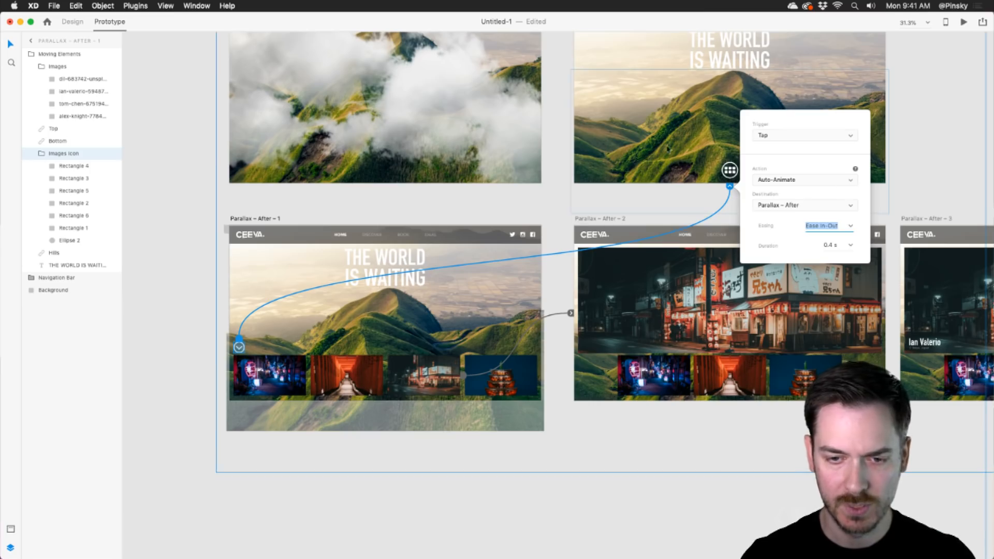
key(Escape)
click(729, 171)
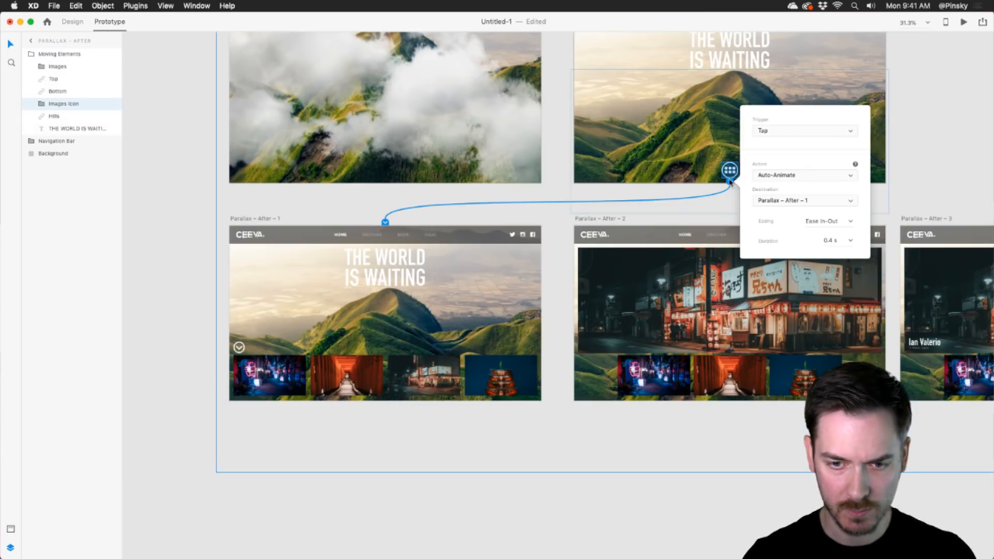
click(238, 347)
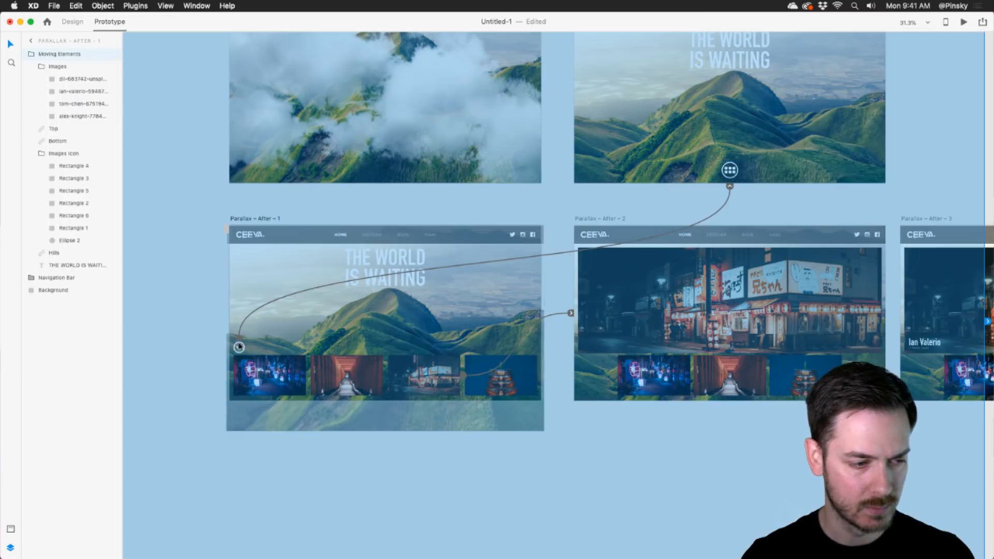
click(239, 337)
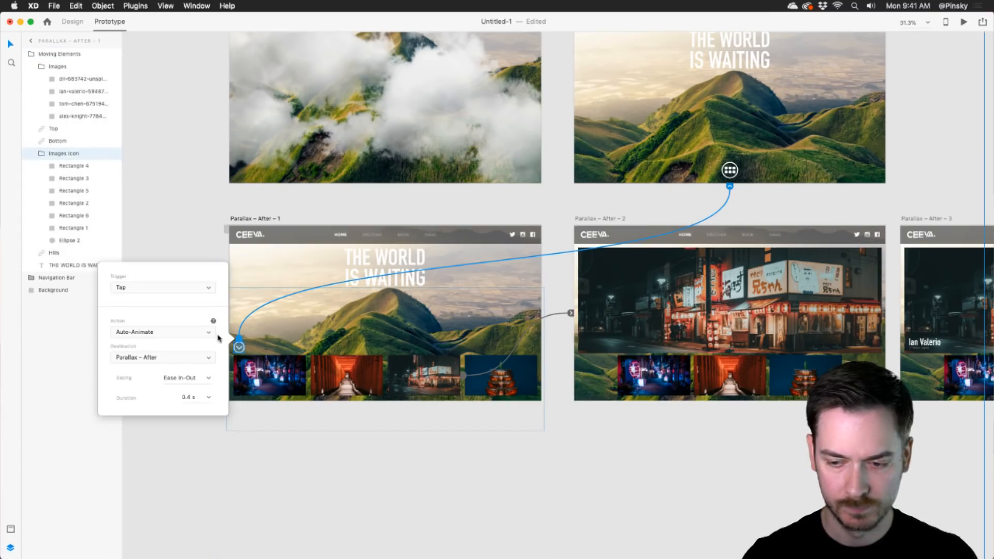
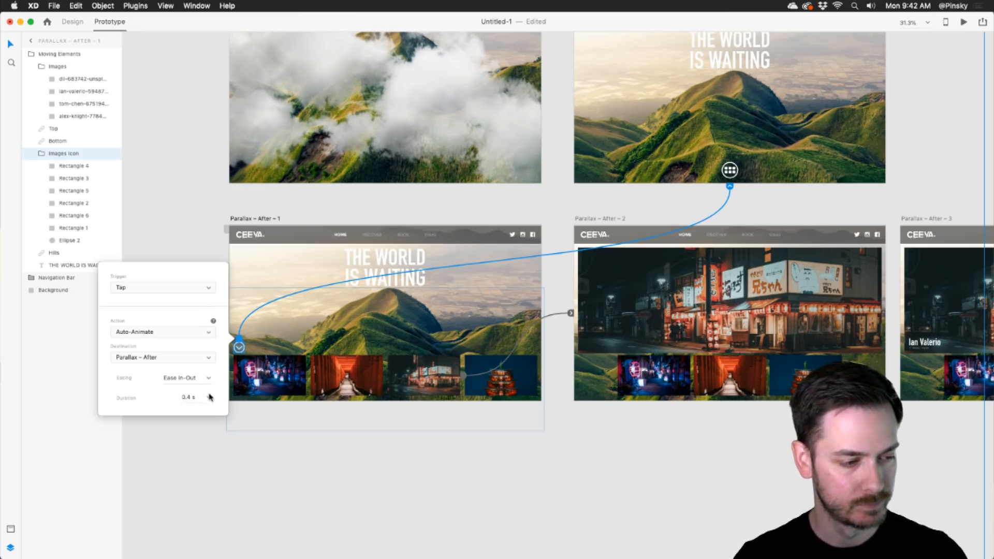
- Preview from Parallax – After, opening the thumbnail gallery with the grid icon and closing it with the down arrow, twice
click(465, 122)
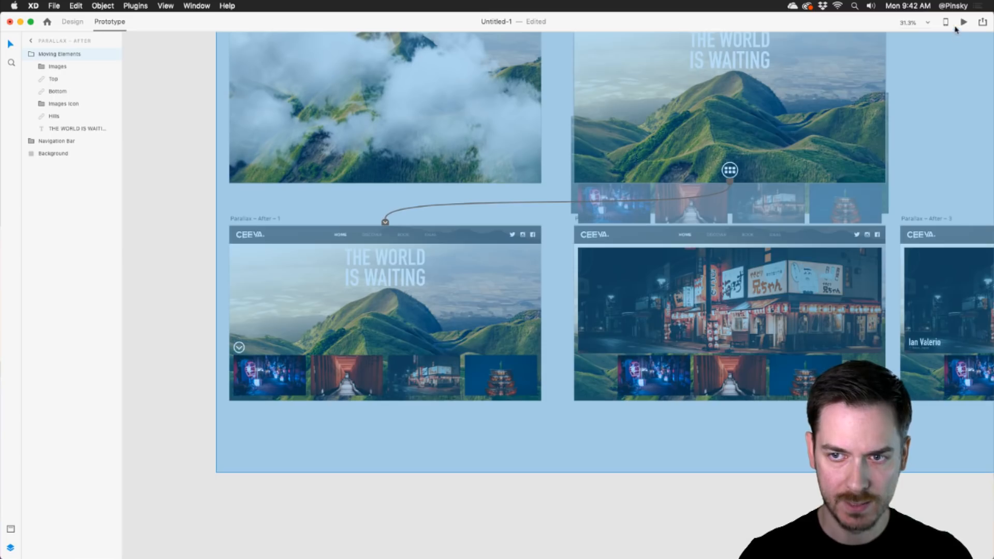
click(964, 22)
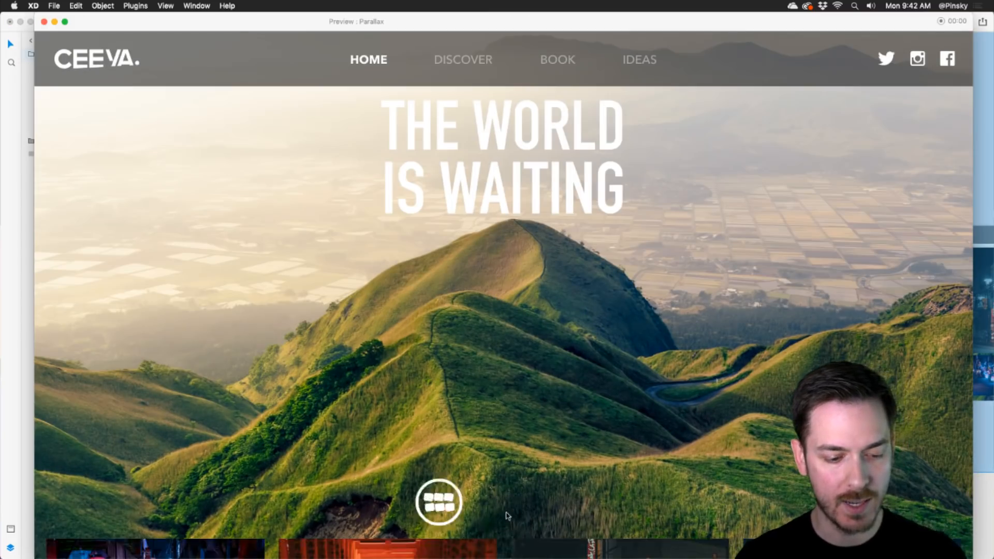
click(491, 515)
click(61, 400)
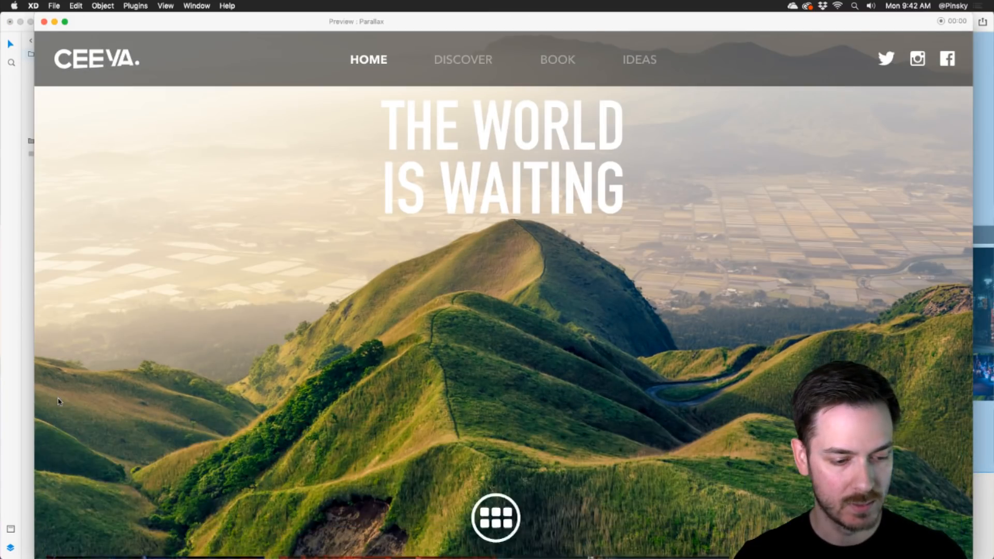
click(500, 513)
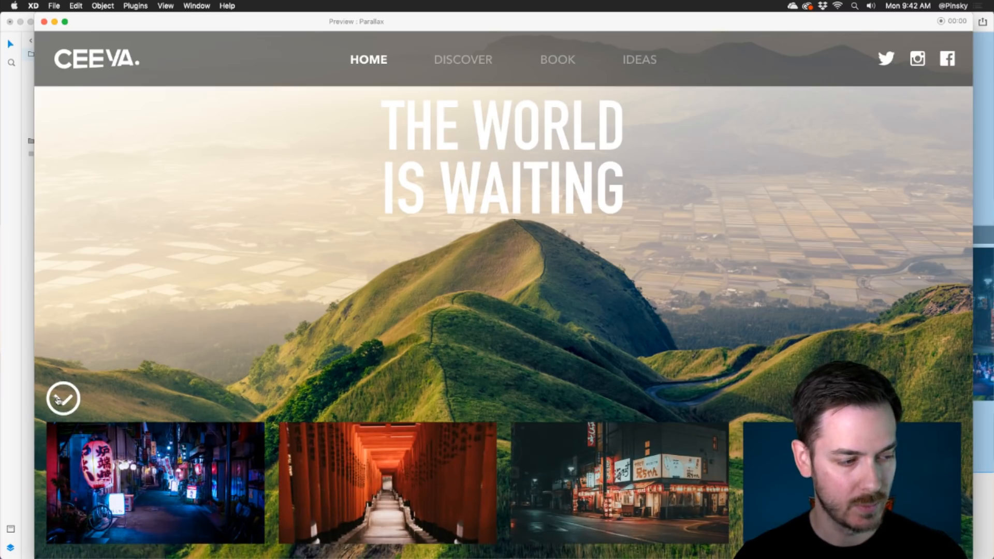
click(60, 400)
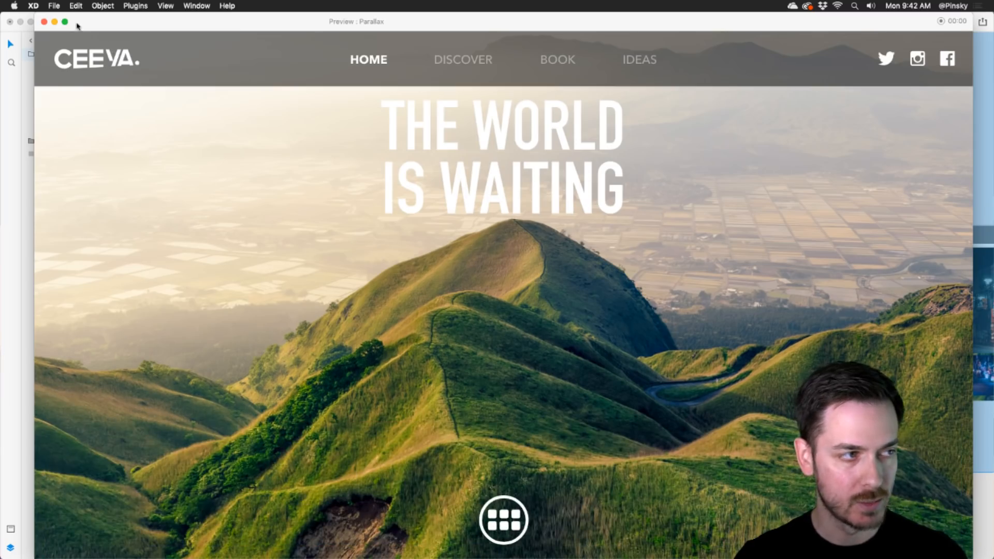
click(44, 21)
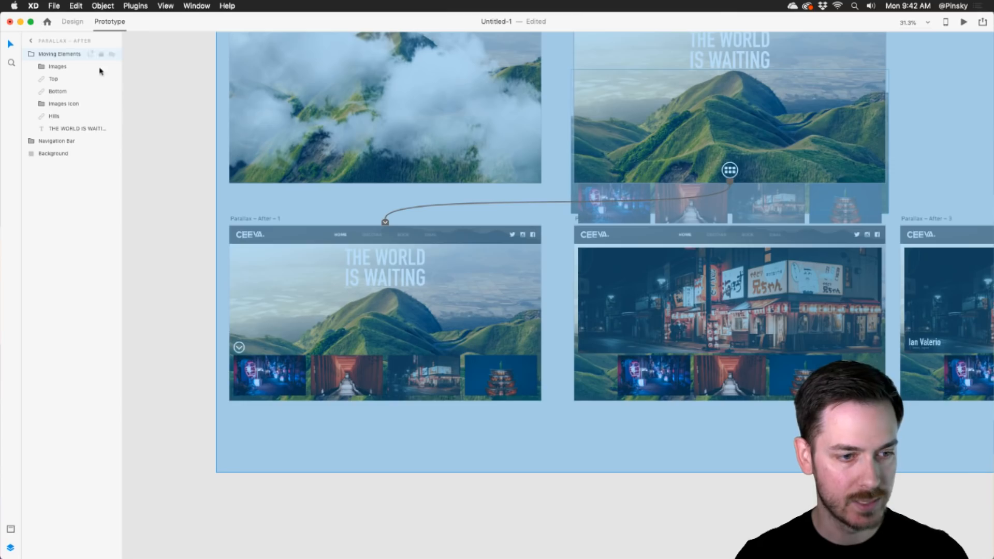
- Move the Hills layer on Parallax – After – 1 upward so the peak overlaps the IS WAITING headline line
click(234, 219)
click(73, 21)
scroll(302, 328, up, 8)
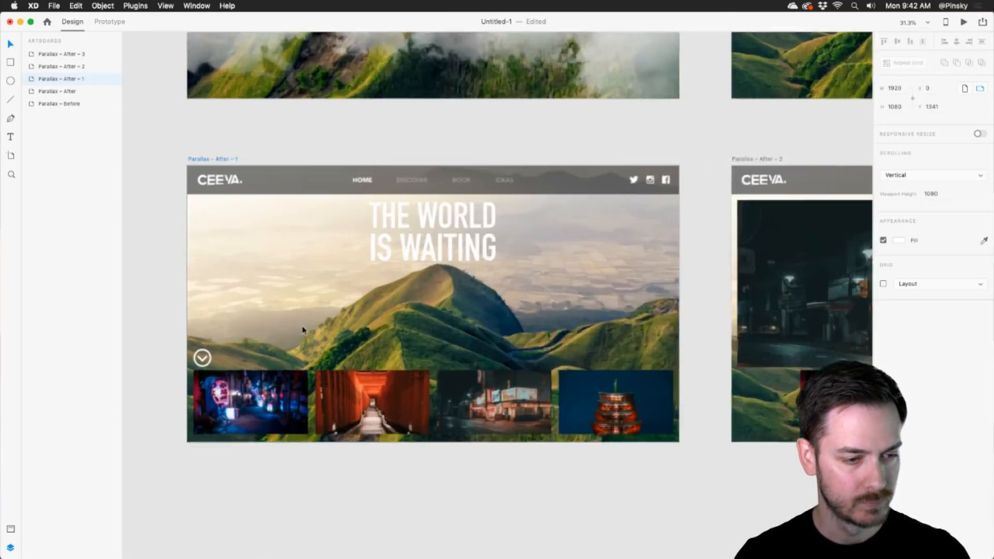
scroll(302, 327, down, 1)
scroll(303, 328, down, 2)
scroll(303, 328, left, 2)
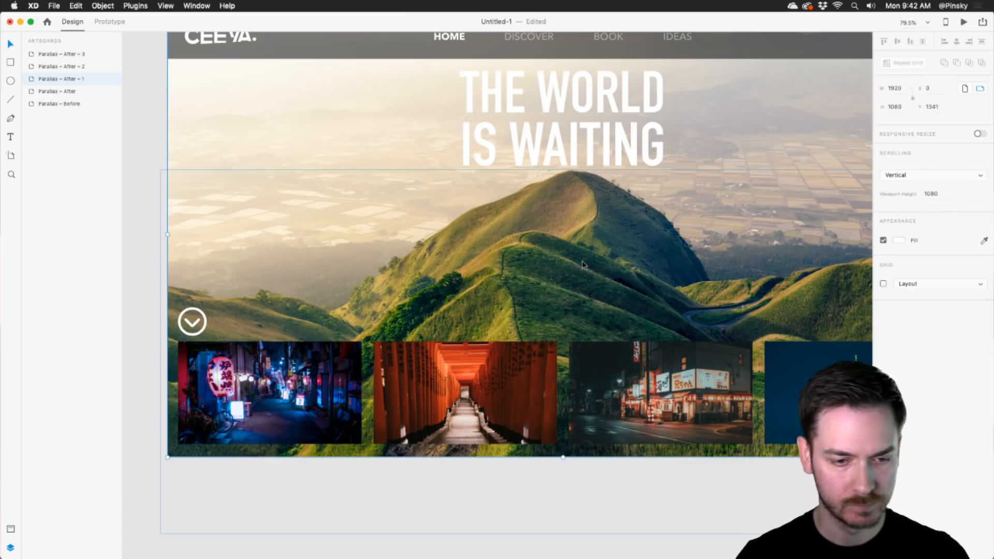
click(574, 237)
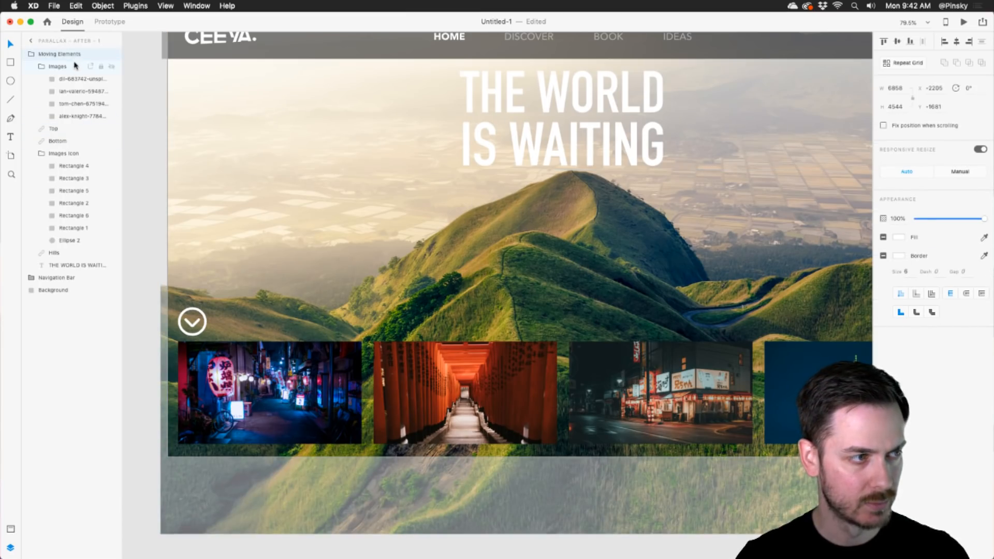
click(62, 253)
drag(616, 218, 420, 328)
scroll(622, 220, down, 10)
- Preview from Parallax – After, opening and closing the gallery, reopening it, enlarging the night street photo and returning to the gallery
click(535, 157)
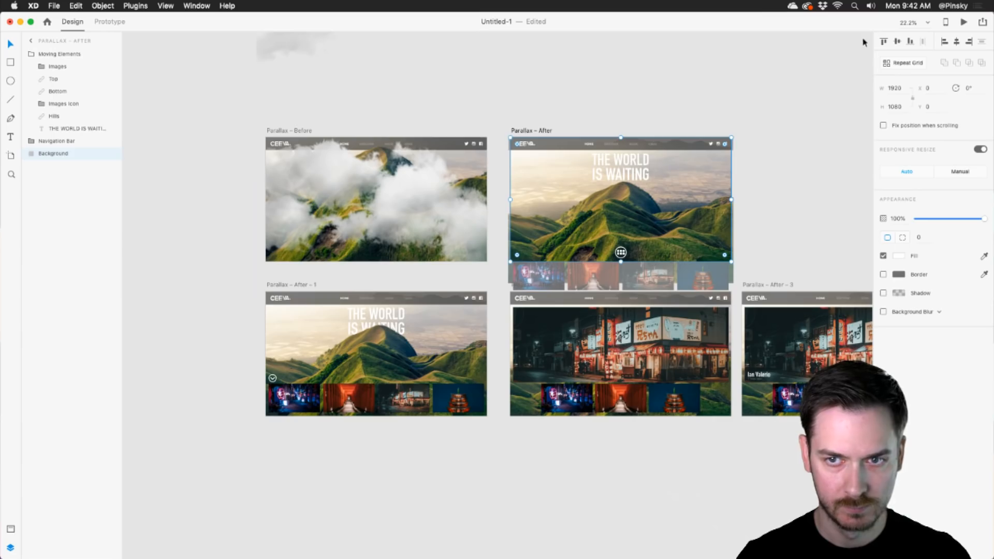
click(963, 22)
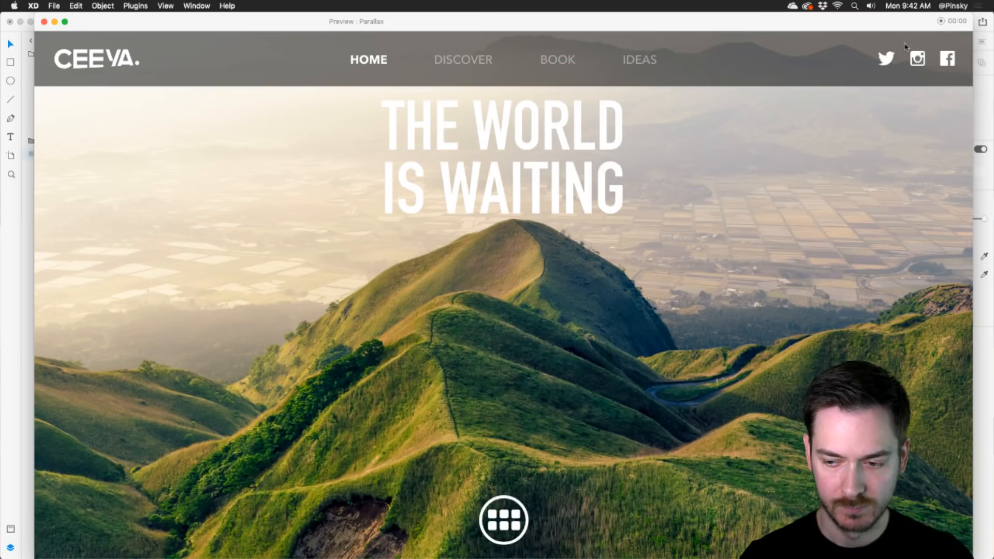
click(503, 529)
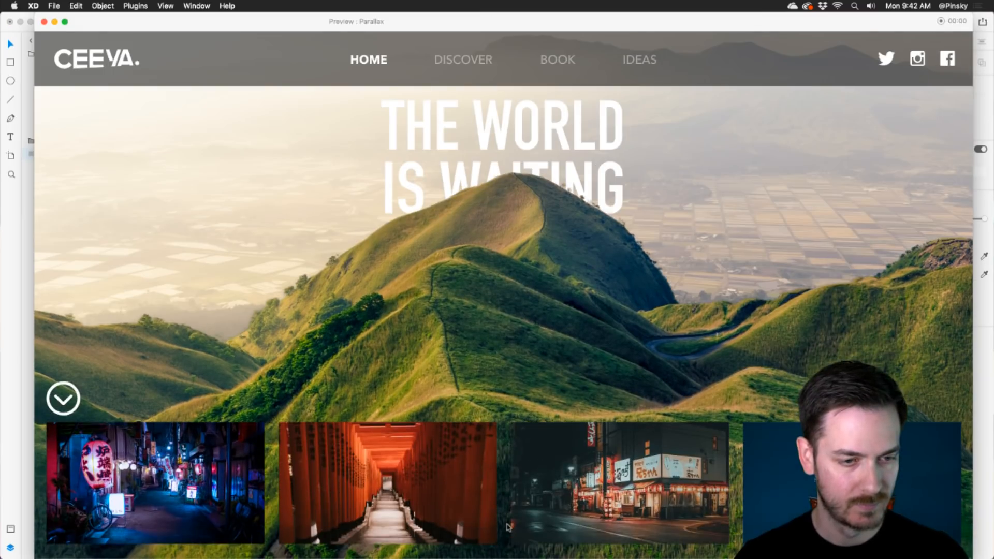
click(62, 408)
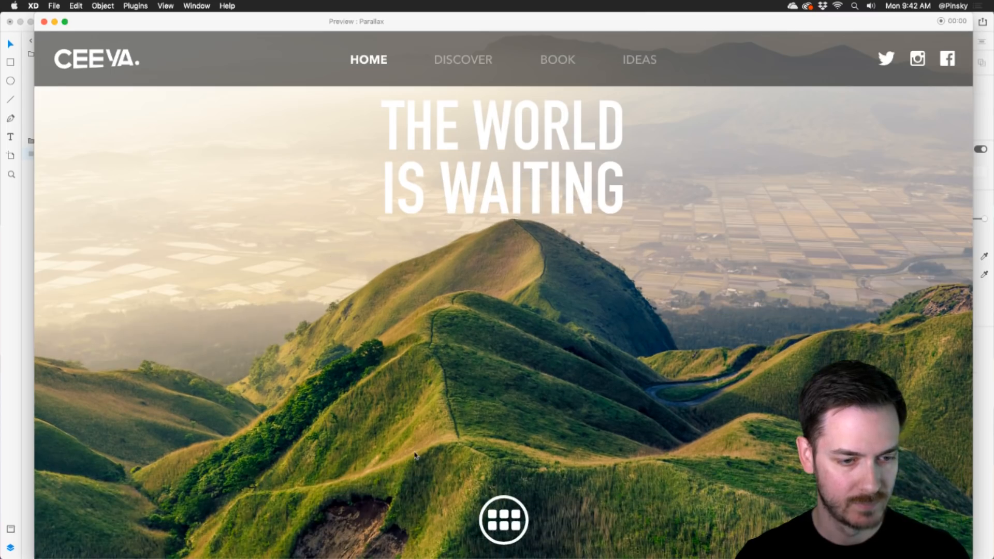
click(505, 521)
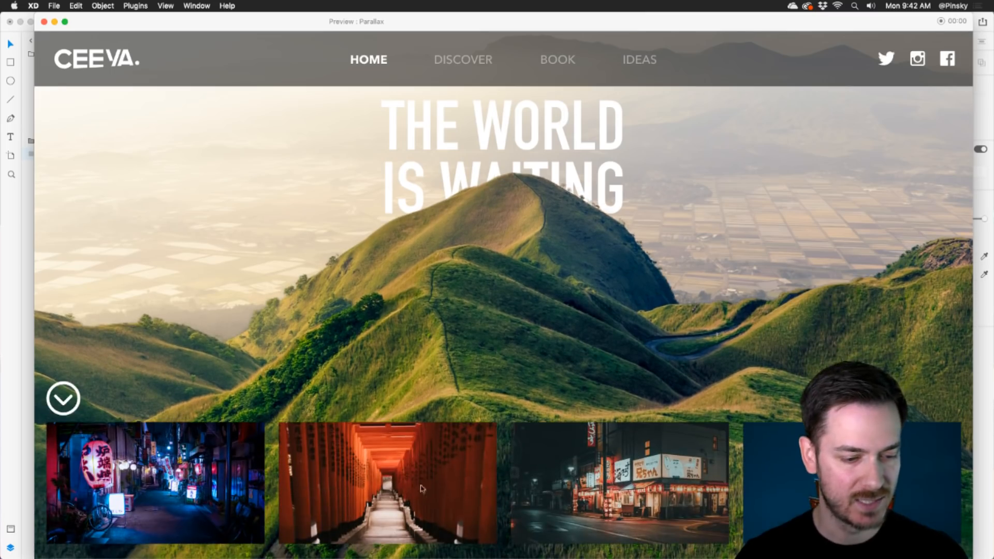
click(553, 486)
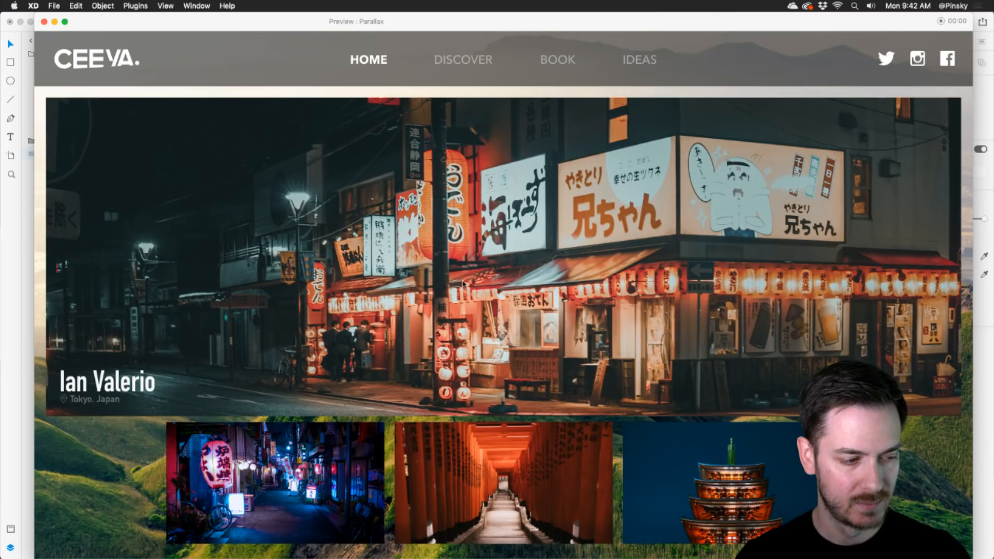
click(475, 273)
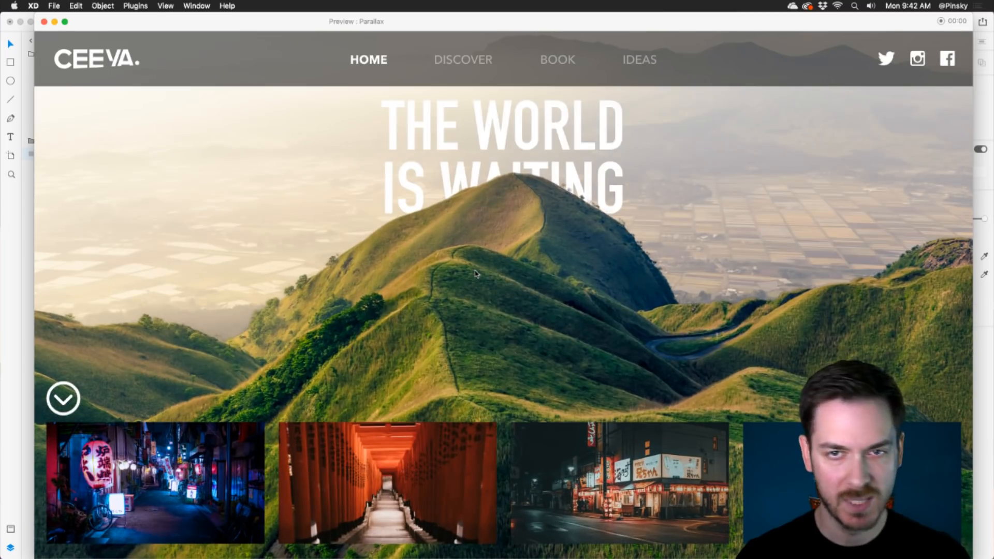
key(super+w)
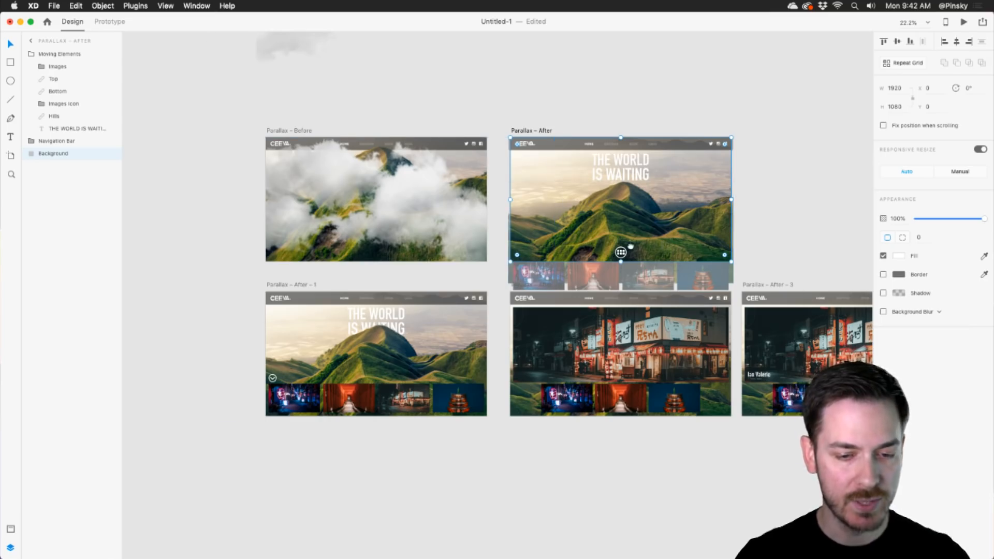
drag(651, 246, 508, 261)
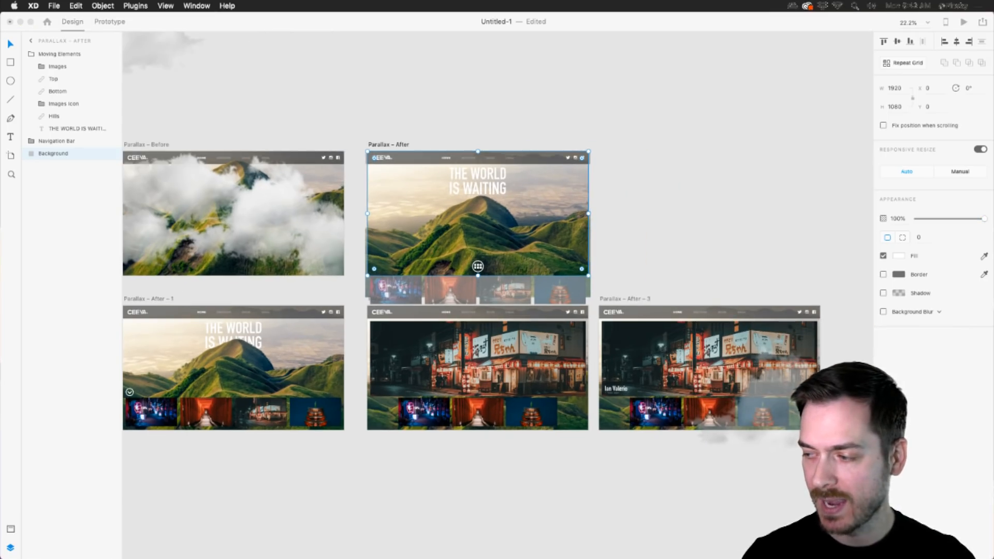
click(644, 225)
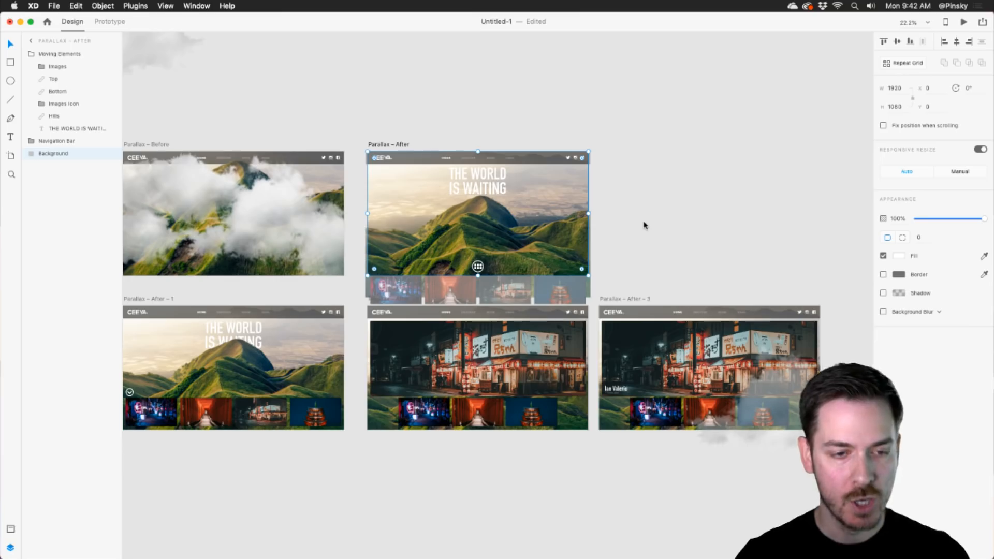
key(super+s)
key(Escape)
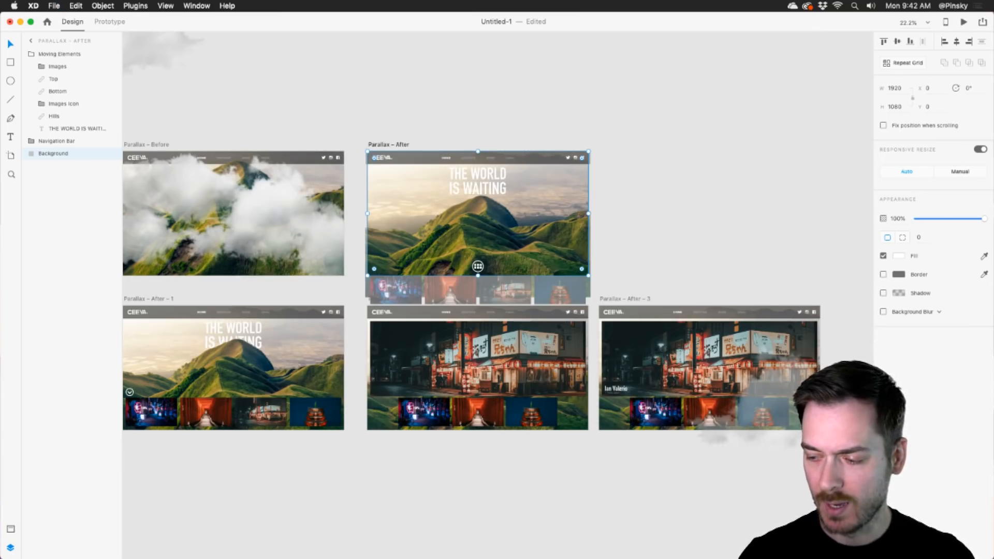
- Switch to Chrome and open the Simple Animated Number Counter shot from the Dribbble profile
key(super+Tab)
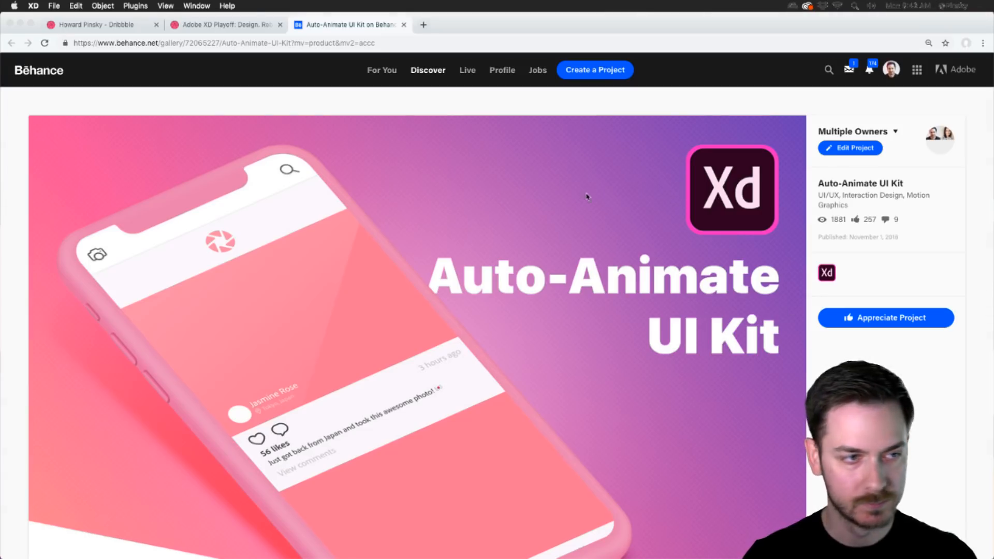
click(146, 25)
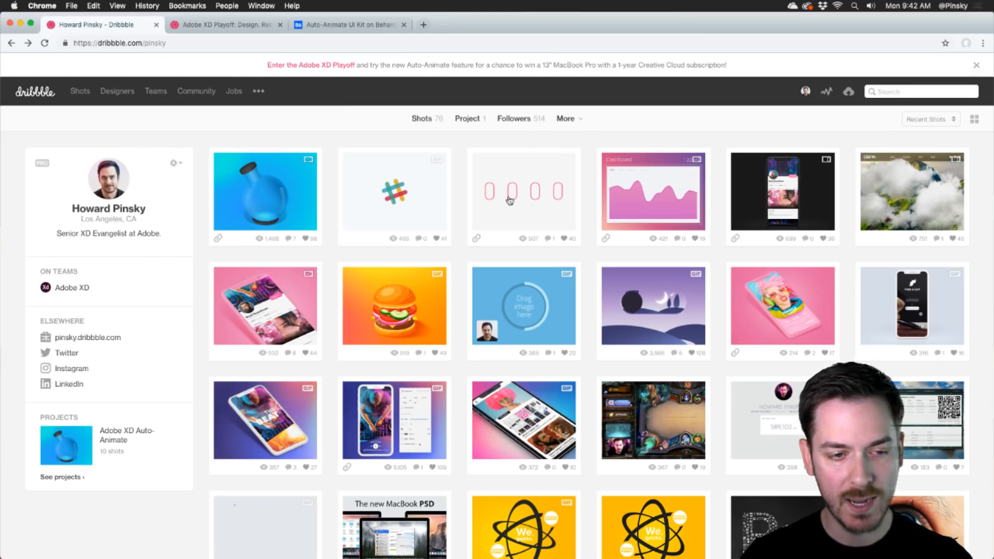
click(522, 207)
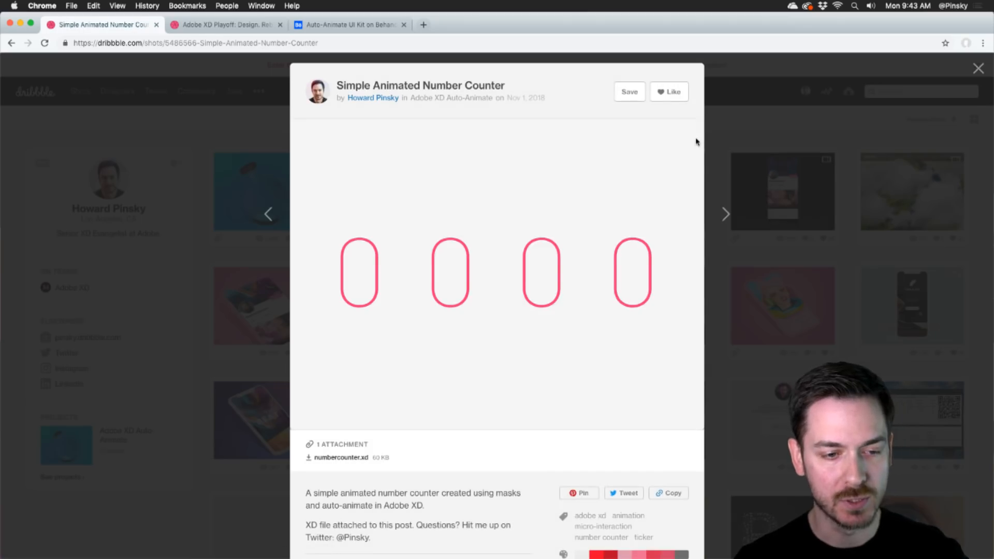
- Close the Simple Animated Number Counter shot and switch to Adobe XD
click(751, 124)
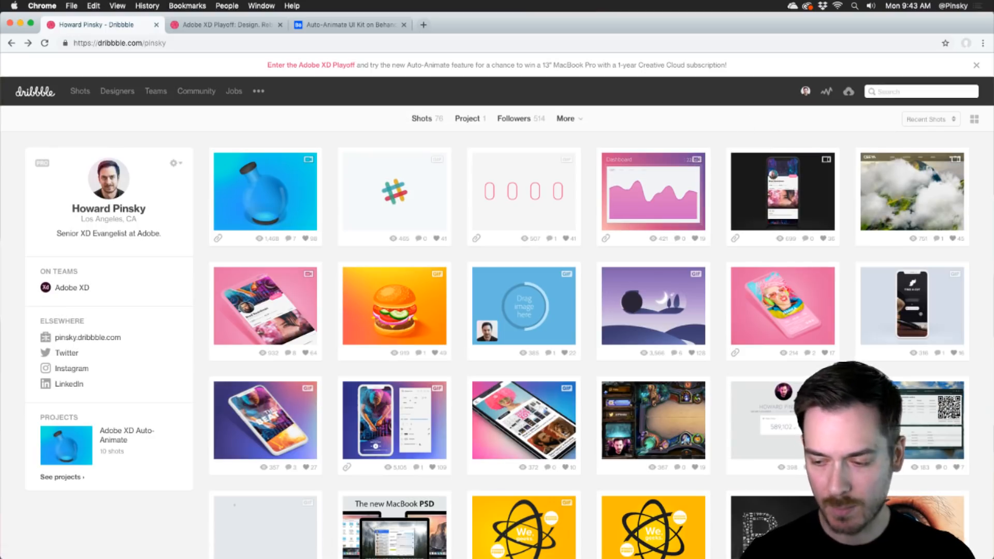
key(super+Tab)
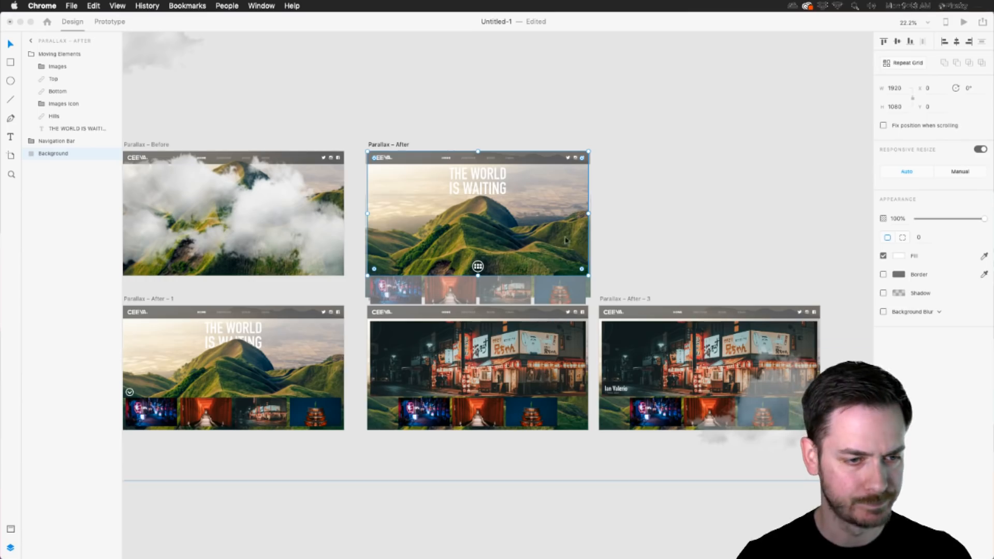
- Look over the Parallax artboards, from the enlarged photo on Parallax – After – 3 to the headline on Parallax – After
scroll(427, 186, up, 4)
scroll(427, 187, up, 3)
scroll(492, 166, down, 3)
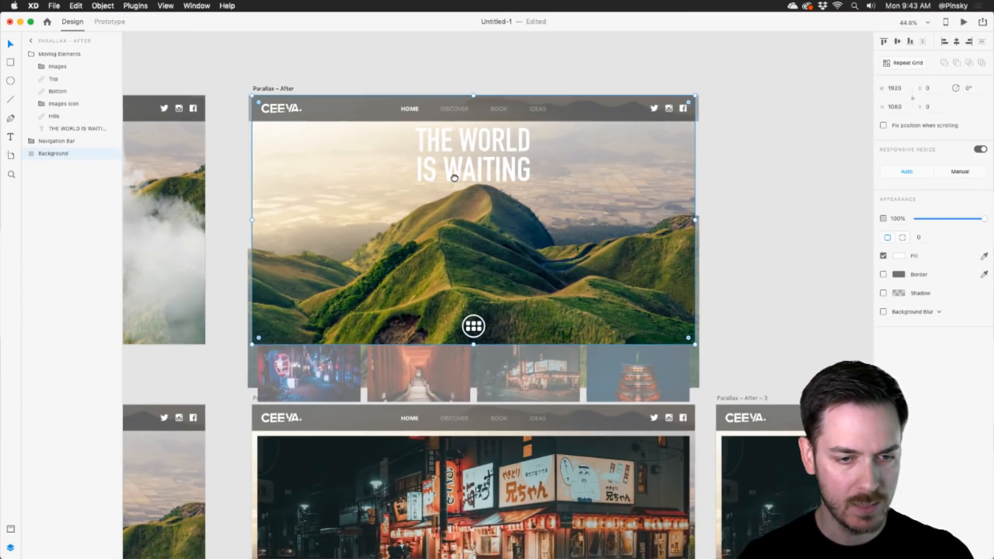
scroll(540, 136, down, 5)
scroll(540, 135, right, 4)
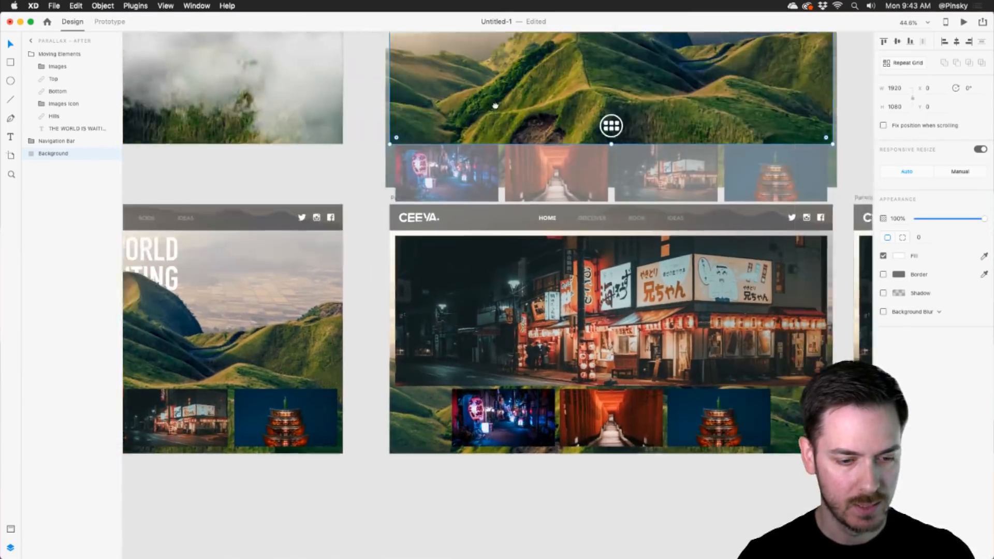
scroll(455, 198, left, 4)
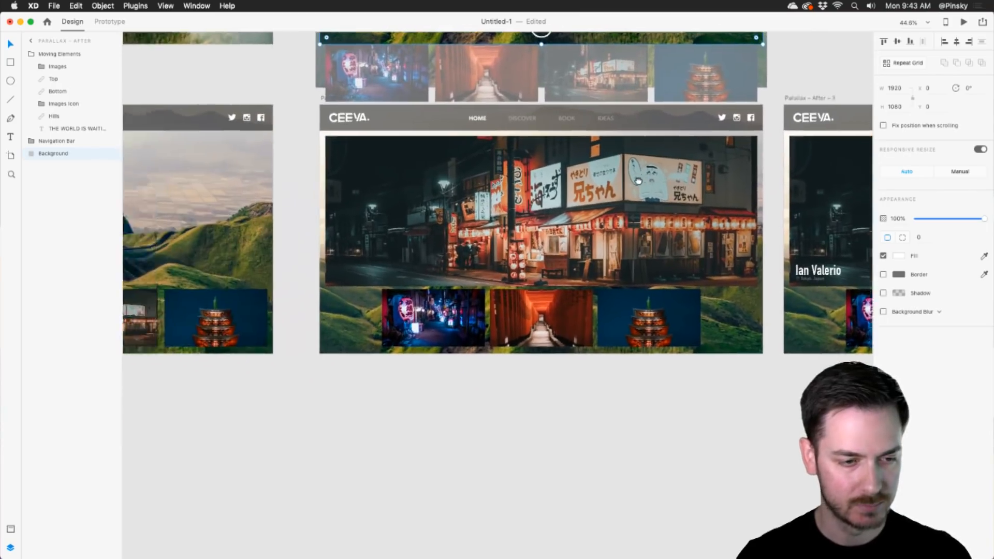
scroll(492, 212, right, 6)
scroll(531, 226, right, 4)
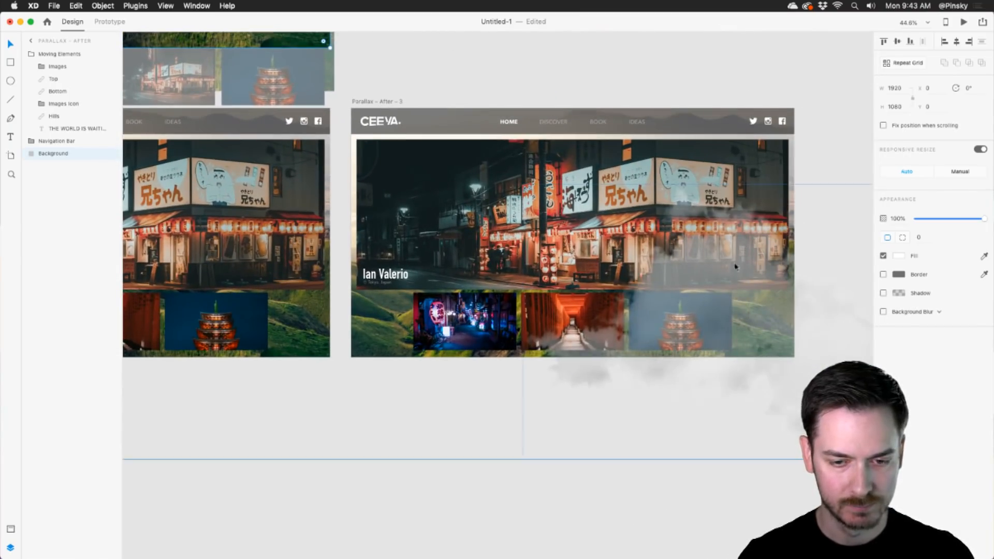
click(657, 60)
click(657, 253)
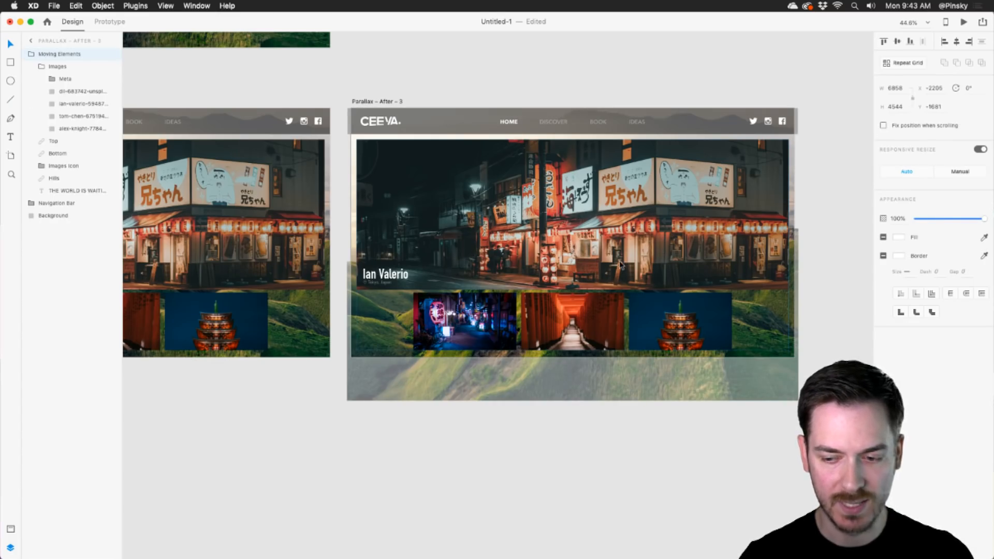
scroll(389, 243, up, 10)
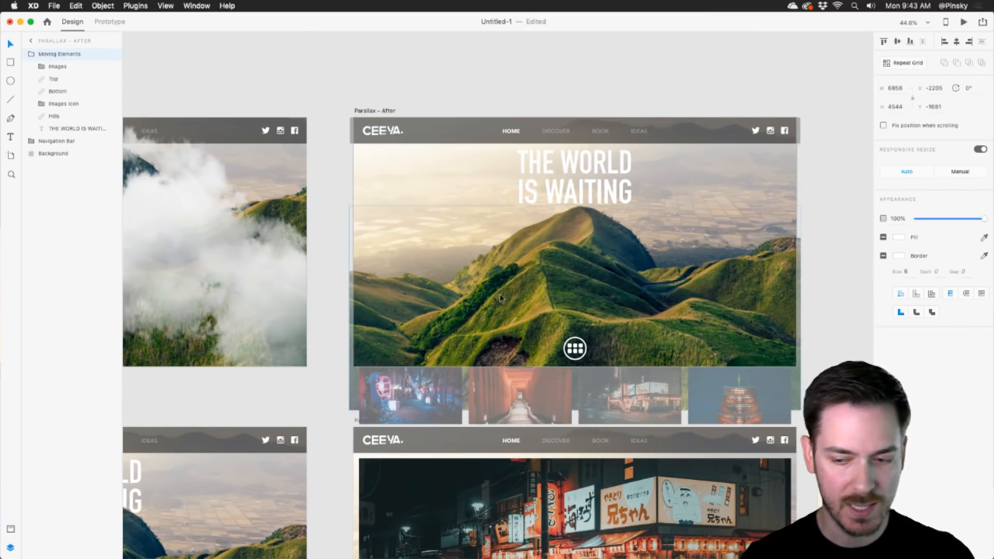
scroll(611, 207, up, 2)
scroll(610, 207, up, 3)
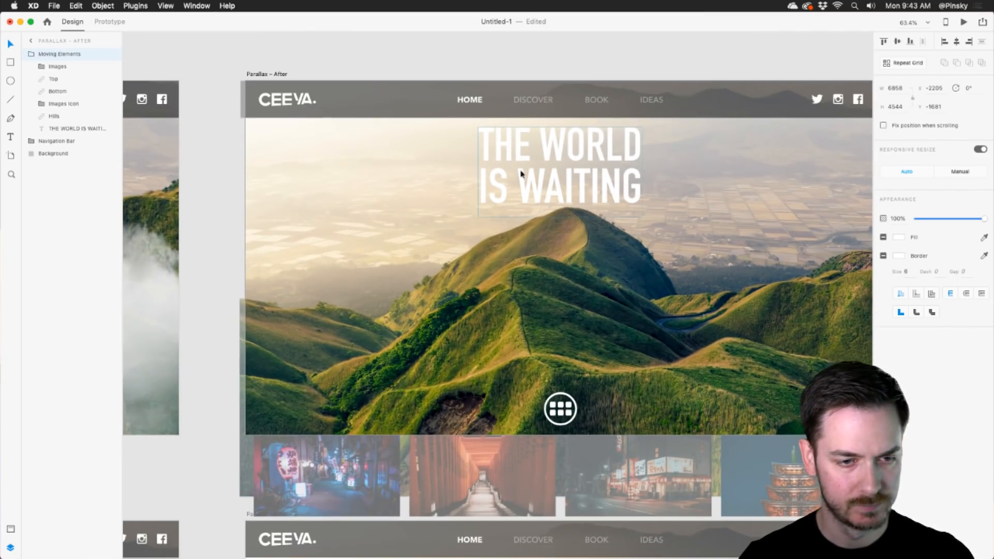
drag(678, 212, 637, 220)
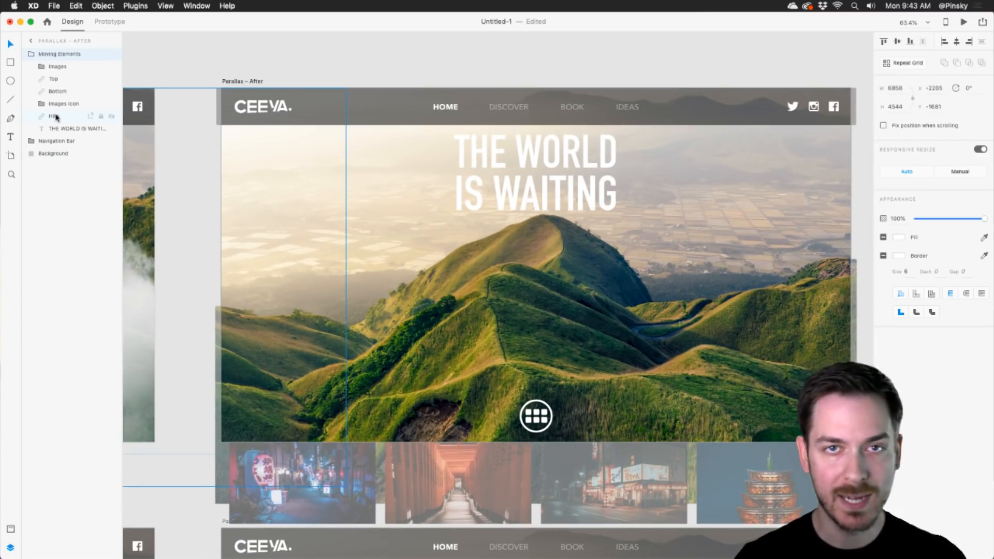
- Add a vertical text column with the digits 1 to 9 and 0, one per line, below the headline on Parallax – After
click(11, 137)
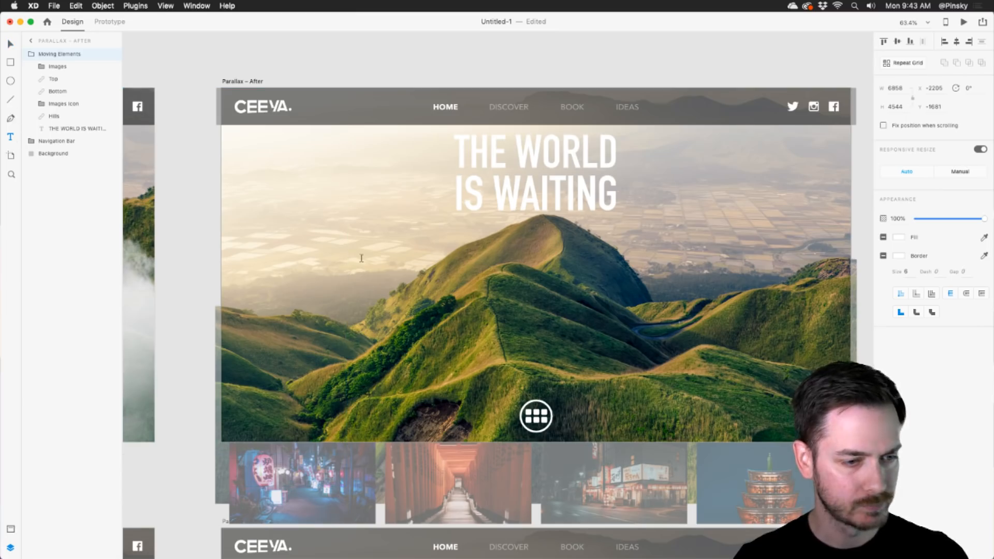
click(459, 261)
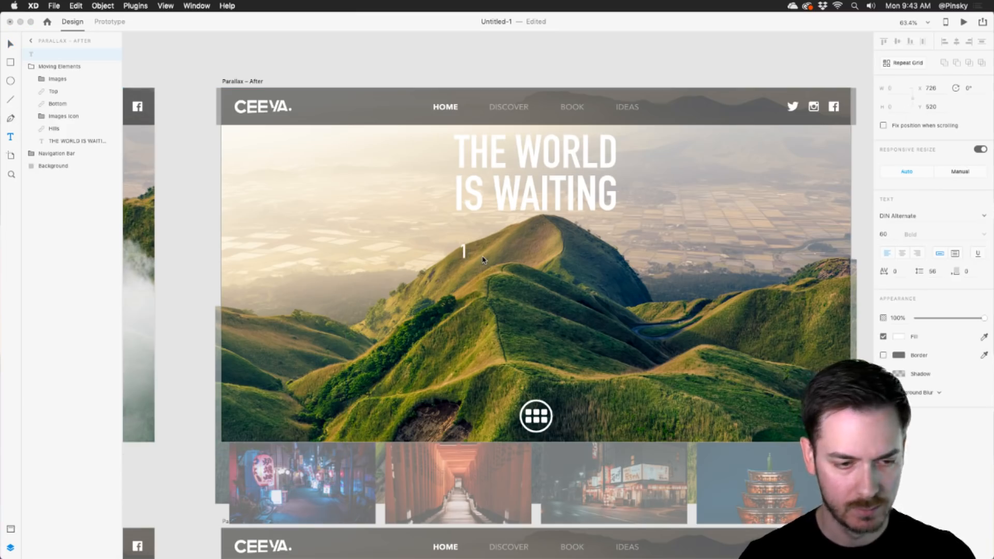
text(1 2)
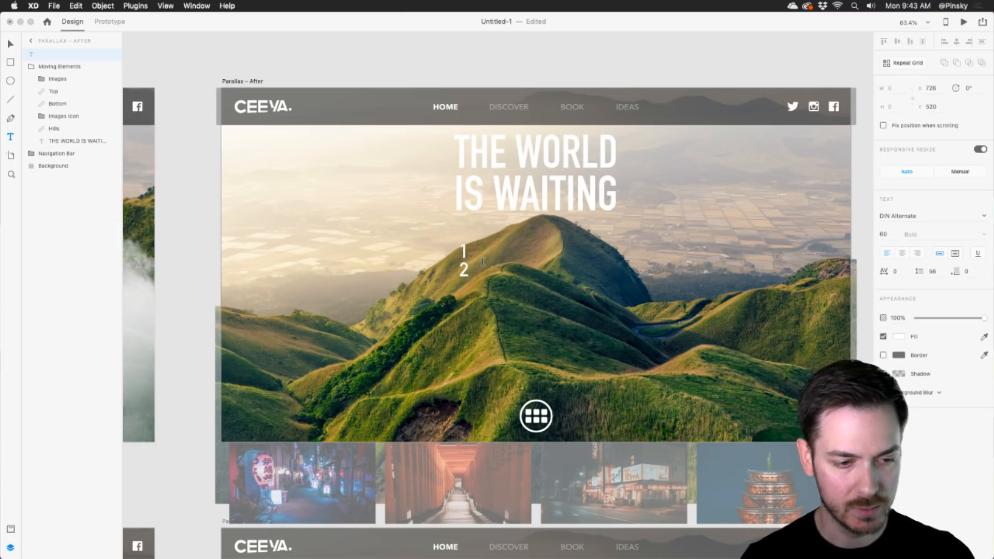
text( 3 4 5 6)
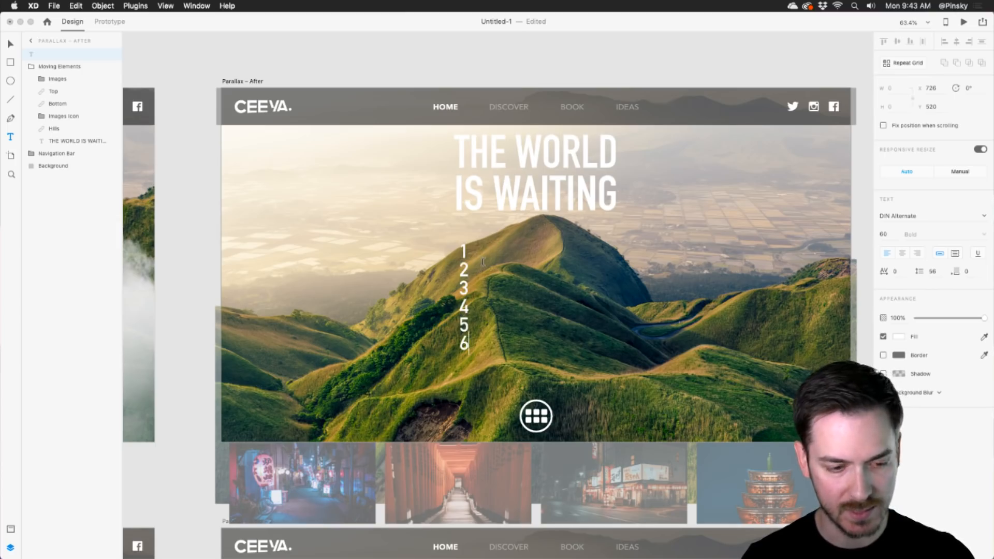
text( 7 8 9)
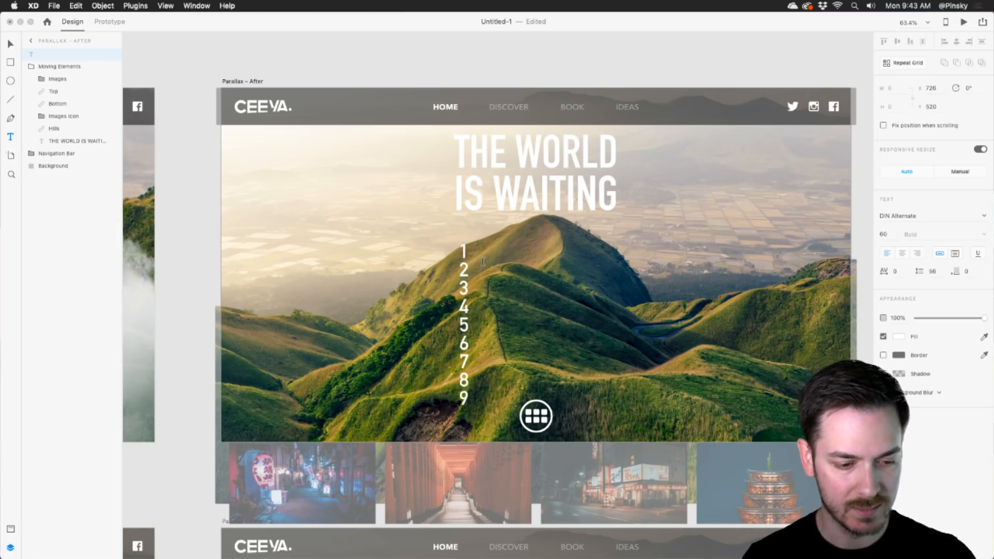
text( 0)
key(Escape)
- Move the digit column off the Parallax – After artboard onto the empty pasteboard above Parallax – After – 3
scroll(334, 261, down, 5)
drag(392, 280, 741, 193)
scroll(741, 193, right, 5)
scroll(568, 193, up, 6)
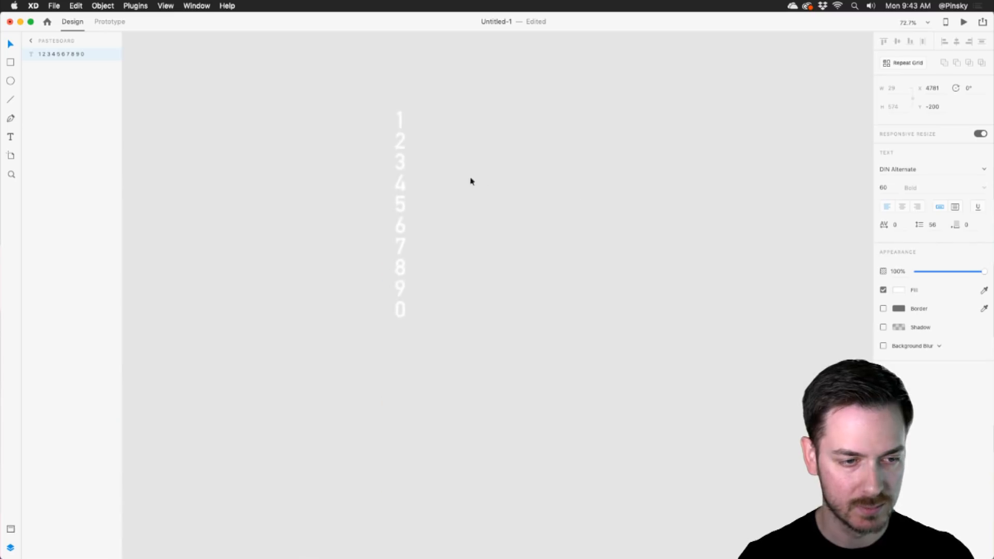
drag(393, 195, 415, 199)
scroll(429, 155, up, 5)
scroll(429, 158, down, 5)
drag(409, 164, 434, 94)
scroll(456, 98, down, 3)
- Extend the digit column by copying its 1 to 0 sequence and pasting it twice below the existing digits
double_click(435, 166)
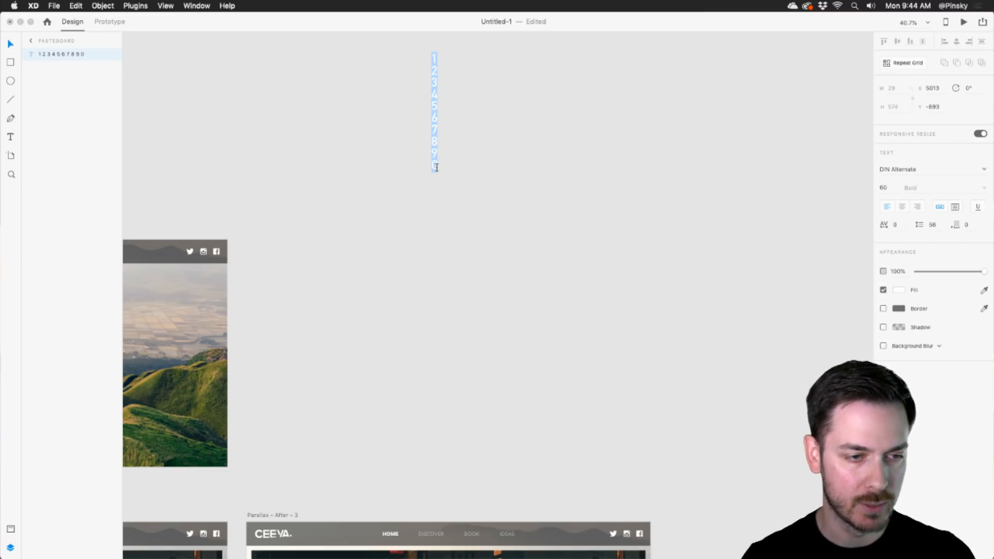
click(435, 169)
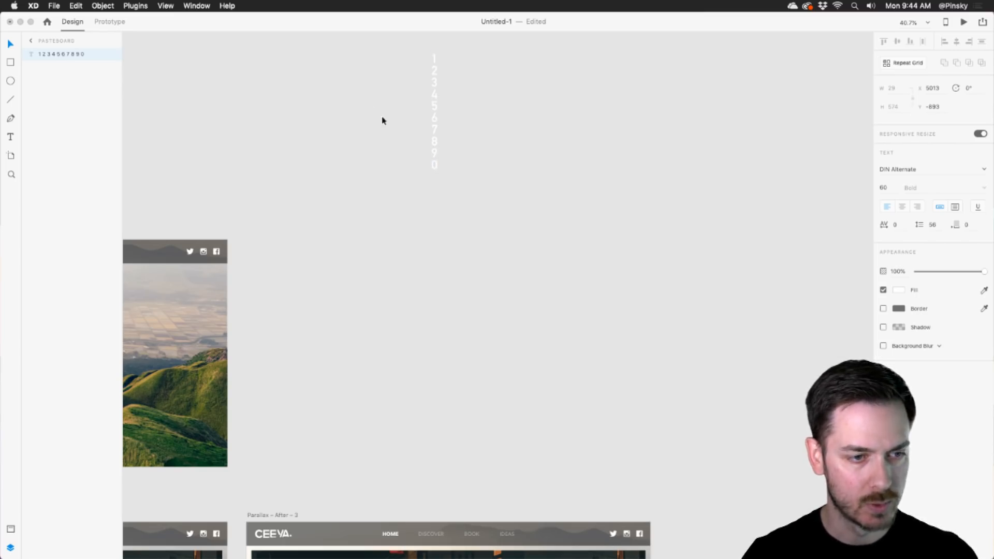
key(super+a)
key(super+c)
click(435, 169)
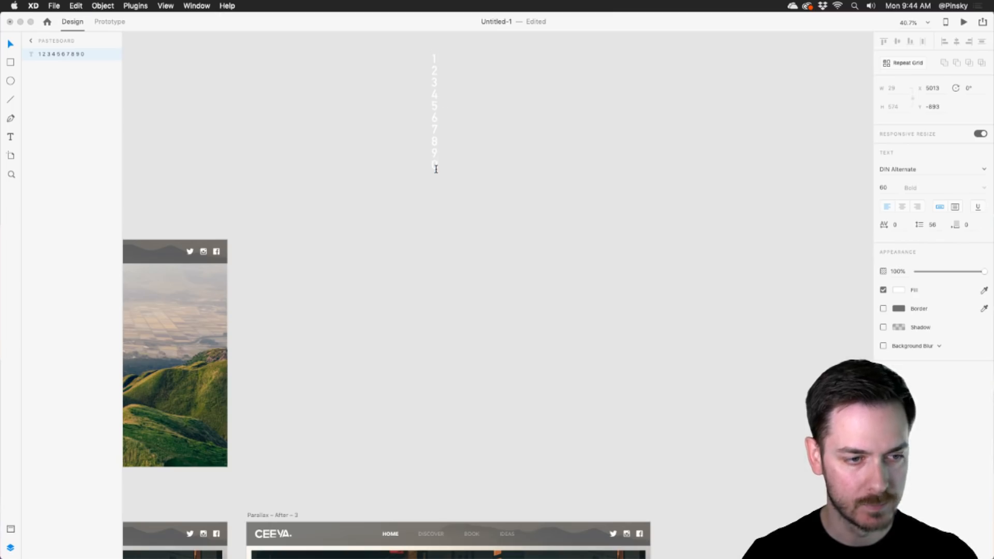
key(super+v)
key(super+v)
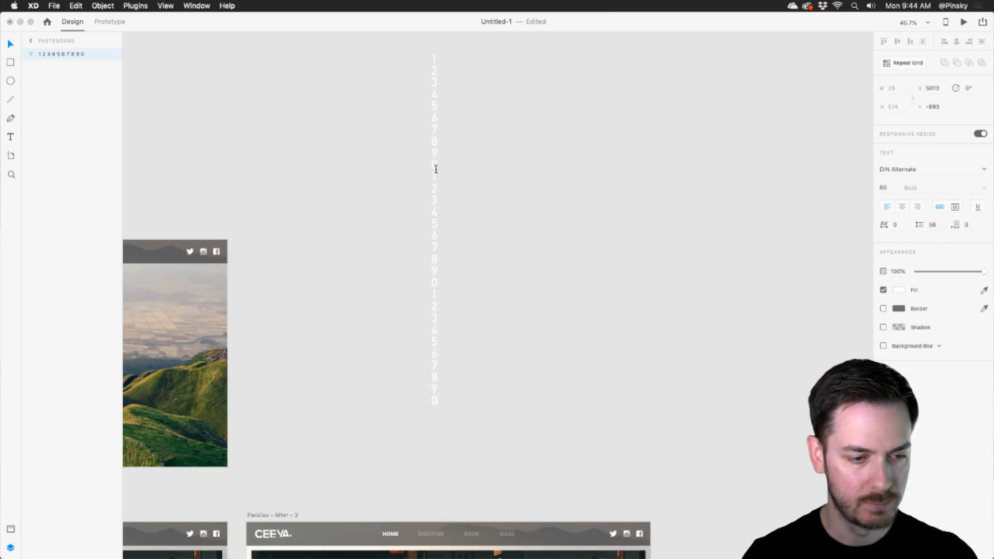
click(9, 44)
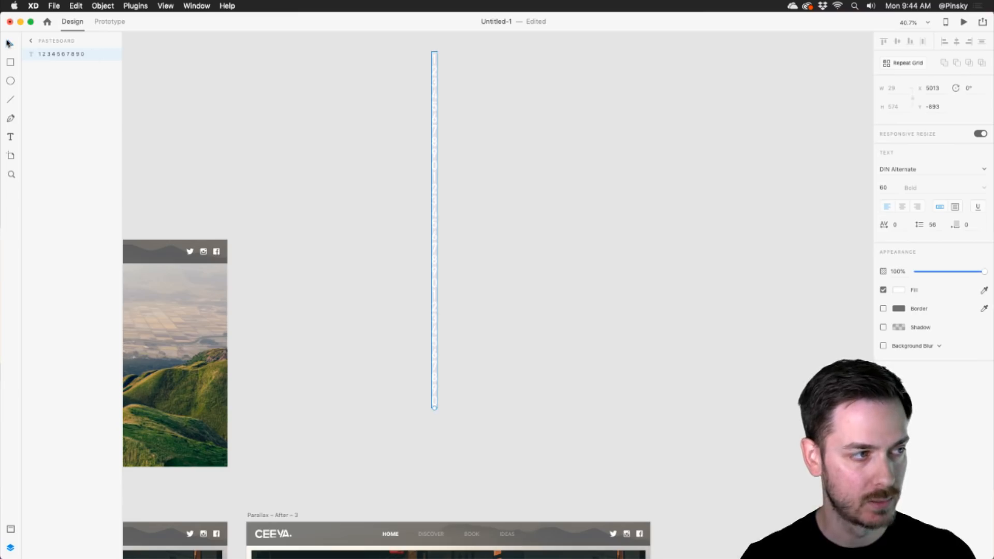
- Duplicate the long digit column twice to form three evenly spaced columns side by side
drag(438, 81, 367, 135)
scroll(489, 84, up, 5)
scroll(485, 83, down, 3)
drag(429, 133, 465, 313)
click(399, 128)
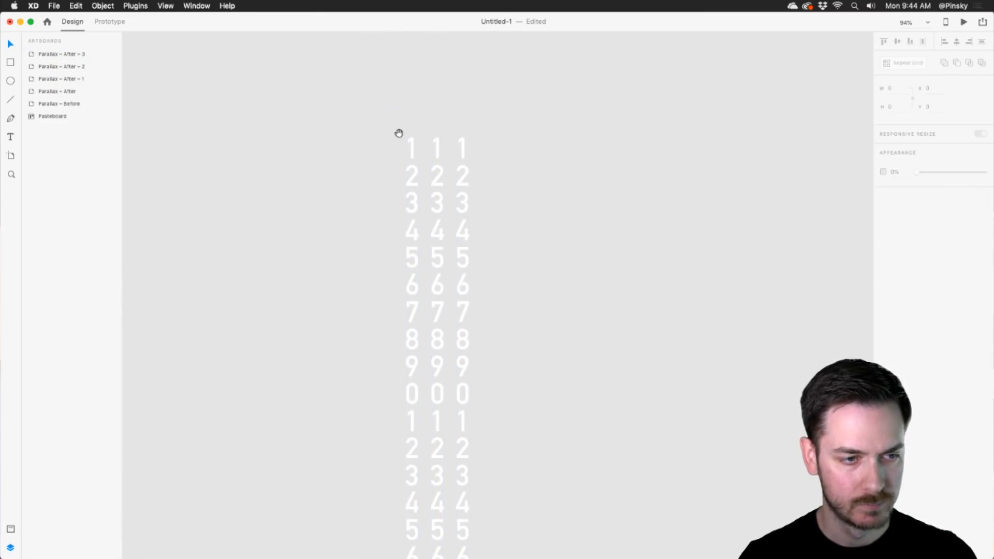
- Draw a borderless rectangle about 159 by 53 covering the row of 1s across the three columns
scroll(437, 147, up, 3)
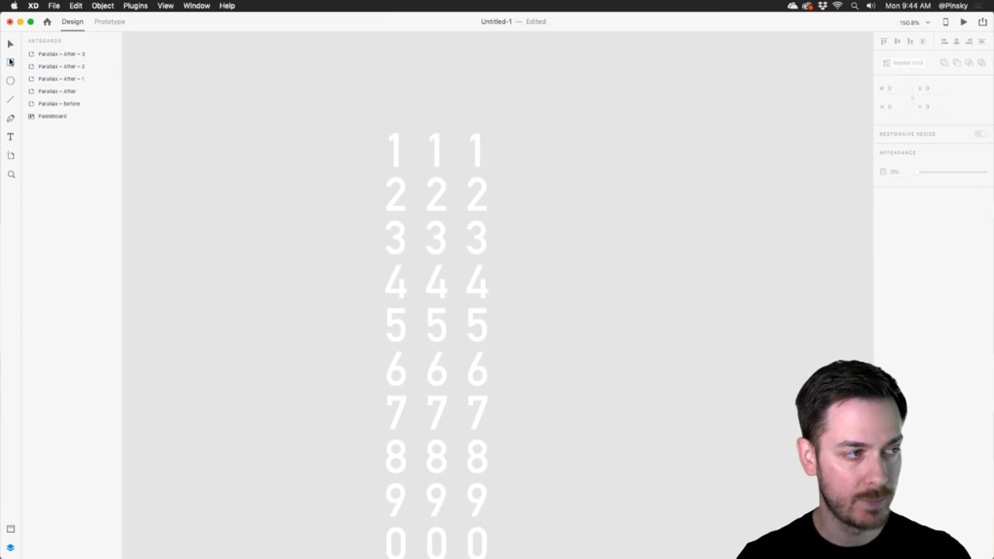
drag(375, 130, 500, 174)
click(884, 228)
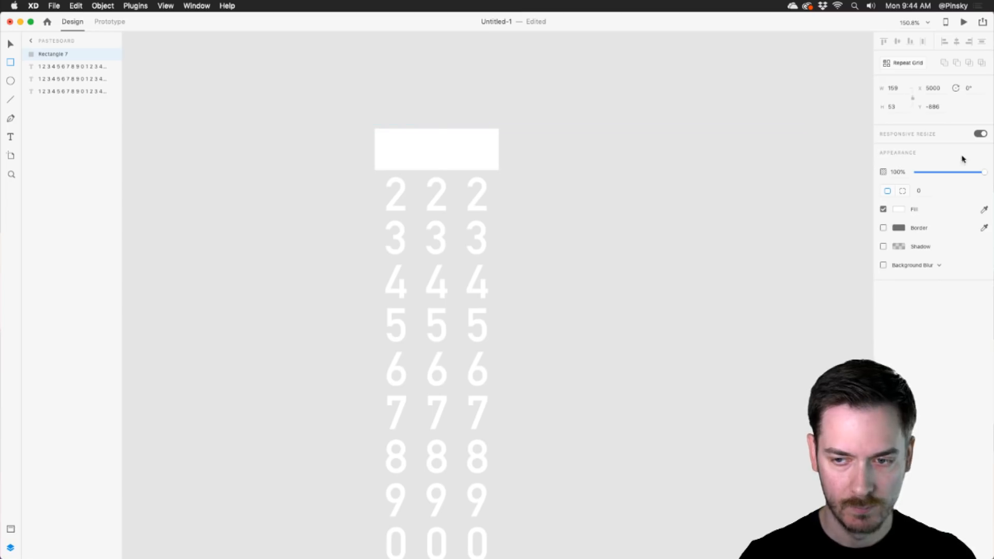
- Lower the rectangle's opacity to 57% to center it vertically over the row of 1s, and restore the opacity to 100%
drag(984, 172, 955, 172)
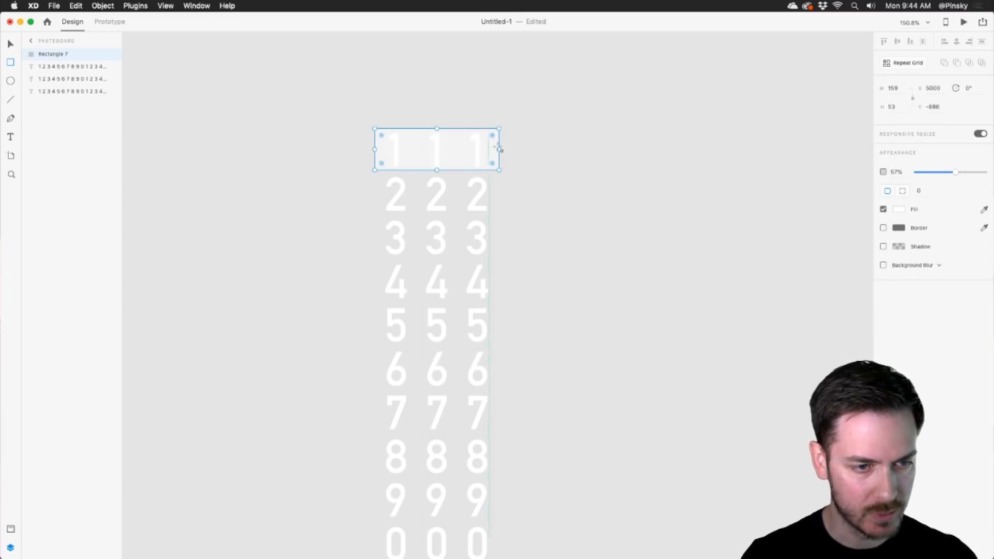
scroll(456, 141, up, 5)
drag(441, 134, 443, 141)
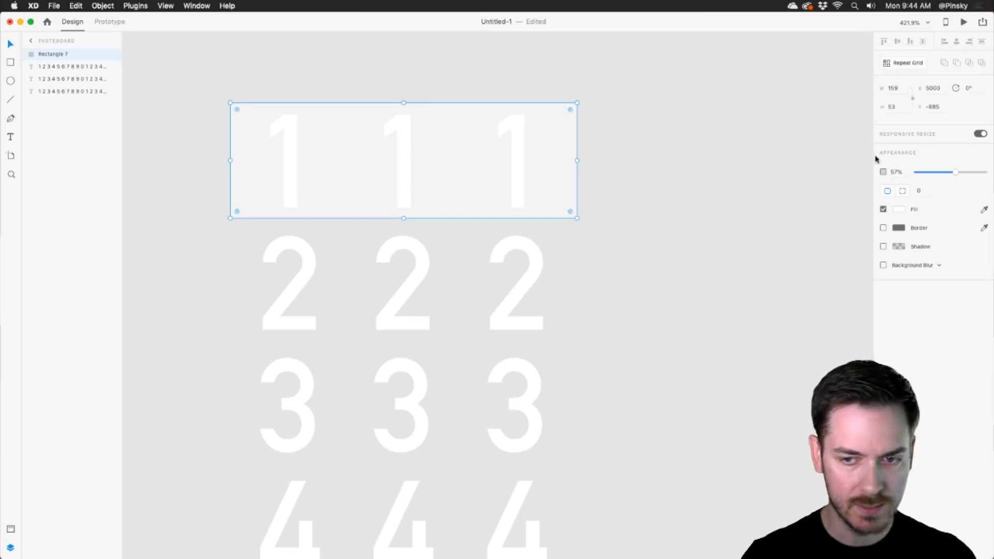
drag(955, 172, 986, 172)
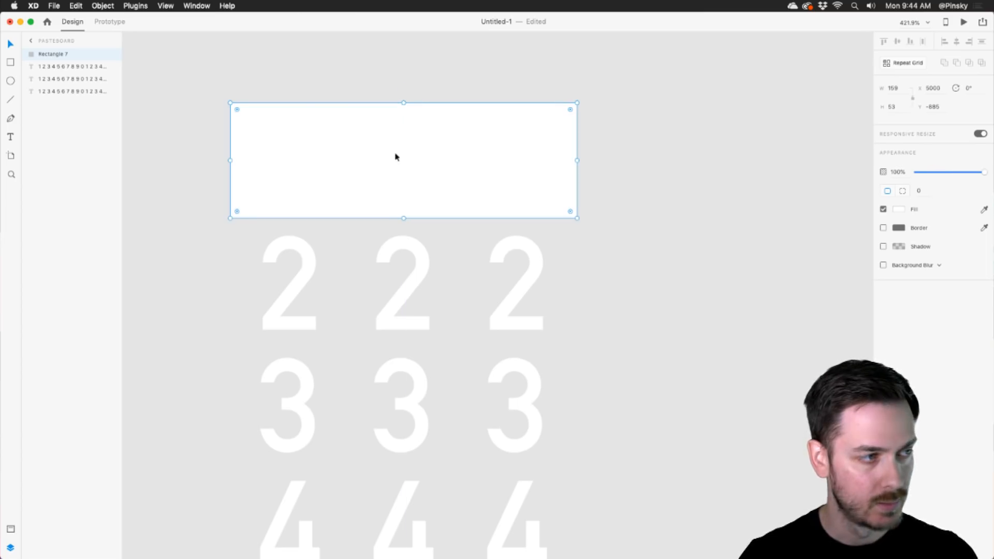
- Mask the three digit columns with the rectangle
shift+click(59, 91)
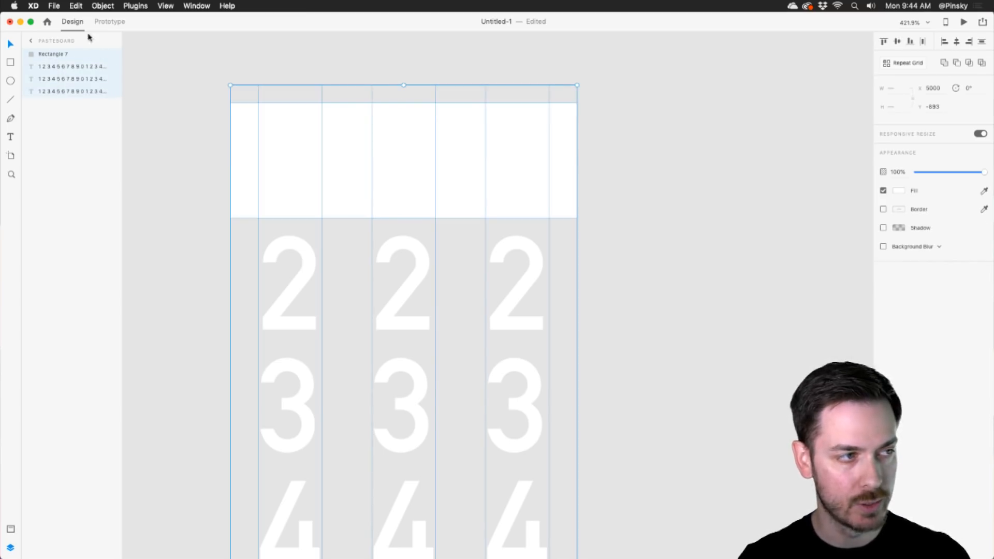
click(99, 5)
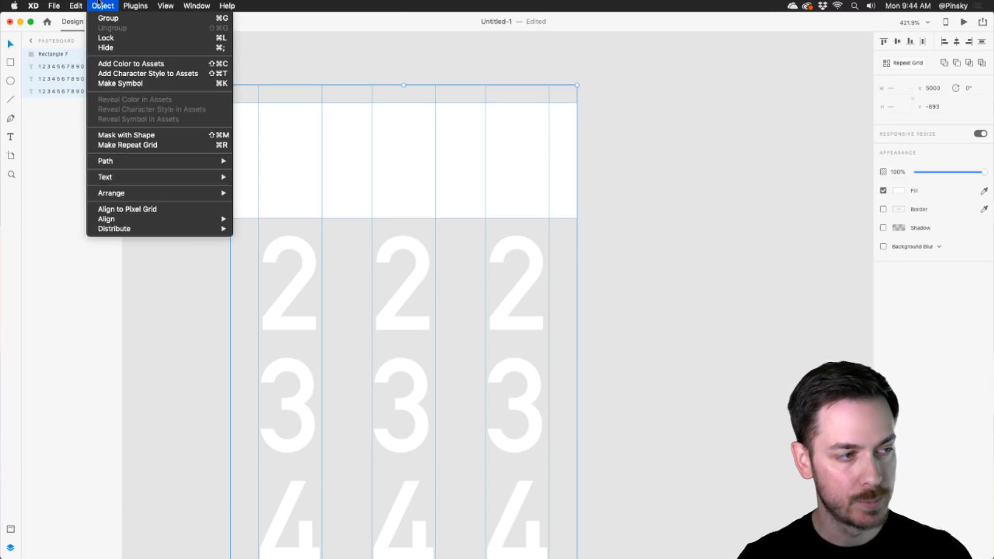
click(157, 135)
click(207, 130)
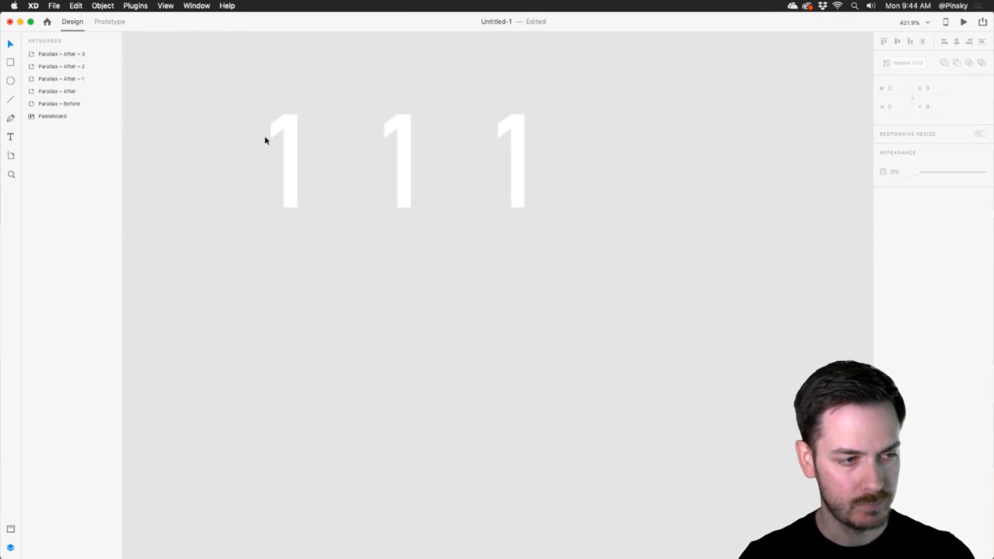
- Try sliding the middle digit column up inside the mask so a 3 shows between the 1s, and undo the shift
click(293, 141)
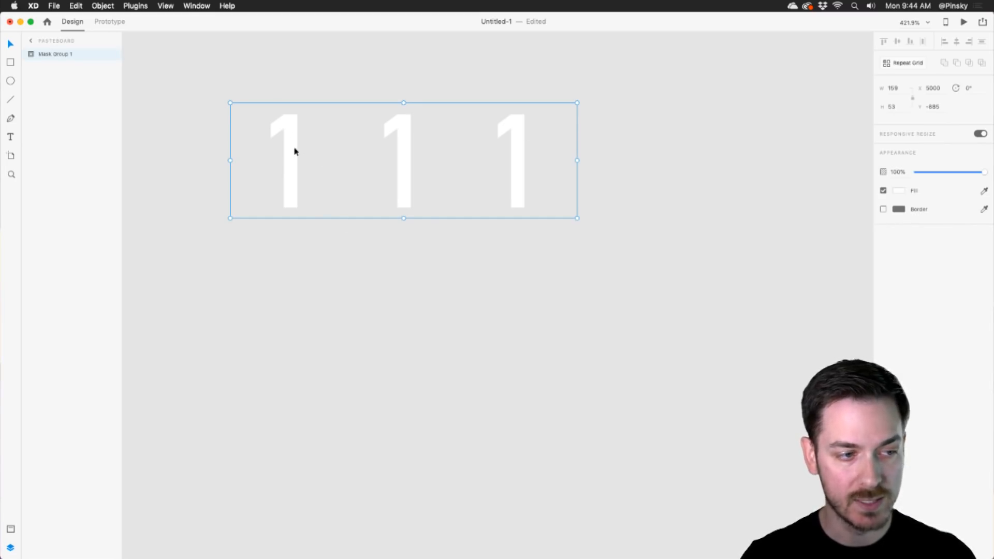
double_click(294, 151)
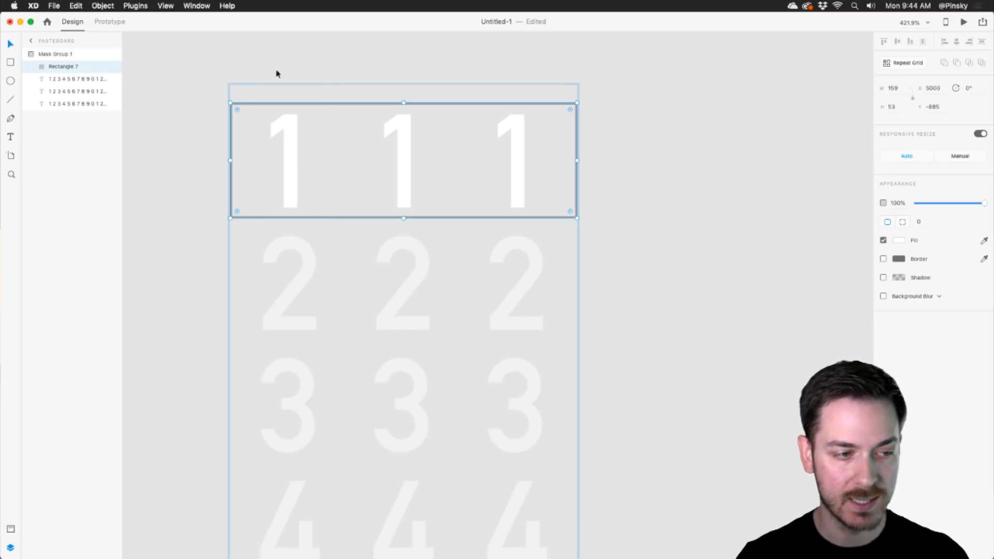
drag(409, 187, 395, 2)
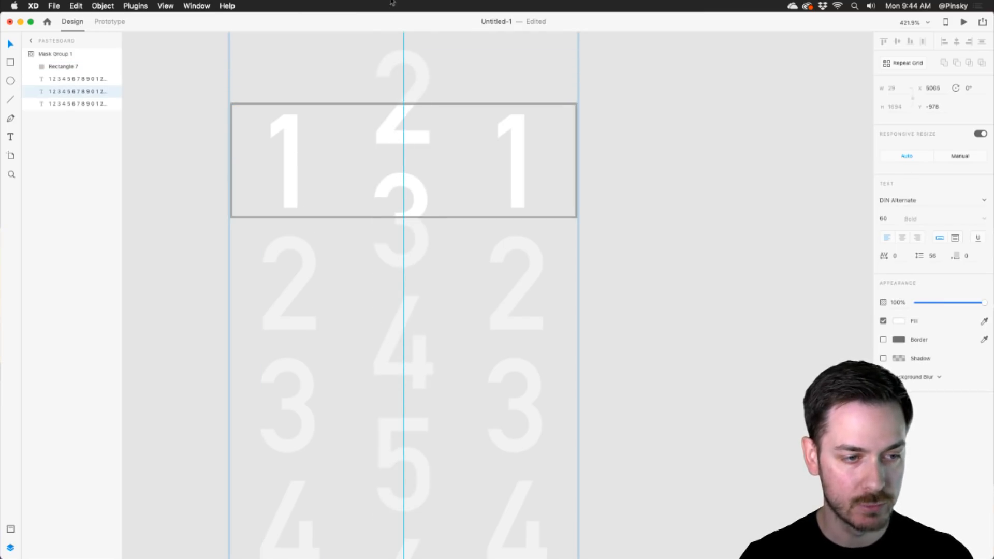
drag(404, 202, 413, 141)
click(796, 194)
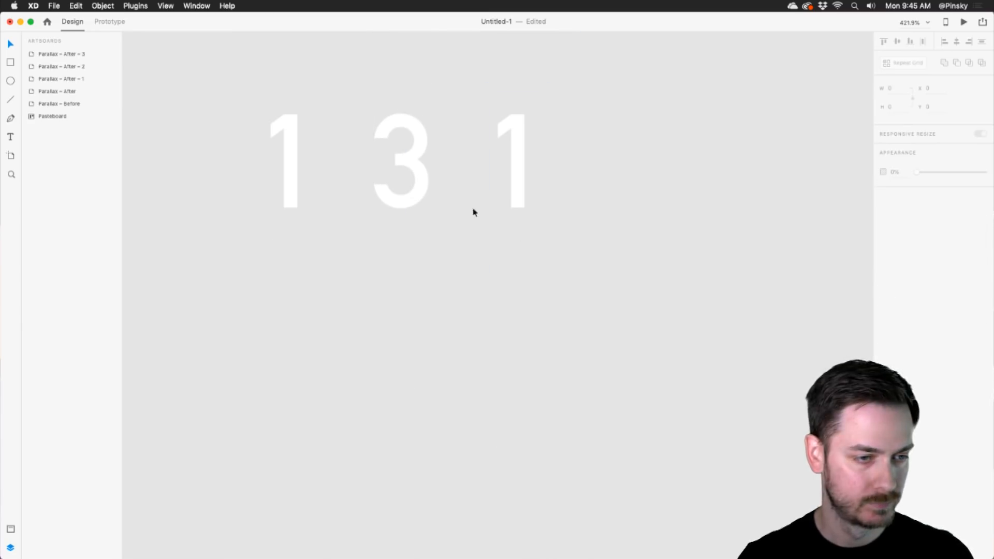
double_click(404, 186)
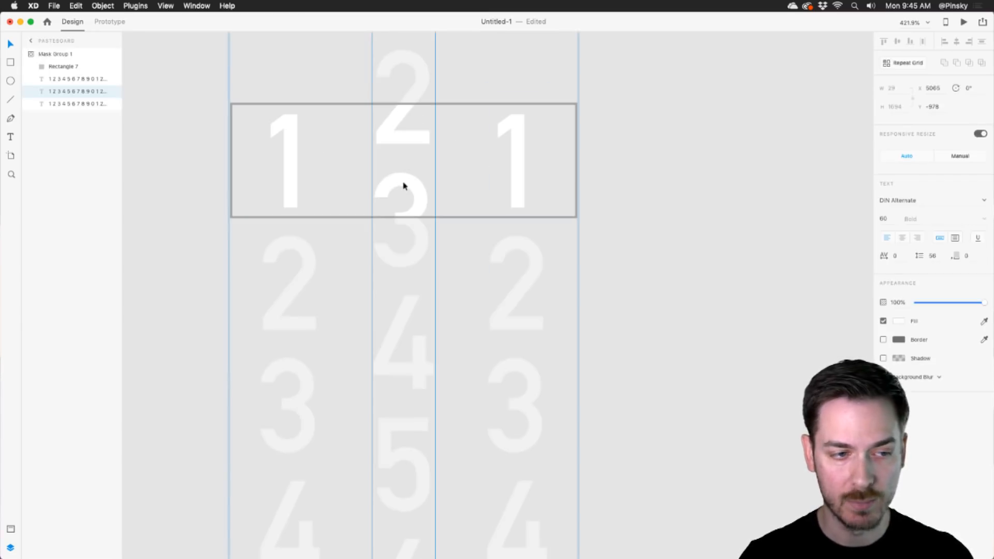
key(ctrl+z)
click(666, 215)
- Move the masked digit group from the pasteboard onto the Parallax – After artboard, centered below the headline at about X 807, Y 415
click(413, 159)
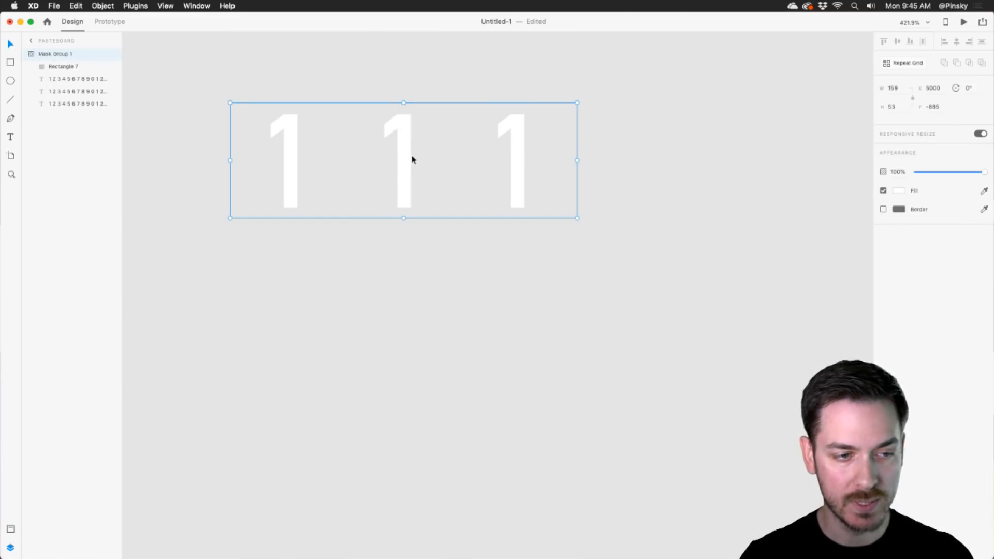
scroll(392, 175, down, 3)
key(Delete)
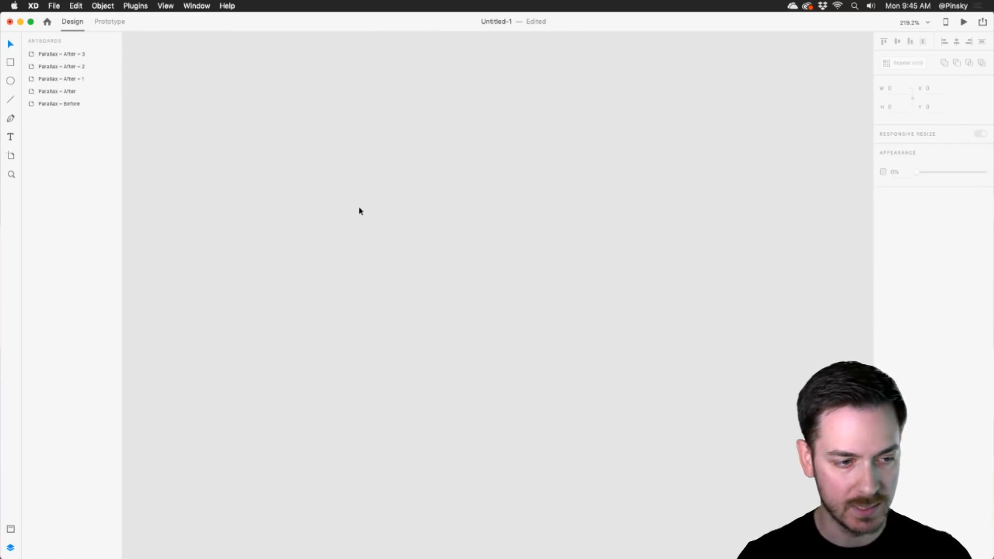
scroll(359, 255, down, 10)
scroll(674, 169, left, 3)
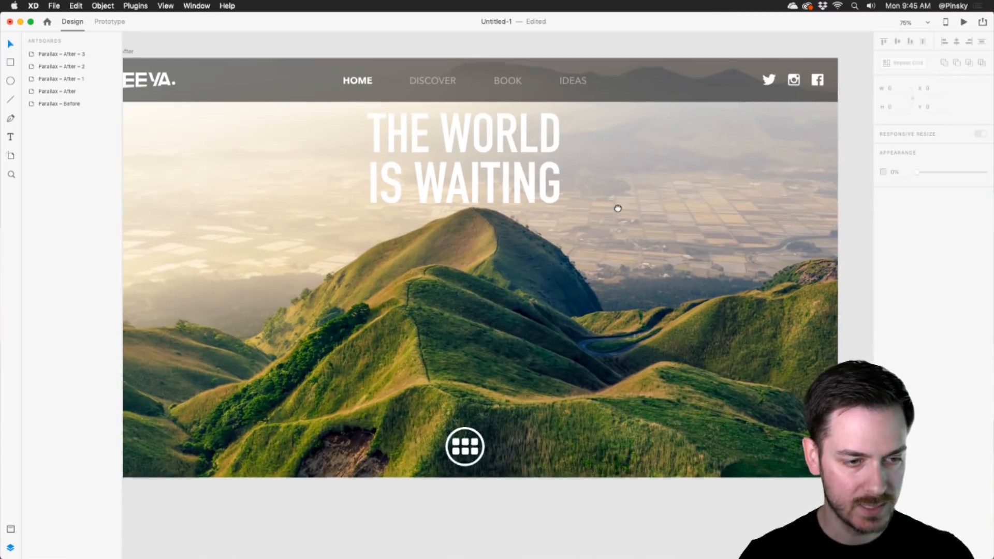
drag(497, 293, 489, 331)
click(422, 308)
key(super+v)
drag(438, 299, 446, 214)
- Examine the neighbouring artboards and the counter's placement below the headline on Parallax – After
scroll(468, 299, down, 5)
scroll(469, 299, down, 5)
scroll(469, 299, down, 5)
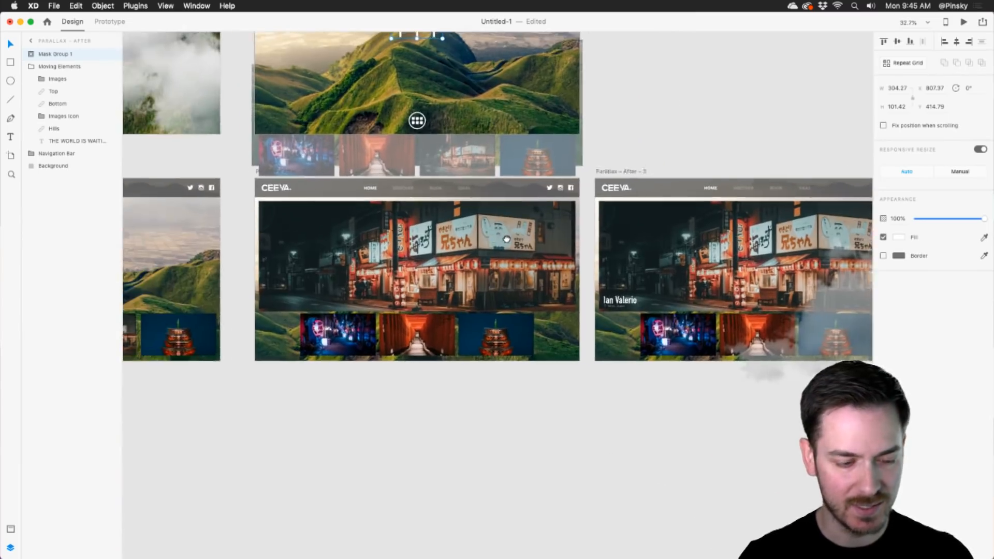
scroll(570, 248, left, 3)
scroll(645, 213, right, 8)
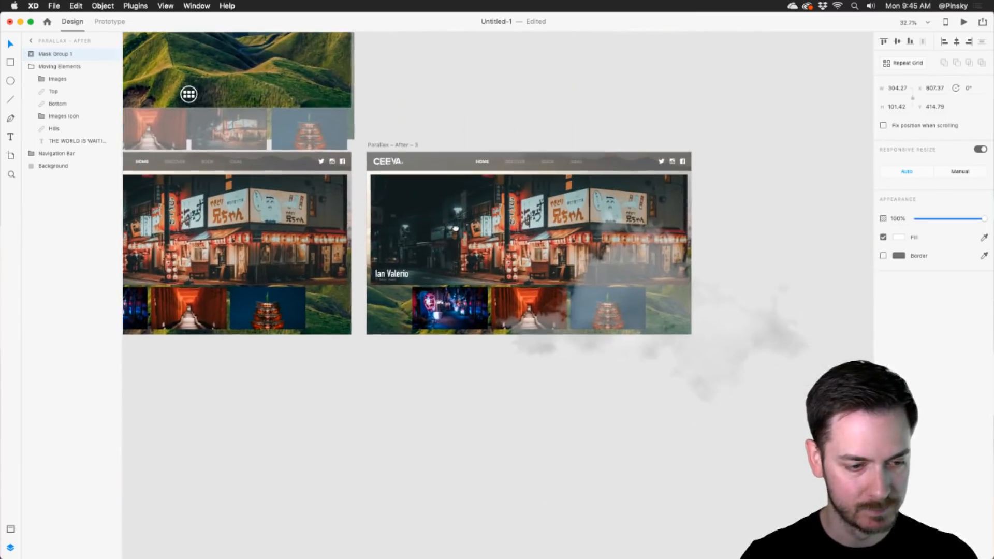
scroll(474, 225, left, 10)
scroll(474, 225, up, 4)
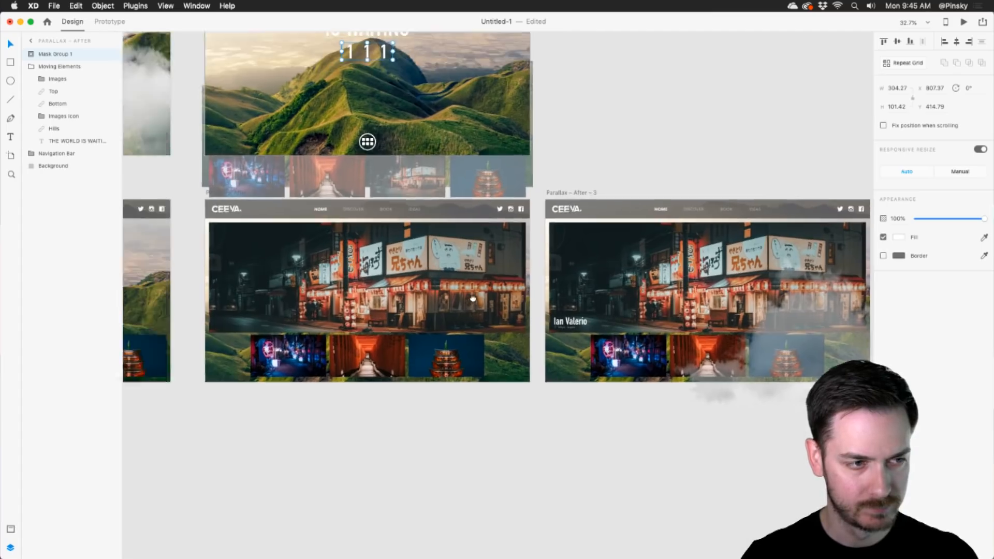
scroll(623, 268, right, 3)
scroll(548, 141, up, 5)
scroll(548, 141, up, 1)
scroll(549, 142, right, 1)
scroll(549, 141, down, 1)
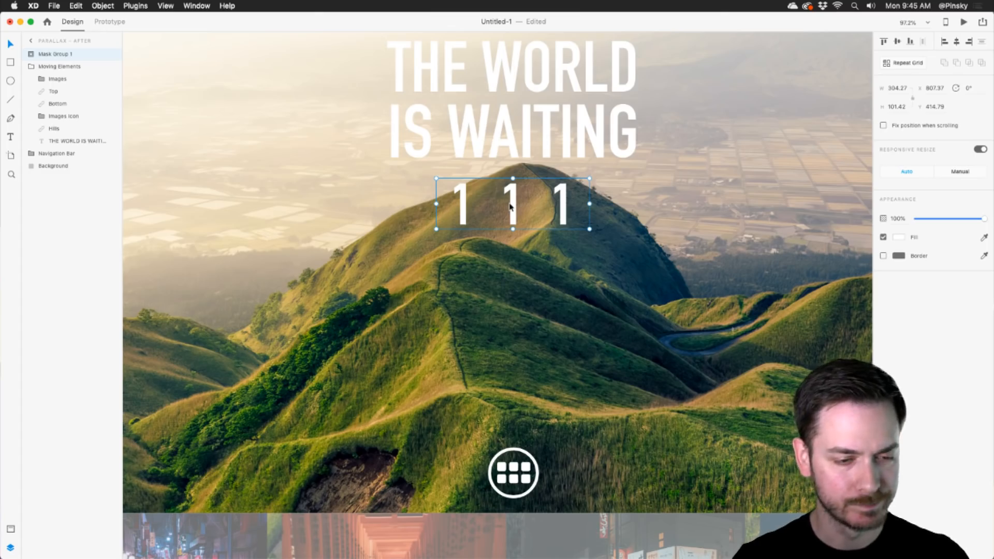
scroll(513, 207, down, 8)
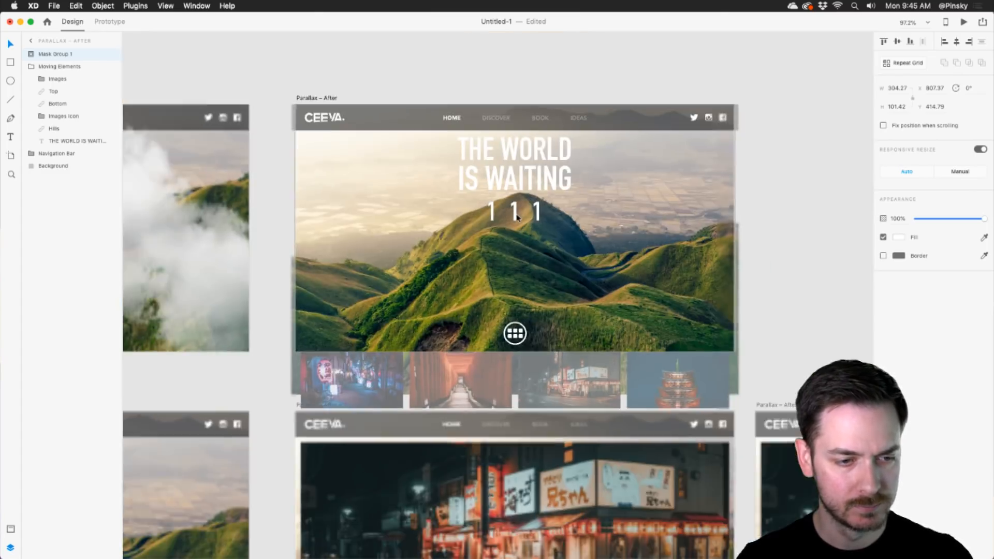
scroll(513, 214, up, 8)
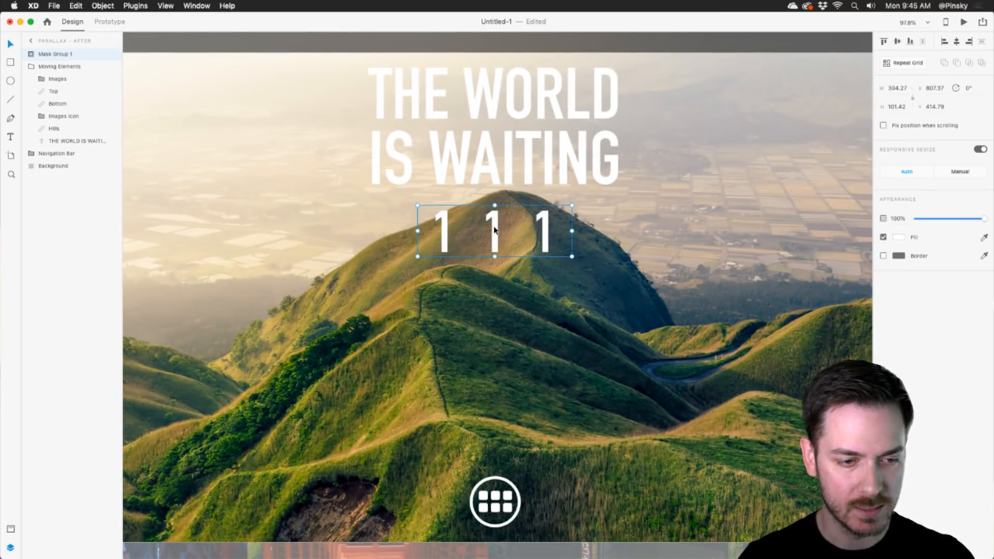
- Slide the first digit column up inside the mask so that a 3 is centered in the masked row
double_click(494, 228)
drag(495, 231, 449, 132)
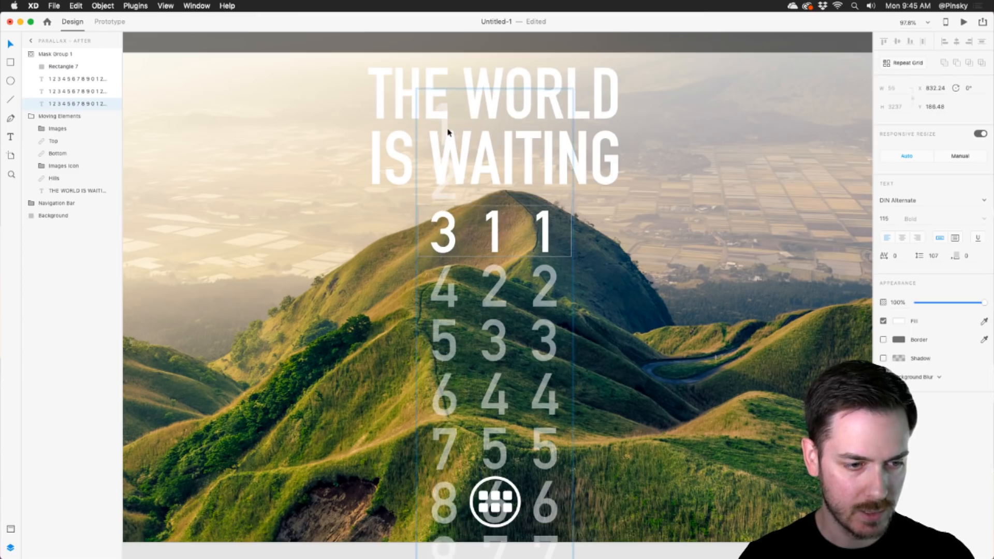
scroll(467, 200, up, 3)
drag(445, 229, 445, 231)
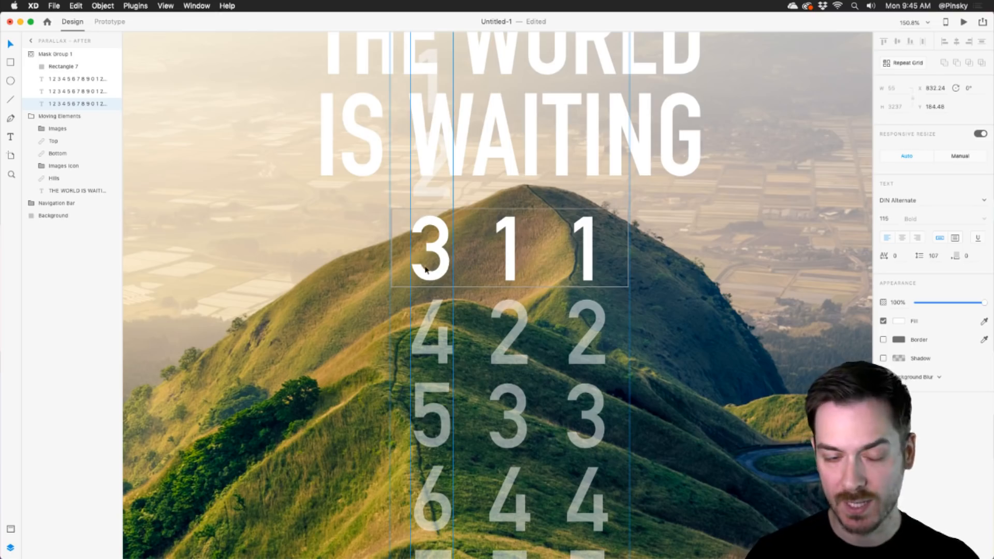
- Slide the middle digit column up past a full cycle to about Y -779 so that a 2 sits in the masked row
drag(509, 310, 512, 219)
drag(520, 253, 510, 226)
drag(510, 270, 519, 173)
drag(513, 269, 516, 140)
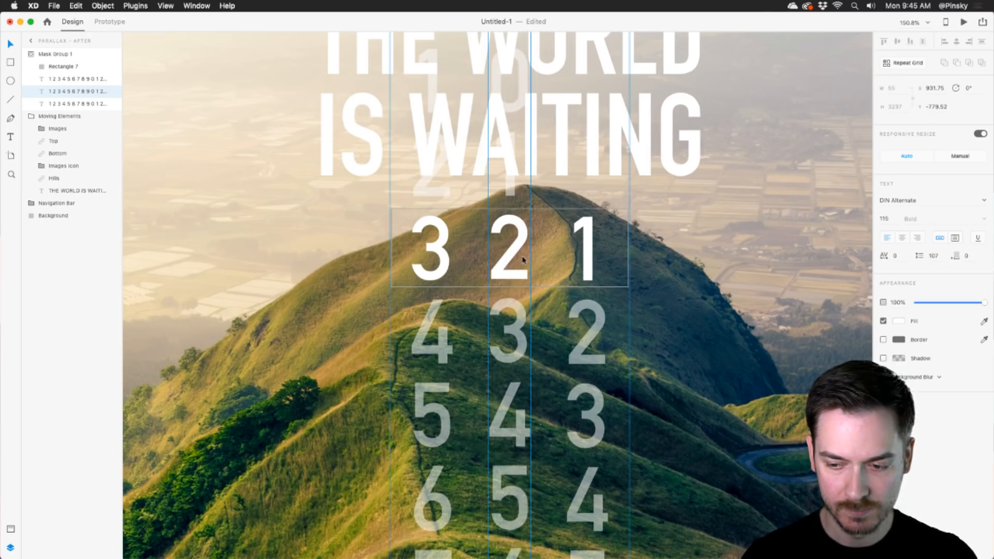
scroll(521, 256, up, 3)
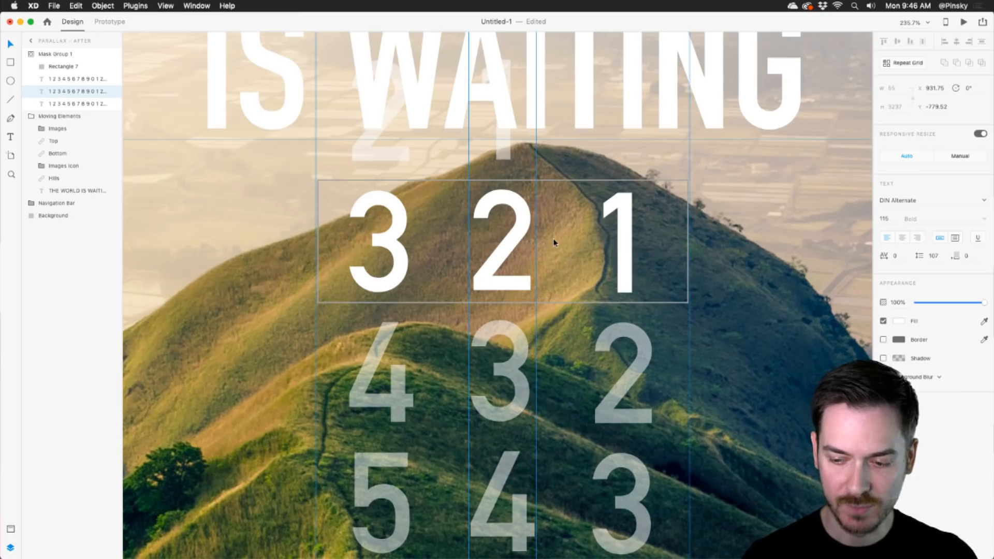
drag(524, 215, 523, 216)
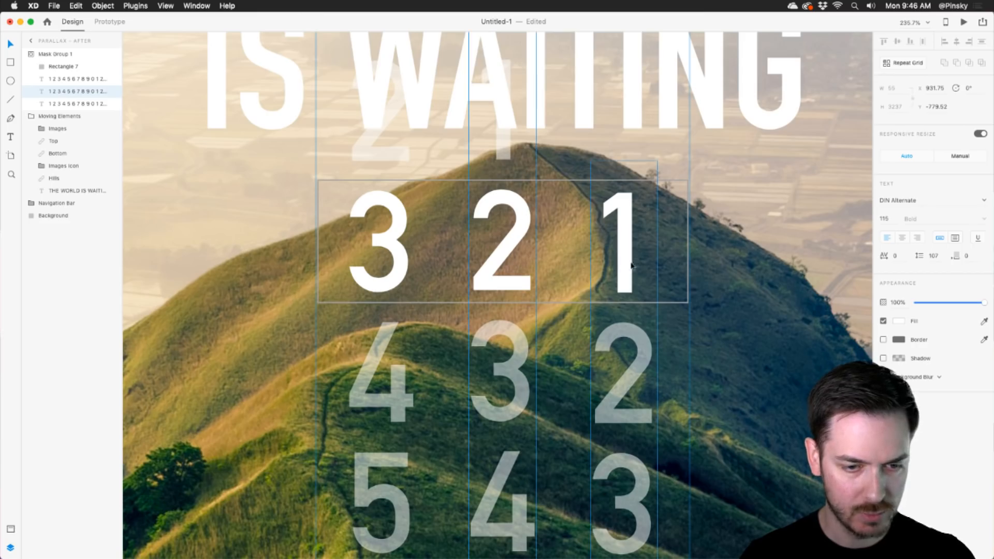
- Slide the third digit column up through several cycles to Y -2384.5 so that a 7 sits in the masked row, and leave the group
drag(628, 273, 629, 78)
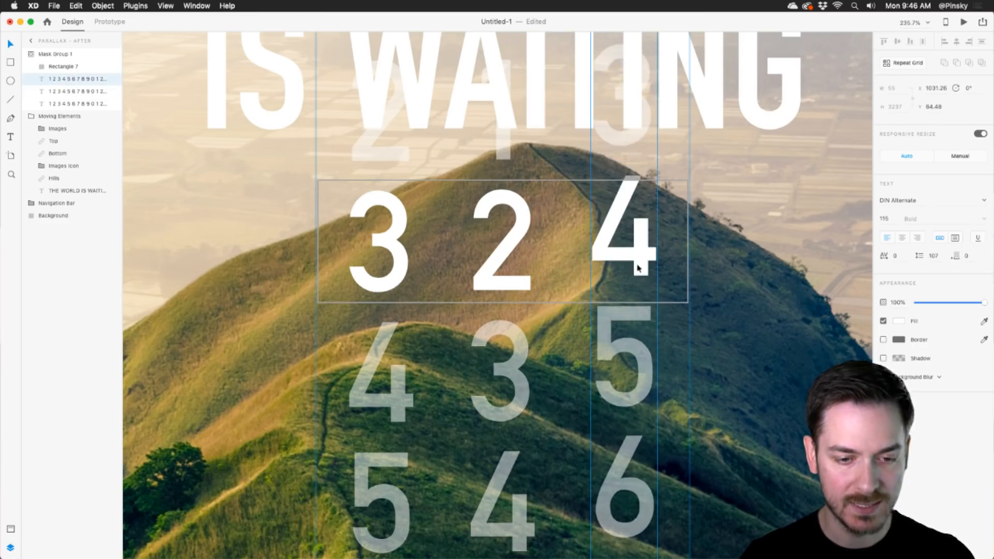
drag(639, 262, 620, 226)
drag(638, 270, 639, 128)
drag(644, 265, 639, 113)
drag(641, 282, 645, 33)
drag(625, 293, 628, 13)
drag(645, 256, 658, 14)
drag(636, 205, 639, 21)
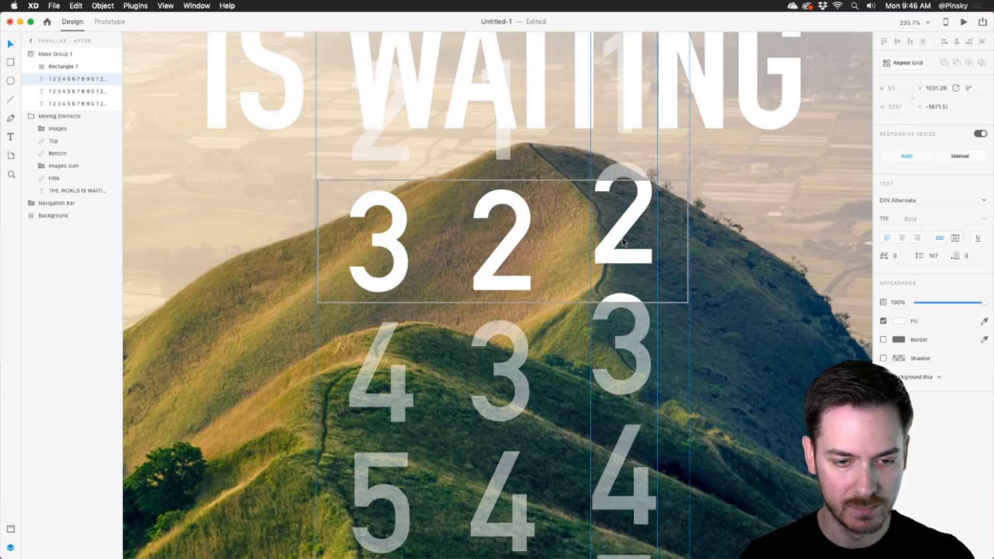
drag(615, 262, 628, 48)
drag(636, 197, 632, 62)
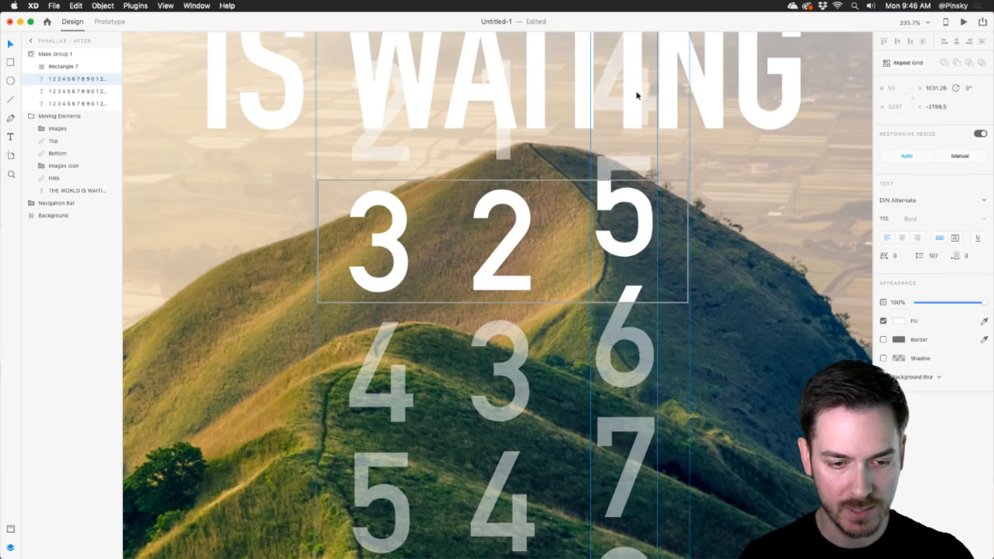
drag(632, 288, 643, 180)
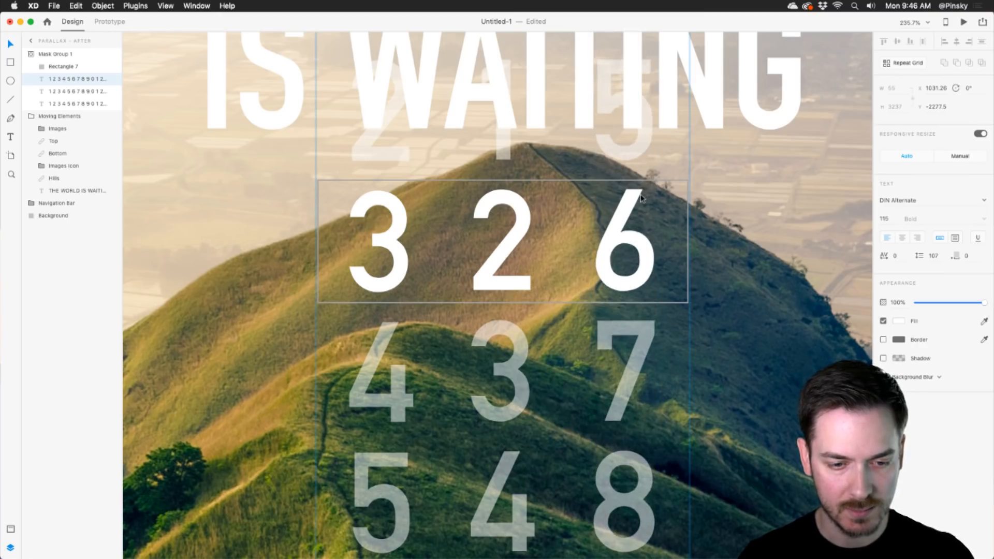
drag(642, 198, 641, 93)
drag(632, 241, 642, 213)
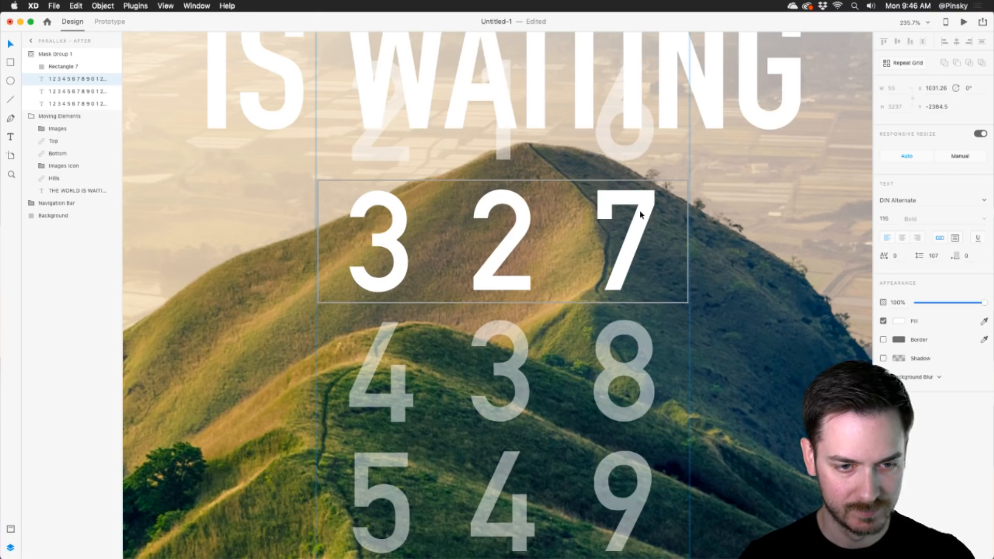
click(725, 214)
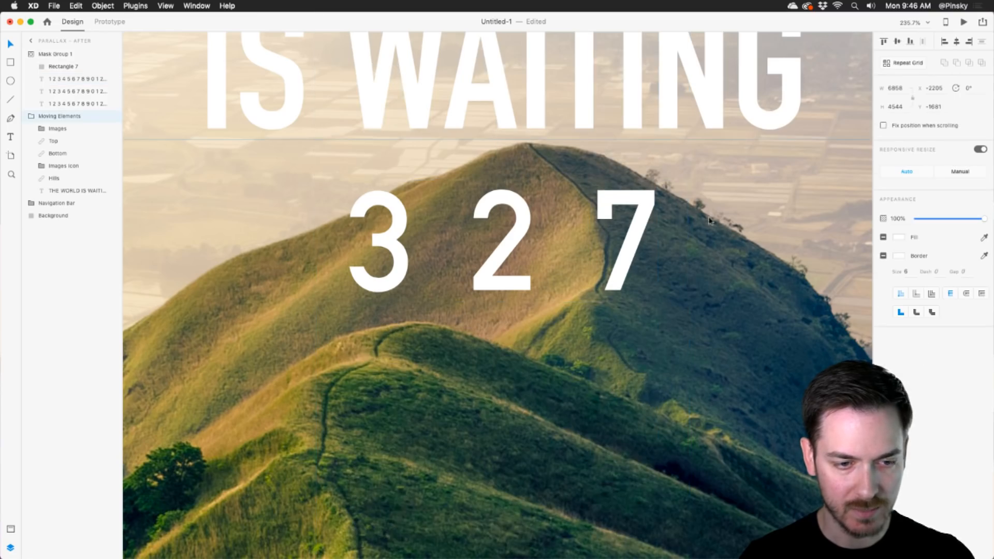
- Place the Parallax – After mask group inside the Moving Elements group, between Images Icon and Hills
scroll(525, 223, down, 10)
scroll(524, 224, left, 5)
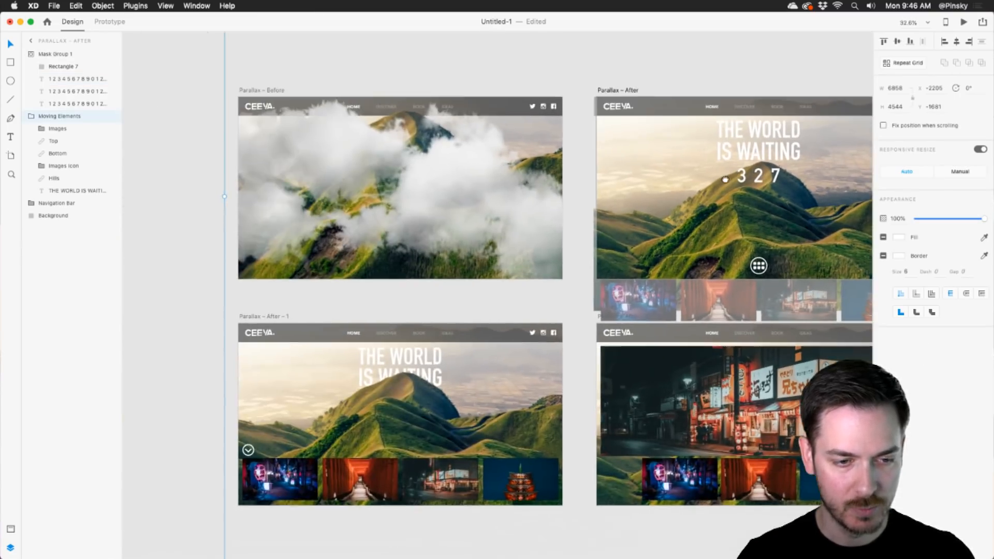
click(758, 176)
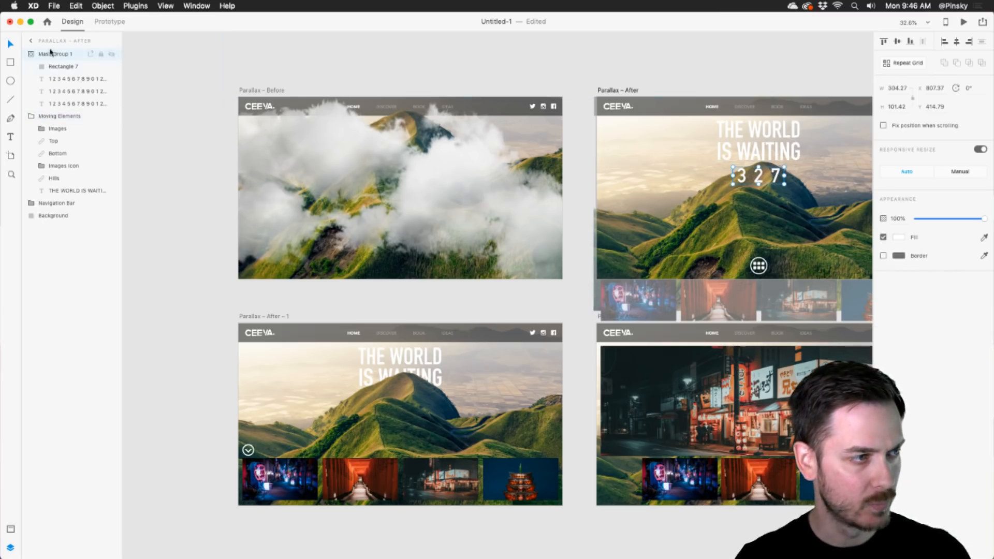
drag(71, 54, 54, 173)
- Paste the original 1 1 1 mask group onto Parallax – Before and place it inside Moving Elements, between Images Icon and Hills
click(501, 161)
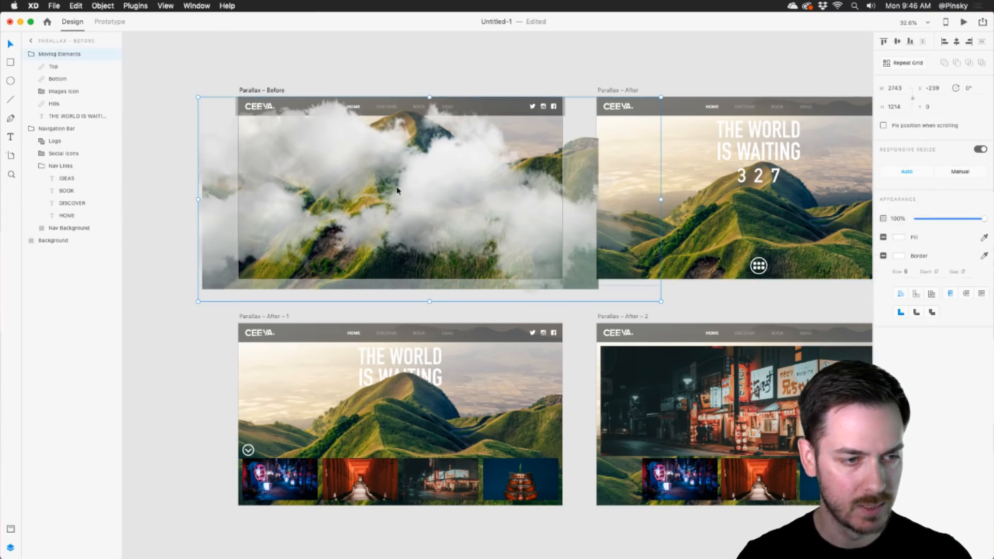
key(super+v)
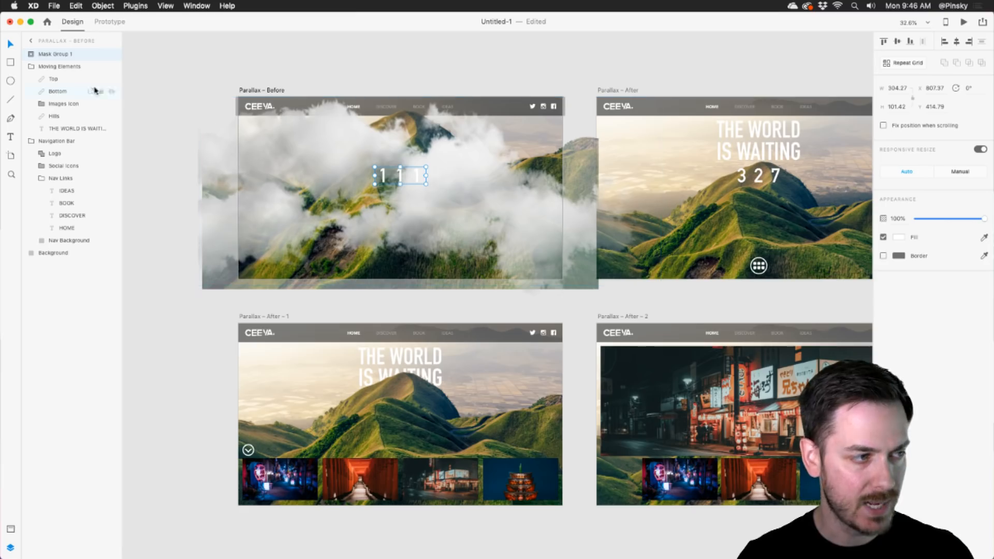
drag(70, 54, 60, 115)
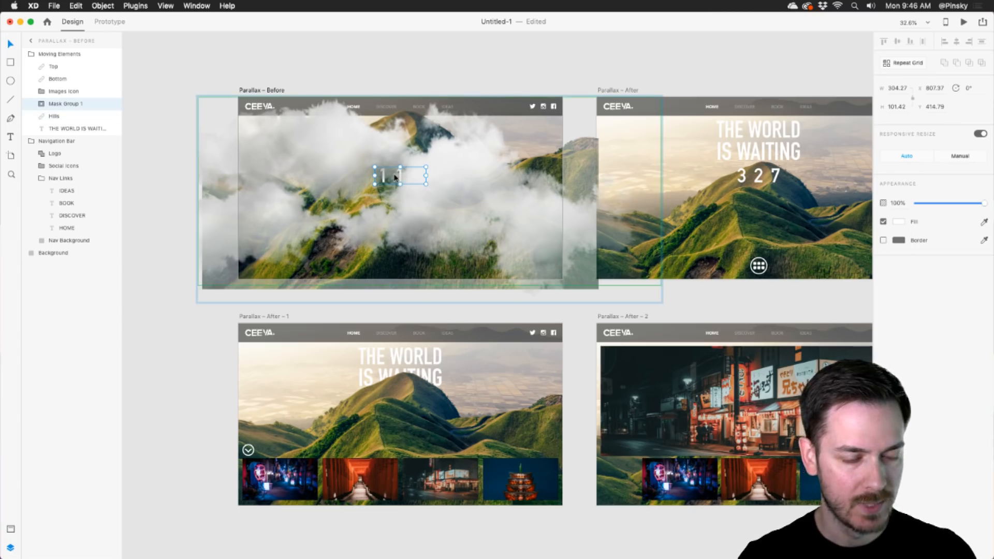
- Preview the prototype from the Parallax – Before artboard to check the counter animation, and close the preview
scroll(394, 177, up, 3)
scroll(394, 177, down, 2)
drag(759, 143, 512, 167)
scroll(643, 196, up, 2)
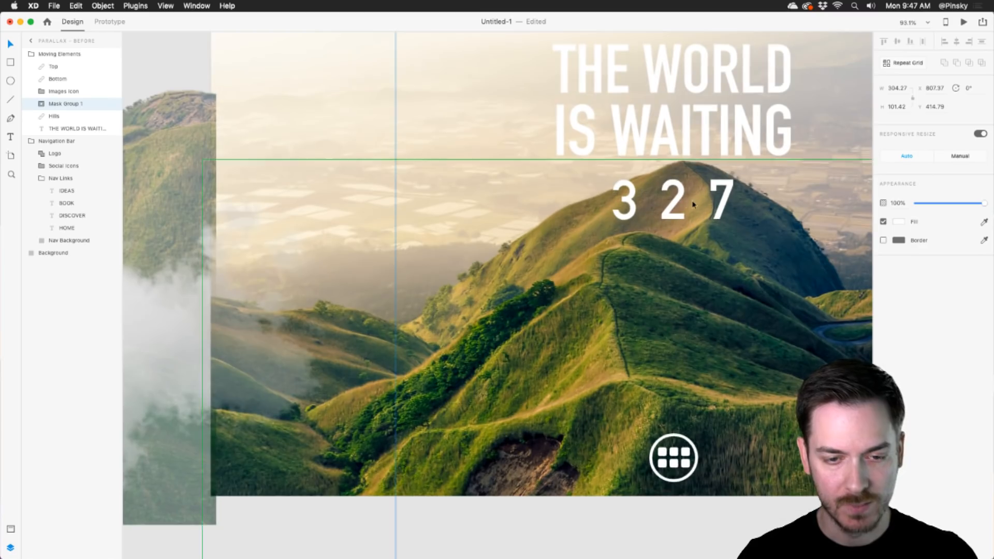
scroll(605, 216, down, 3)
scroll(604, 216, up, 1)
drag(464, 78, 747, 134)
click(256, 99)
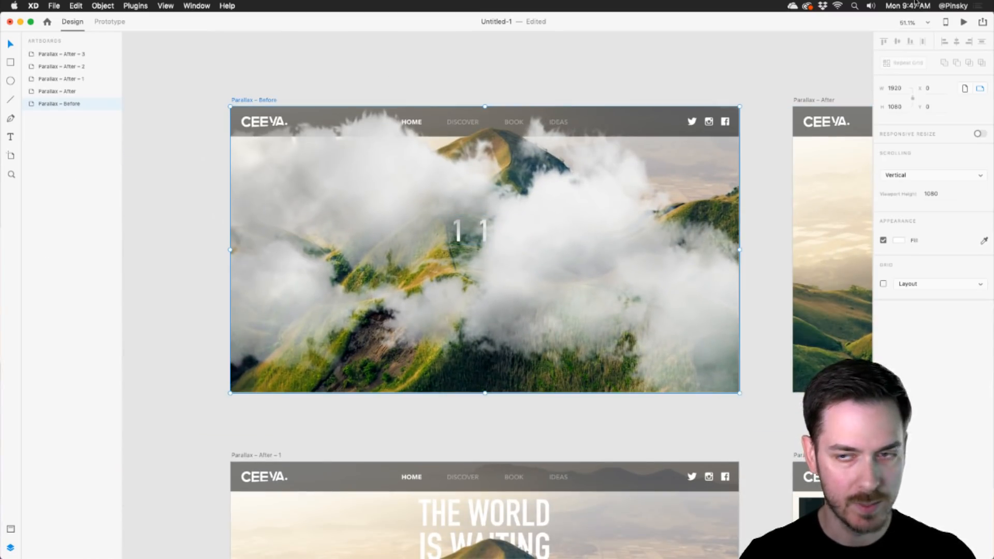
click(964, 23)
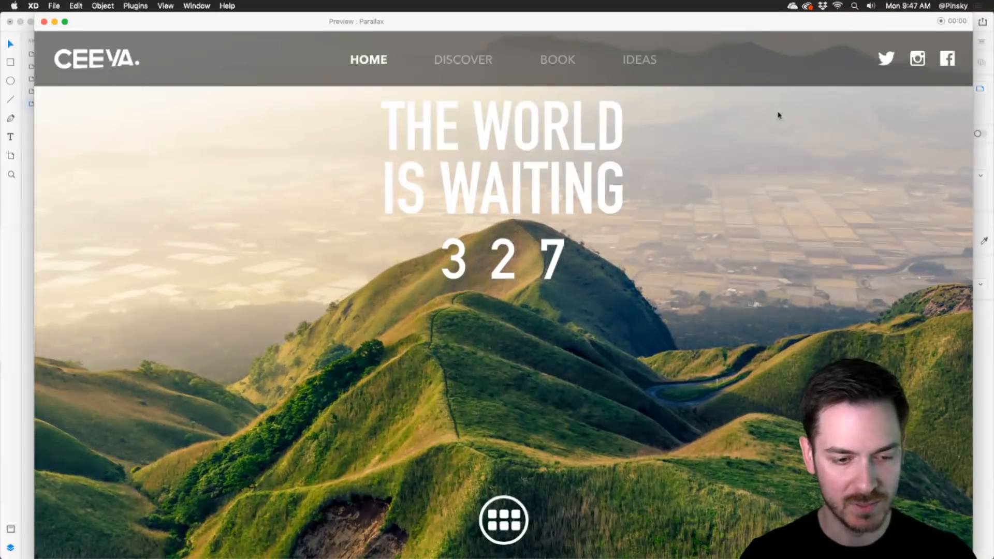
key(super+w)
- Add the text "Places discovered" just below the 3 2 7 counter on Parallax – After
scroll(694, 231, right, 8)
scroll(612, 226, up, 3)
scroll(612, 225, up, 5)
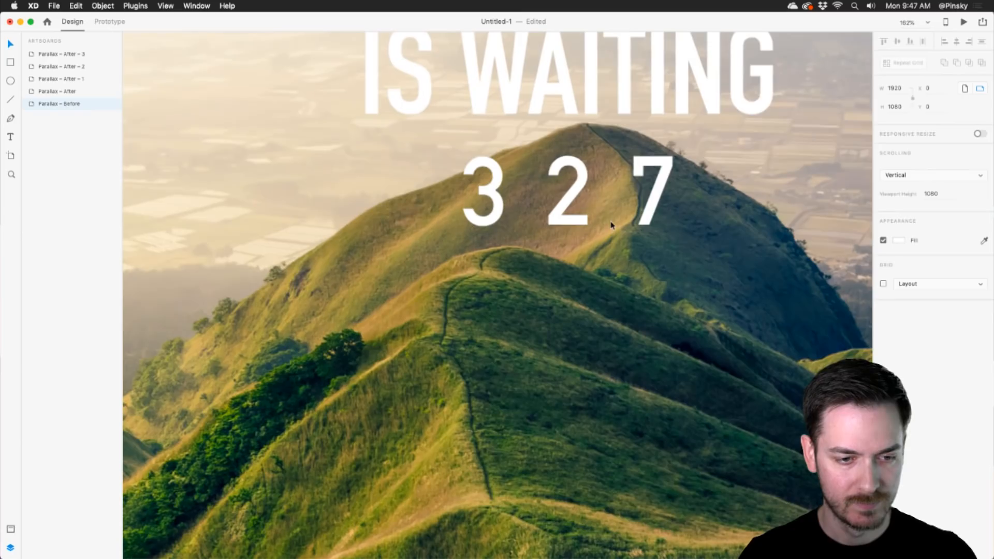
scroll(515, 222, right, 2)
click(514, 221)
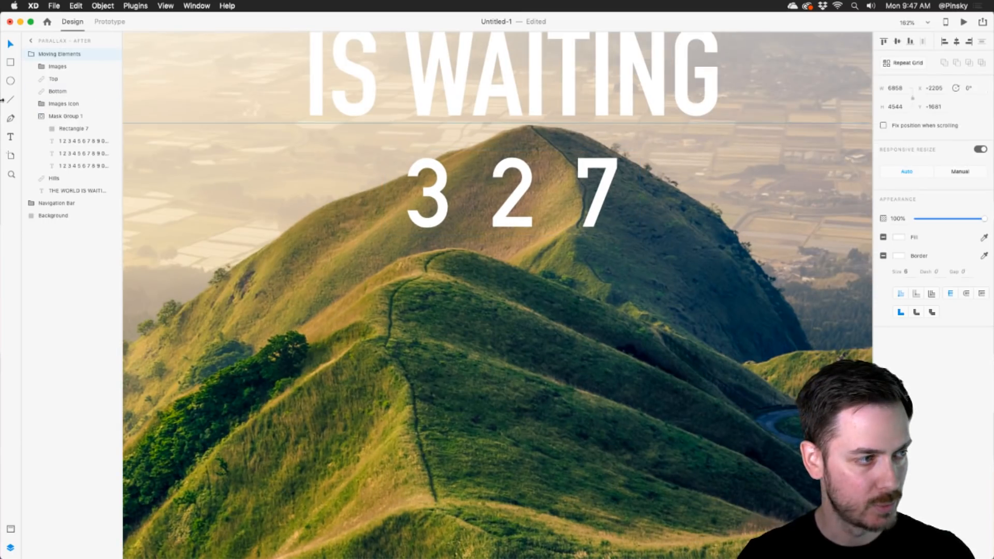
click(11, 137)
click(416, 254)
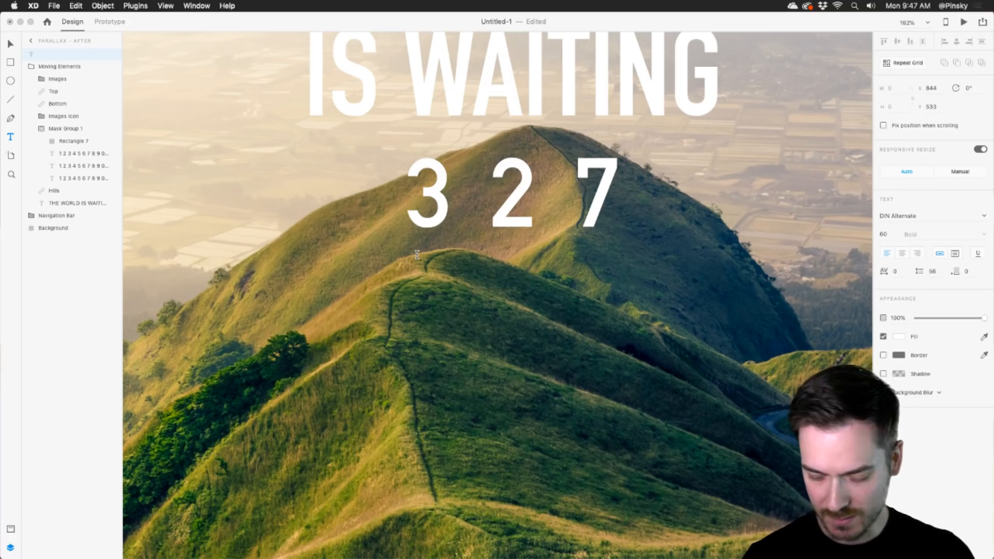
text(Places discovered)
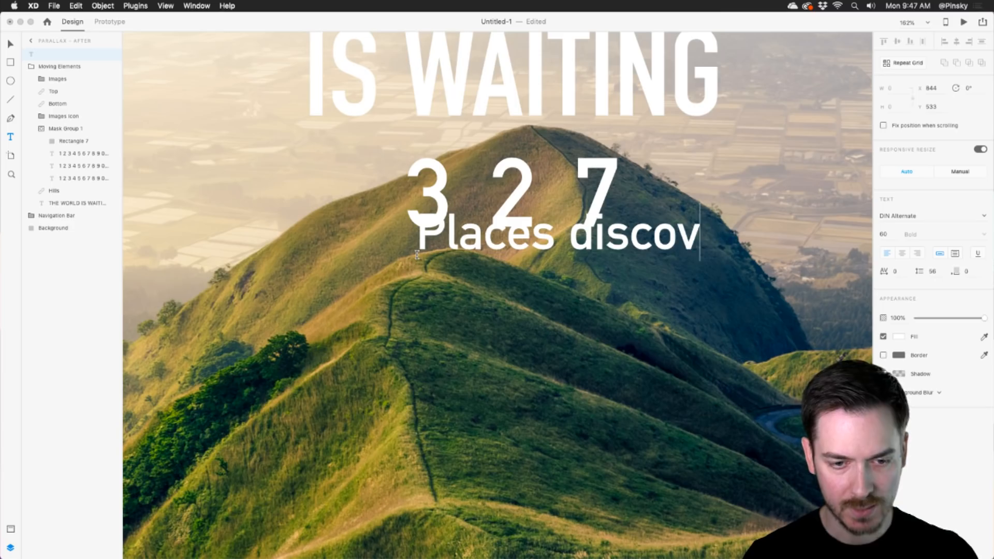
key(Escape)
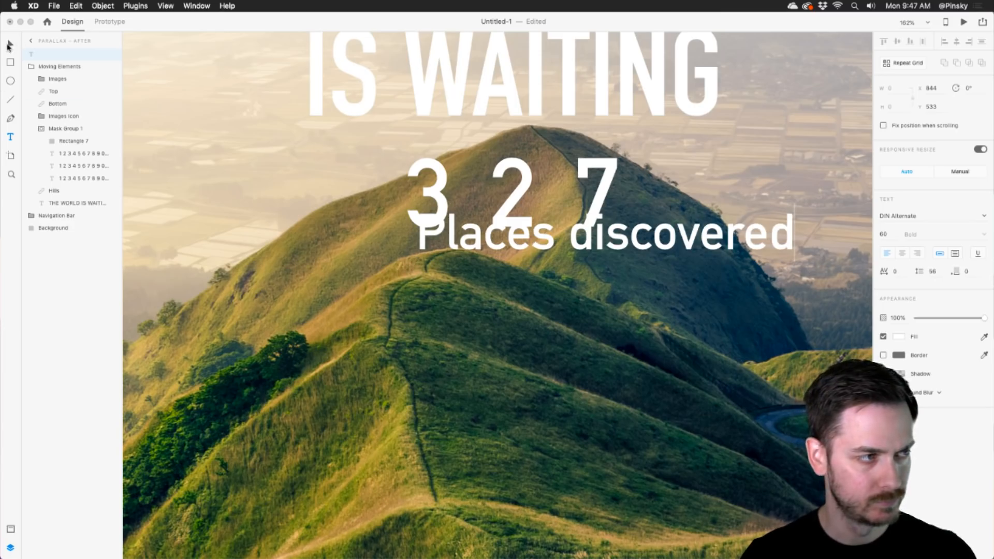
- Reduce the Places discovered label to size 33, position it under the digits at X 831, Y 510, and set its opacity to 60%
drag(604, 263, 524, 247)
drag(984, 318, 955, 321)
scroll(440, 289, down, 2)
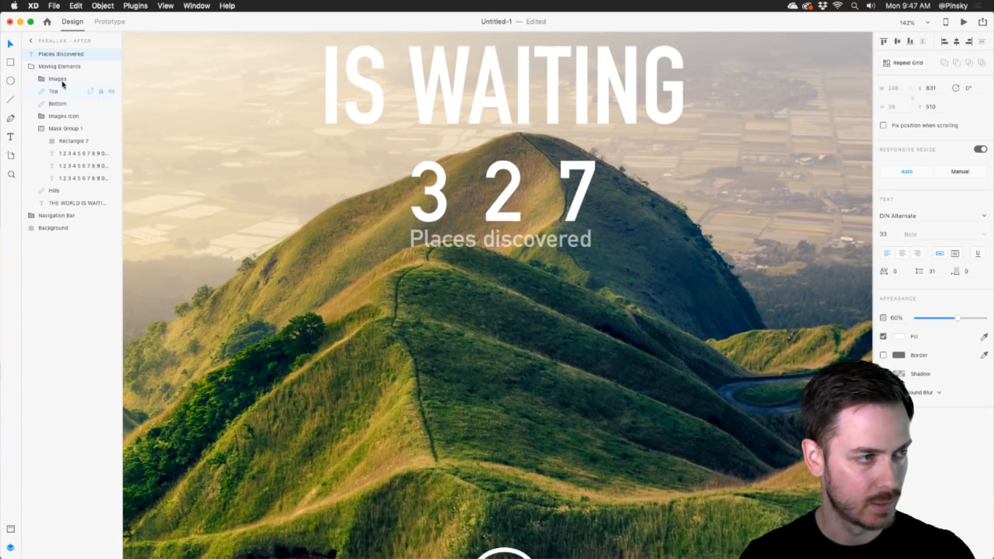
- Place the Places discovered layer of Parallax – After inside Moving Elements, between Images Icon and Mask Group 1
drag(61, 54, 67, 123)
scroll(393, 215, left, 3)
click(309, 217)
- Paste the Places discovered label onto Parallax – Before and place it inside Moving Elements, between Images Icon and Mask Group 1
scroll(309, 217, down, 5)
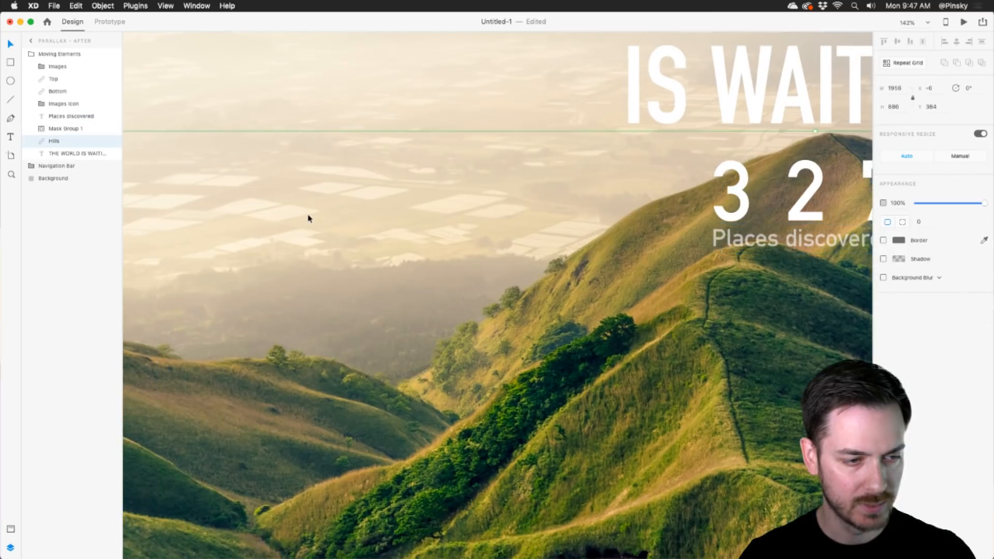
scroll(350, 226, down, 5)
drag(386, 218, 673, 199)
click(300, 204)
scroll(300, 204, up, 5)
key(super+v)
drag(58, 54, 60, 109)
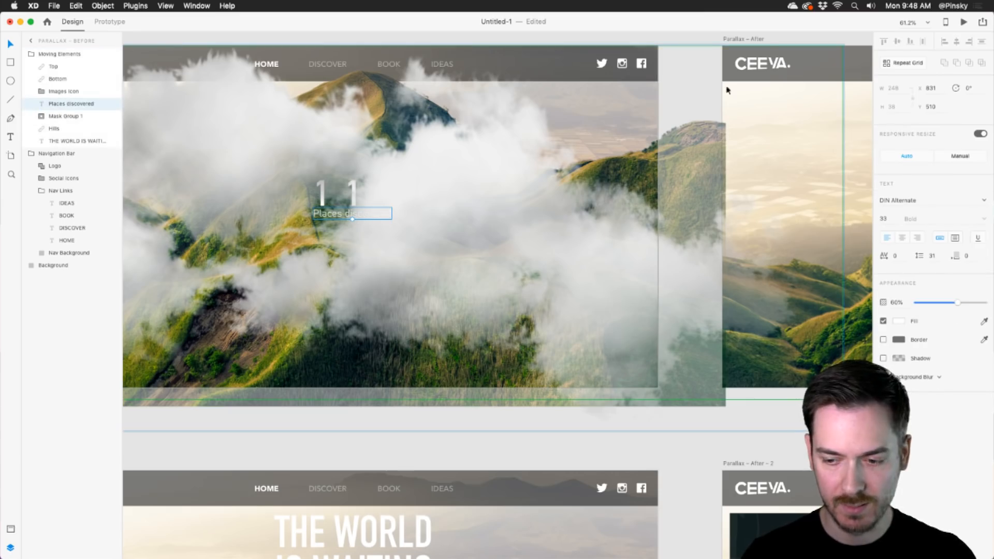
- Preview the prototype twice from Parallax – Before to check the rolling counter with its label, closing the preview each time
click(964, 23)
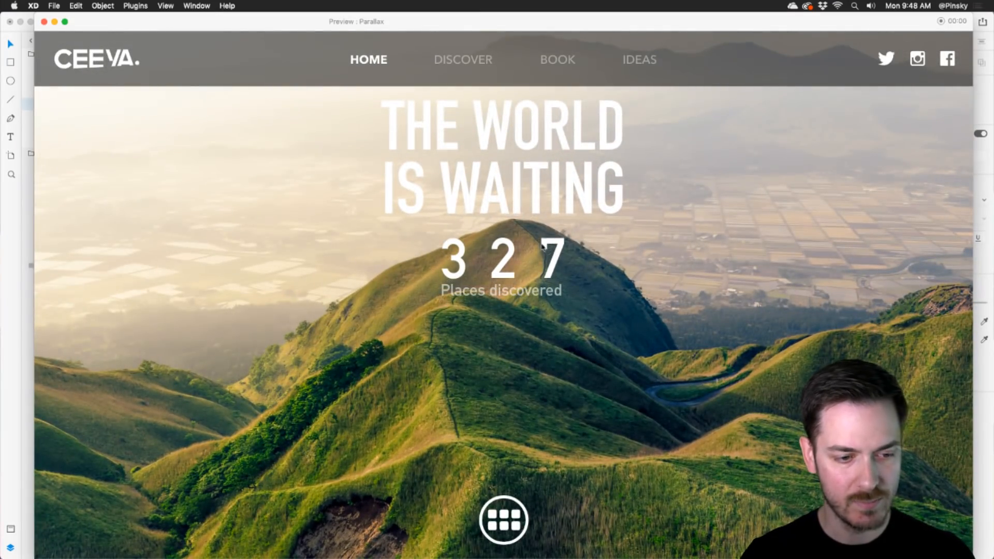
key(super+w)
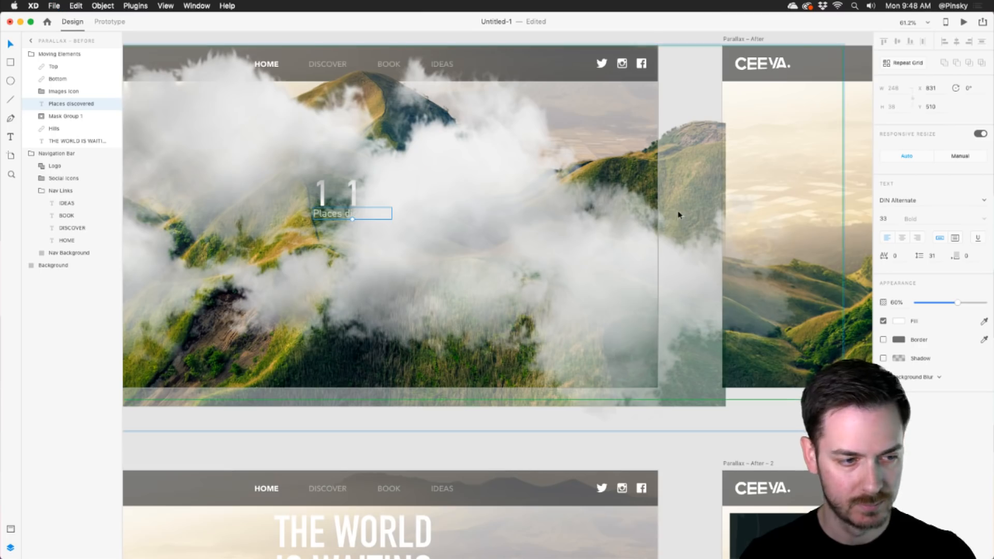
click(966, 22)
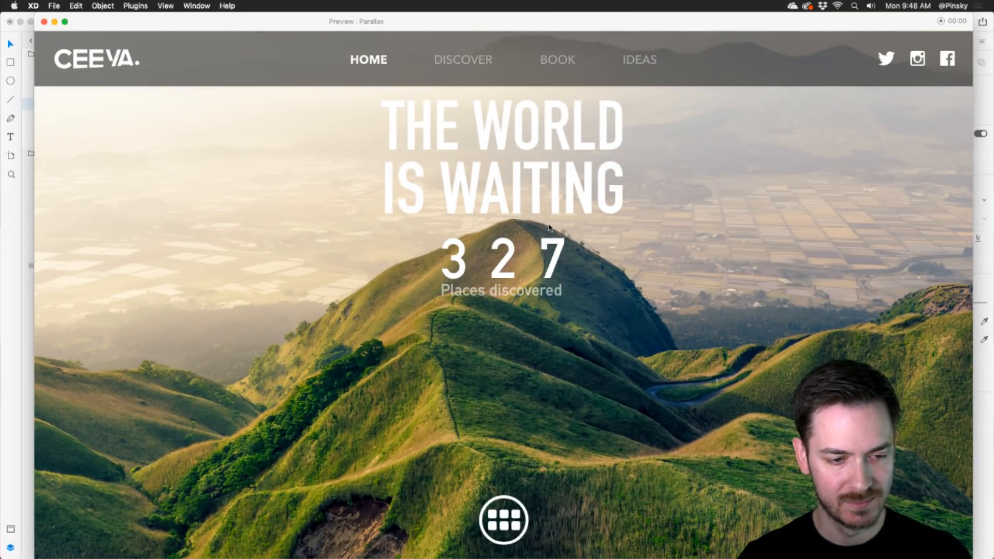
key(Escape)
- Copy the Places discovered label and Mask Group 1 from Parallax – After, and select Moving Elements on Parallax – After – 1
drag(658, 227, 564, 237)
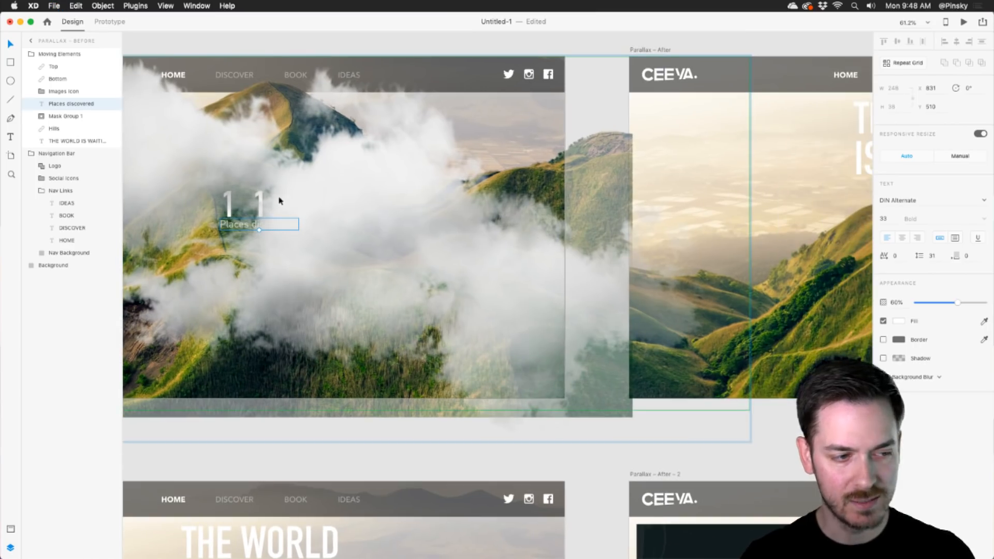
scroll(603, 200, right, 10)
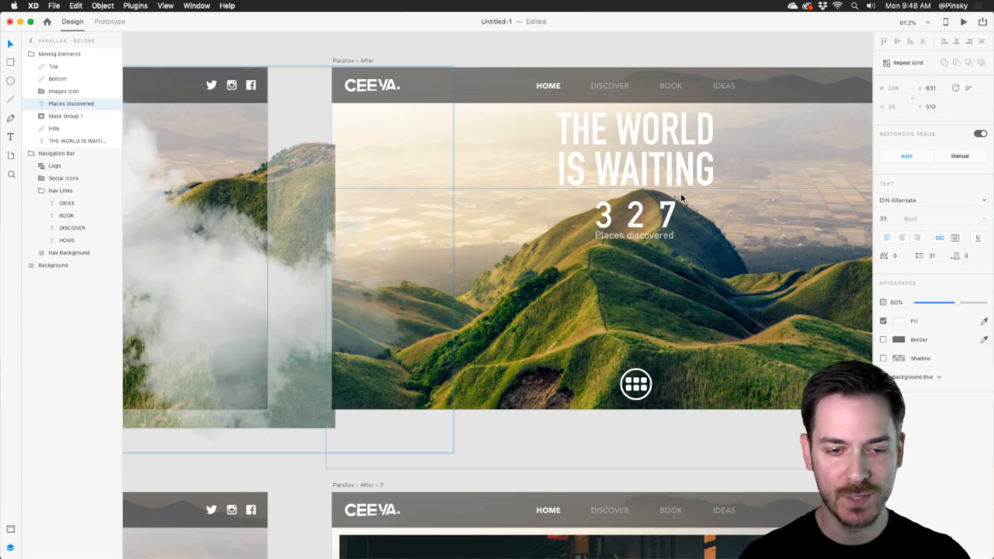
key(Escape)
scroll(739, 159, right, 5)
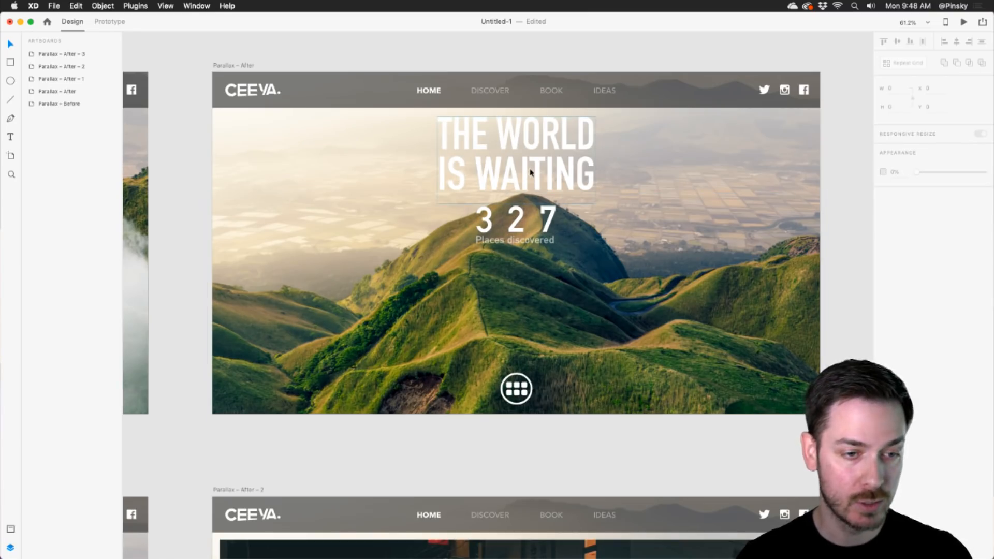
click(563, 159)
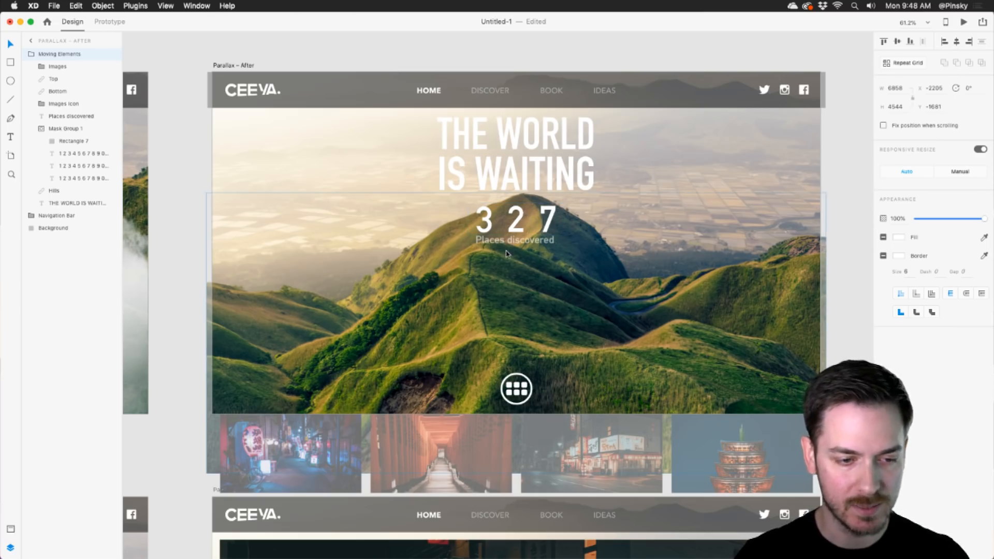
scroll(533, 242, left, 3)
scroll(533, 242, down, 4)
scroll(533, 243, up, 4)
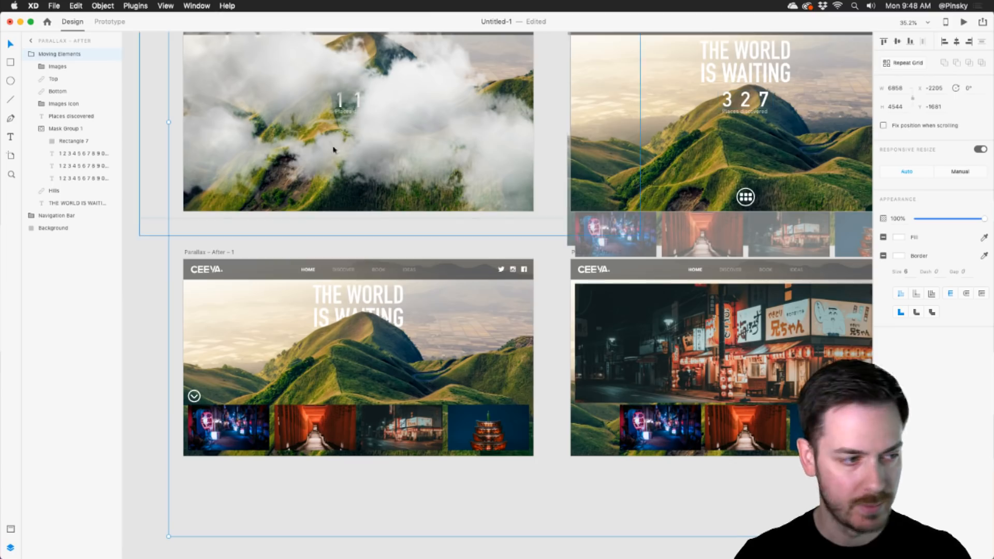
click(68, 119)
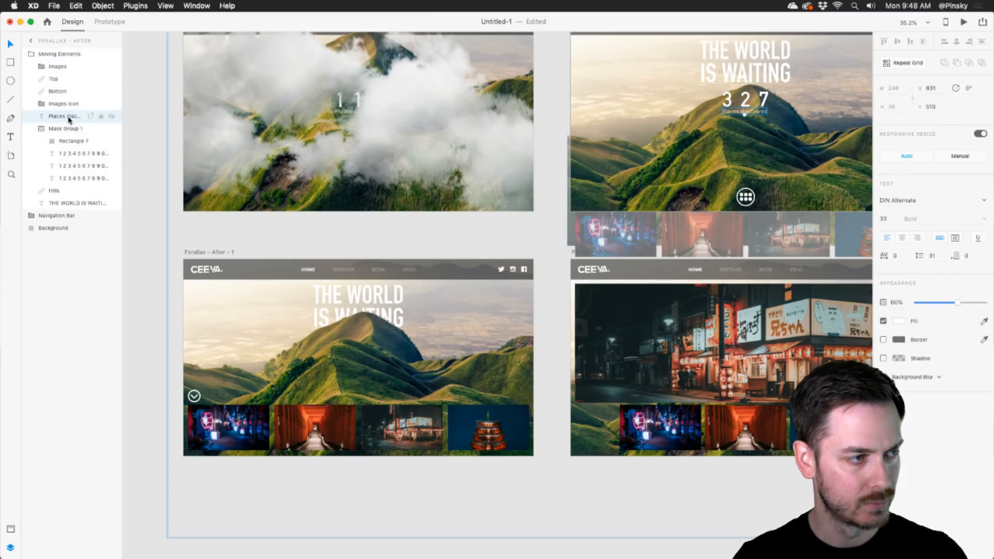
shift+click(66, 104)
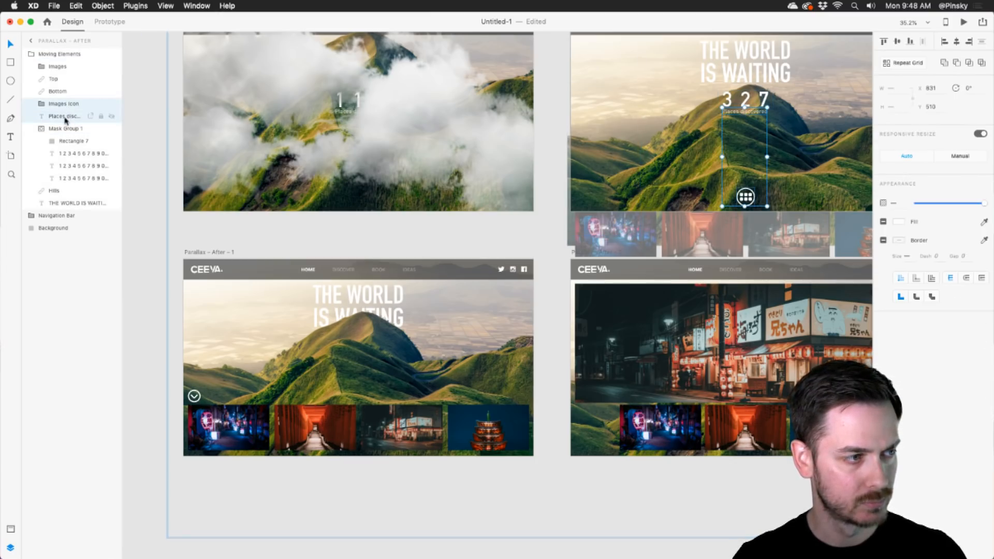
key(super+c)
click(334, 346)
drag(335, 347, 400, 273)
scroll(403, 266, up, 4)
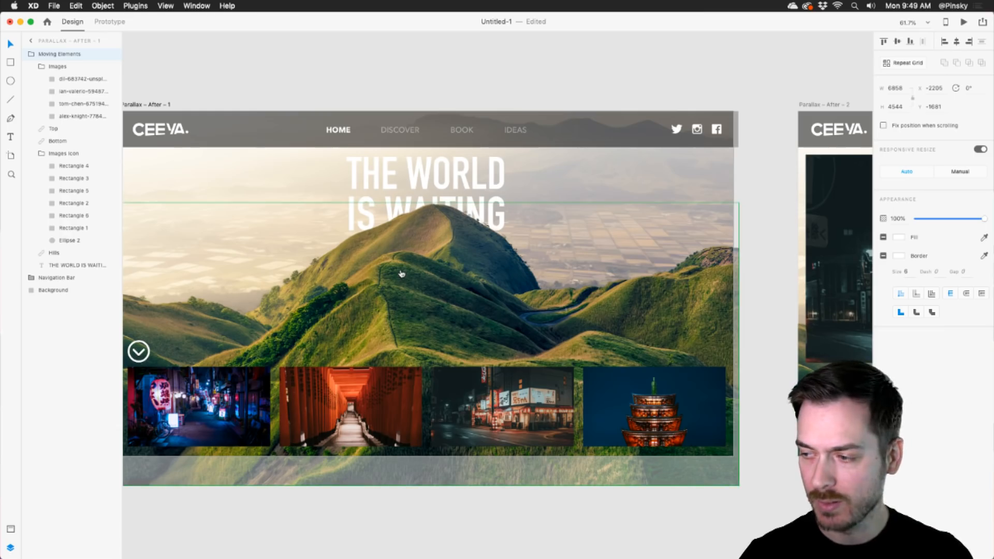
- Switch to Chrome, view the Auto-Animate UI Kit page on Behance and the Adobe XD Playoff page on Dribbble, and return to XD
key(super+Tab)
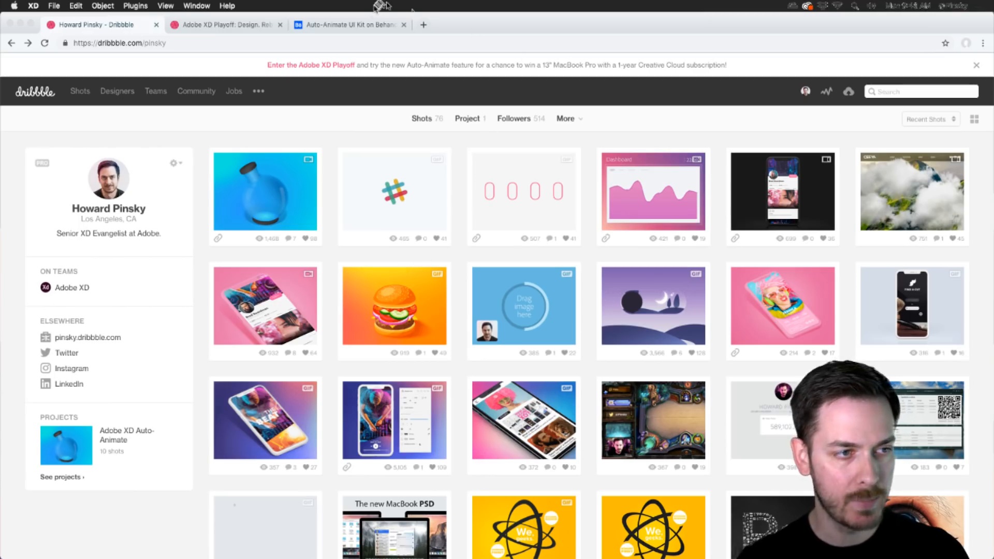
click(369, 24)
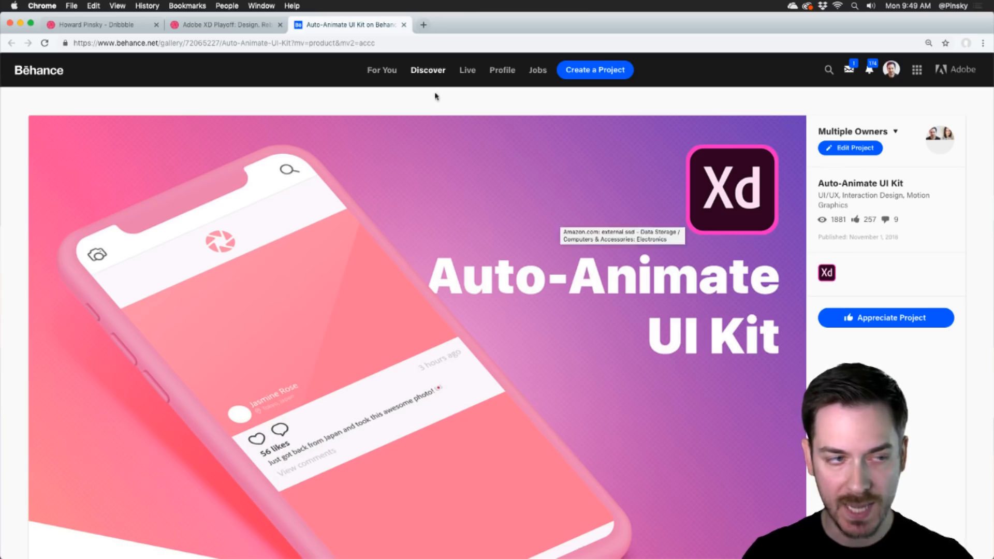
click(227, 29)
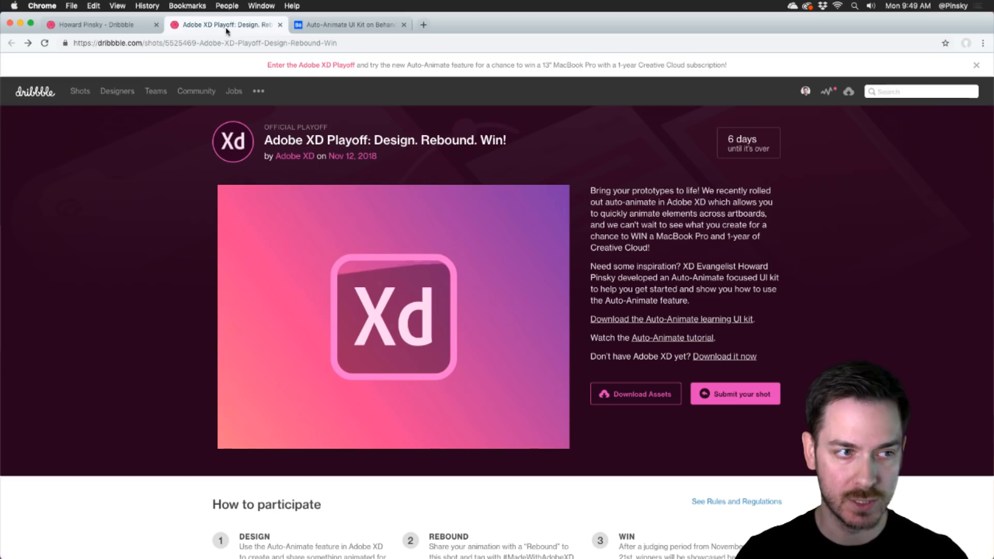
click(342, 30)
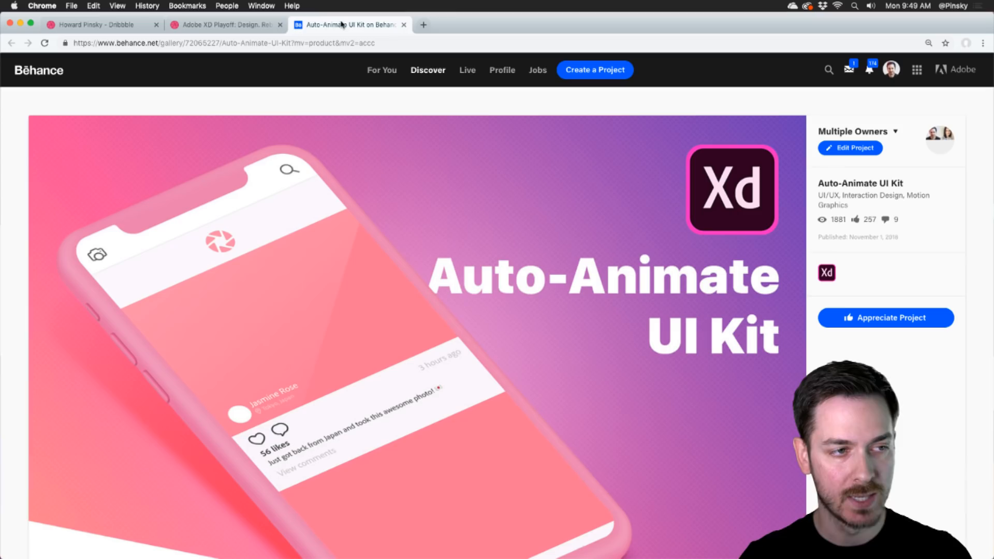
click(240, 25)
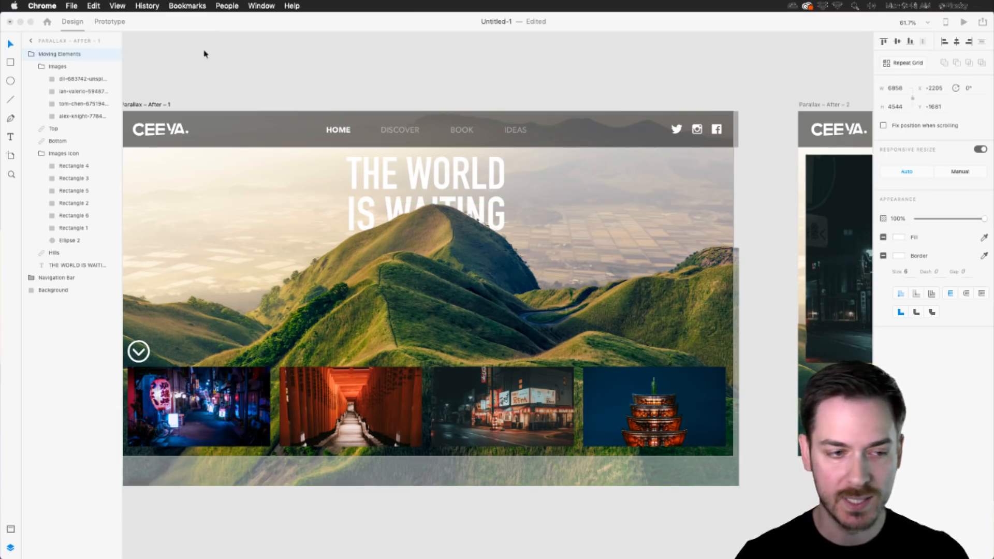
- Paste the 3 2 7 counter and its label onto Parallax – After – 1 and place them inside Moving Elements, between Images Icon and Hills
click(411, 263)
key(super+v)
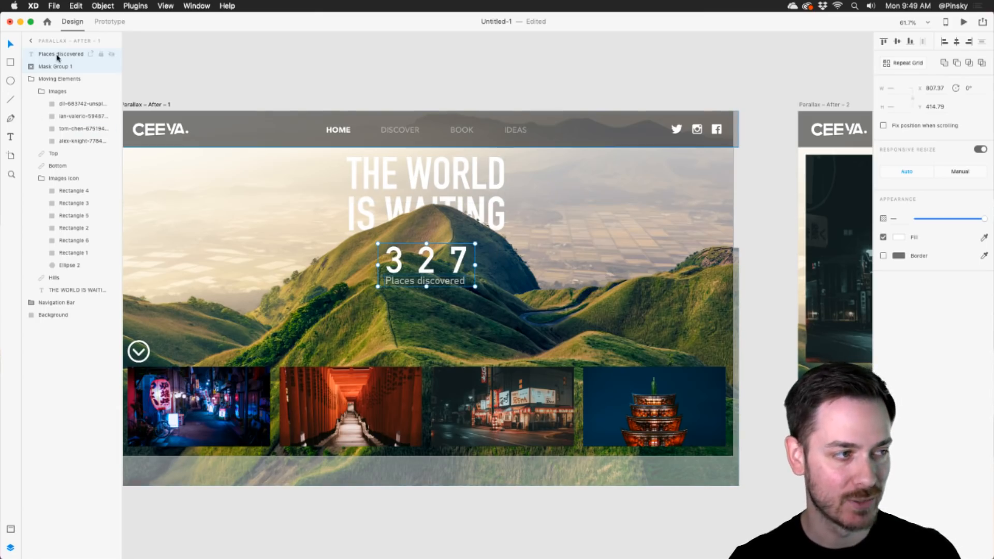
drag(66, 54, 32, 276)
drag(23, 279, 26, 276)
- Preview the prototype from Parallax – Before, open the image gallery, enlarge the street photo, go back to the start view, and close the preview
click(524, 202)
alt+super+click(532, 109)
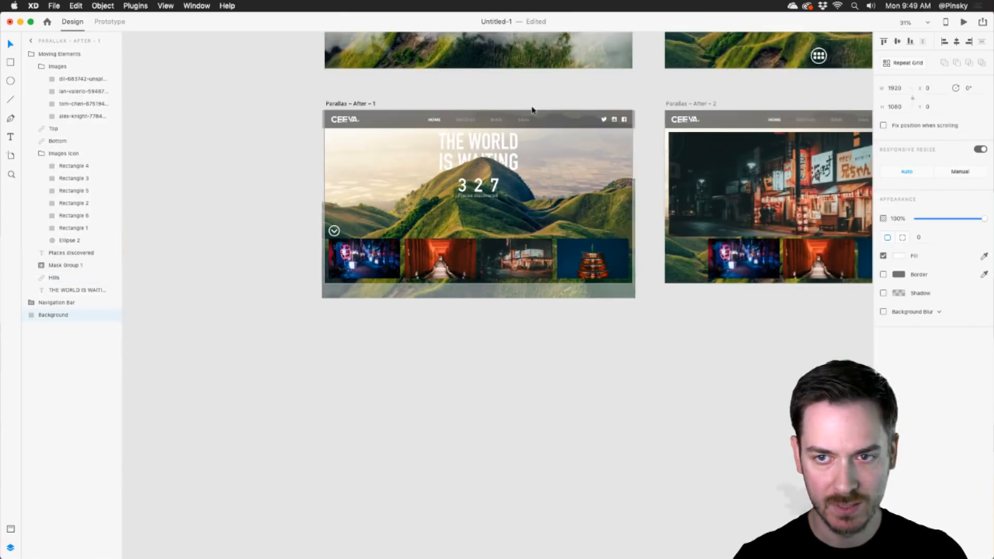
drag(532, 108, 499, 262)
click(444, 127)
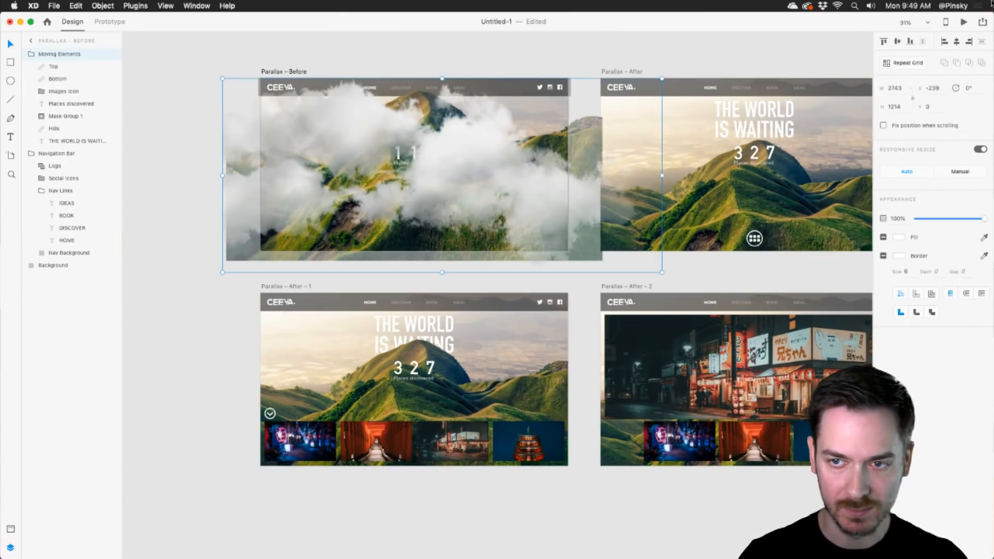
click(964, 22)
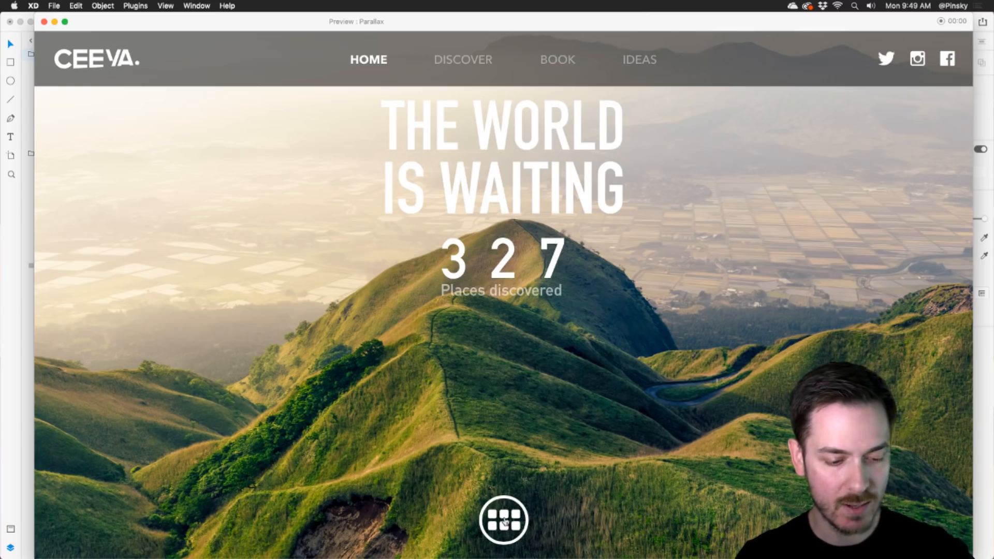
click(504, 519)
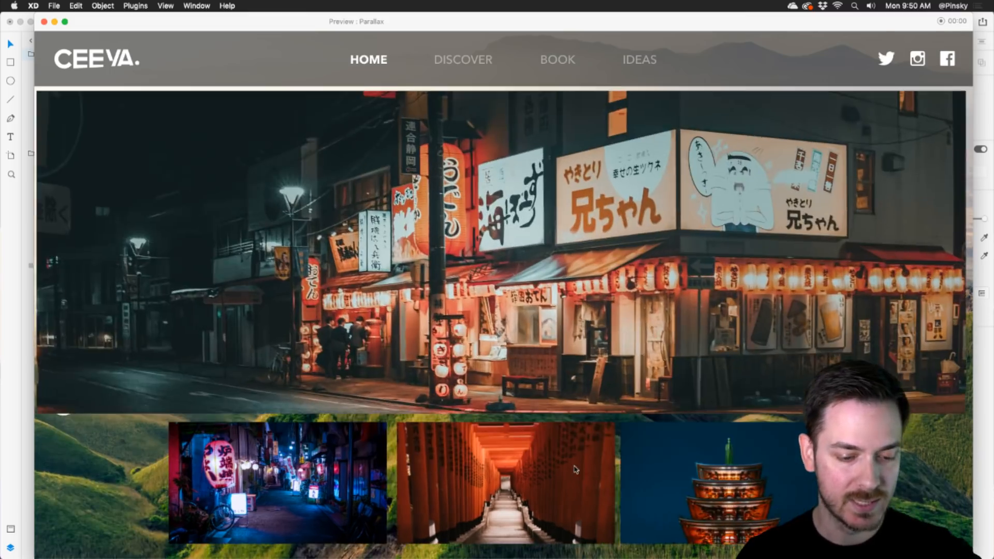
click(576, 470)
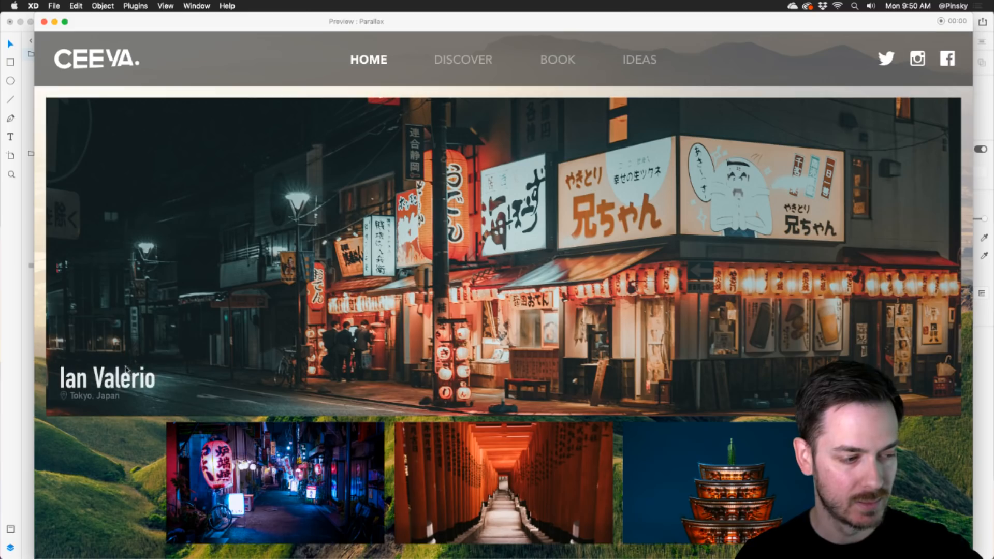
click(442, 284)
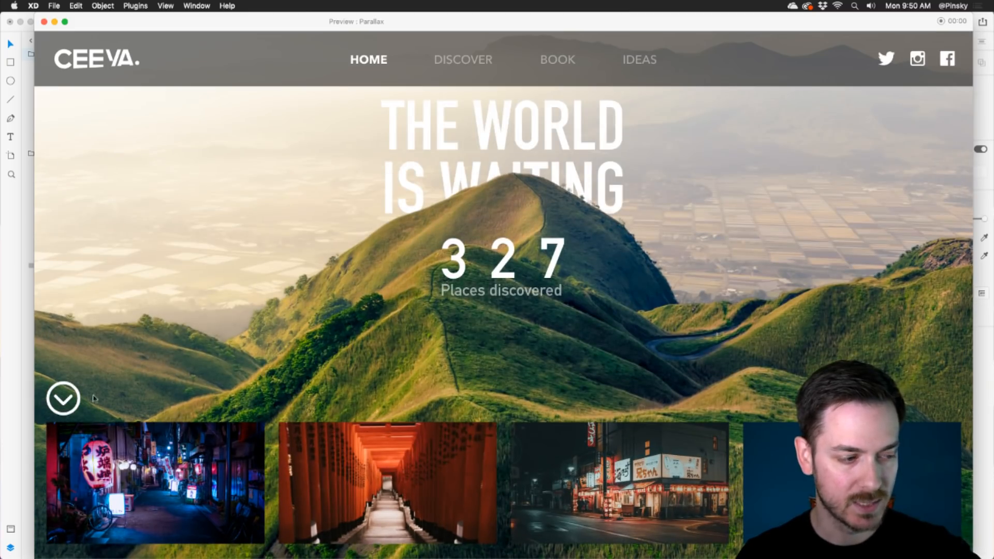
click(59, 402)
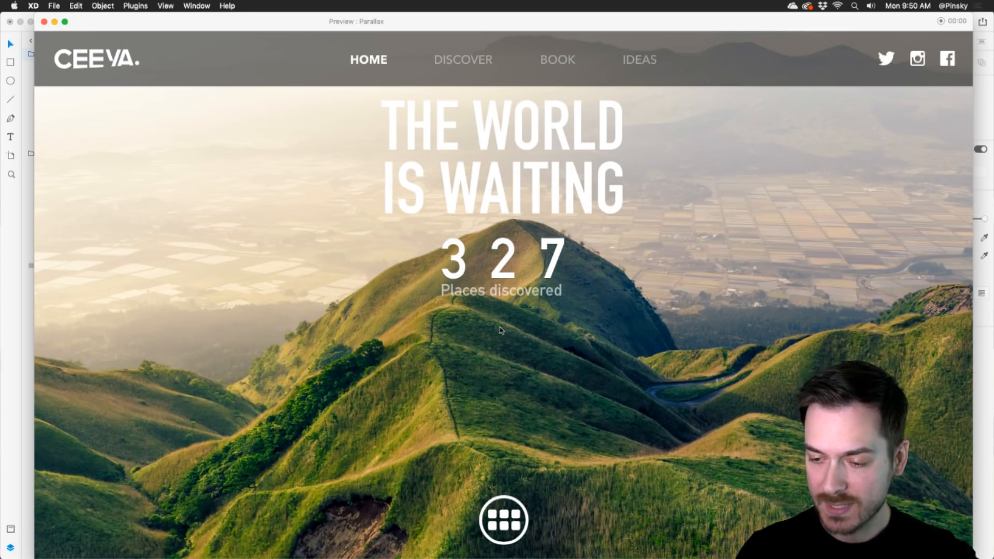
click(44, 22)
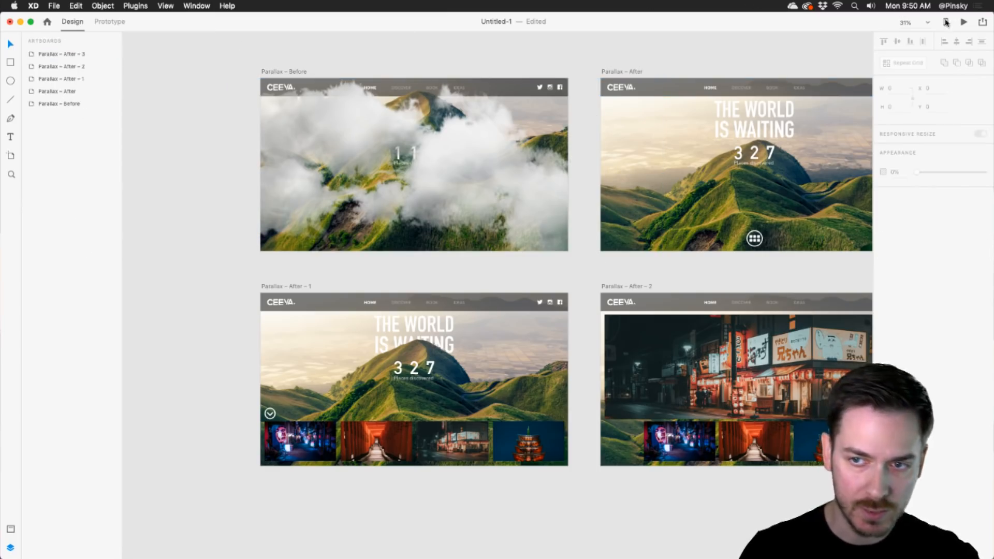
click(983, 22)
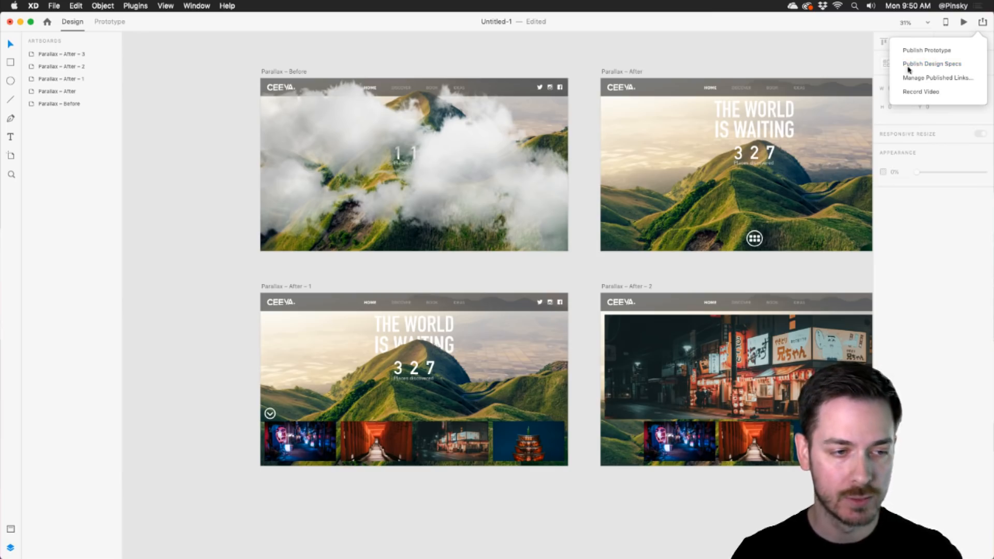
click(494, 178)
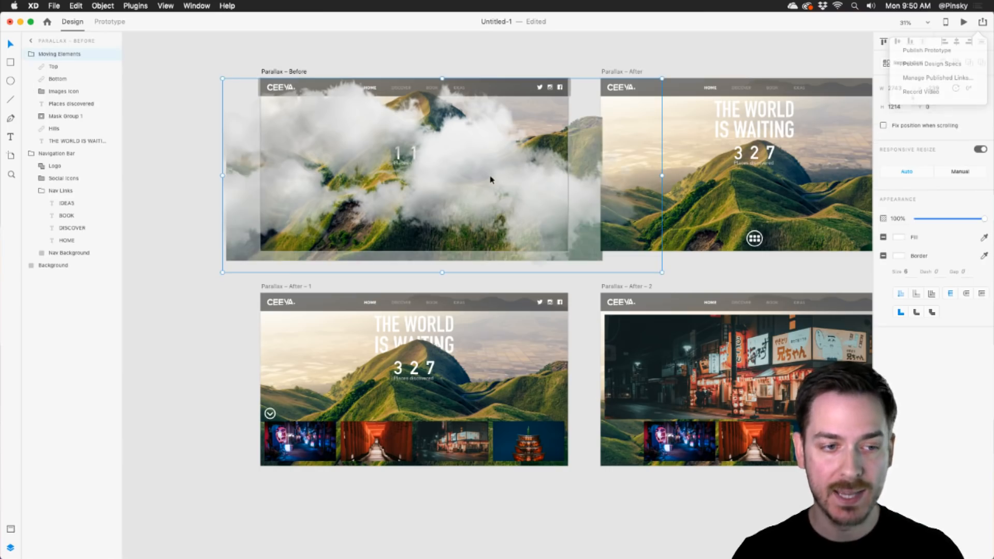
- Mark the Top and Bottom cloud layers of Parallax – Before for batch export
scroll(398, 177, up, 5)
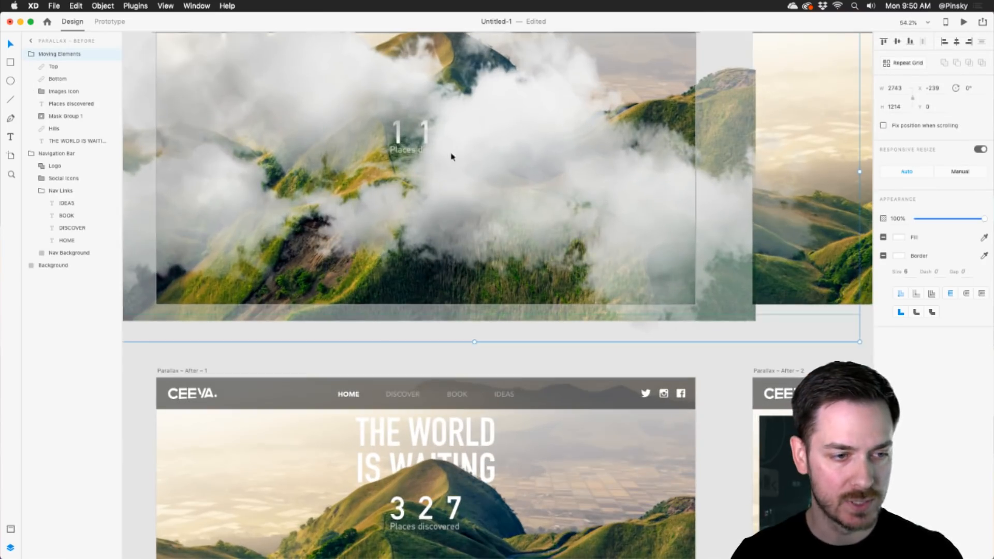
click(56, 67)
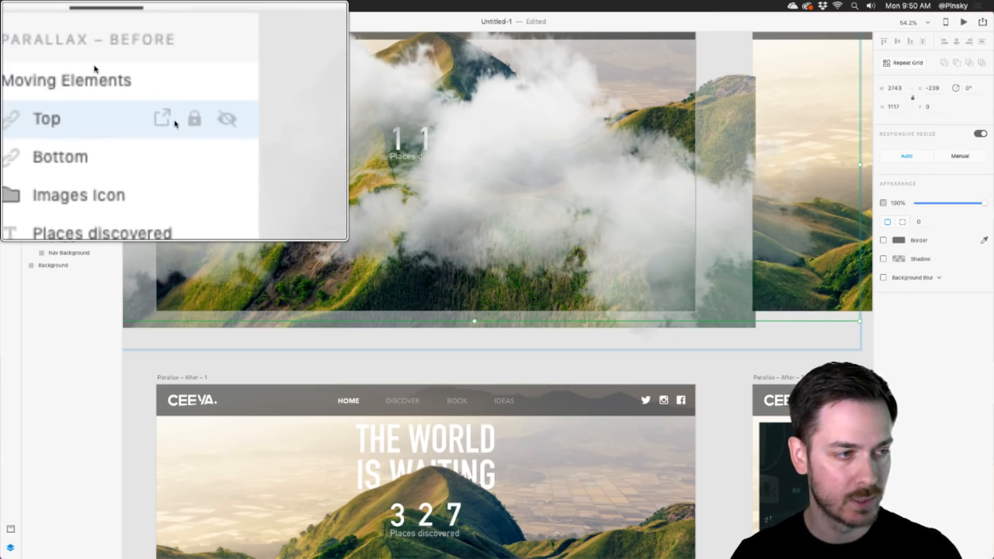
click(93, 69)
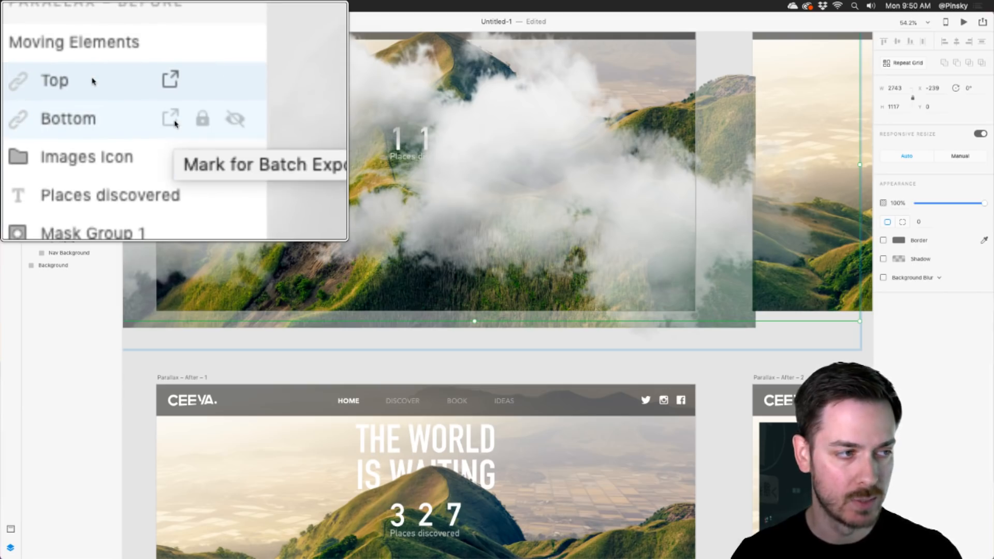
click(92, 79)
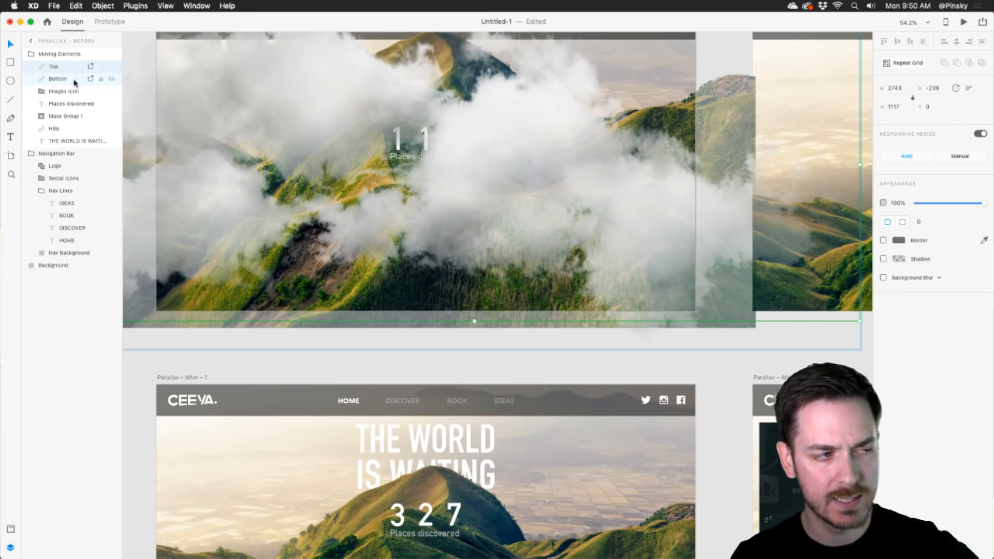
click(91, 68)
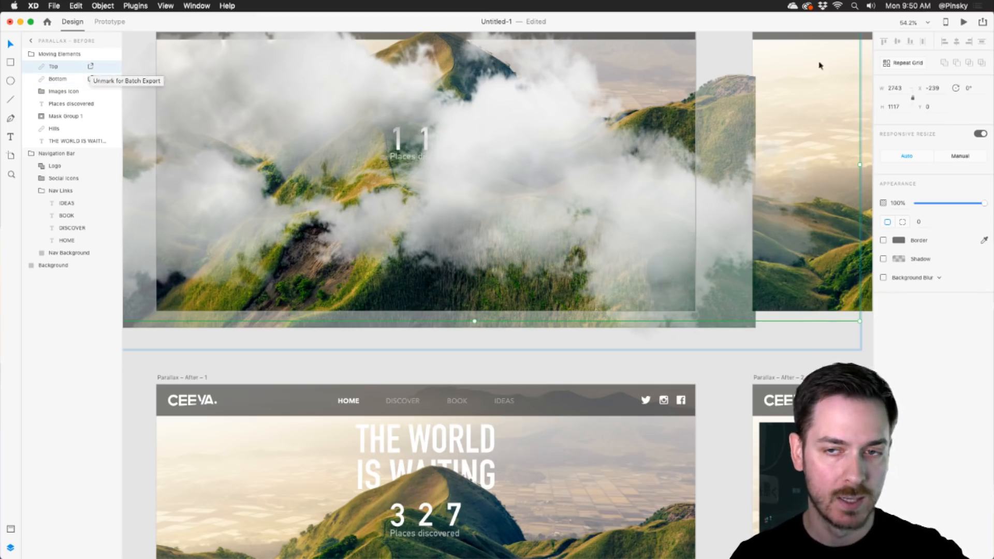
- View the publishing and video recording options, dismiss them, and clear the artboard selection
click(982, 22)
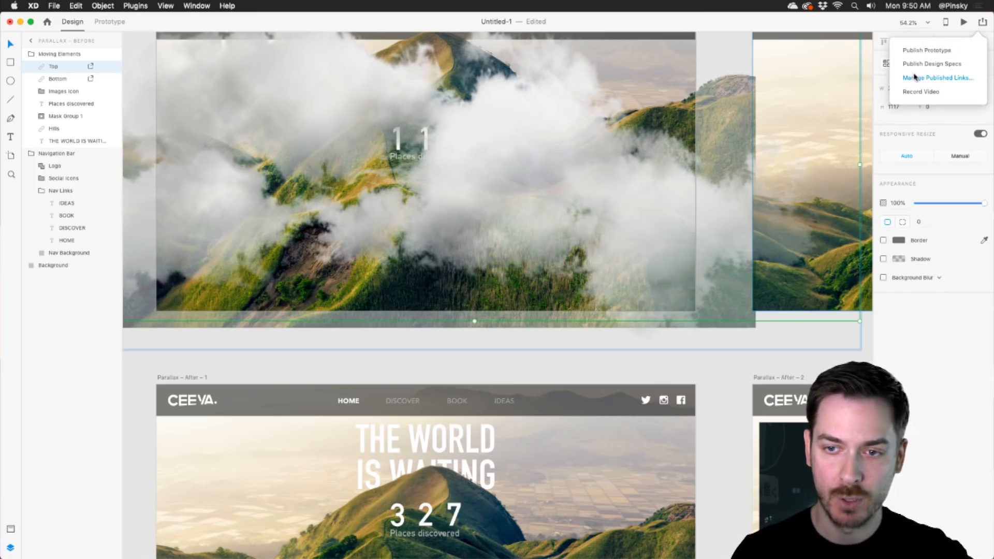
click(725, 62)
scroll(715, 60, up, 5)
click(717, 77)
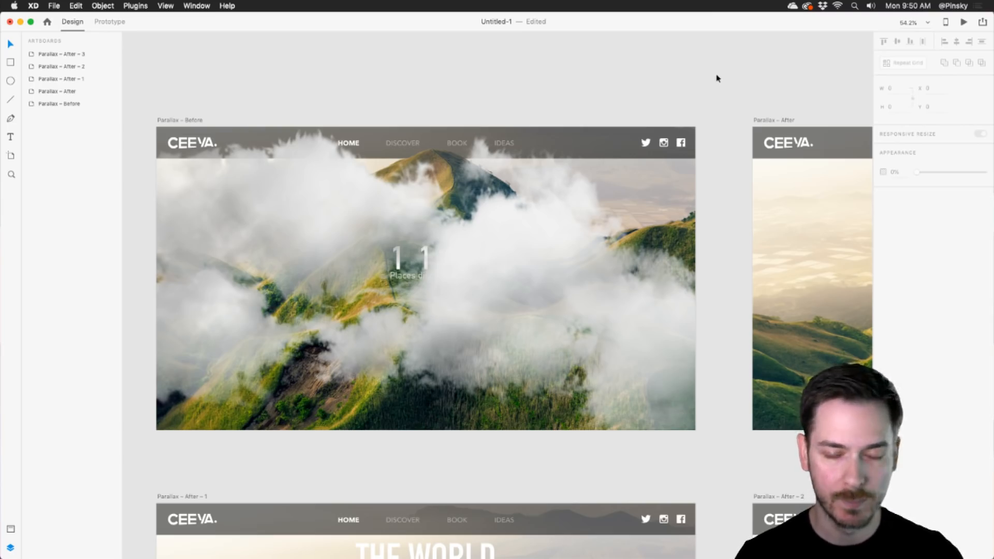
- Open the plugin browser and look through the list of all available plugins
scroll(715, 75, down, 3)
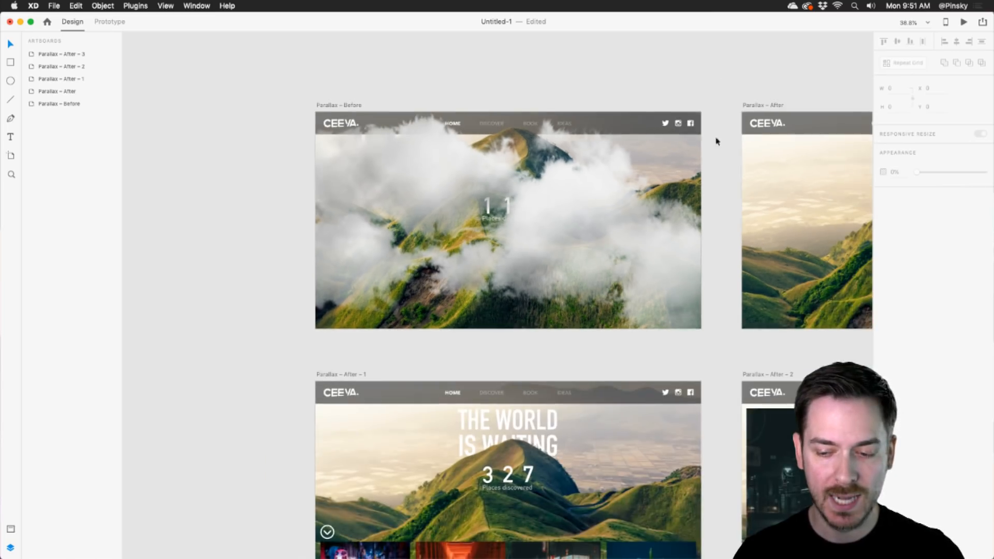
drag(720, 170, 587, 139)
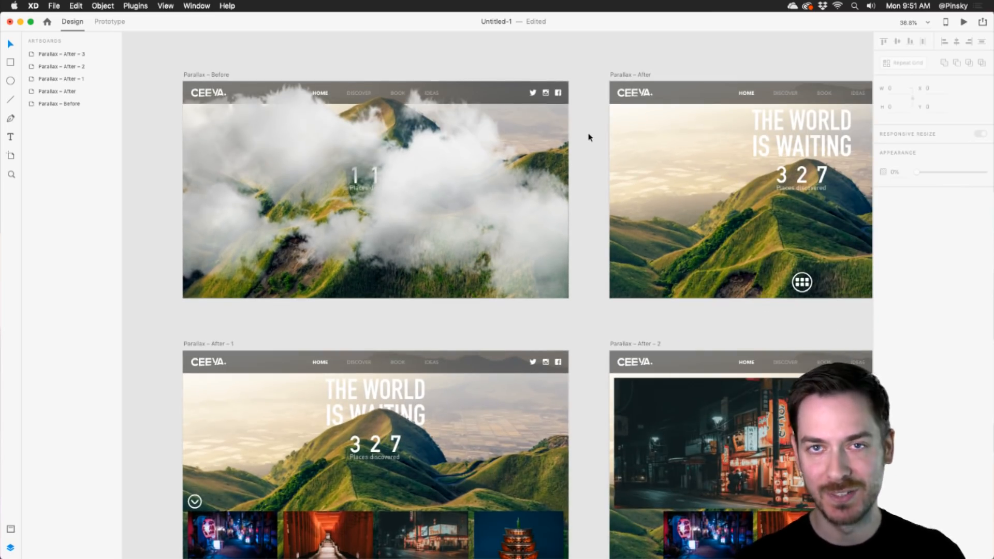
scroll(588, 143, down, 2)
drag(588, 142, 451, 151)
click(130, 5)
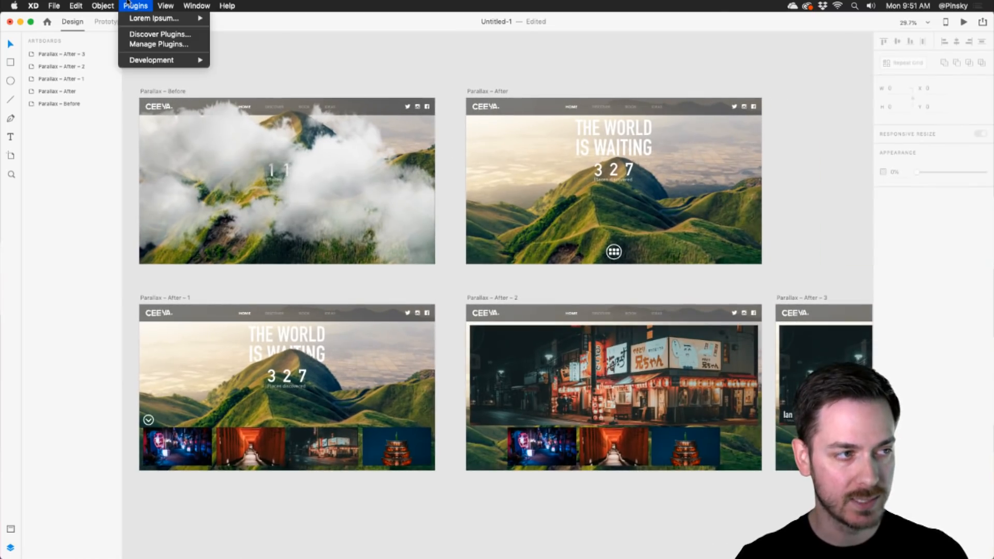
click(147, 35)
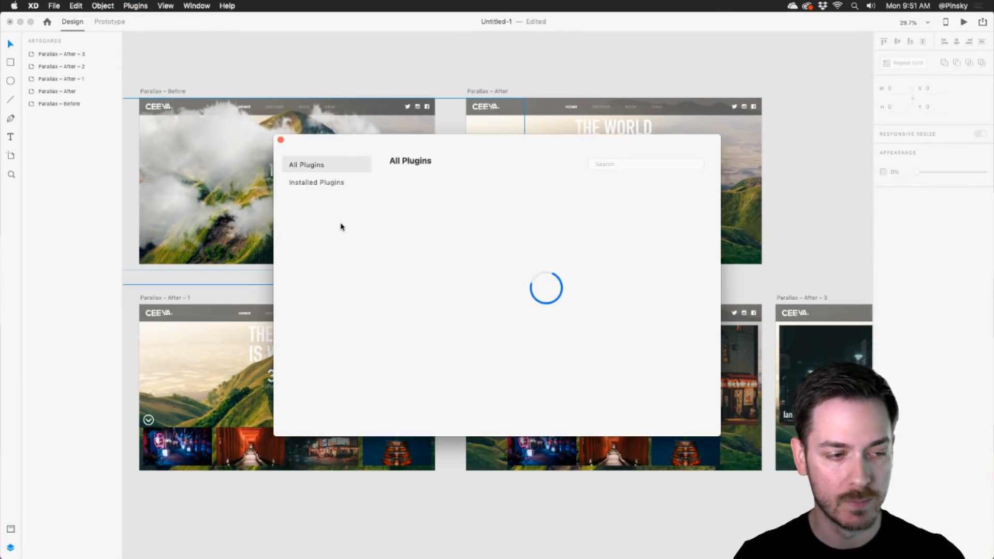
scroll(519, 251, down, 10)
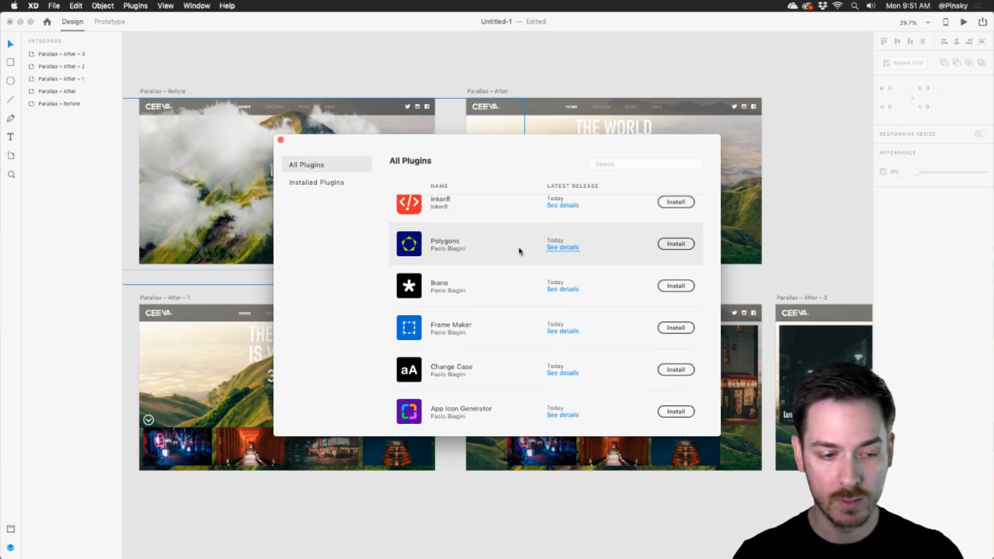
scroll(519, 251, down, 3)
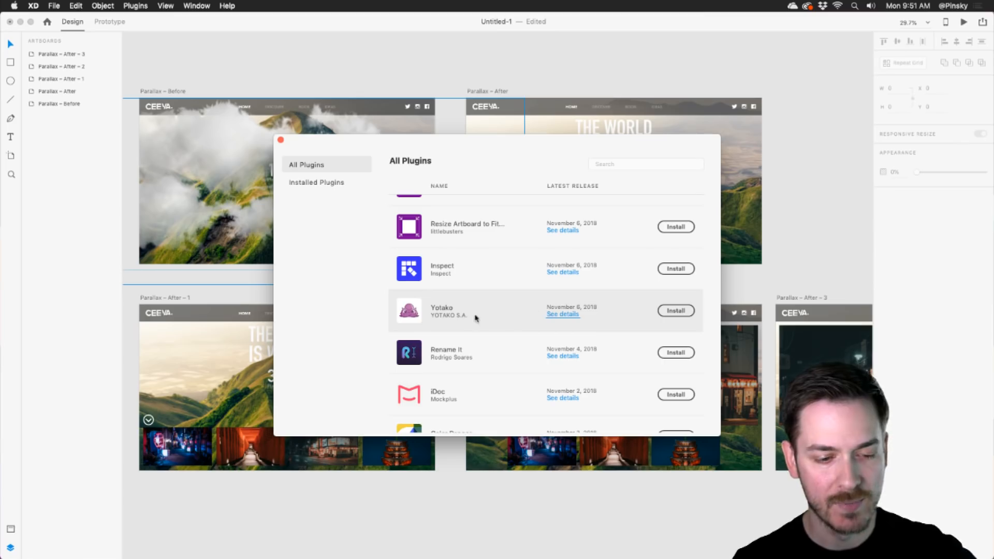
- Read the details of the Yotako plugin, return to the start of the list, and close the plugin browser
click(559, 314)
scroll(538, 325, down, 2)
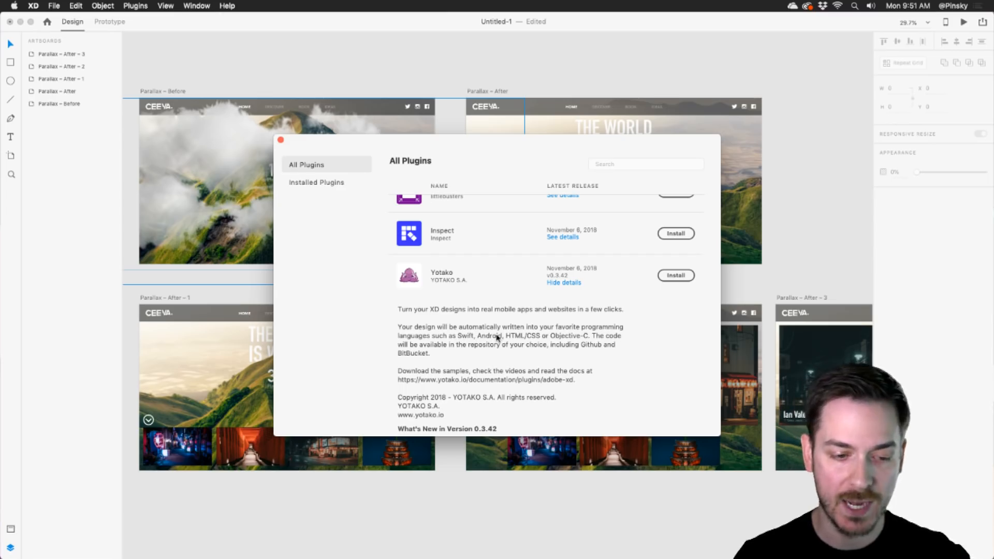
scroll(517, 345, down, 1)
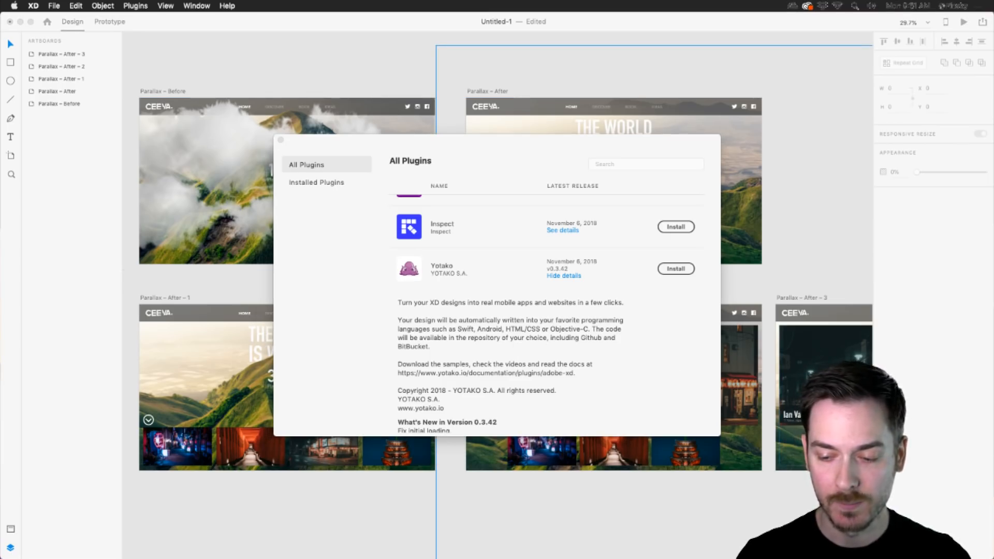
click(521, 160)
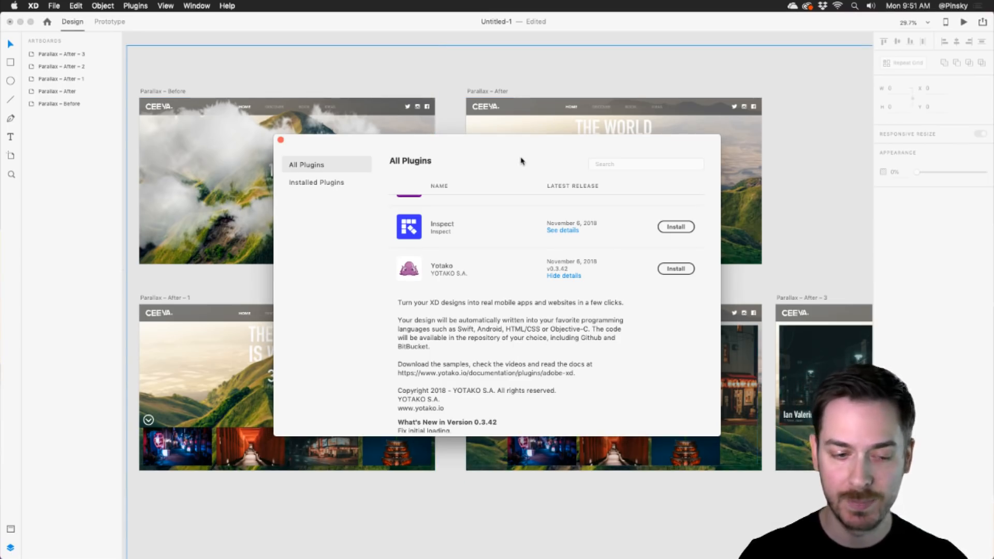
scroll(538, 361, up, 10)
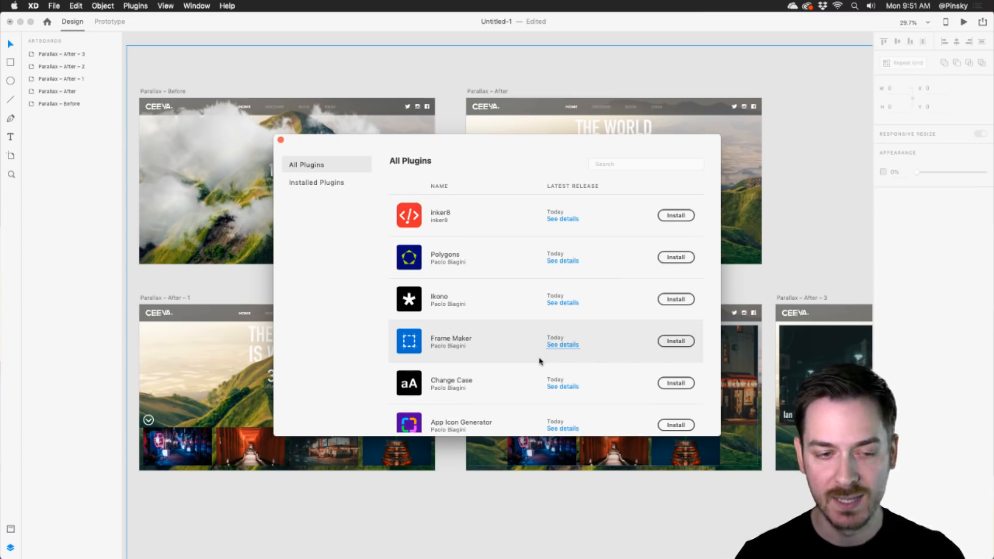
click(280, 140)
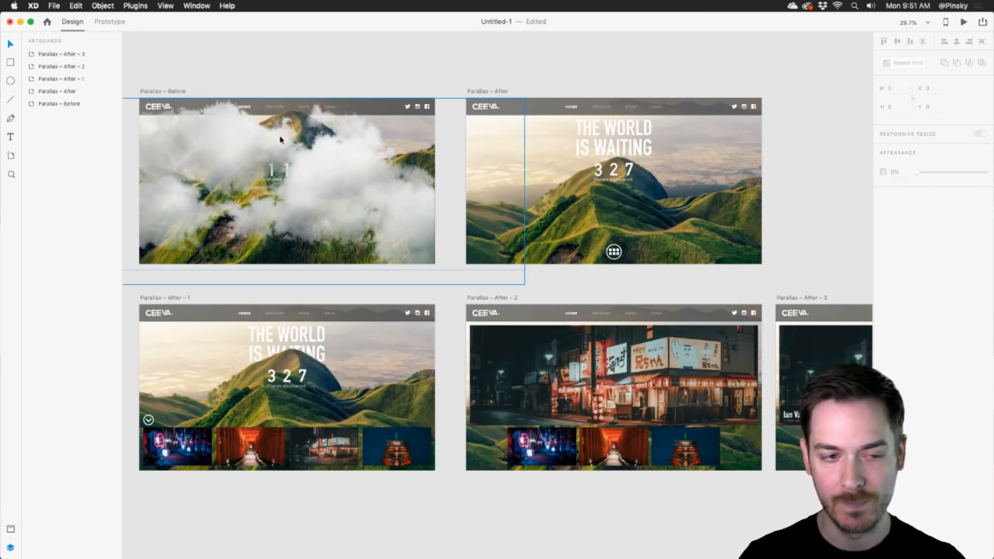
scroll(544, 175, left, 4)
scroll(545, 175, down, 1)
drag(545, 175, 448, 187)
scroll(514, 262, down, 3)
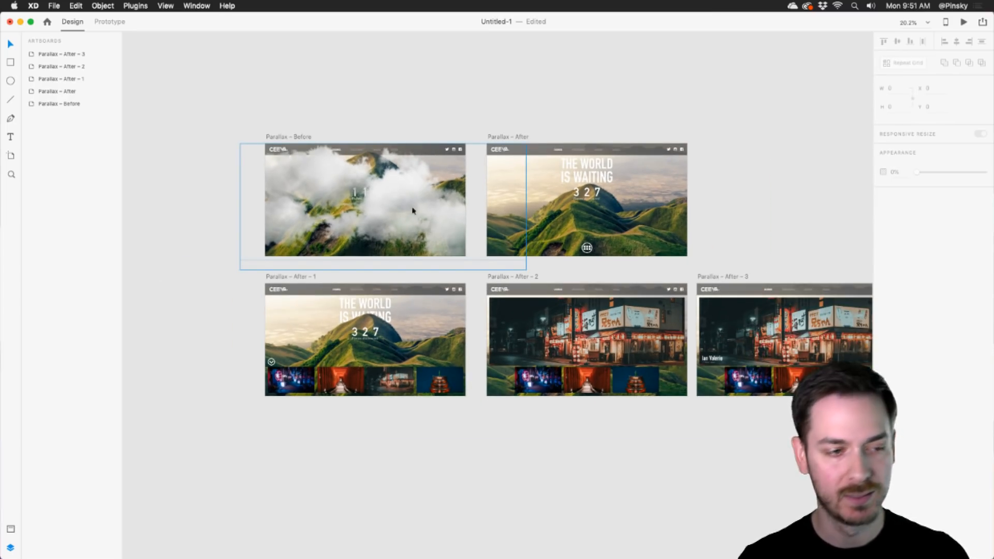
scroll(321, 138, up, 3)
drag(358, 157, 271, 73)
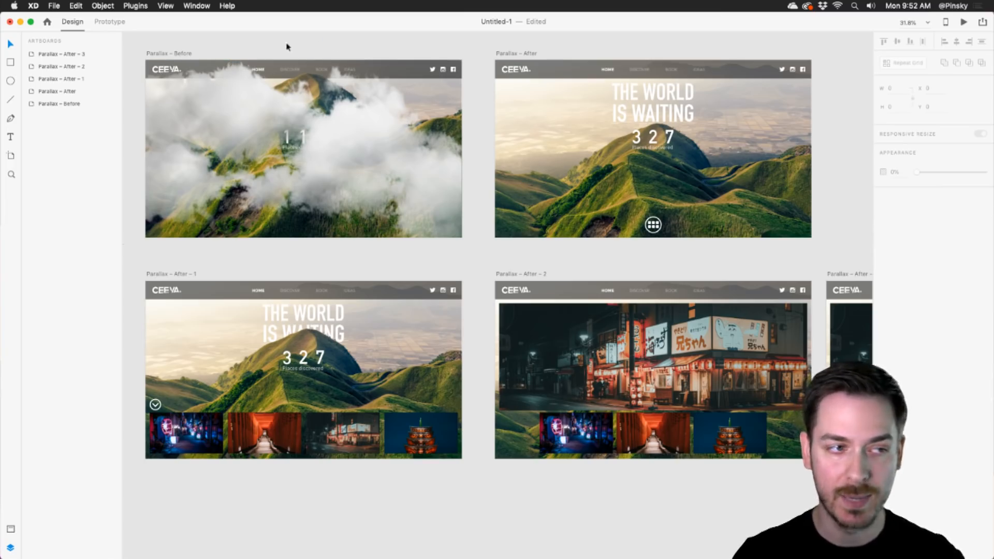
- Preview the prototype from Parallax – Before, going through the image gallery and the enlarged street photo and back, and close the preview
click(175, 54)
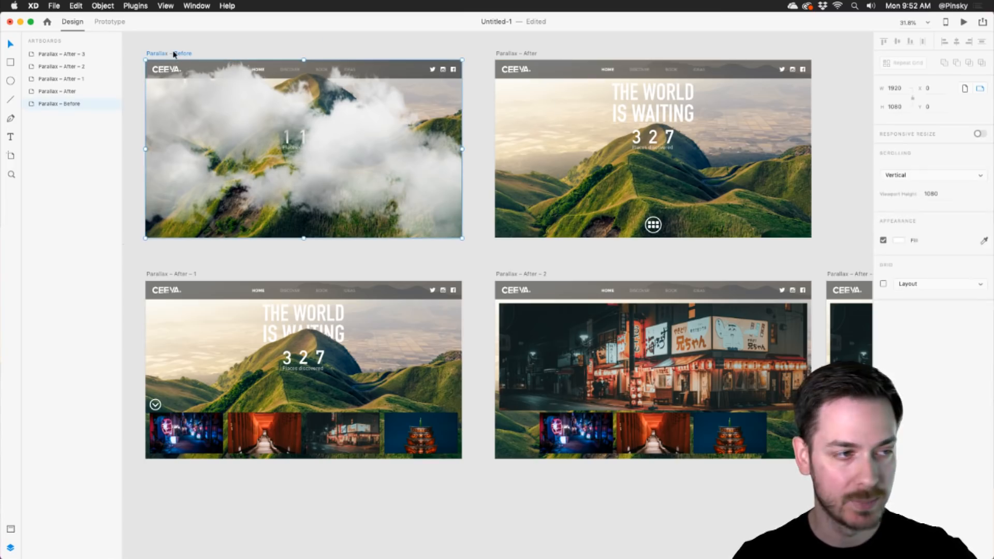
click(964, 23)
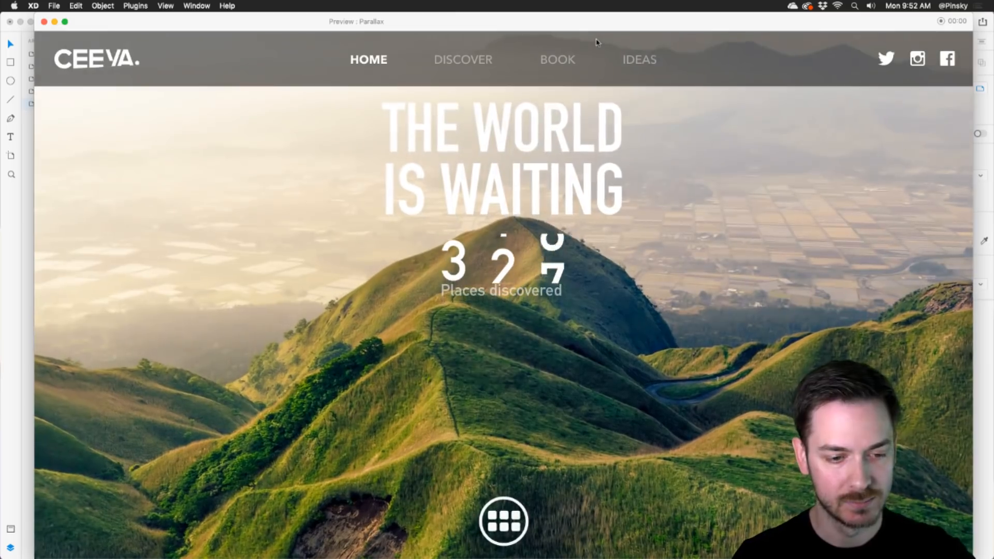
click(508, 515)
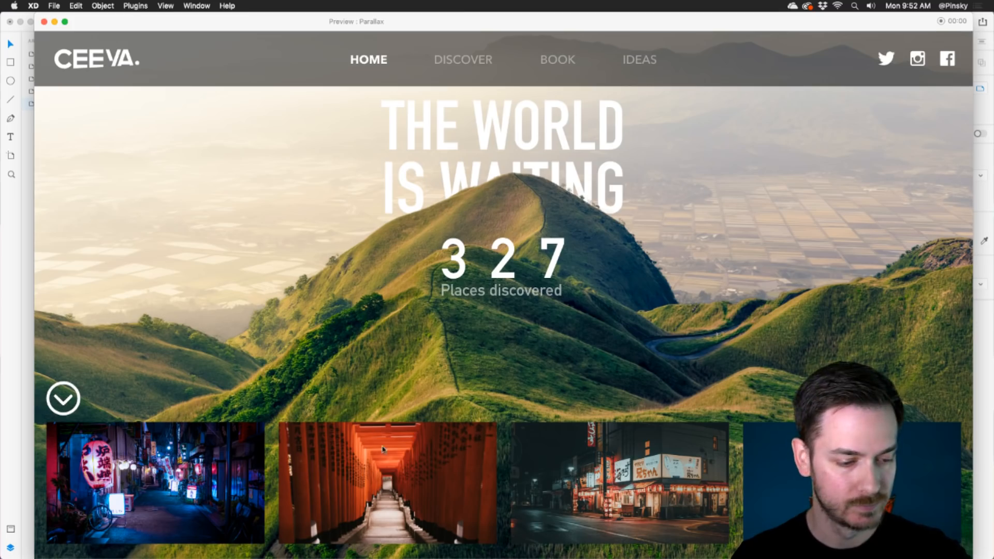
click(630, 478)
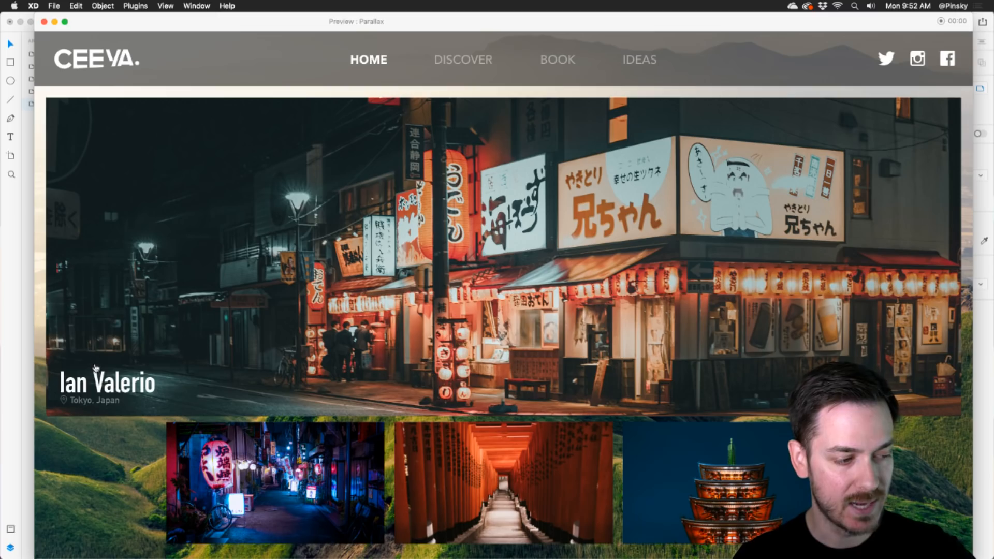
click(351, 303)
click(66, 400)
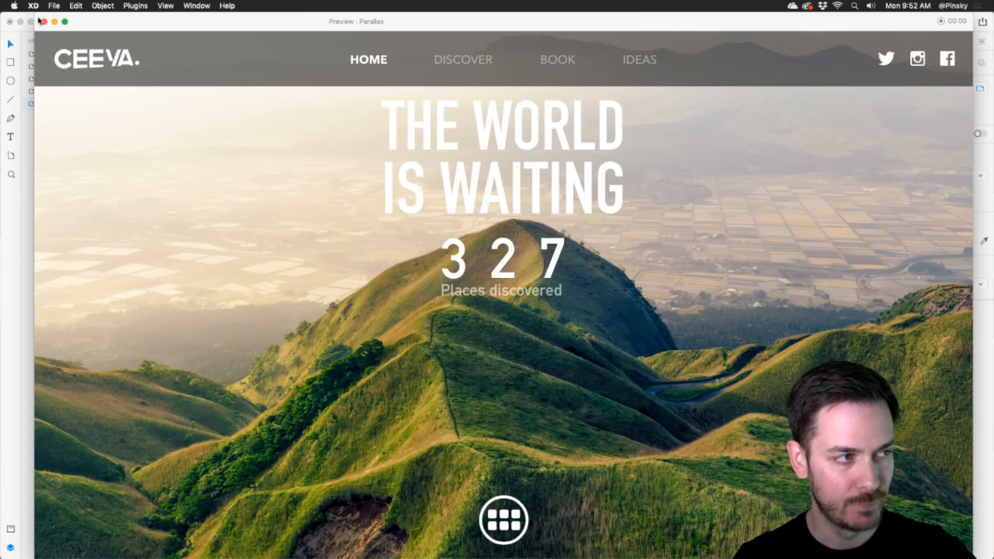
click(44, 22)
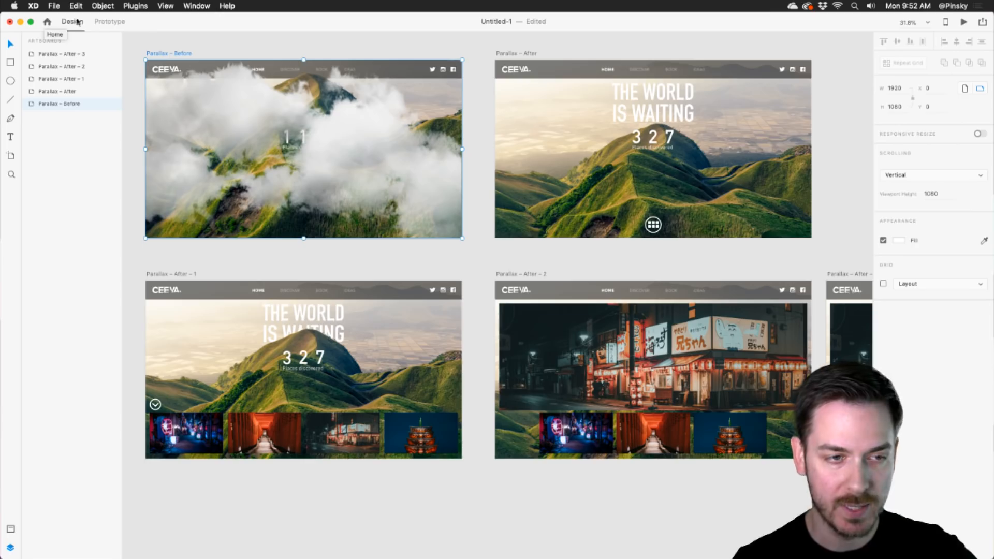
- Switch to Chrome and look through the Auto-Animate UI Kit page on Behance, from its interaction examples to the XD file download
drag(475, 77, 479, 202)
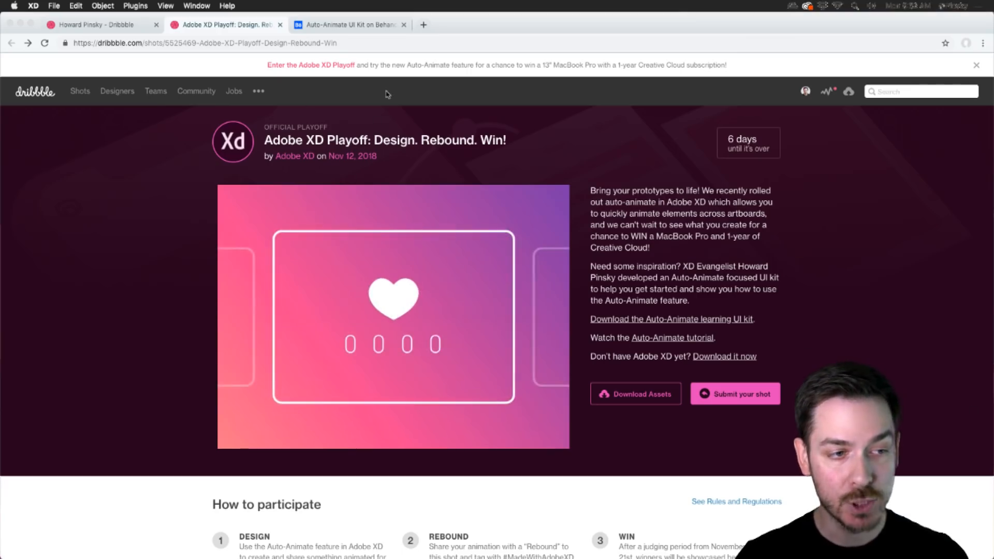
click(386, 94)
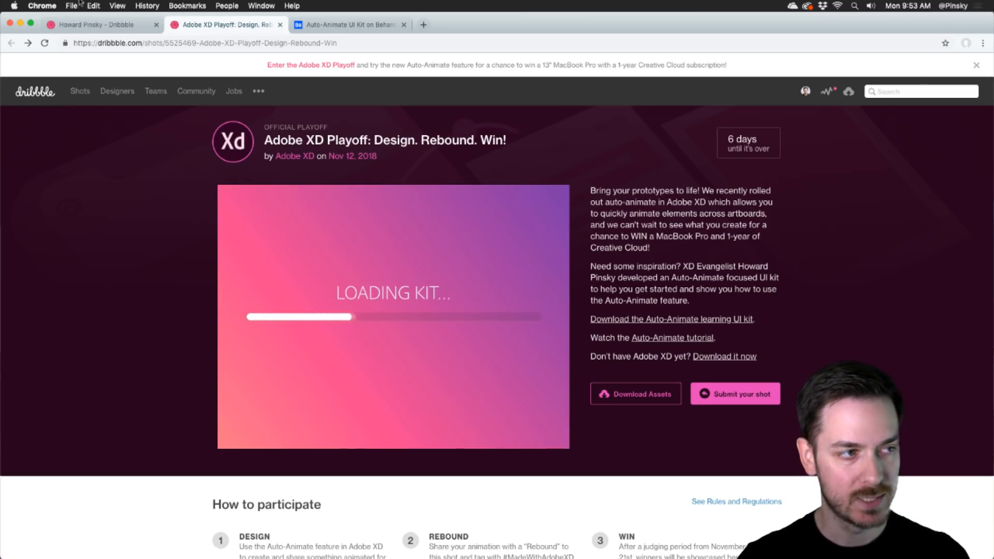
click(332, 24)
scroll(352, 361, down, 15)
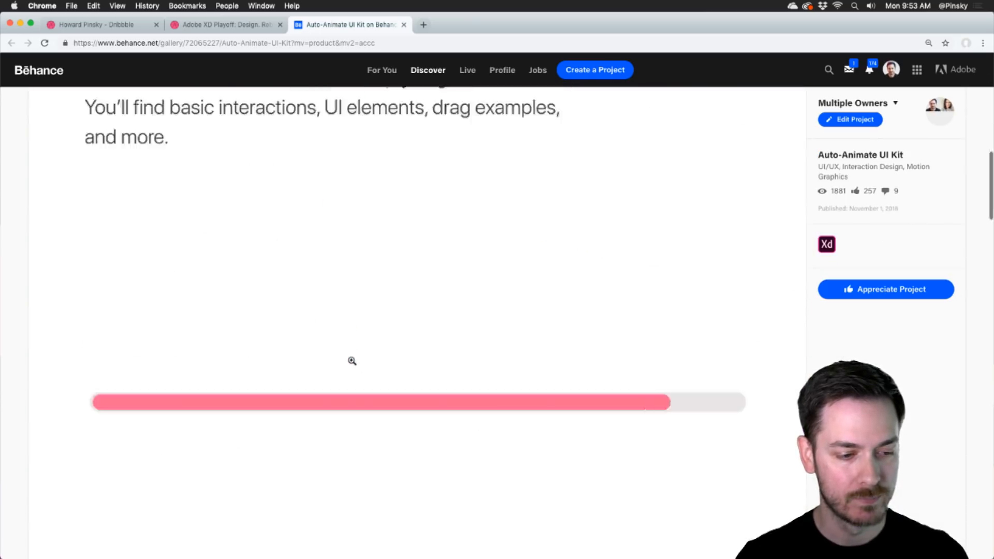
scroll(279, 353, down, 8)
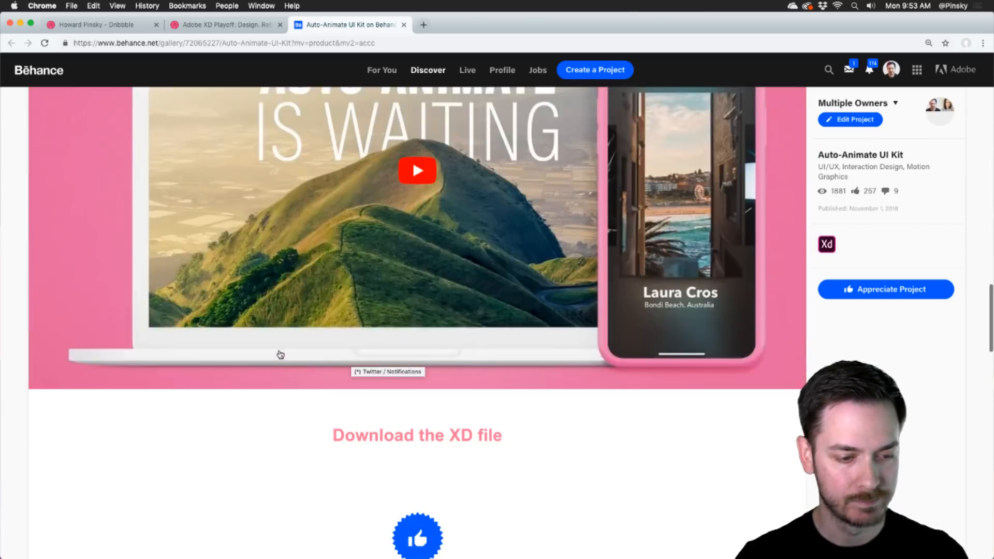
scroll(279, 353, up, 7)
scroll(369, 325, up, 15)
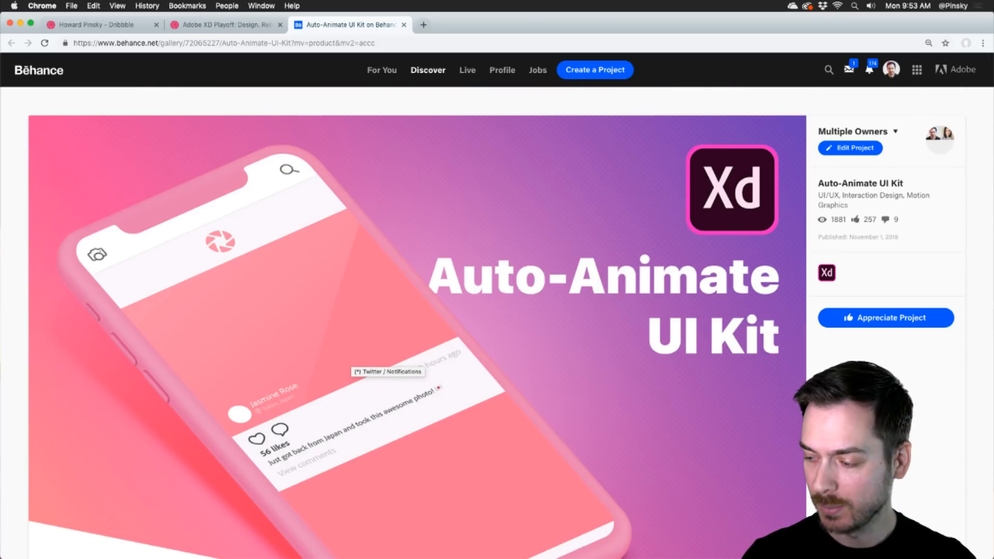
key(super+Tab)
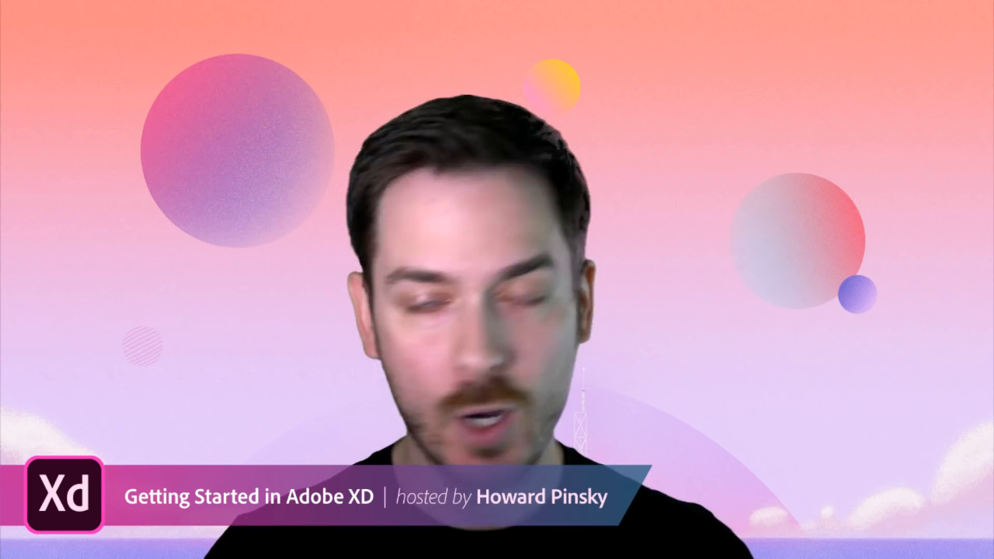